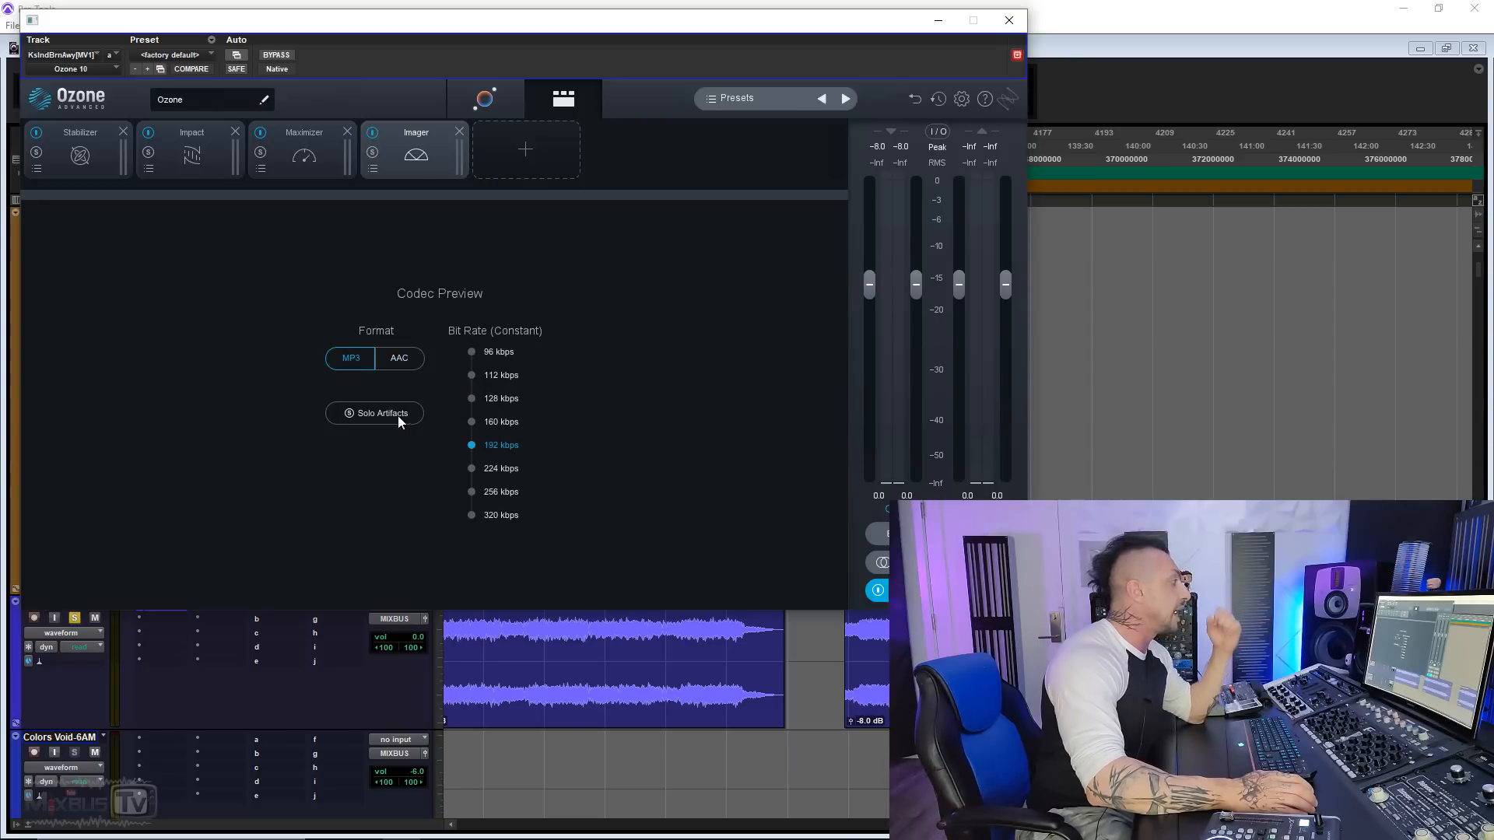
View the assistant's Tone Match targets, then return to the module chain with the Stabilizer
{"action": "left_click", "coordinate": [394, 361]}
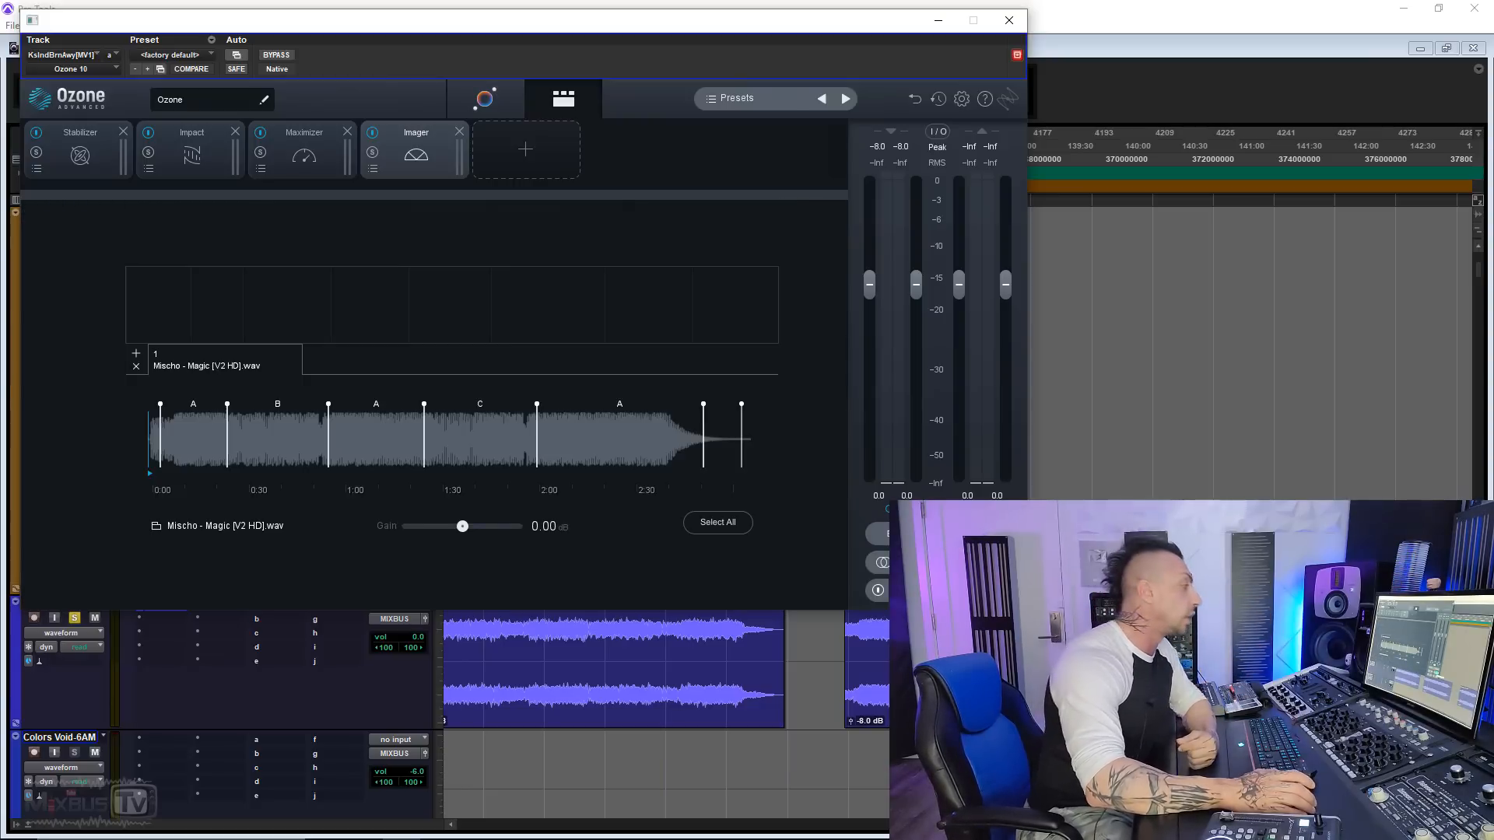
{"action": "left_click", "coordinate": [508, 103]}
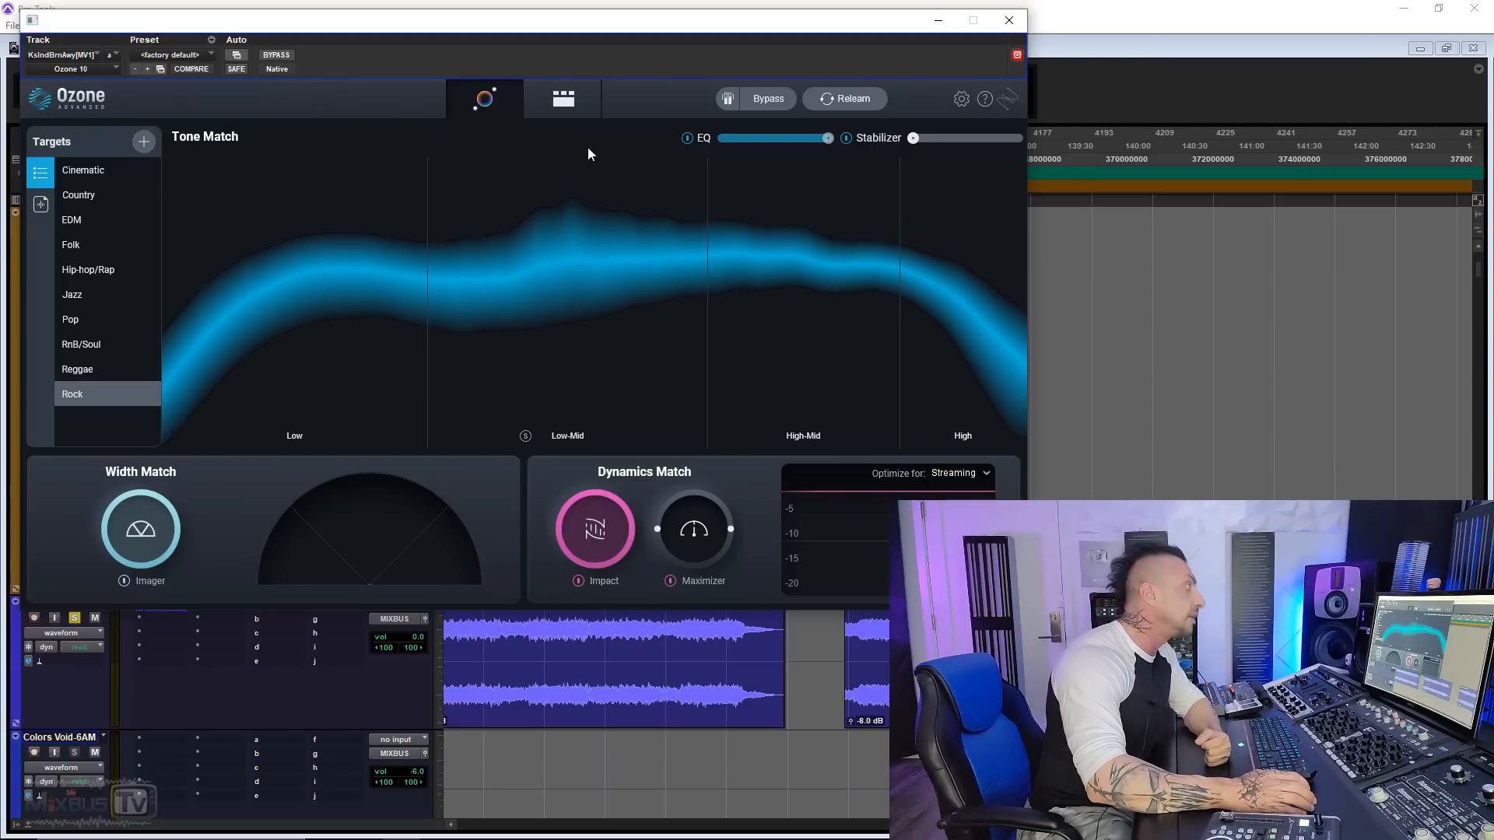
{"action": "left_click", "coordinate": [566, 103]}
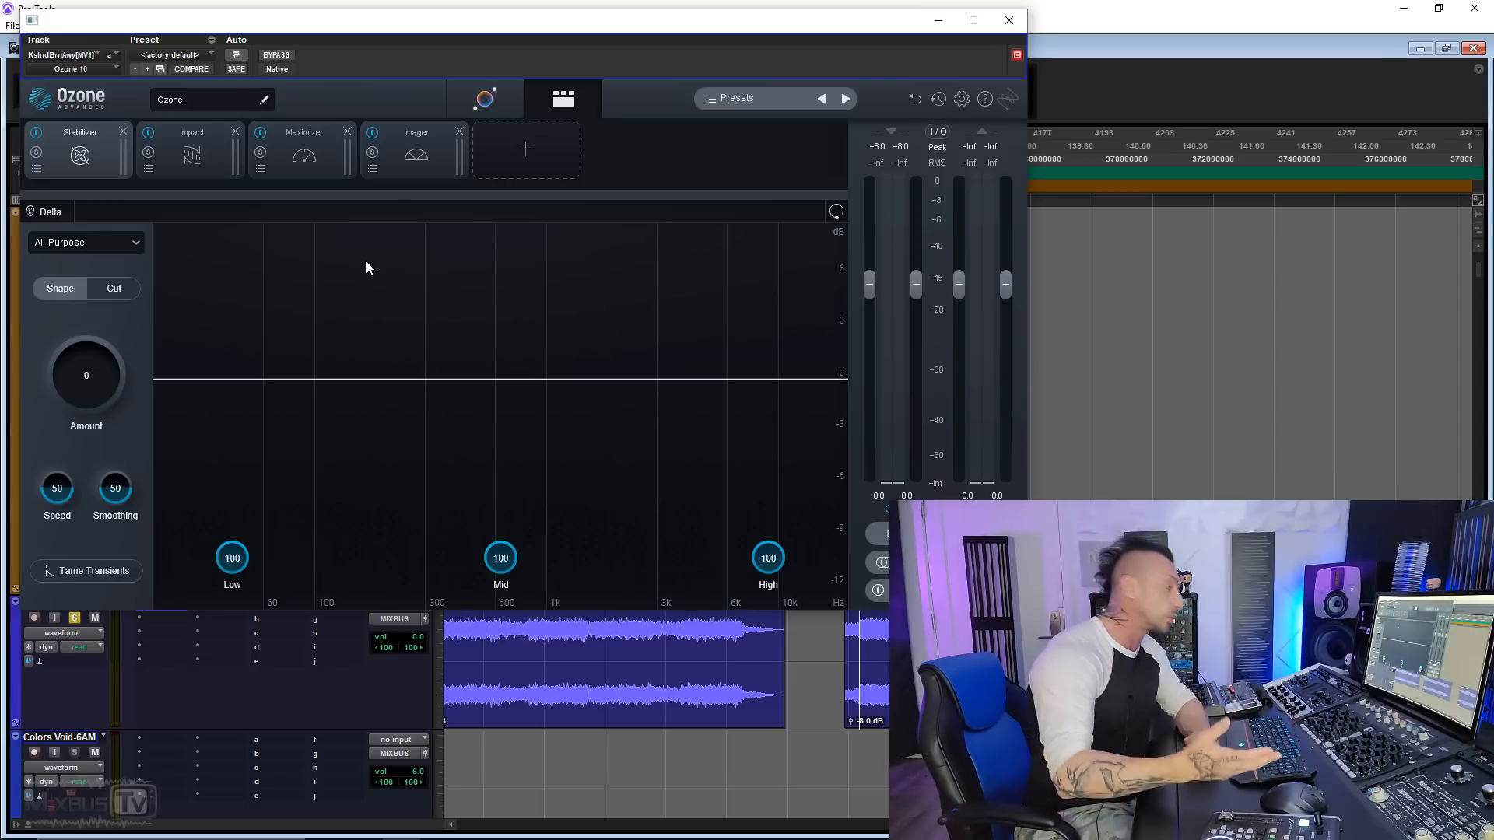
Examine the Stabilizer's genre target list, Tame Transients option and Amount control
{"action": "left_click", "coordinate": [109, 244]}
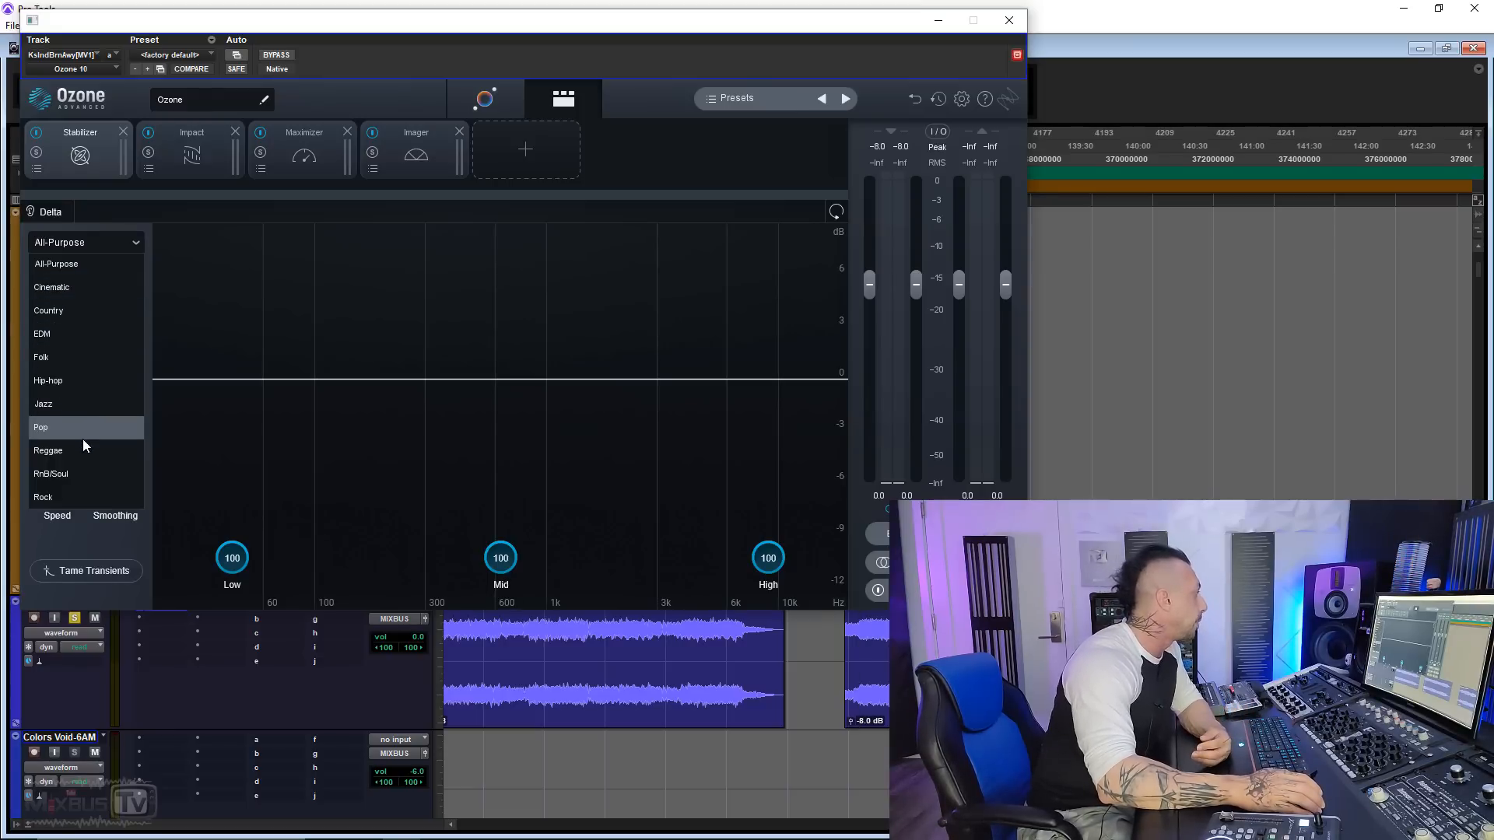
{"action": "left_click", "coordinate": [207, 337]}
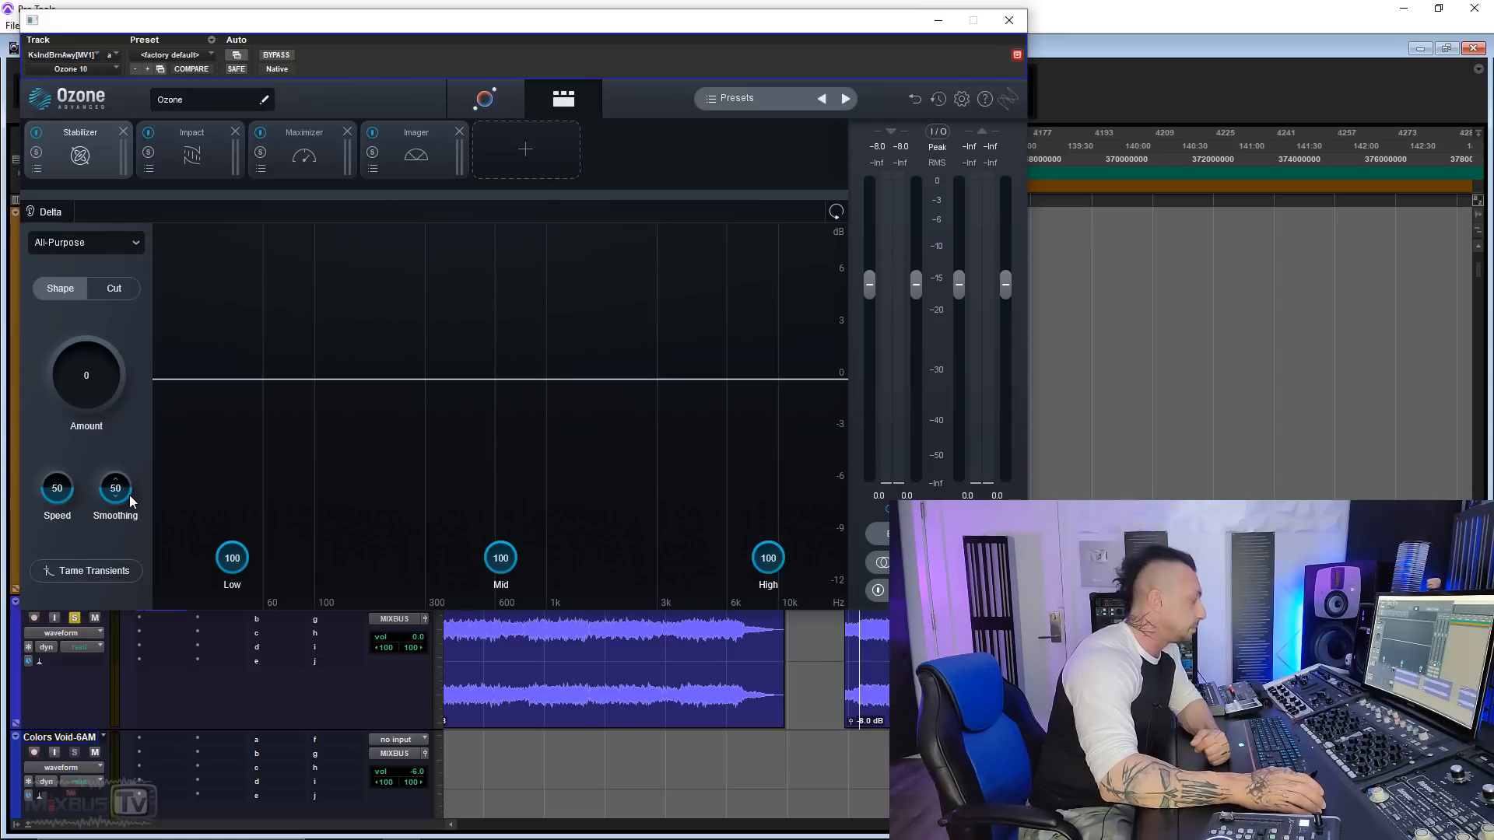
{"action": "left_click", "coordinate": [96, 572]}
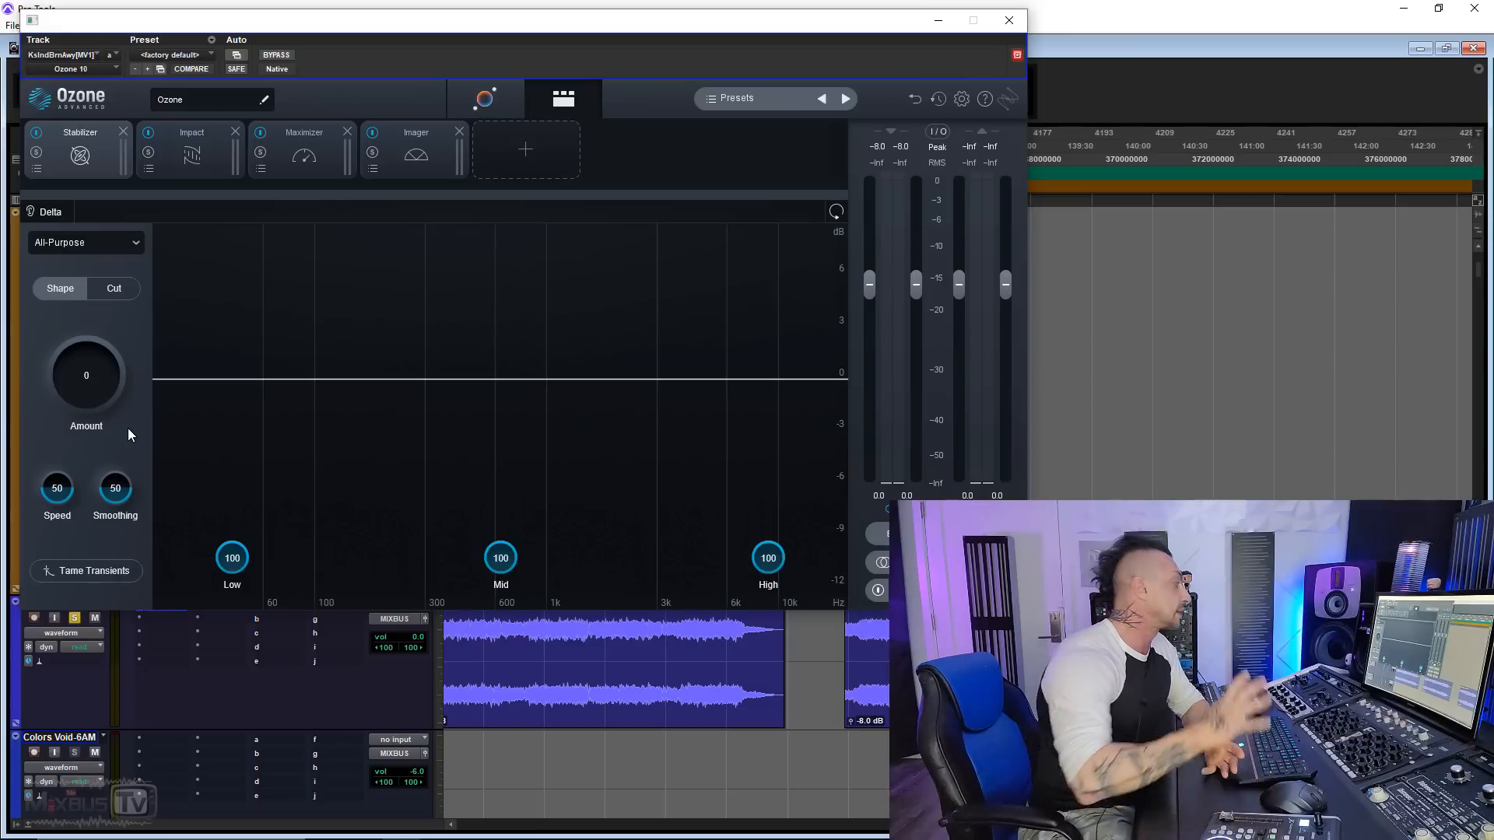
{"action": "left_click_drag", "start_coordinate": [92, 394], "coordinate": [125, 421]}
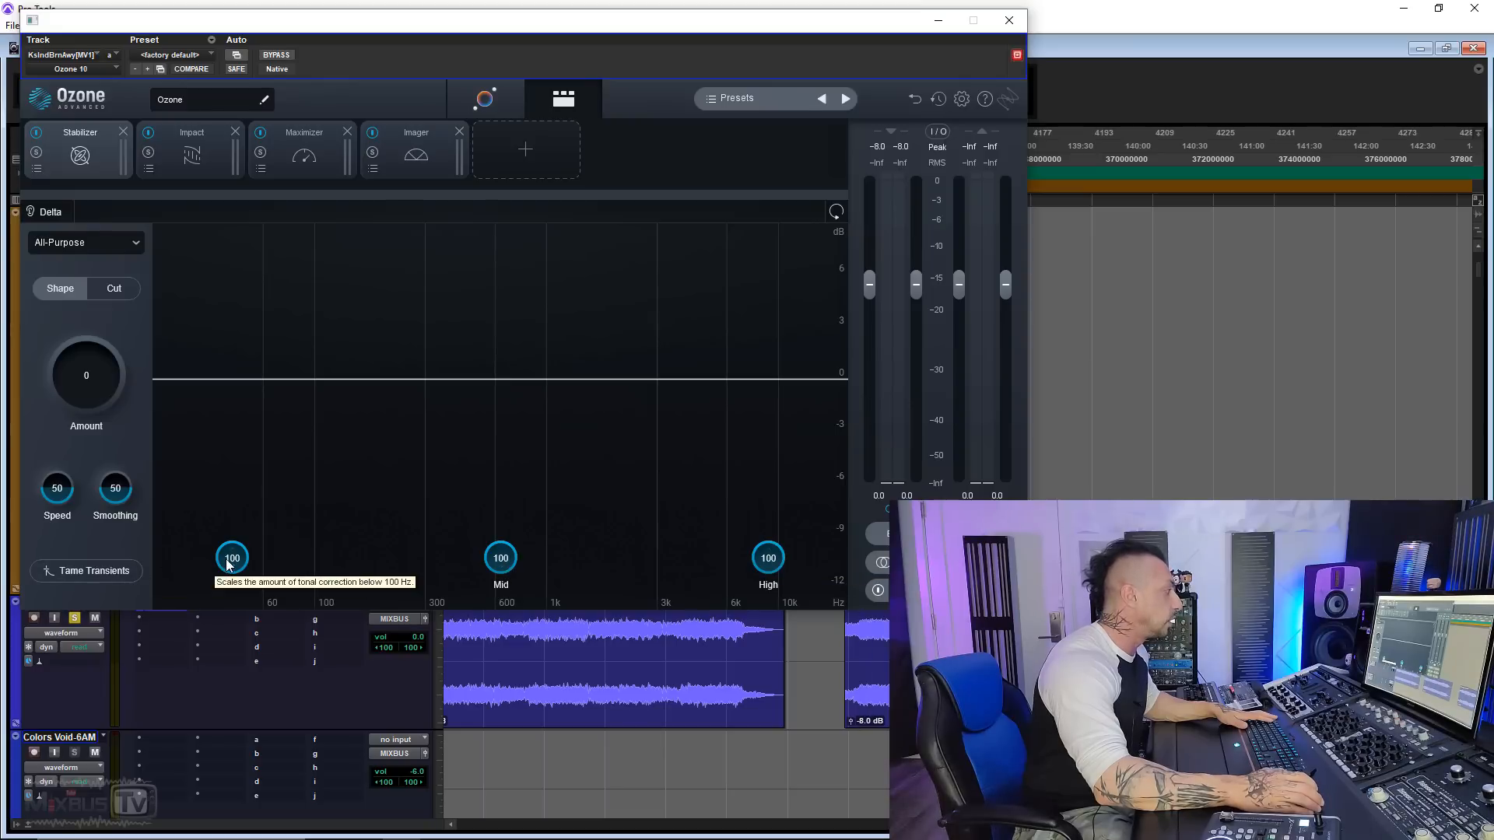
{"action": "left_click_drag", "start_coordinate": [105, 400], "coordinate": [115, 284]}
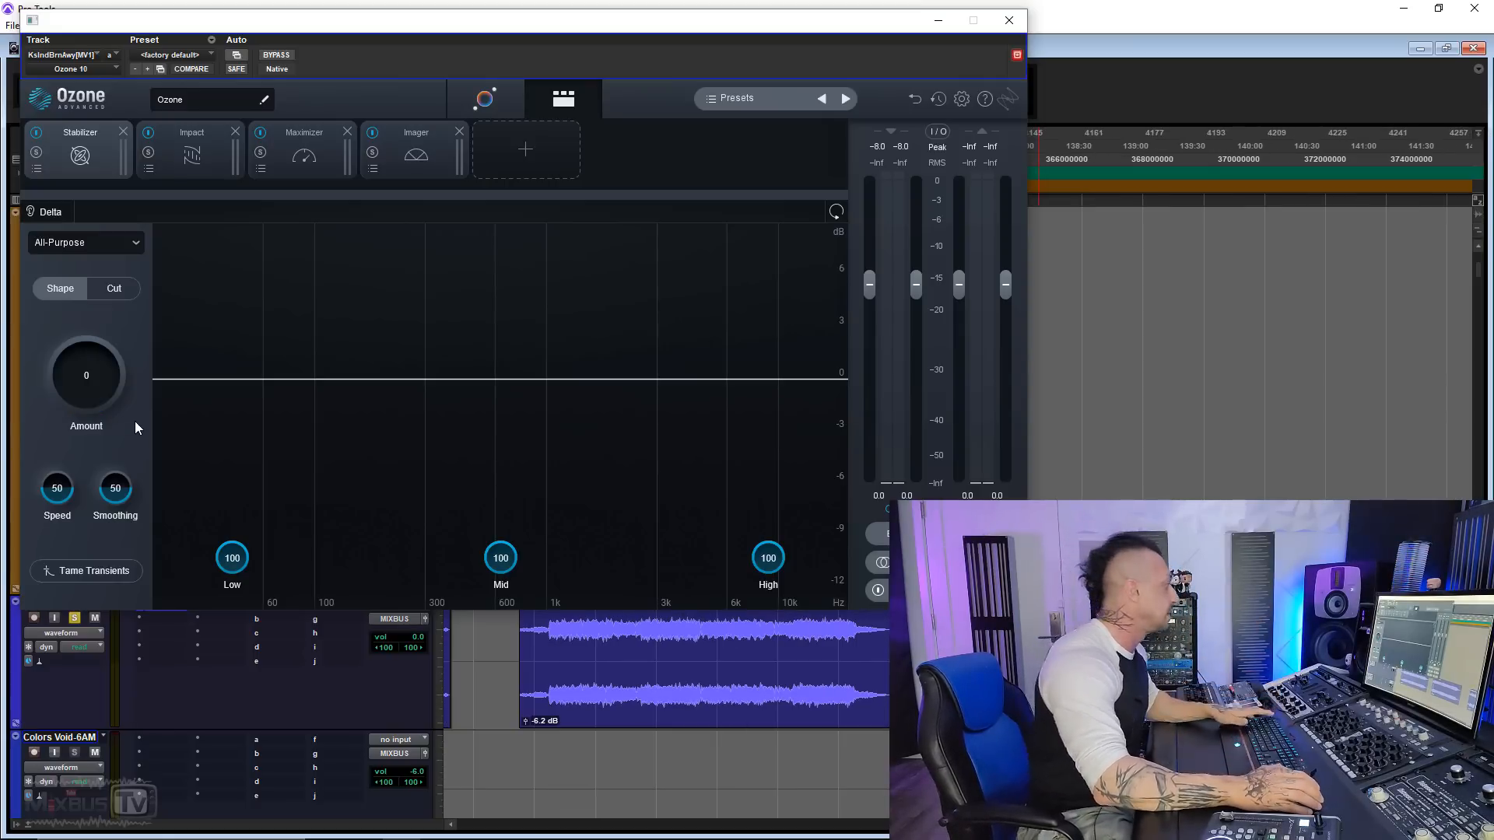
Play the track and sweep the Stabilizer's Amount between 0 and 100, settling on Amount 80 and Smoothing 53
{"action": "key", "text": "space"}
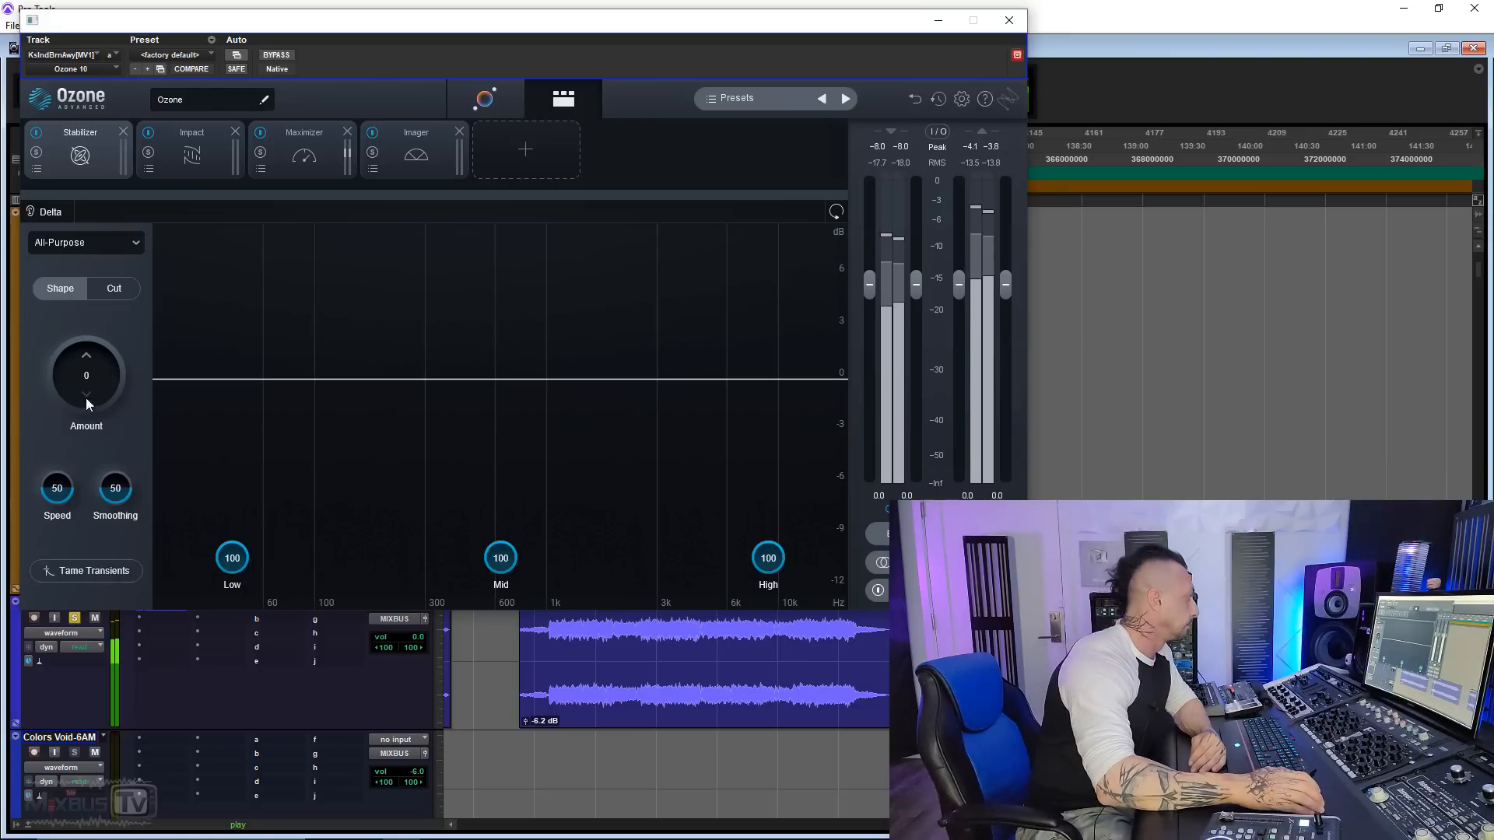
{"action": "left_click_drag", "start_coordinate": [86, 403], "coordinate": [99, 282]}
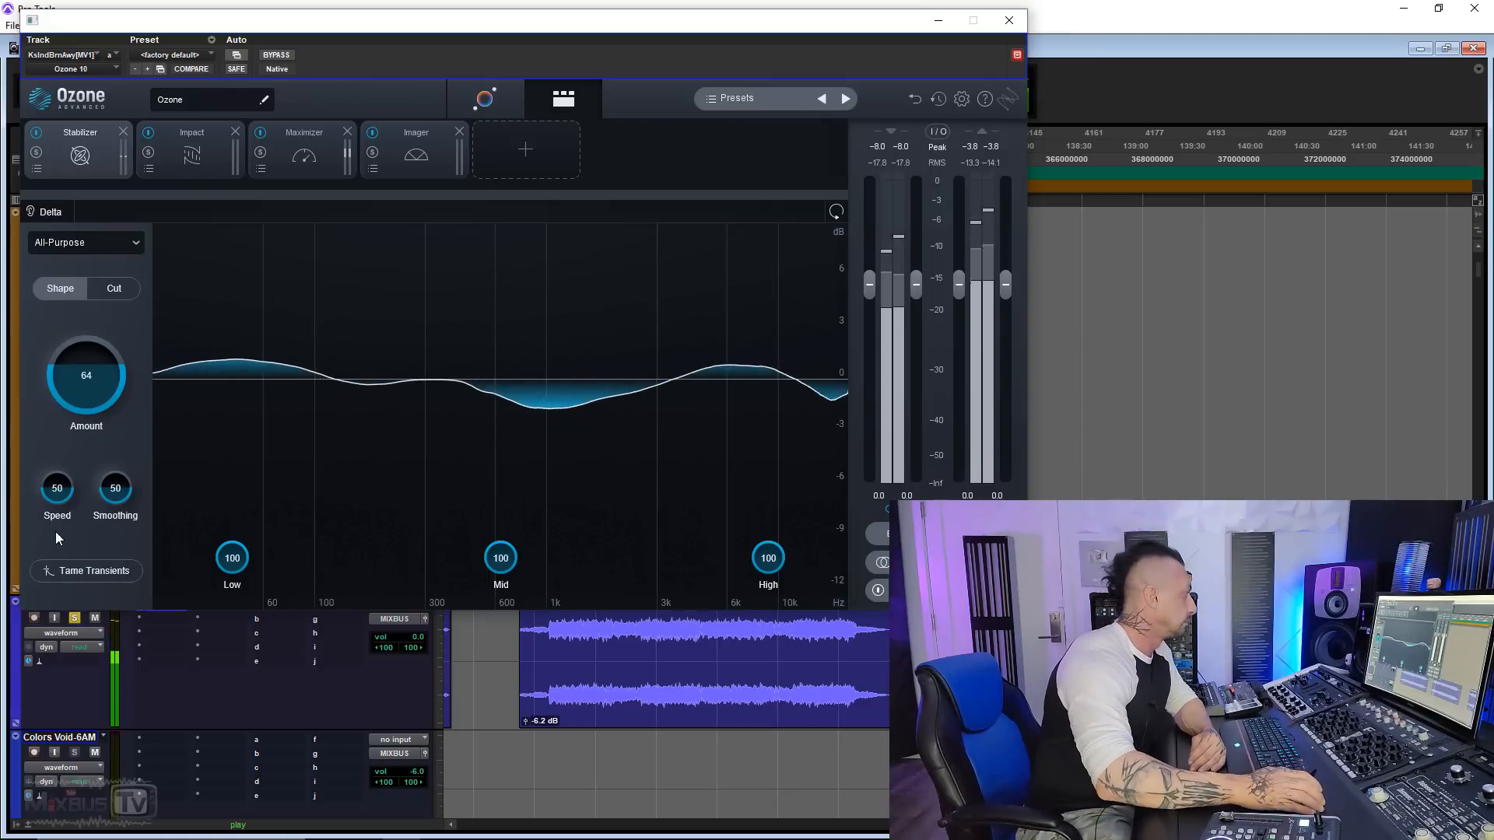
{"action": "left_click_drag", "start_coordinate": [87, 374], "coordinate": [83, 515]}
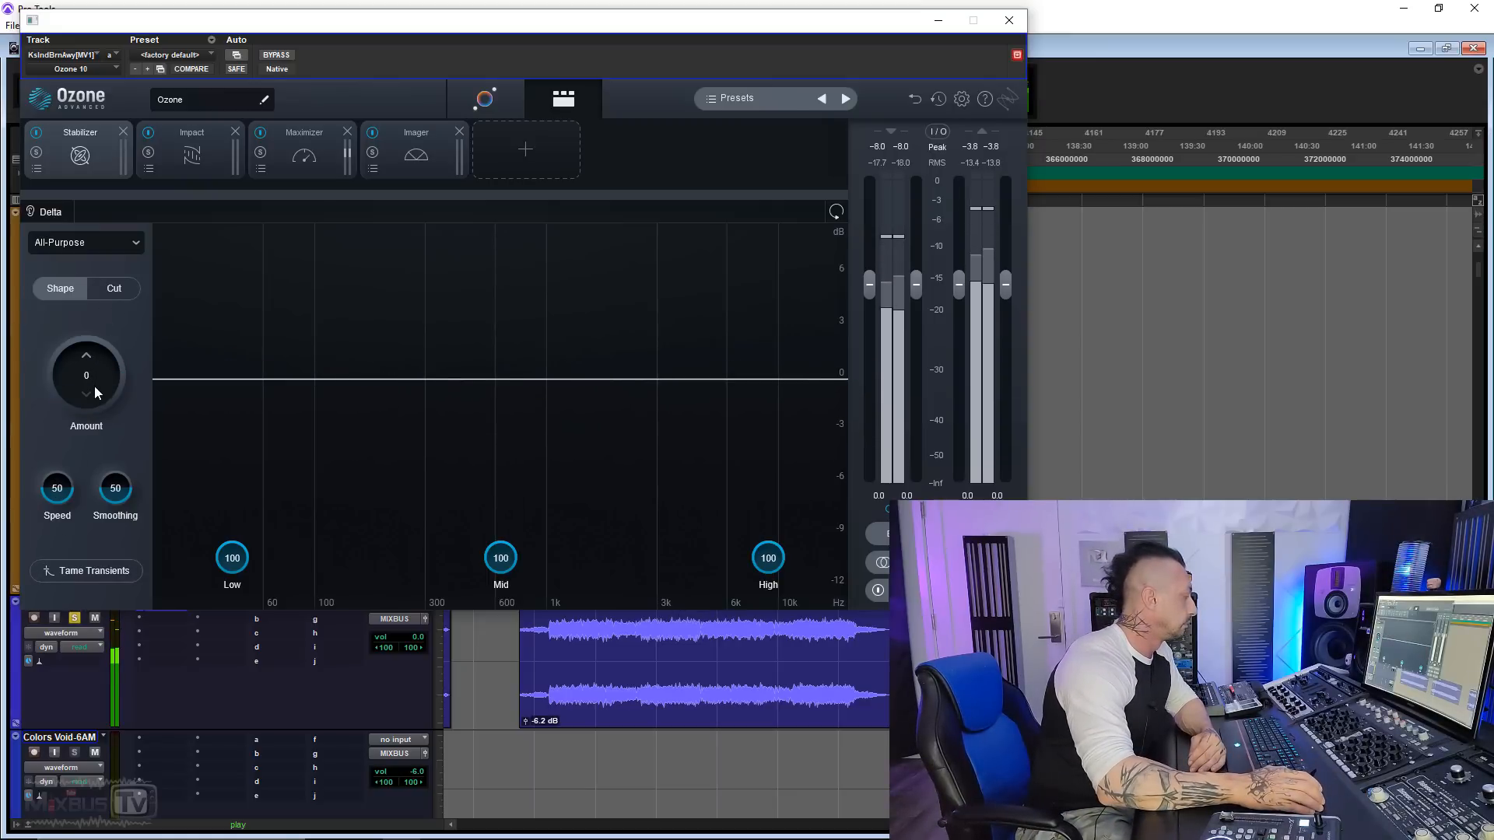
{"action": "left_click_drag", "start_coordinate": [94, 389], "coordinate": [126, 11]}
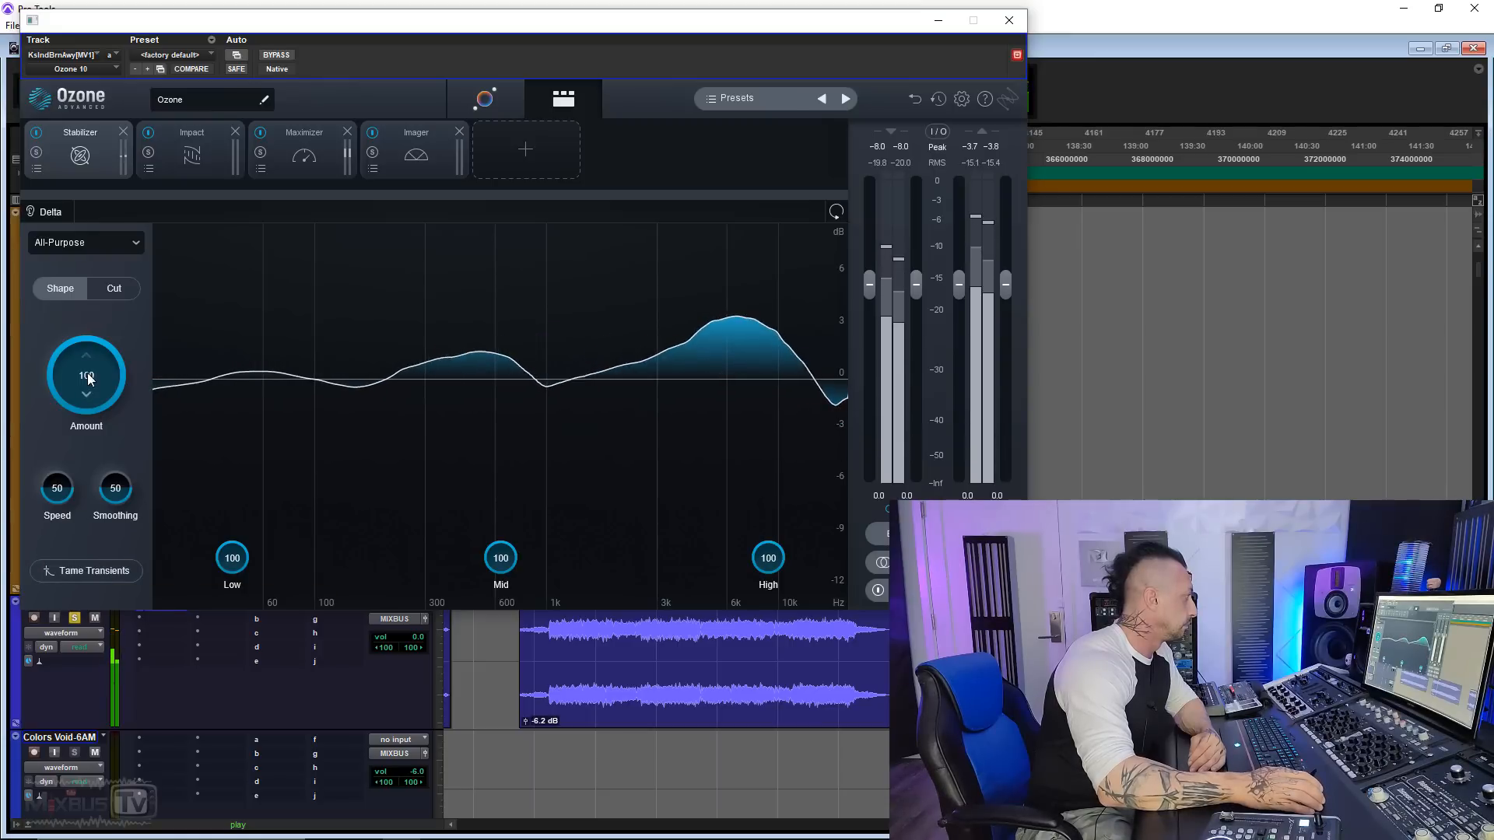
{"action": "left_click_drag", "start_coordinate": [88, 377], "coordinate": [101, 327]}
{"action": "left_click_drag", "start_coordinate": [113, 494], "coordinate": [115, 574]}
Stop playback and set the Stabilizer's Amount to 84 and Smoothing to 67
{"action": "key", "text": "space"}
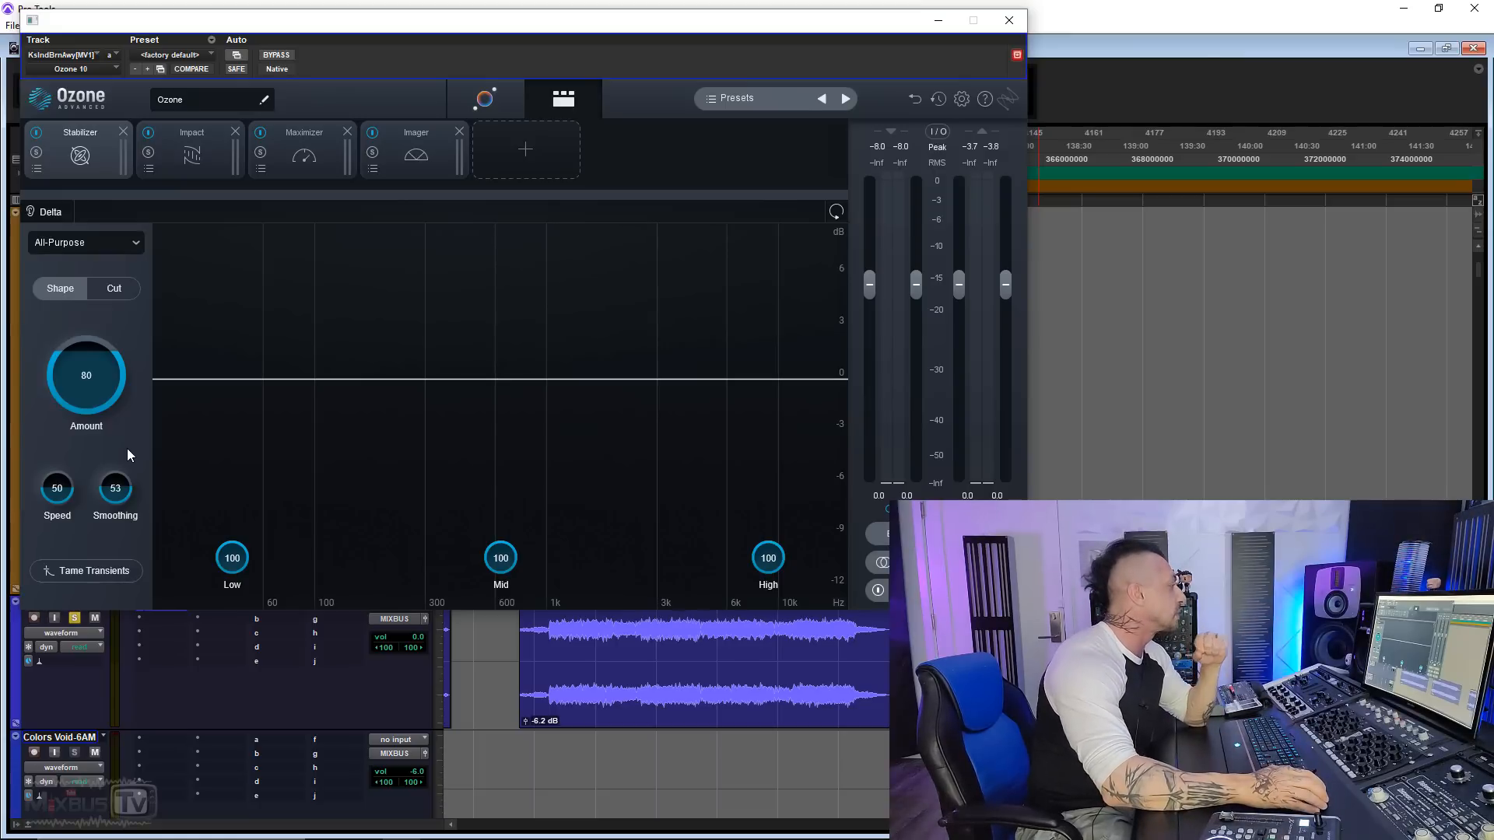
{"action": "scroll", "coordinate": [123, 422], "scroll_direction": "up", "scroll_amount": 4}
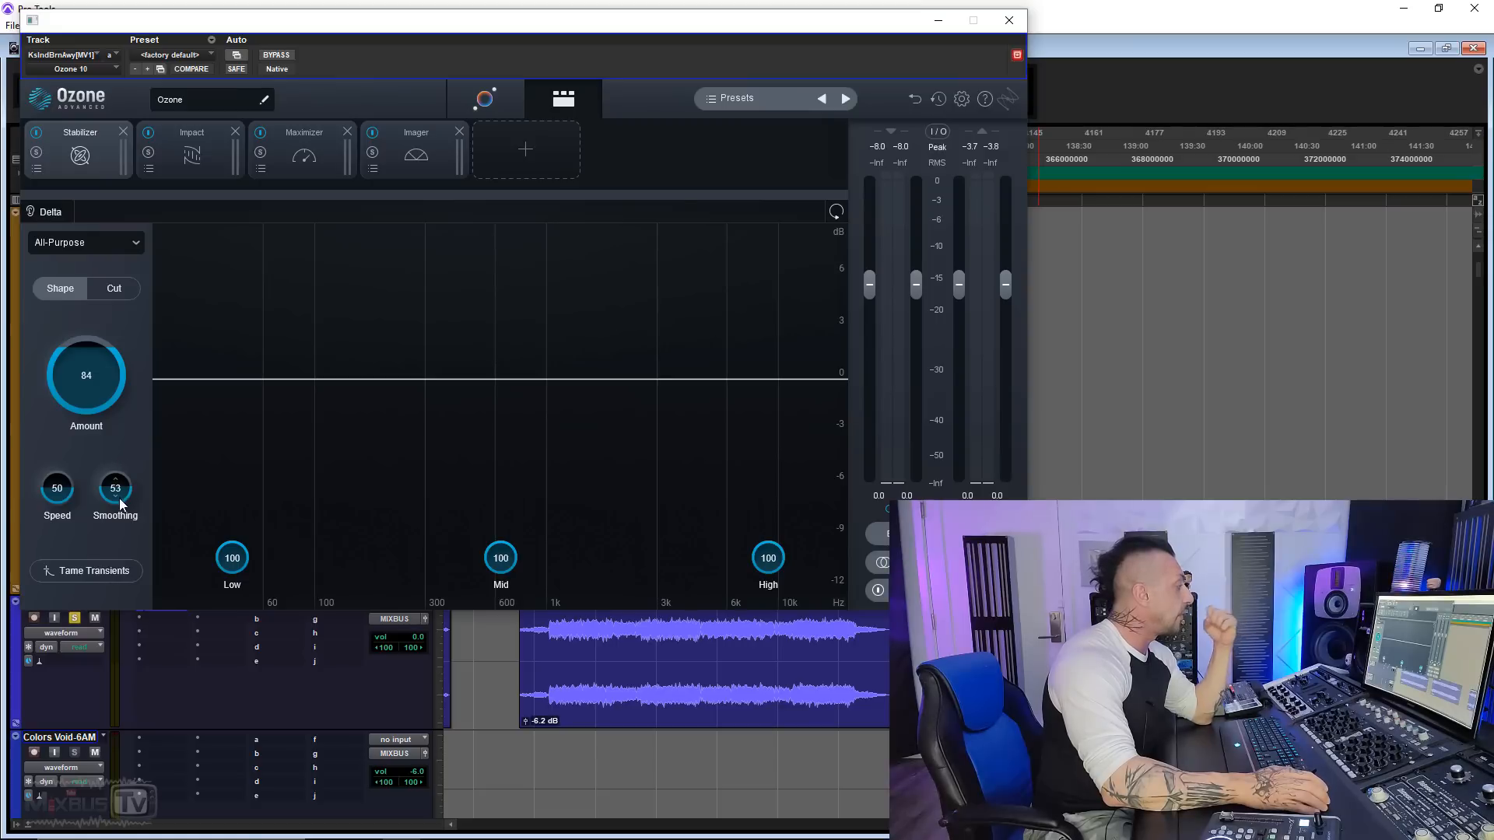
{"action": "left_click_drag", "start_coordinate": [123, 468], "coordinate": [124, 459]}
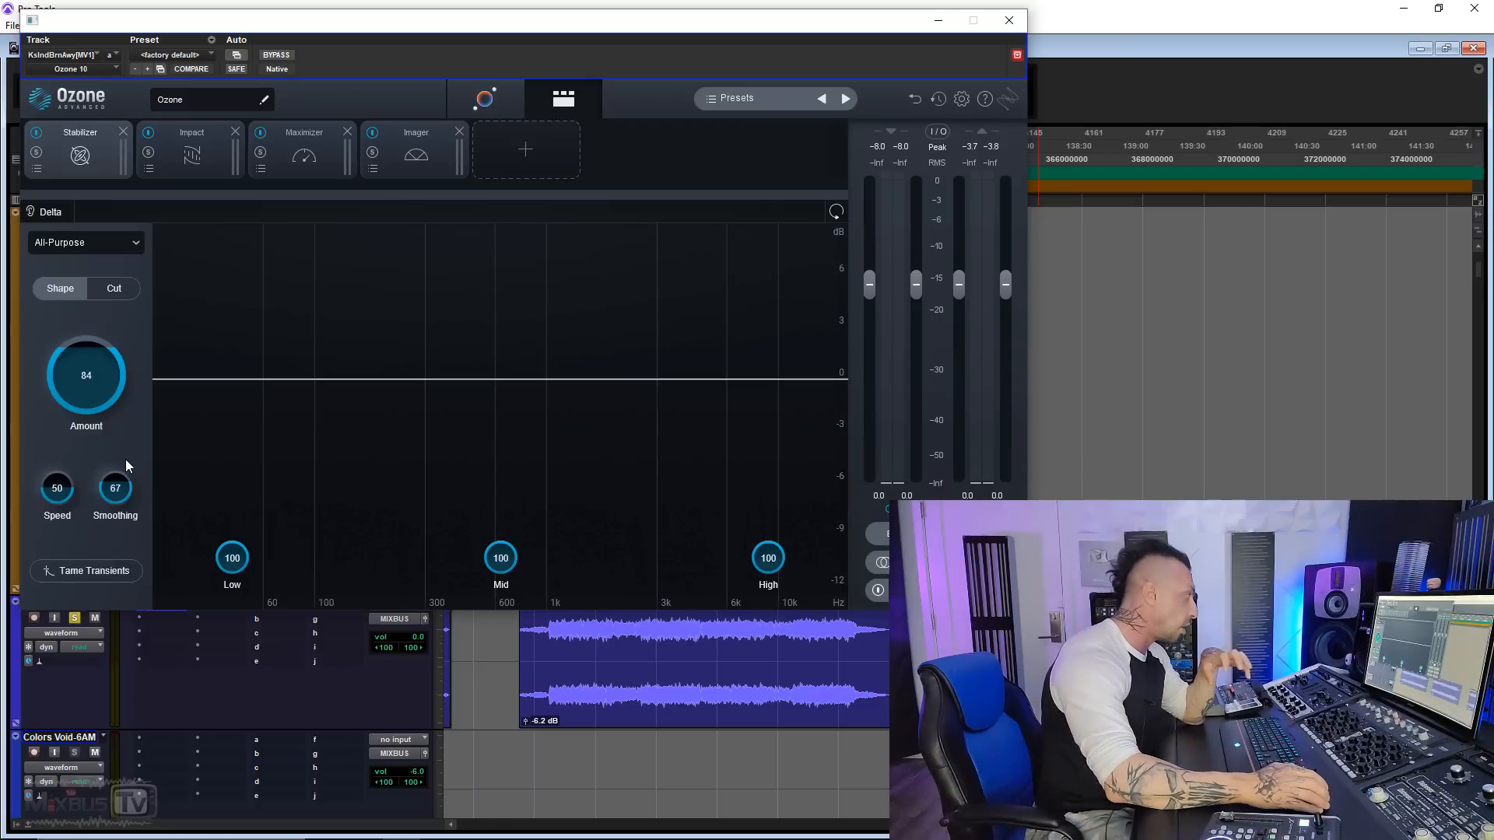
Play the track and set the Stabilizer's Amount to 92 with Smoothing at 0
{"action": "key", "text": "space"}
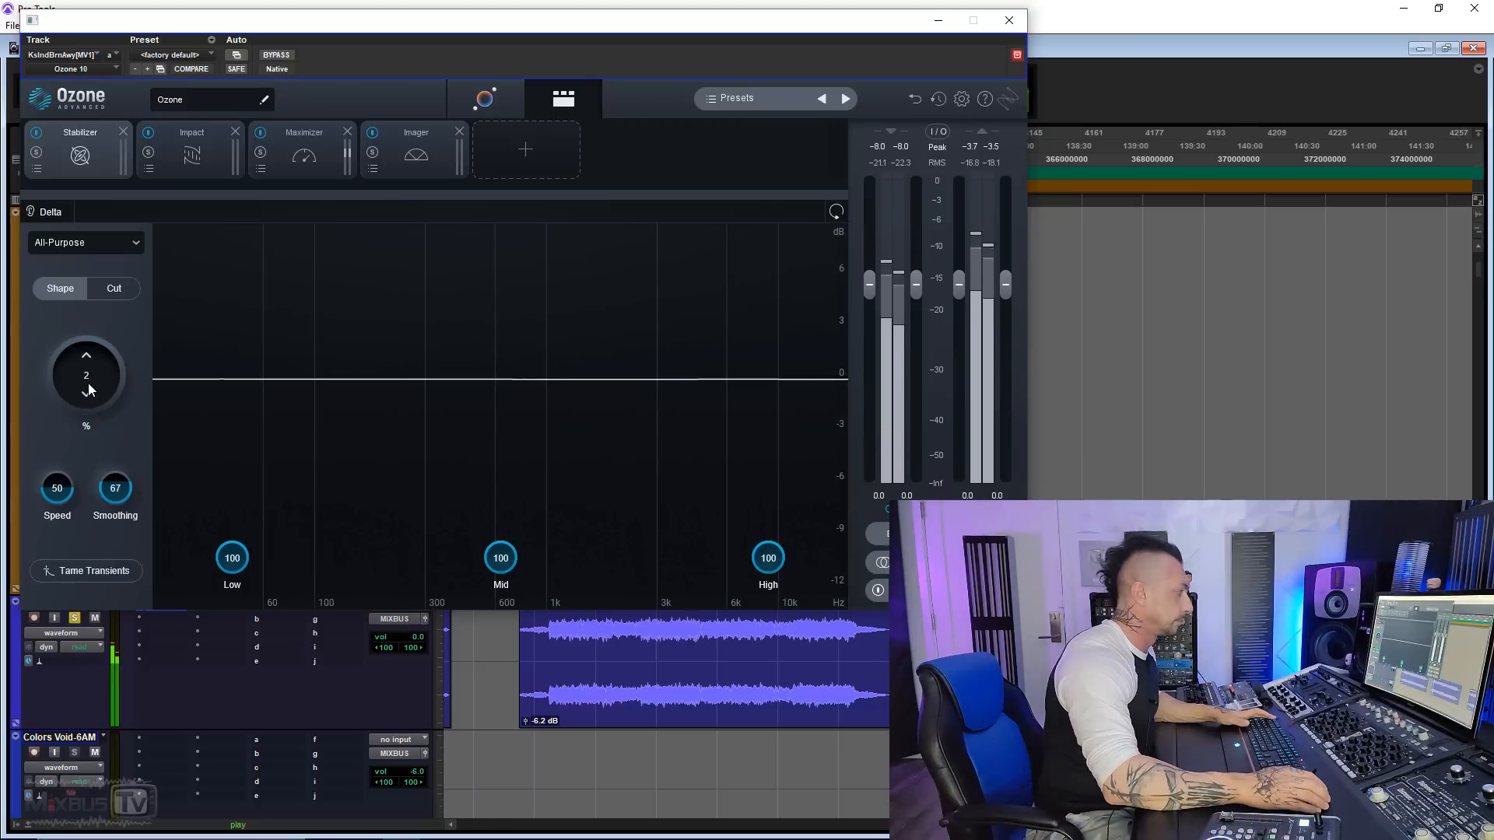
{"action": "left_click_drag", "start_coordinate": [89, 385], "coordinate": [91, 247]}
{"action": "left_click_drag", "start_coordinate": [117, 487], "coordinate": [118, 584]}
{"action": "left_click_drag", "start_coordinate": [103, 383], "coordinate": [107, 348]}
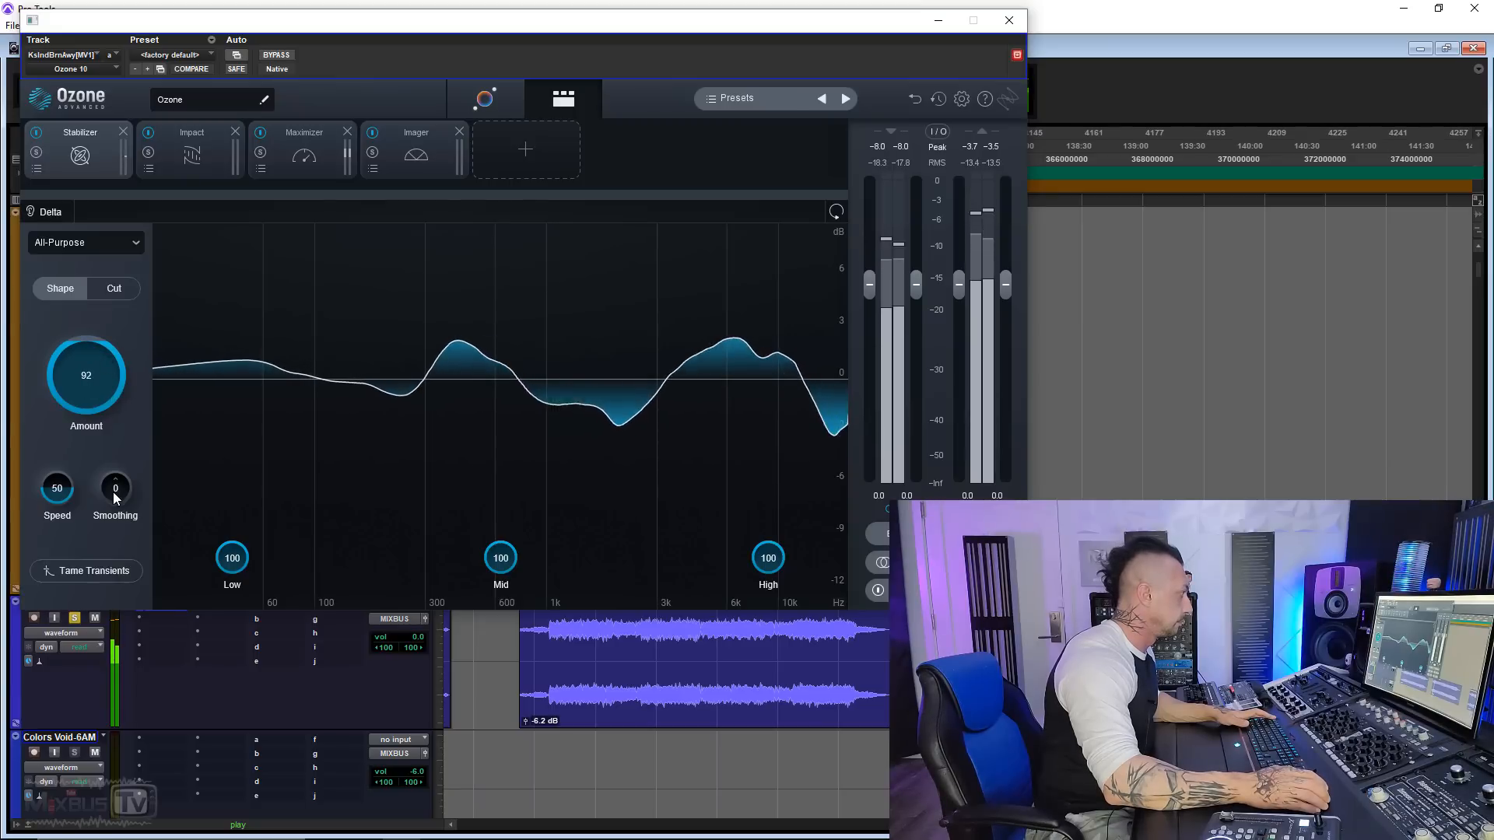
Try Smoothing at 100, set it to 26, and adjust Speed to 74 and Amount to 73
{"action": "left_click_drag", "start_coordinate": [114, 491], "coordinate": [120, 148]}
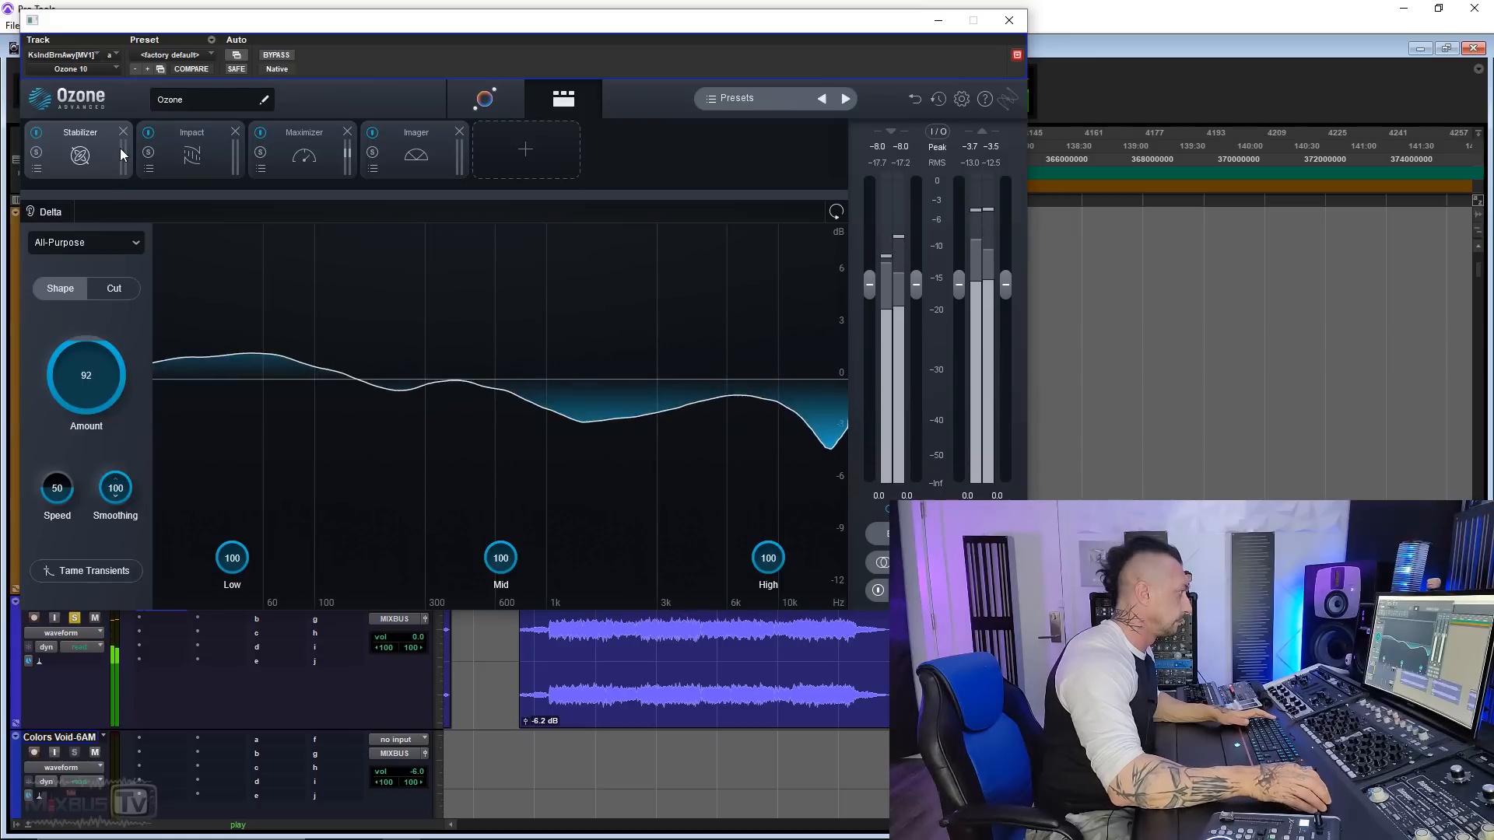
{"action": "left_click_drag", "start_coordinate": [117, 471], "coordinate": [110, 627]}
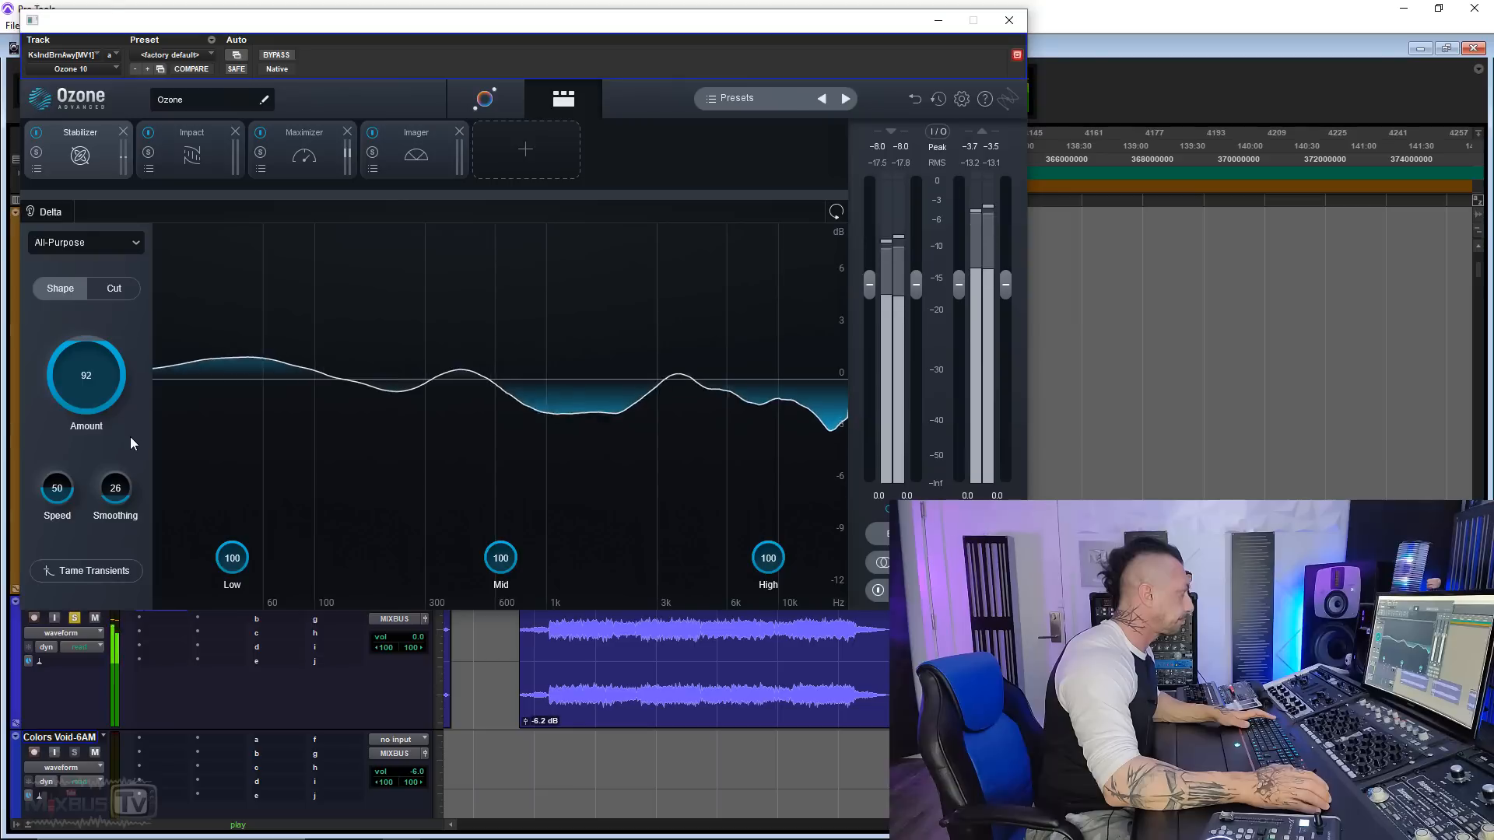
{"action": "mouse_move", "coordinate": [57, 487]}
{"action": "left_mouse_down"}
{"action": "mouse_move", "coordinate": [64, 548]}
{"action": "mouse_move", "coordinate": [63, 387]}
{"action": "mouse_move", "coordinate": [73, 469]}
{"action": "left_mouse_up"}
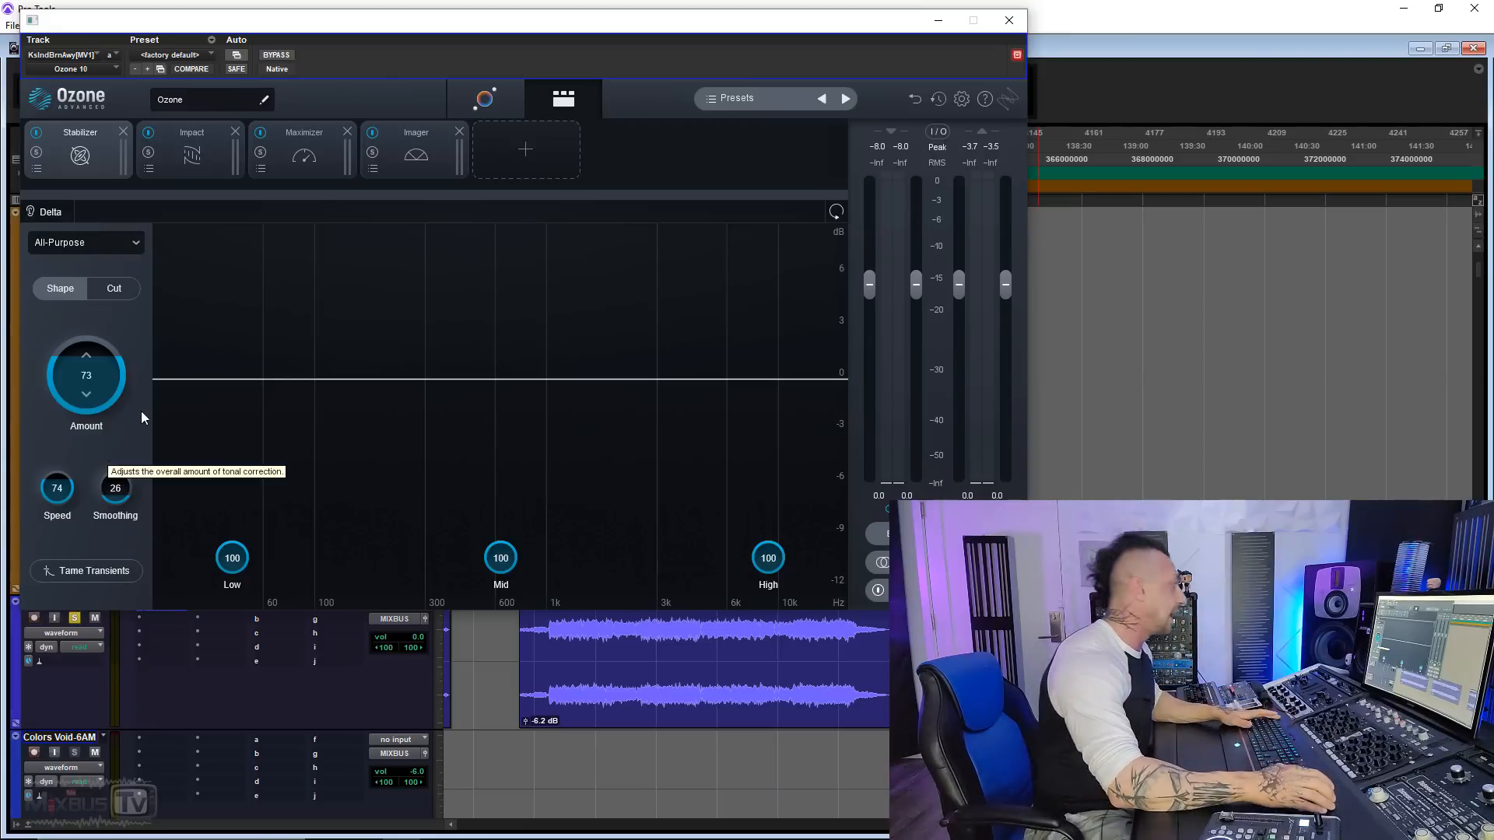
Set the Stabilizer's target to Rock and set Amount to 87 during playback, with Speed and Smoothing at 50
{"action": "left_click", "coordinate": [67, 244]}
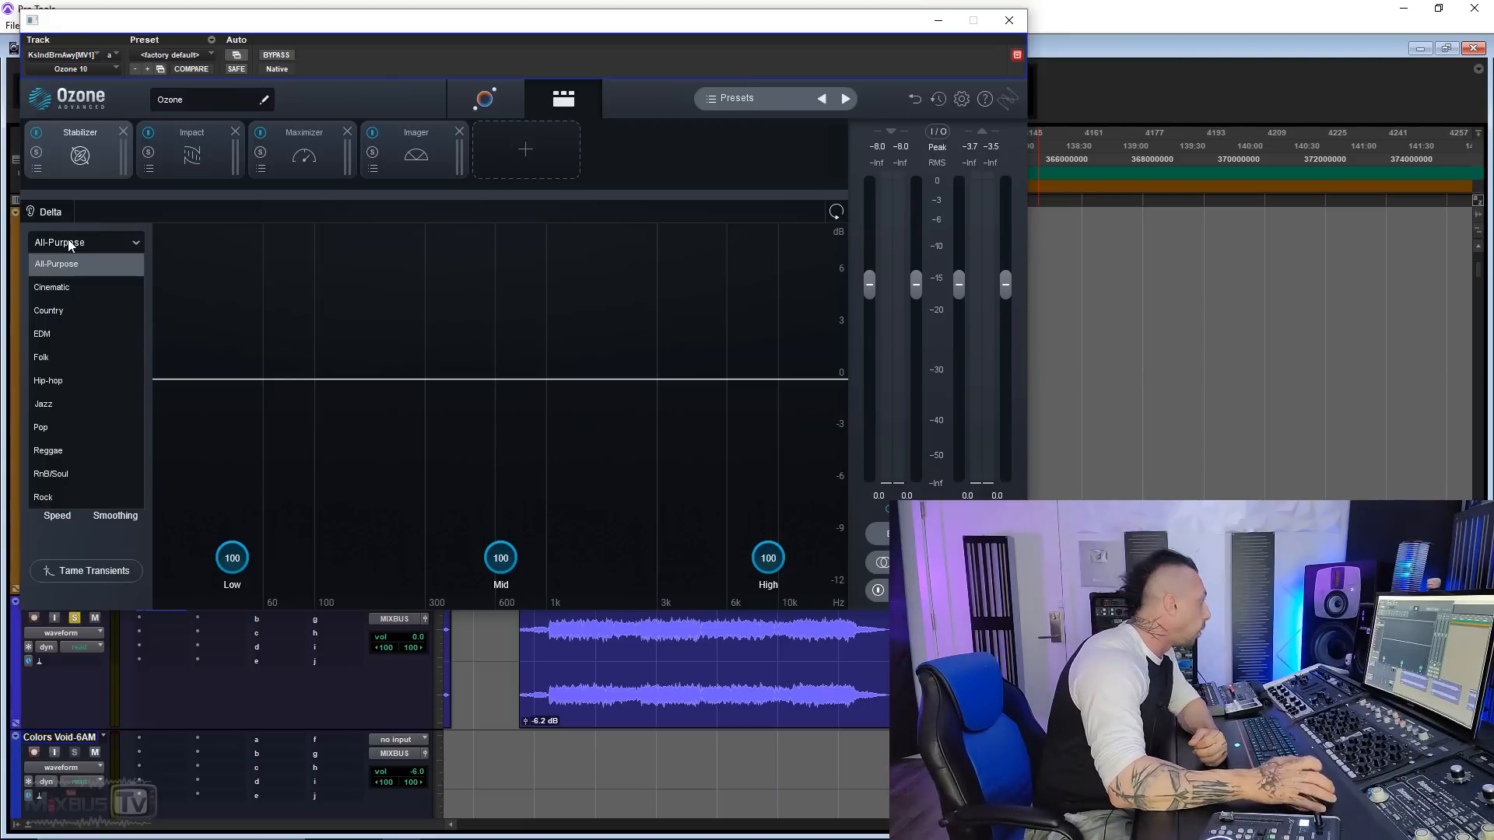
{"action": "left_click", "coordinate": [66, 502]}
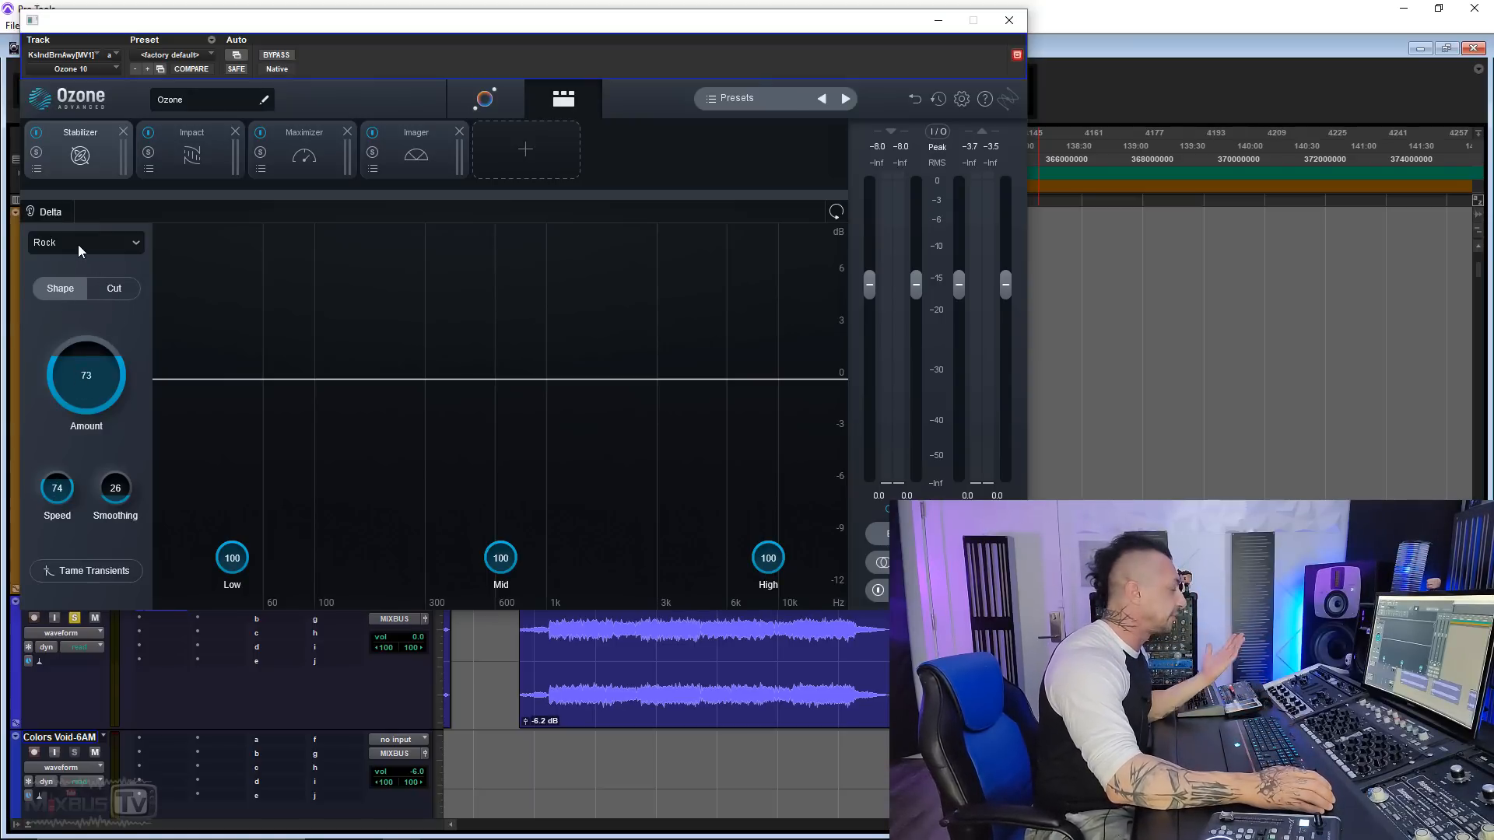
{"action": "key", "text": "space"}
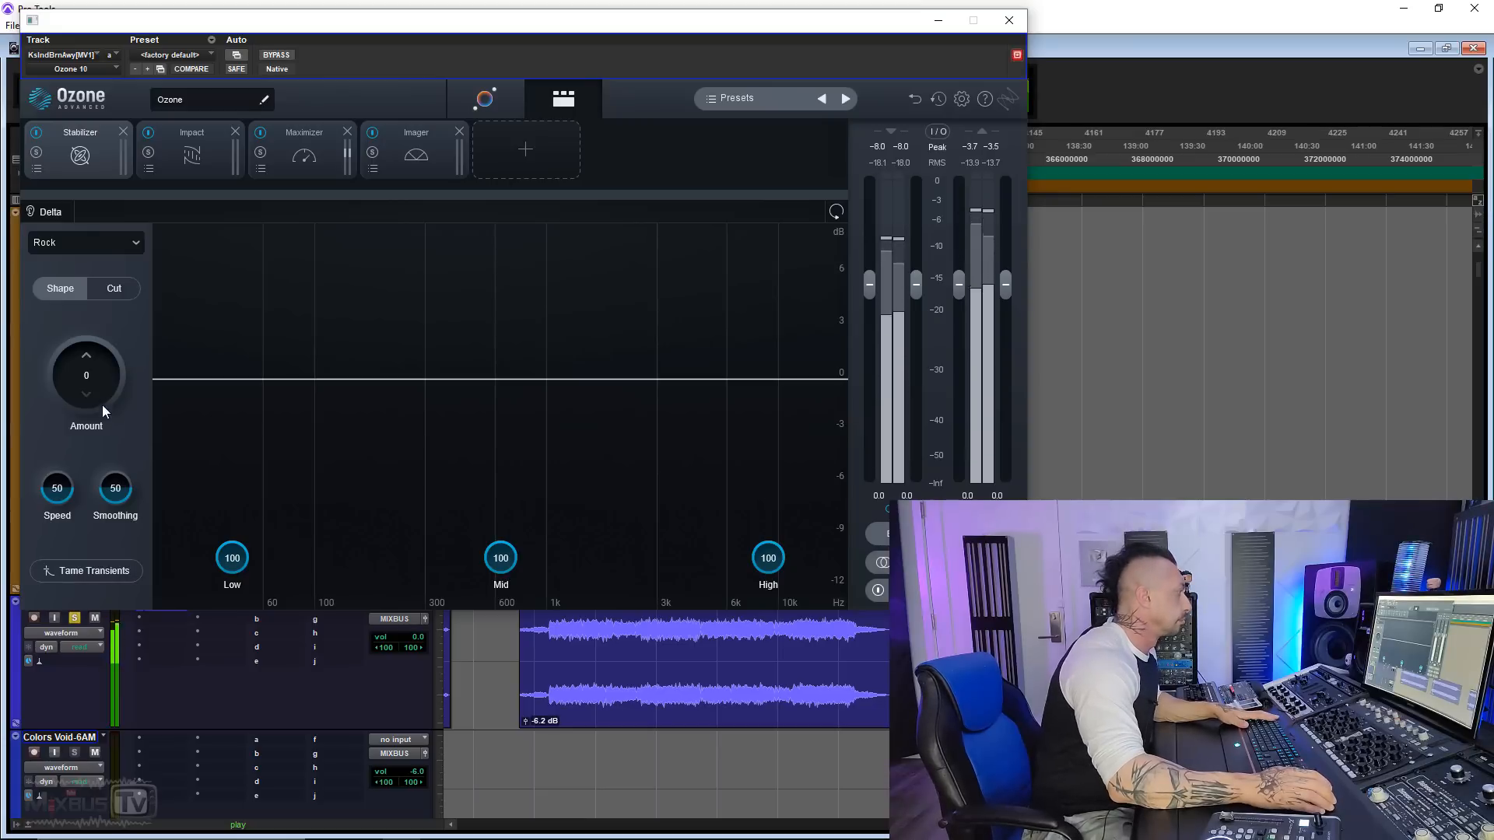
{"action": "left_click_drag", "start_coordinate": [101, 405], "coordinate": [104, 227]}
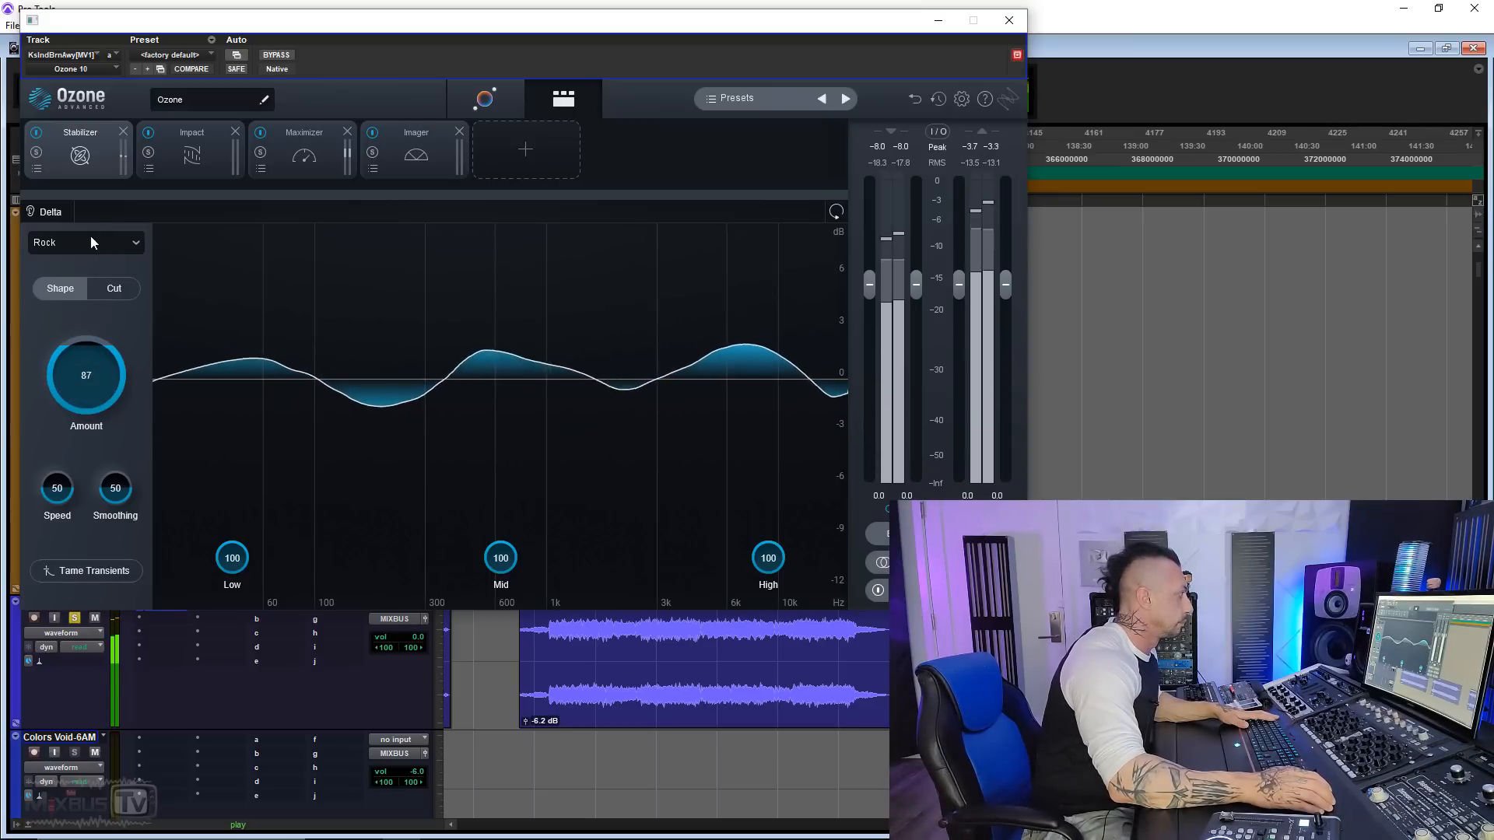
Switch the Stabilizer's target to All-Purpose for comparison and return it to Rock
{"action": "left_click", "coordinate": [90, 239]}
{"action": "left_click", "coordinate": [83, 263]}
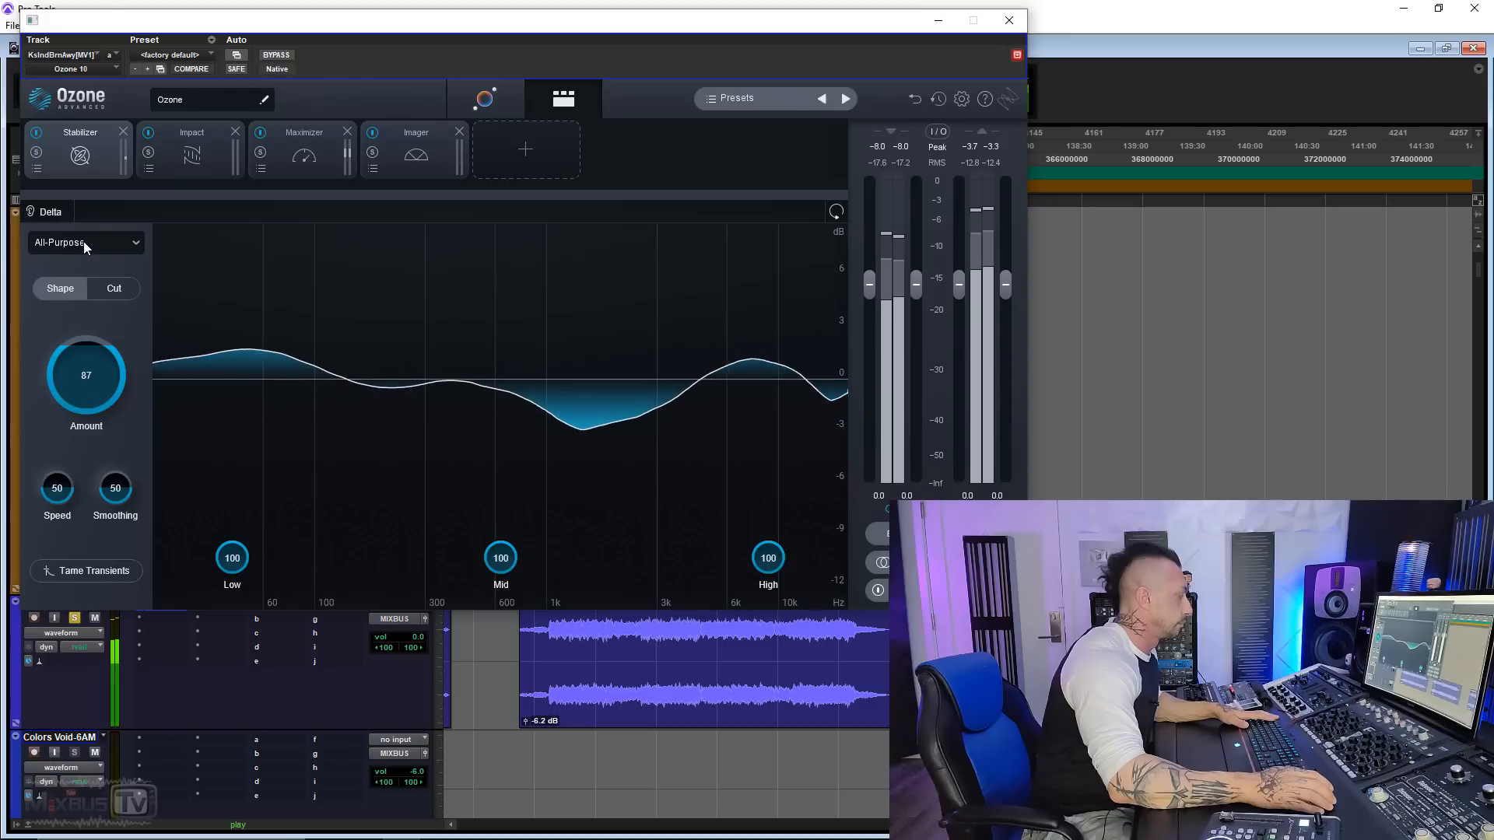
{"action": "left_click", "coordinate": [83, 241]}
{"action": "left_click", "coordinate": [77, 497]}
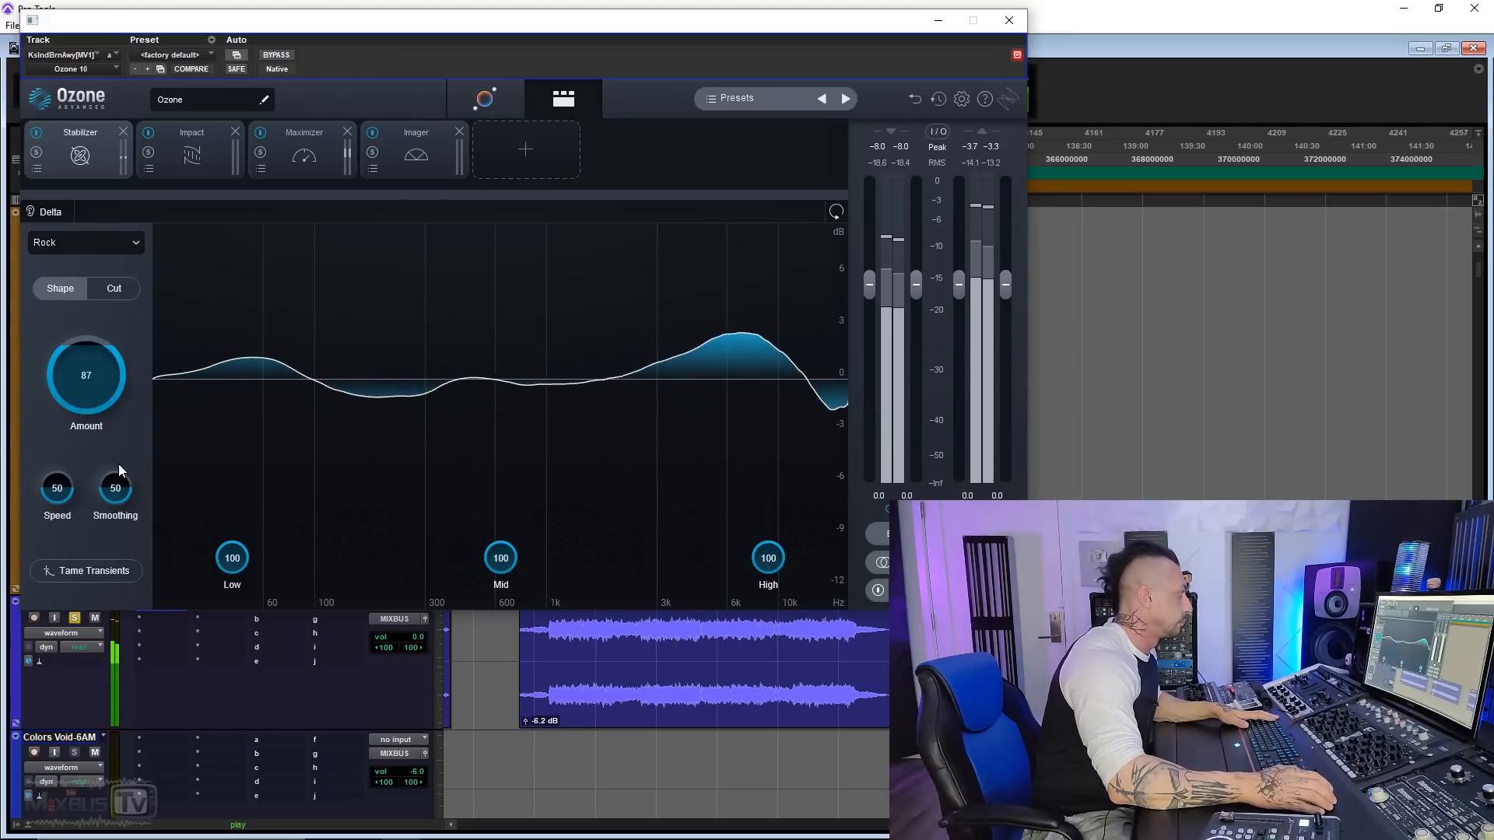
Set the Stabilizer's Smoothing to 65, compare the sound with the plug-in bypassed and active, and stop playback
{"action": "mouse_move", "coordinate": [116, 481]}
{"action": "left_mouse_down"}
{"action": "mouse_move", "coordinate": [116, 441]}
{"action": "mouse_move", "coordinate": [115, 454]}
{"action": "left_mouse_up"}
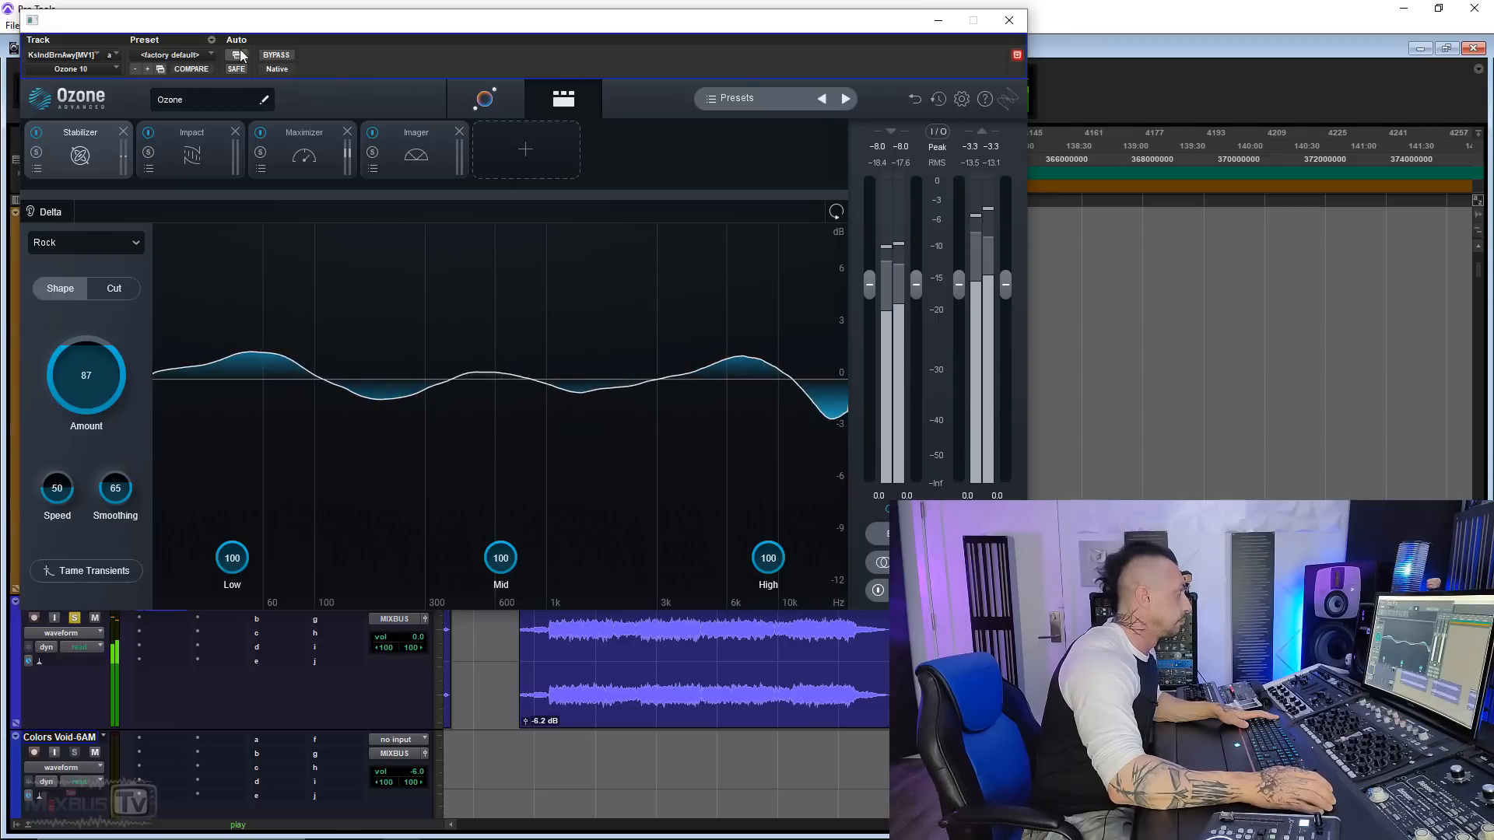
{"action": "left_click", "coordinate": [278, 57]}
{"action": "left_click", "coordinate": [278, 58]}
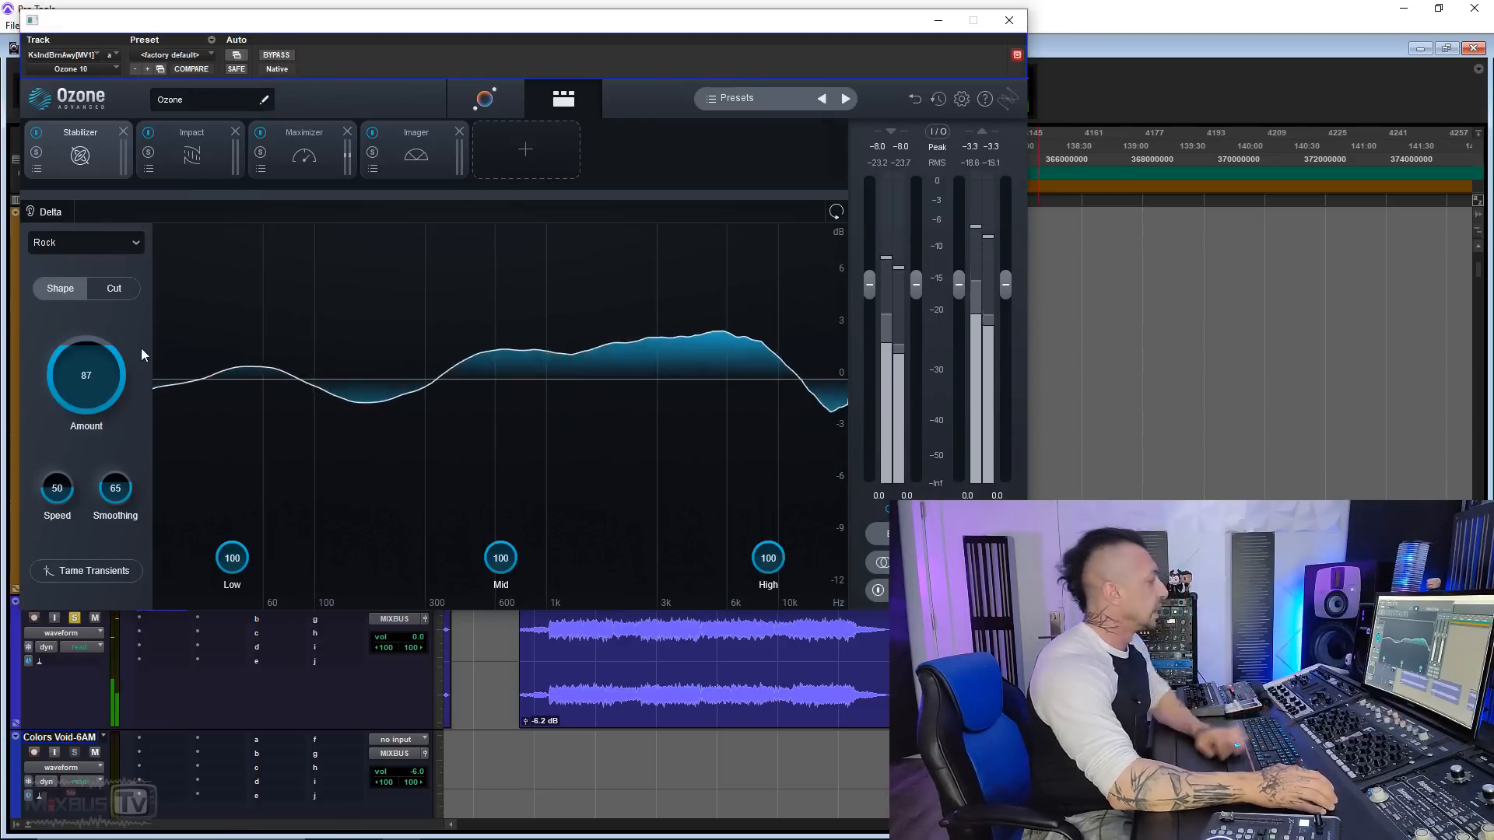
{"action": "key", "text": "space"}
Review the available genre targets again and keep Rock selected
{"action": "left_click", "coordinate": [81, 249]}
{"action": "left_click", "coordinate": [107, 529]}
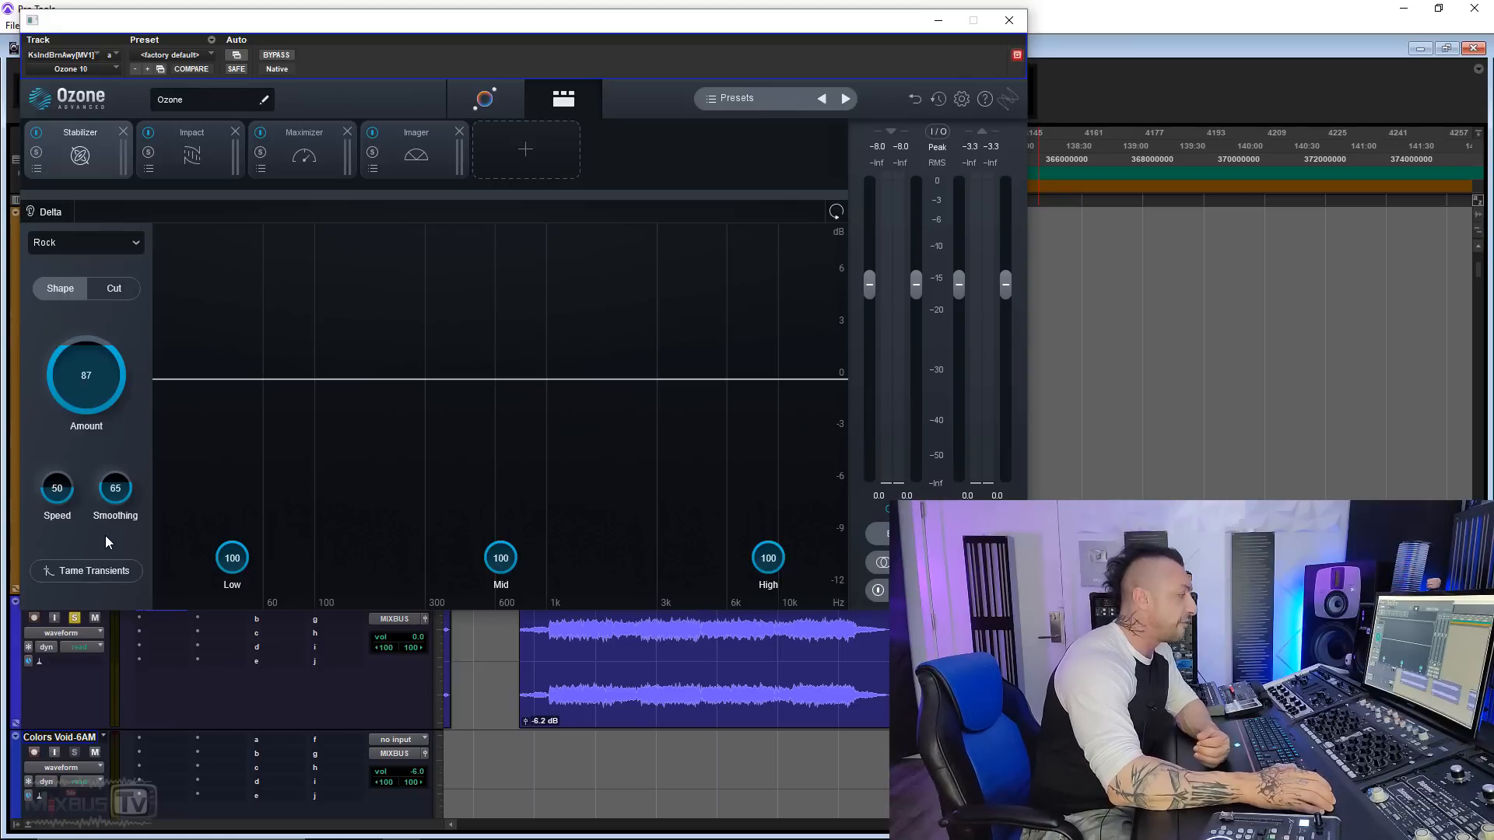
{"action": "left_click", "coordinate": [82, 245]}
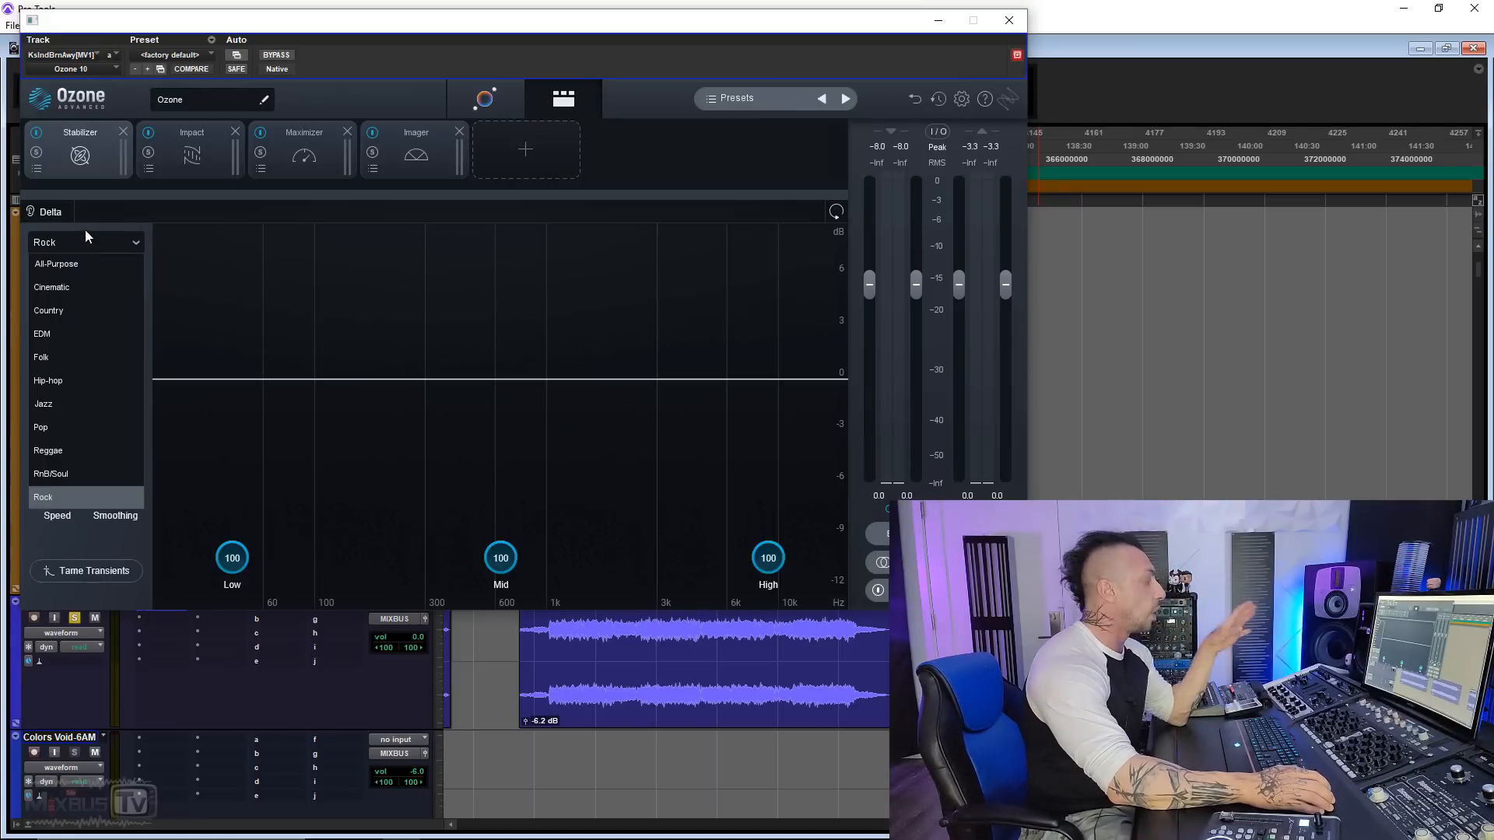
{"action": "left_click", "coordinate": [105, 504]}
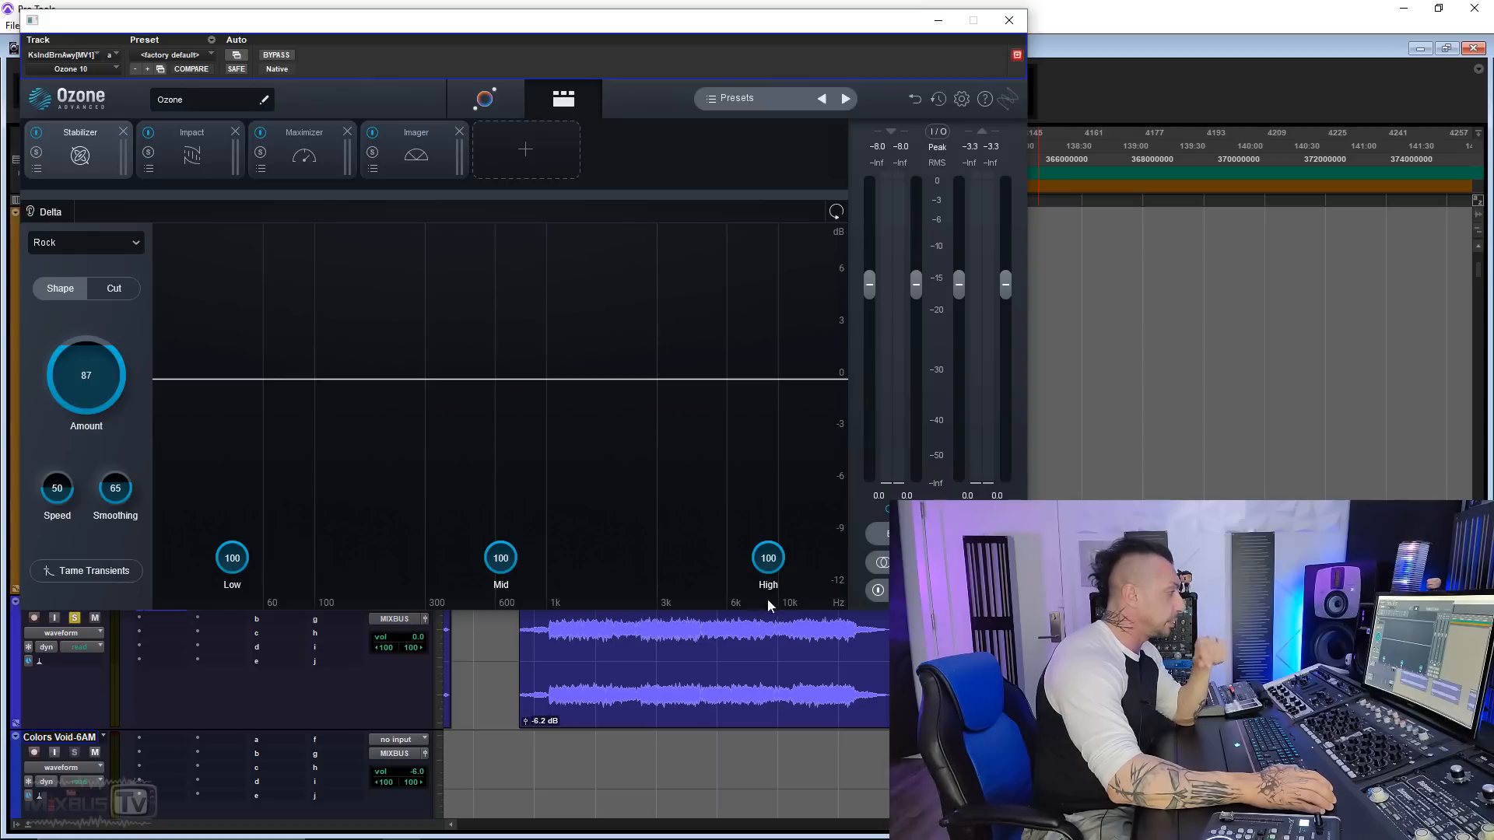
Play the track and set the Stabilizer's Amount to 95 with the Low band at 100
{"action": "key", "text": "space"}
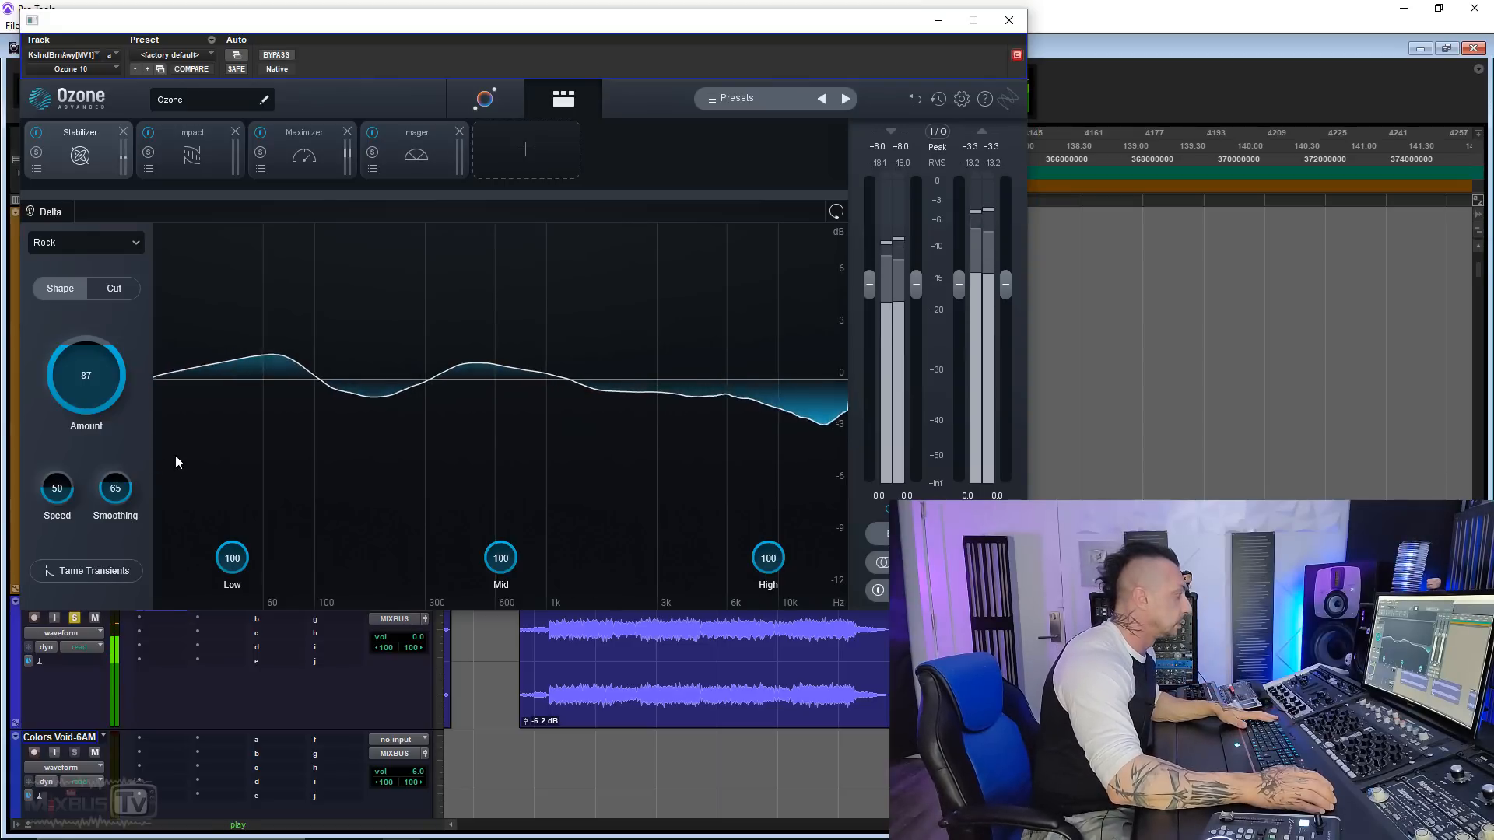
{"action": "left_click_drag", "start_coordinate": [231, 565], "coordinate": [231, 460]}
{"action": "left_click_drag", "start_coordinate": [92, 357], "coordinate": [95, 350]}
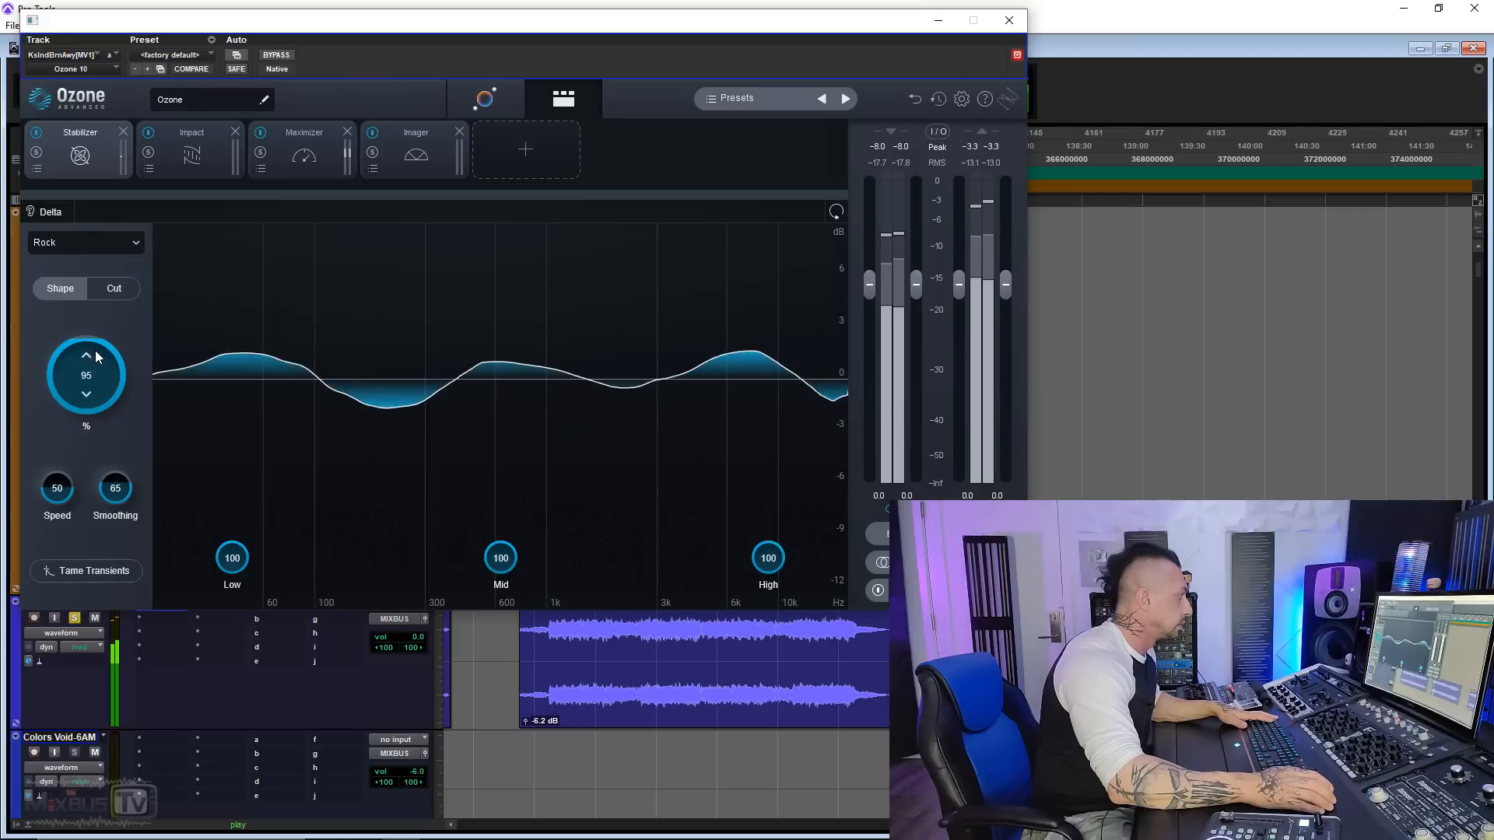
Reduce the High band's correction to 63, the Mid band's to 86, and Smoothing to 57
{"action": "left_click_drag", "start_coordinate": [768, 558], "coordinate": [771, 627]}
{"action": "left_click_drag", "start_coordinate": [501, 558], "coordinate": [515, 588]}
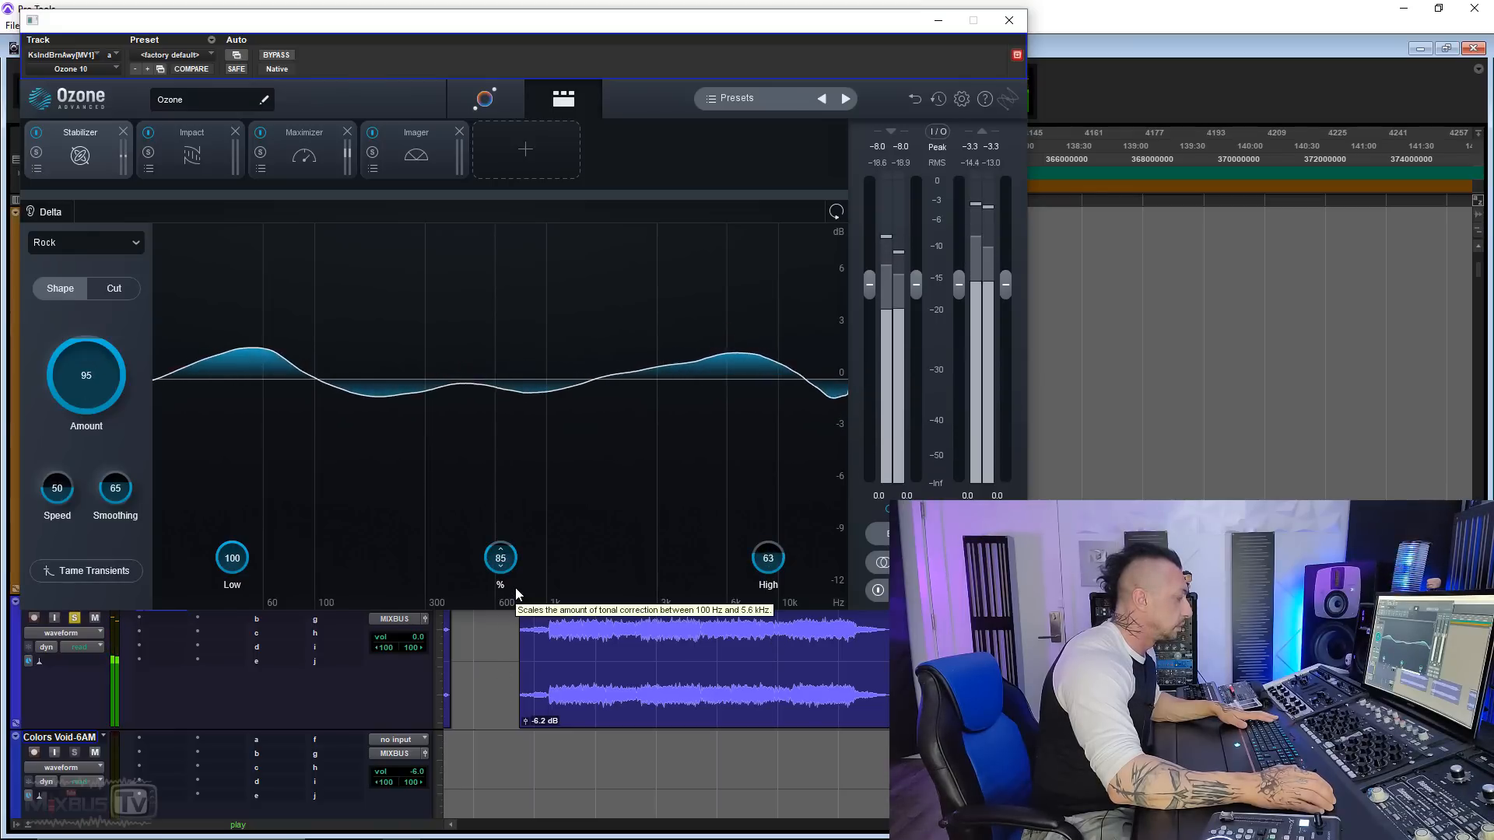
{"action": "left_click_drag", "start_coordinate": [127, 496], "coordinate": [120, 506]}
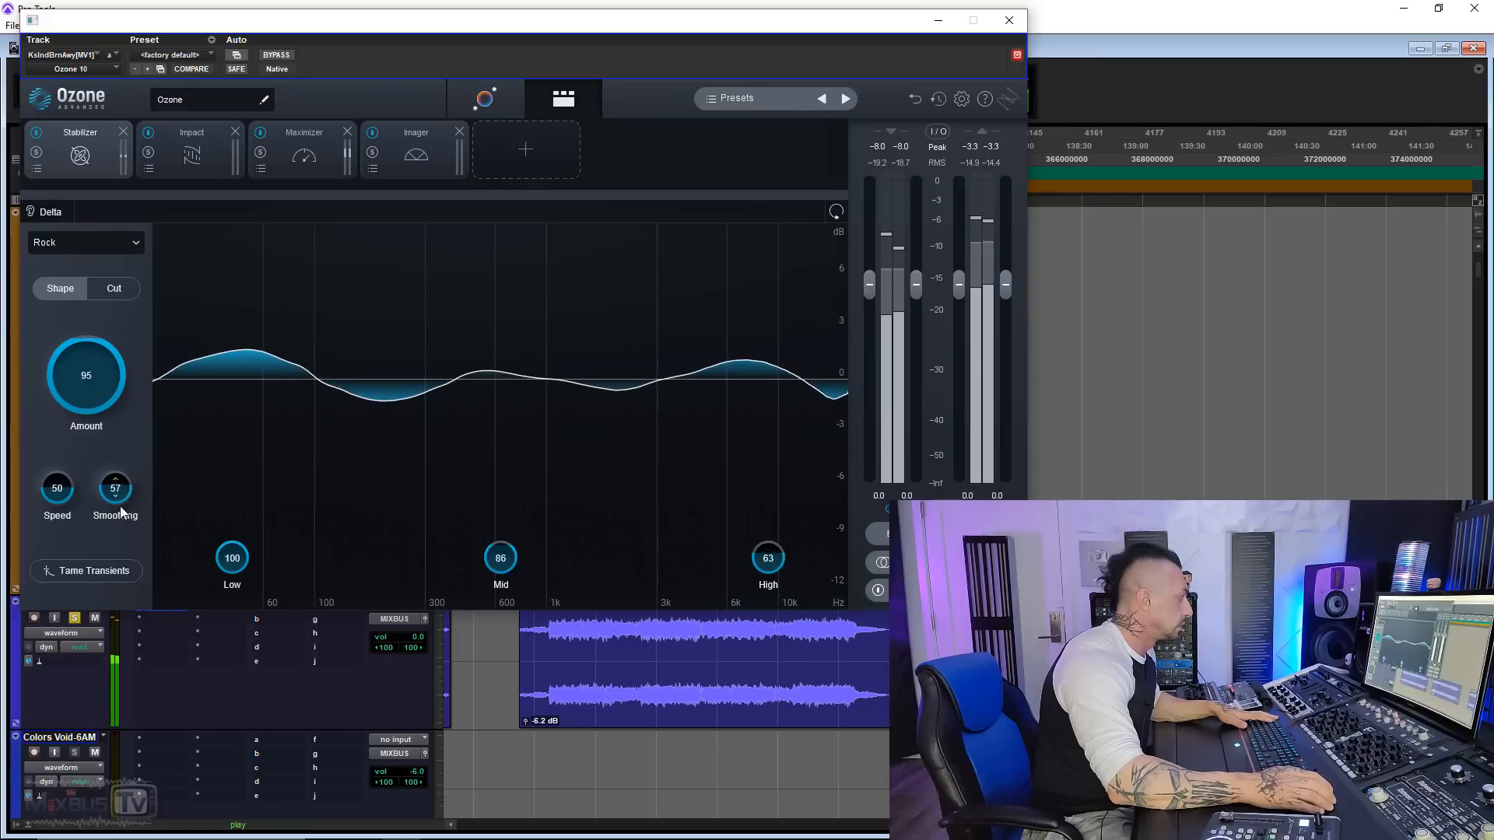
Reduce the Stabilizer's Amount to 79 and the High band to 20, keep the Low band at 100, and stop playback
{"action": "left_click", "coordinate": [95, 559]}
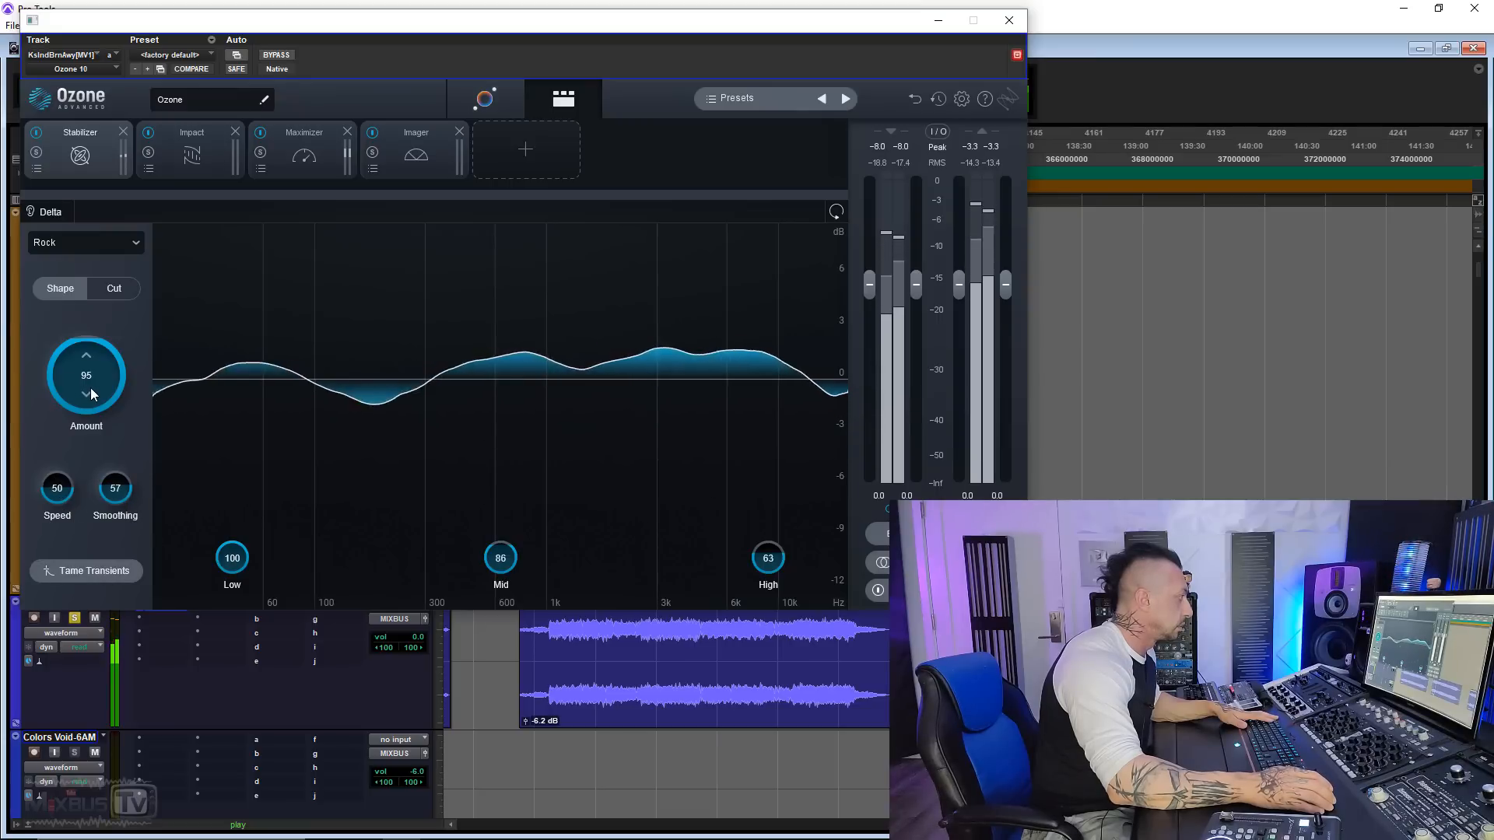
{"action": "left_click_drag", "start_coordinate": [90, 381], "coordinate": [90, 416]}
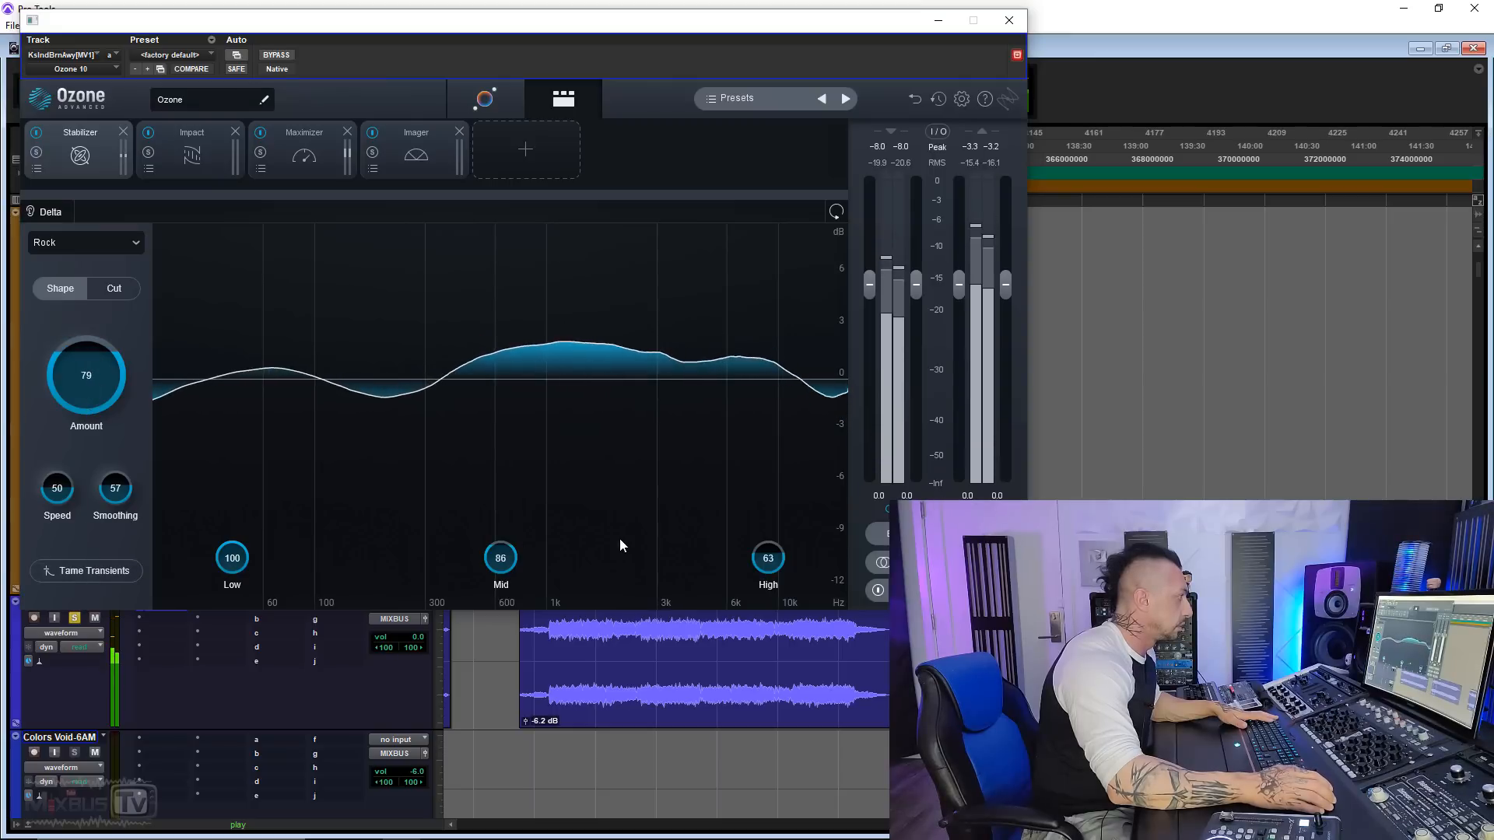
{"action": "left_click_drag", "start_coordinate": [772, 554], "coordinate": [760, 632]}
{"action": "left_click_drag", "start_coordinate": [232, 558], "coordinate": [124, 442]}
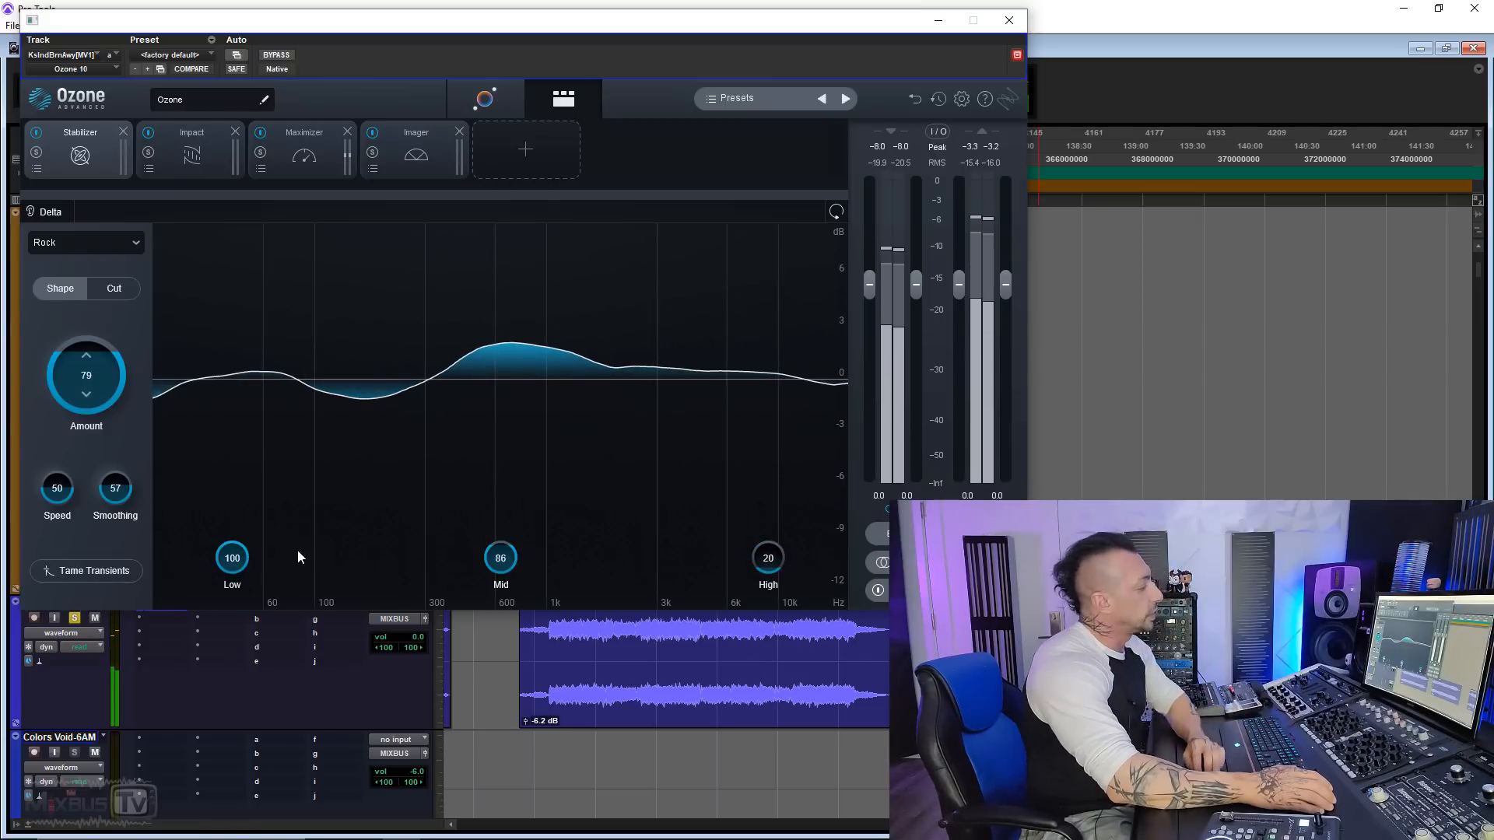
{"action": "key", "text": "space"}
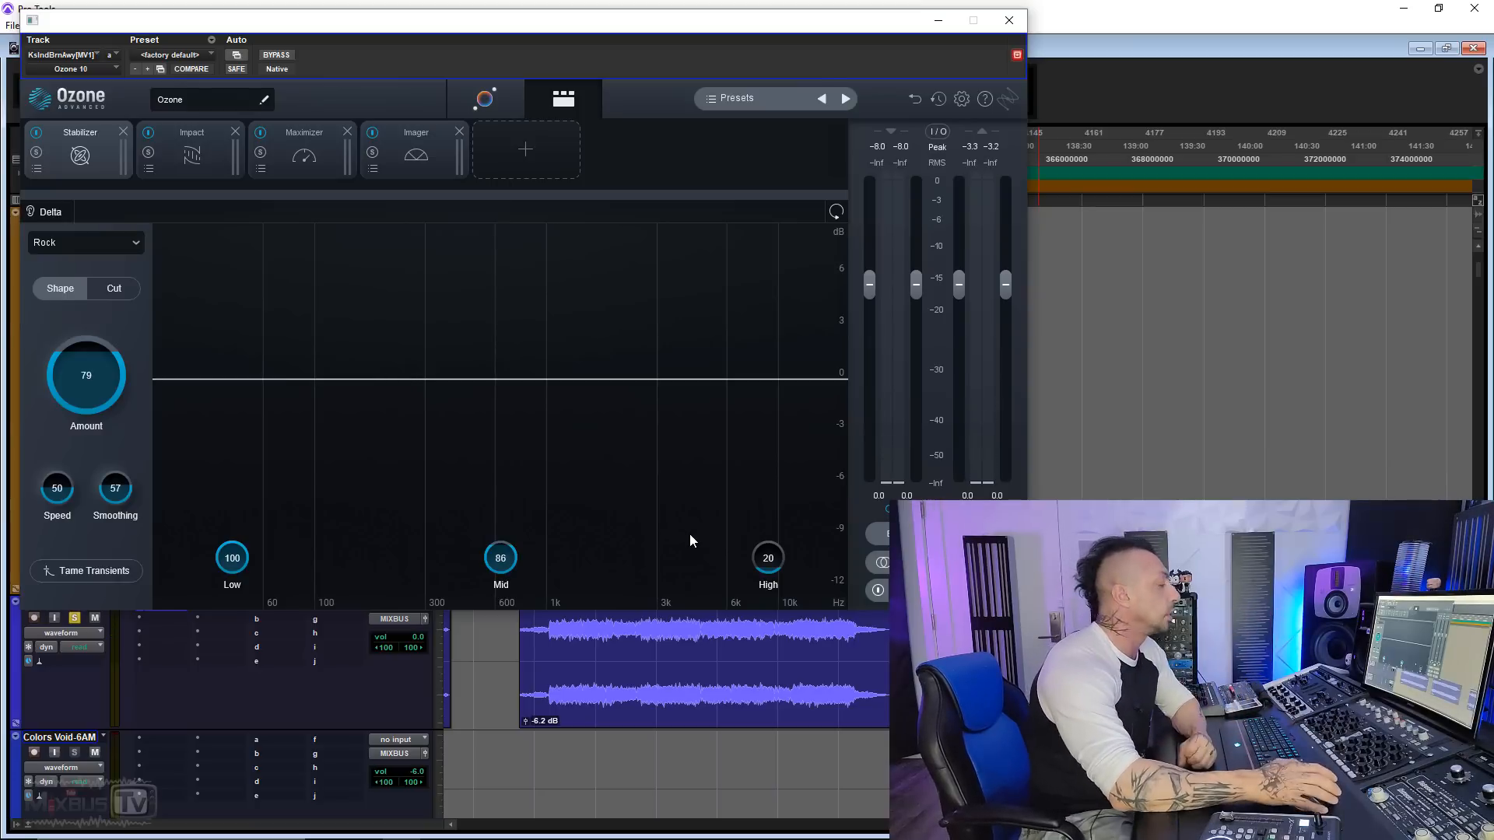
Switch the Stabilizer to Cut mode and, while the track plays, set Amount to 100 and Speed to 64
{"action": "left_click", "coordinate": [117, 289]}
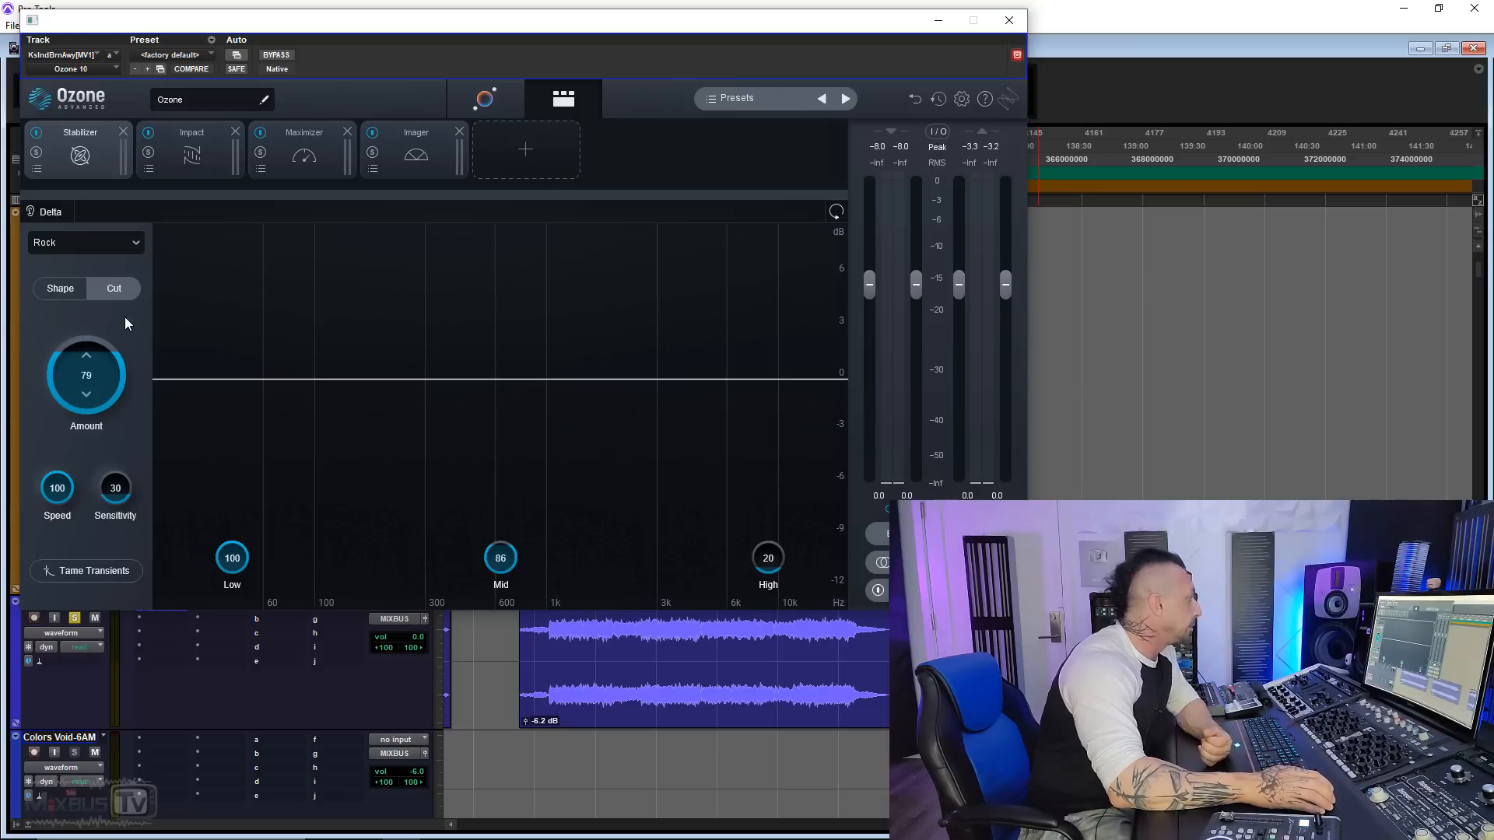
{"action": "key", "text": "space"}
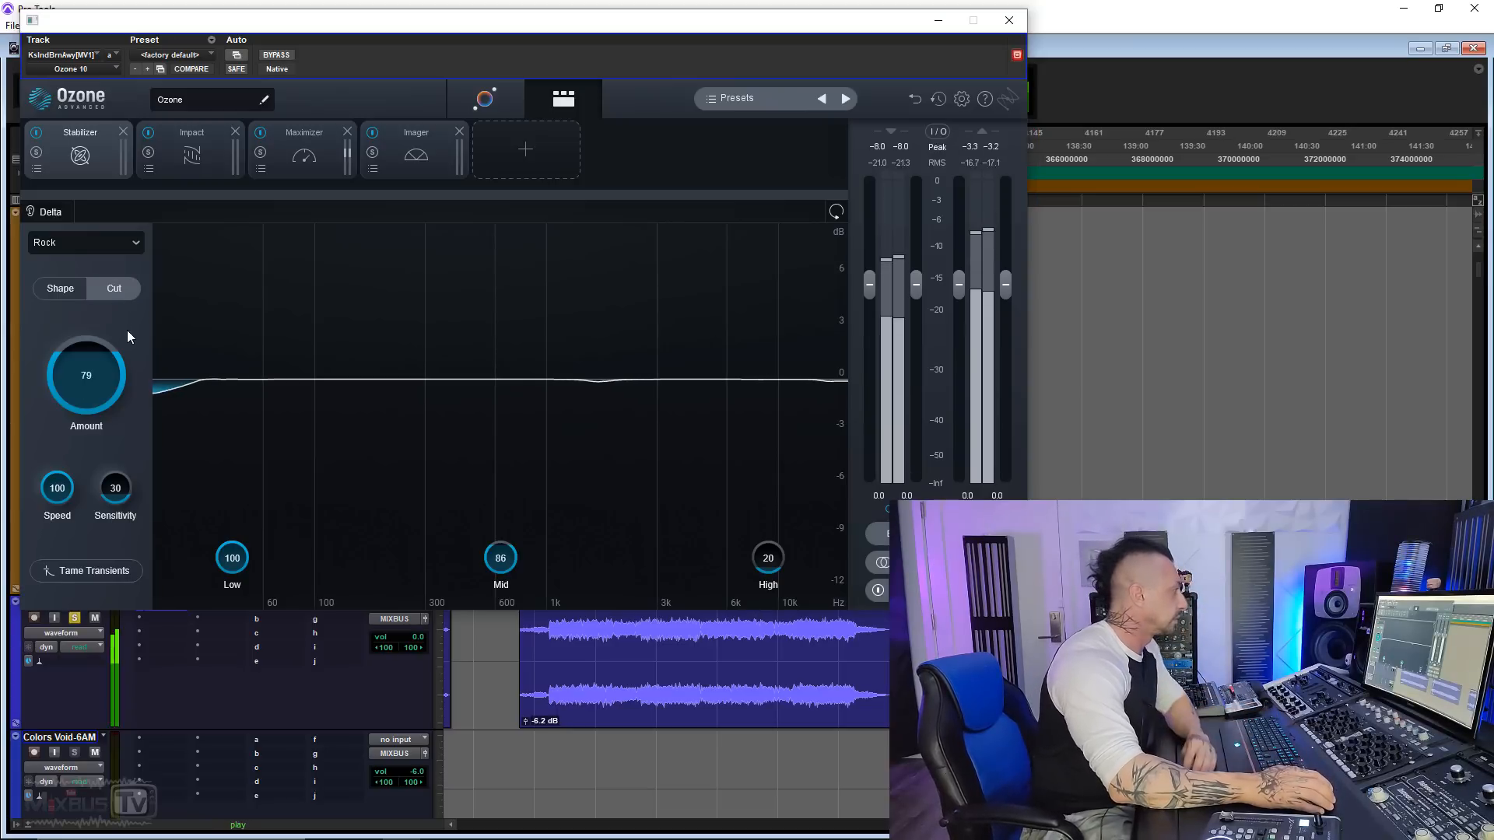
{"action": "left_click_drag", "start_coordinate": [90, 338], "coordinate": [94, 307]}
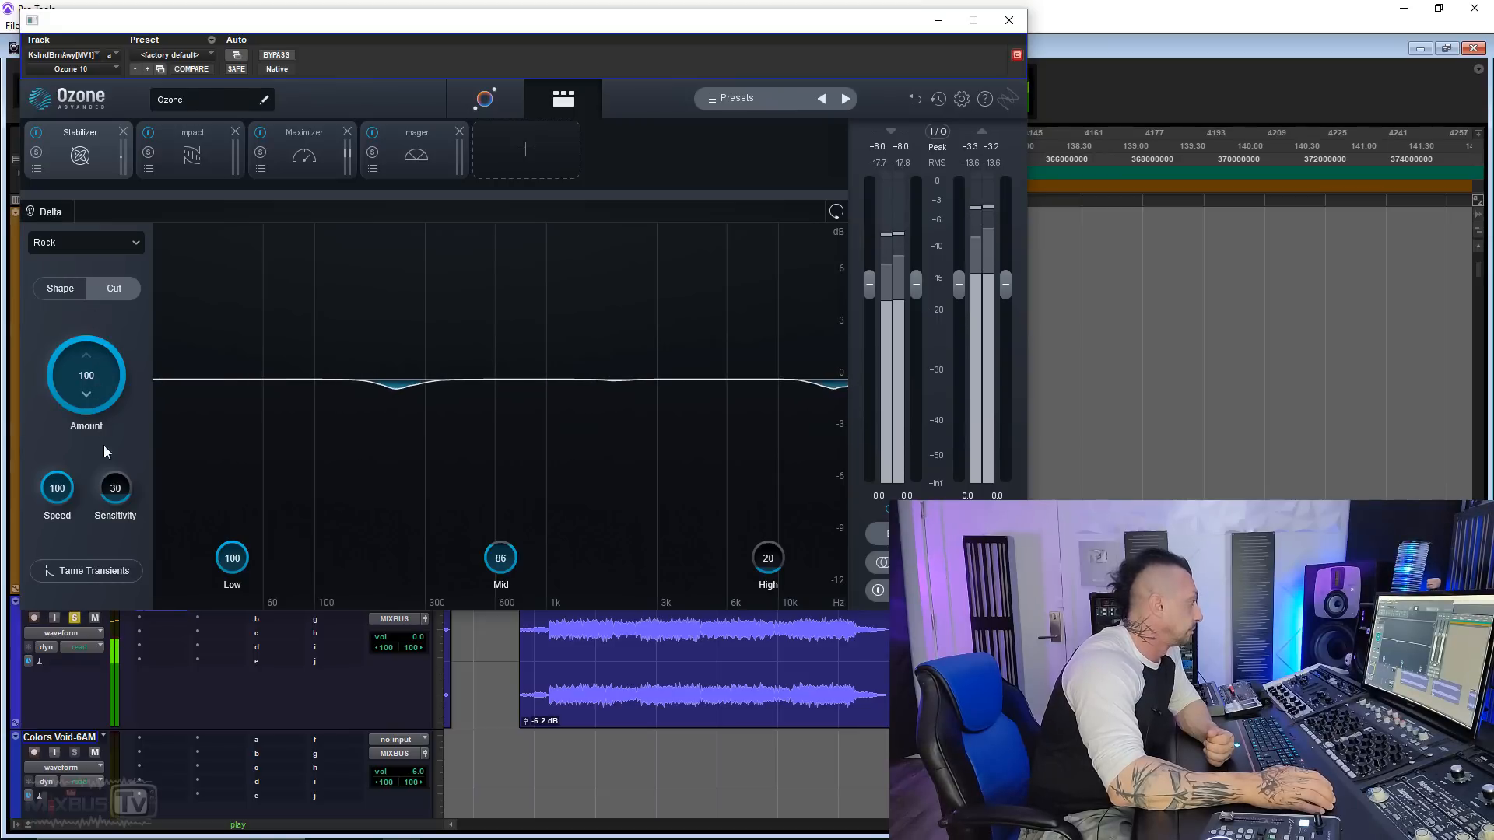
{"action": "left_click_drag", "start_coordinate": [58, 484], "coordinate": [67, 551]}
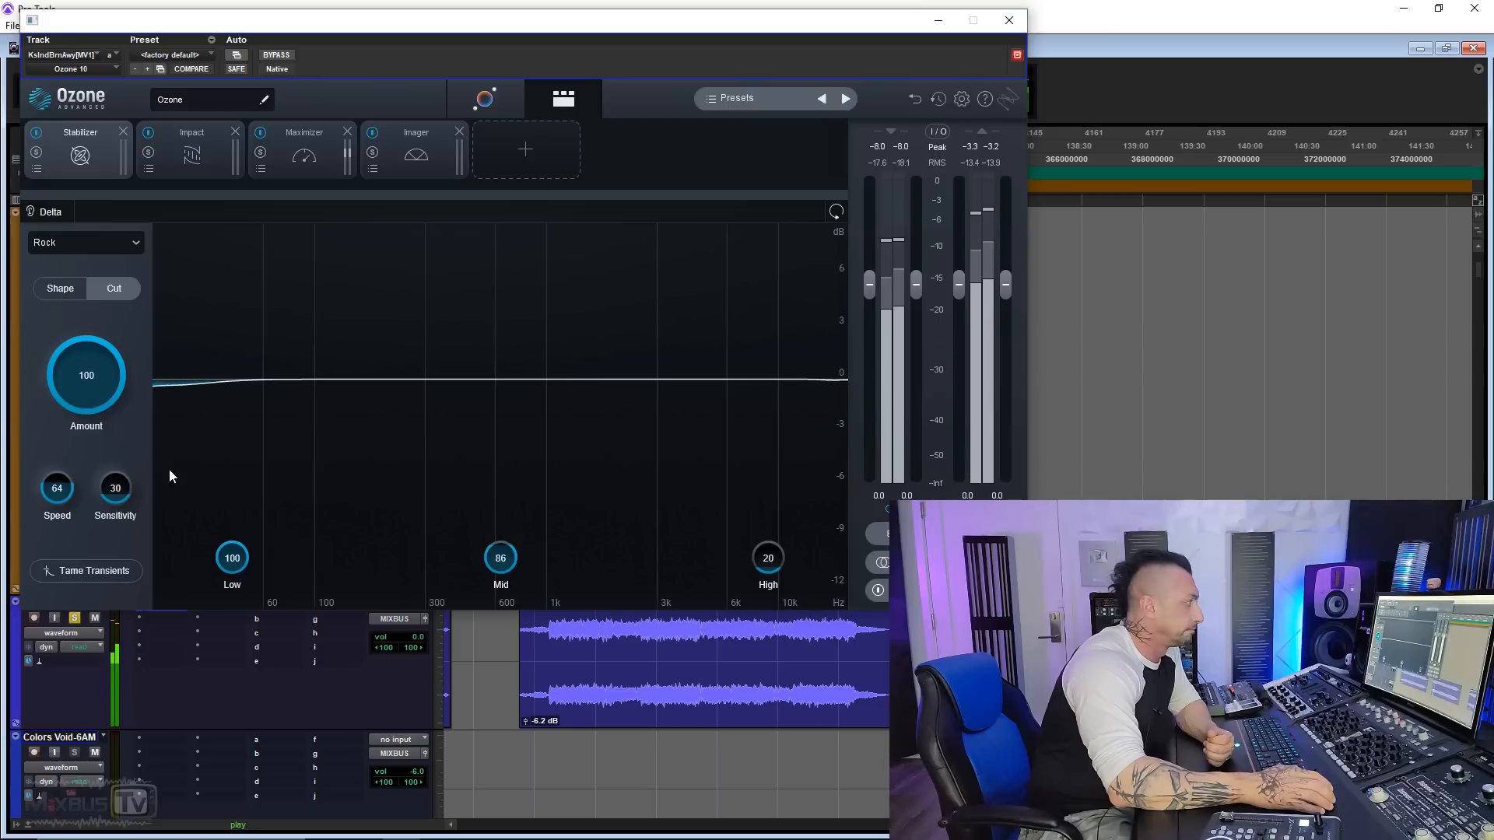
Raise the Stabilizer's High and Mid bands to 100 and stop playback
{"action": "left_click_drag", "start_coordinate": [768, 556], "coordinate": [724, 187]}
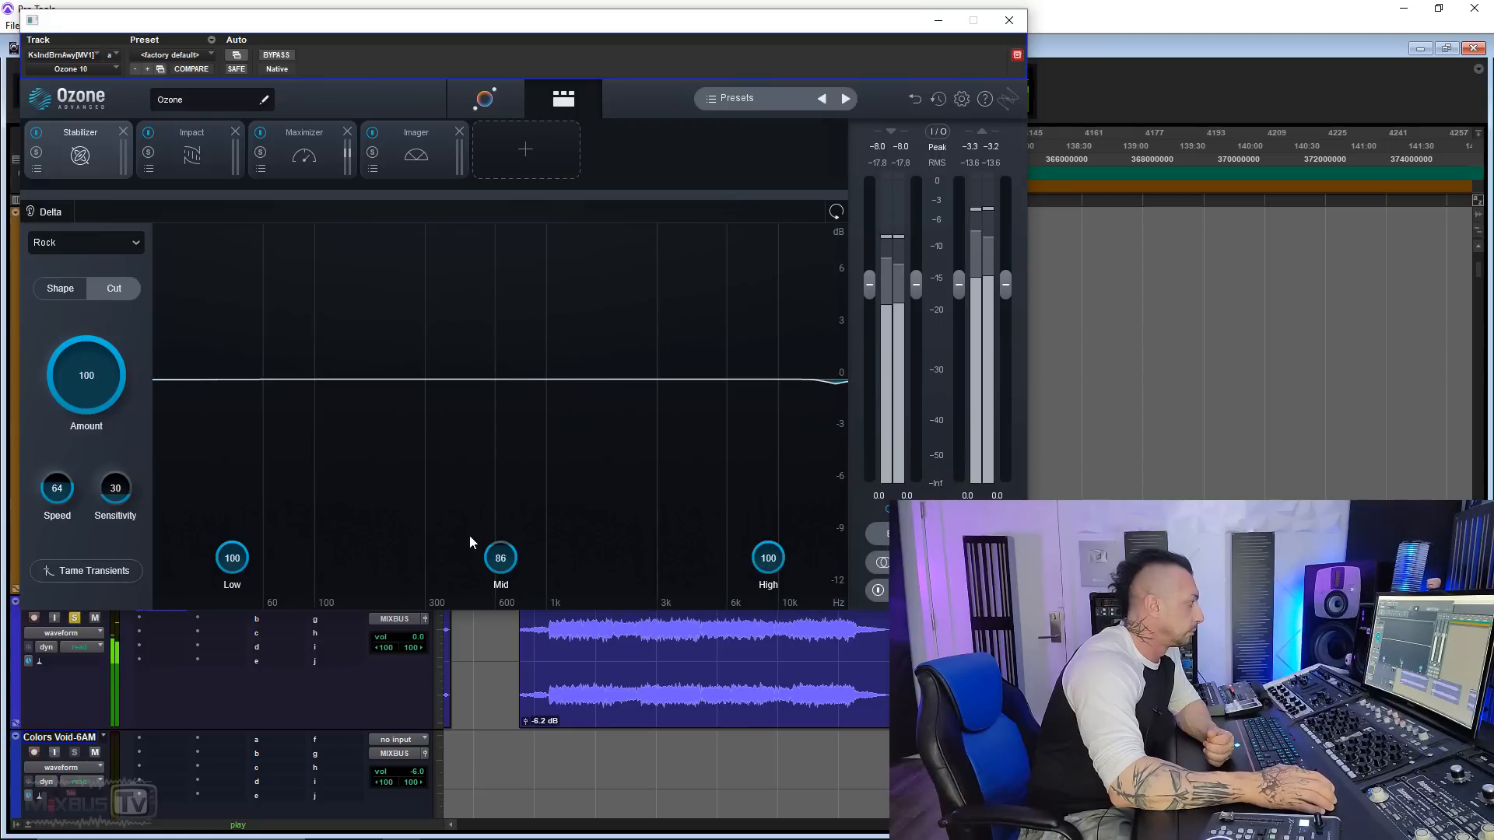
{"action": "left_click_drag", "start_coordinate": [470, 542], "coordinate": [467, 347]}
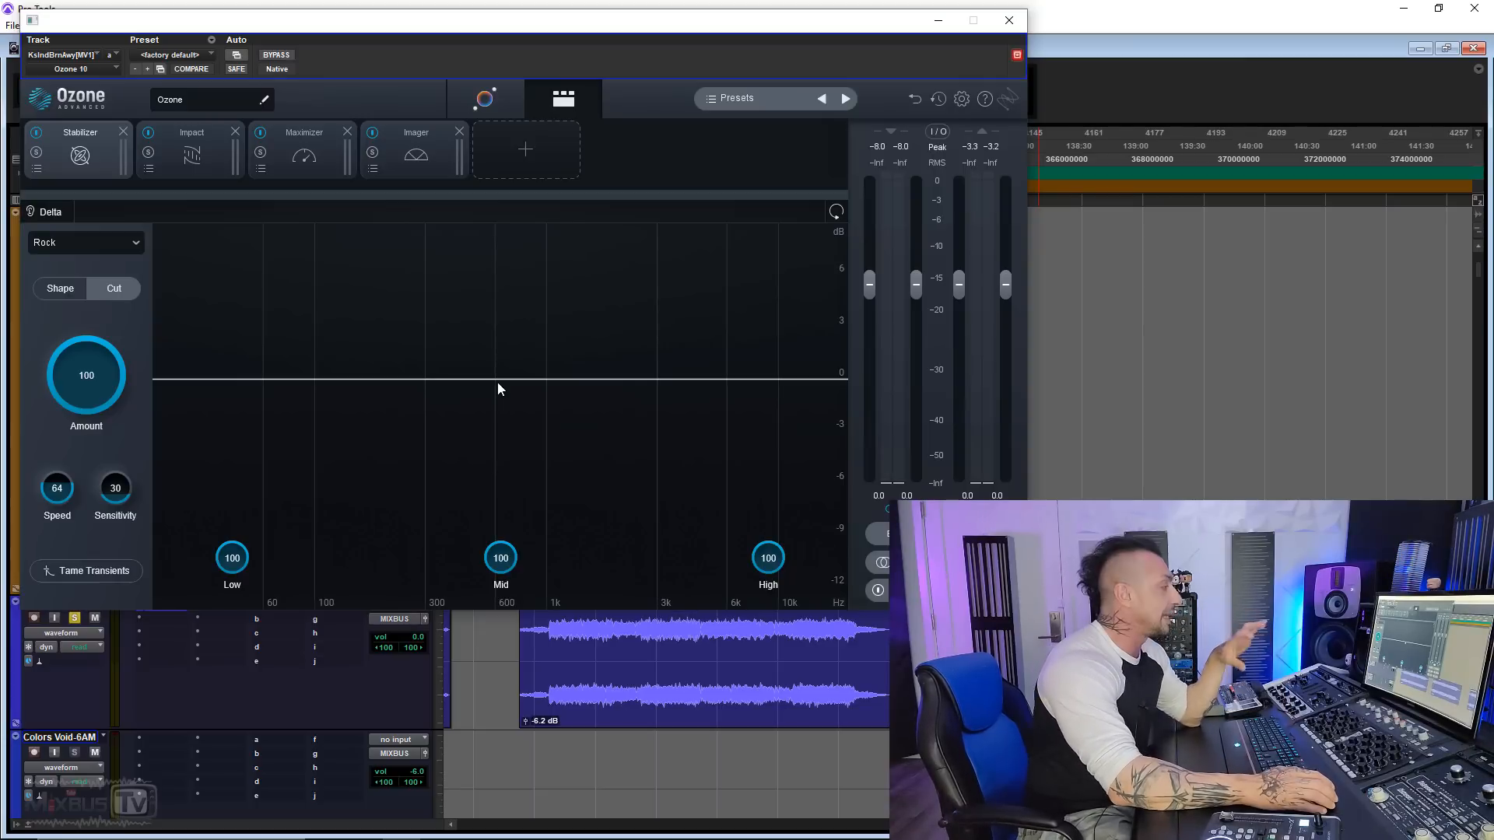
{"action": "key", "text": "space"}
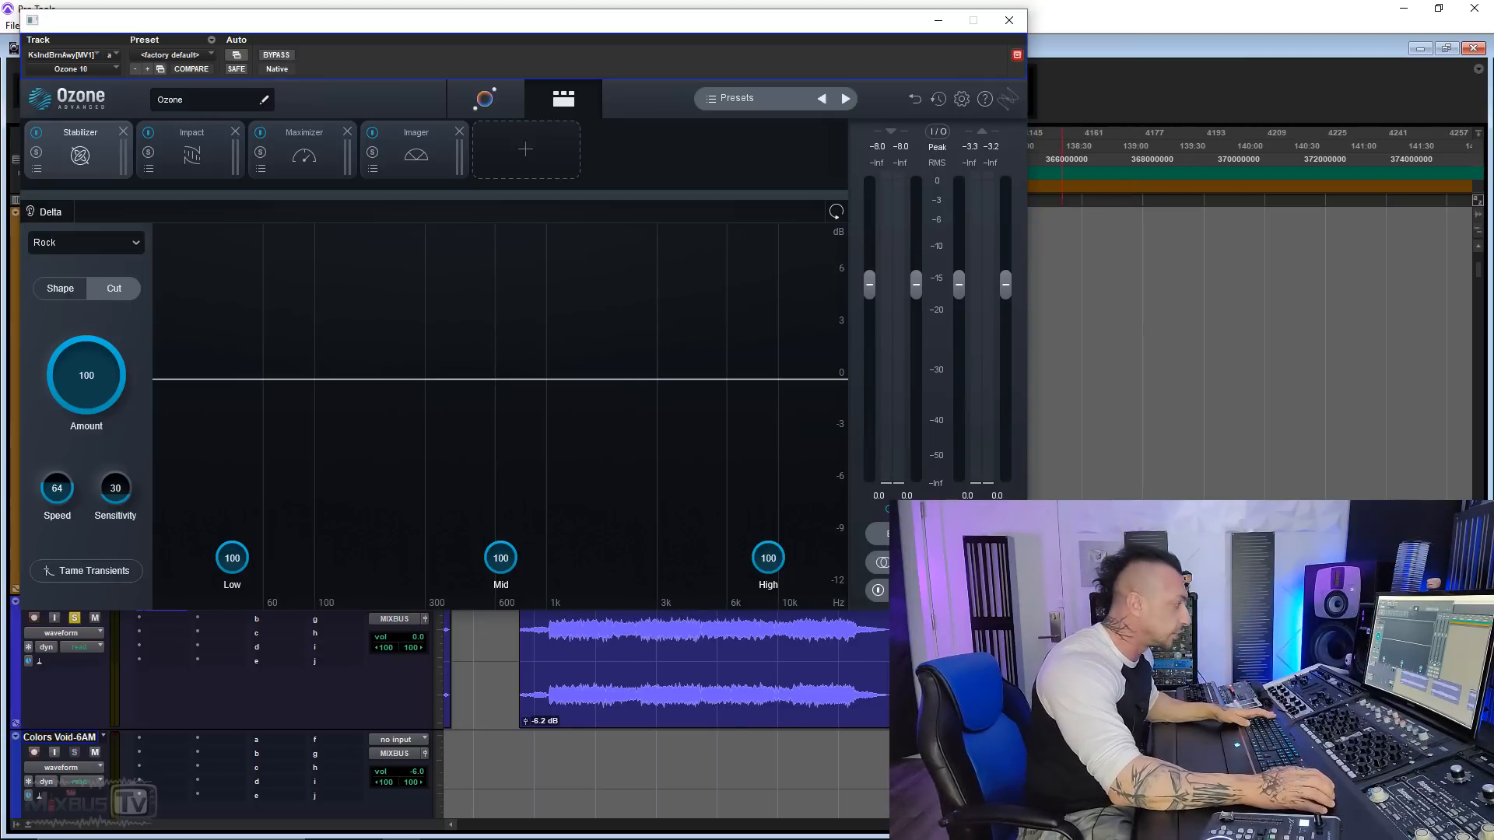
Play another section of the track and compare the Cut mode sound with Amount at 0 and at 100
{"action": "key", "text": "r"}
{"action": "scroll", "coordinate": [890, 672], "scroll_direction": "up", "scroll_amount": 3}
{"action": "scroll", "coordinate": [889, 672], "scroll_direction": "down", "scroll_amount": 3}
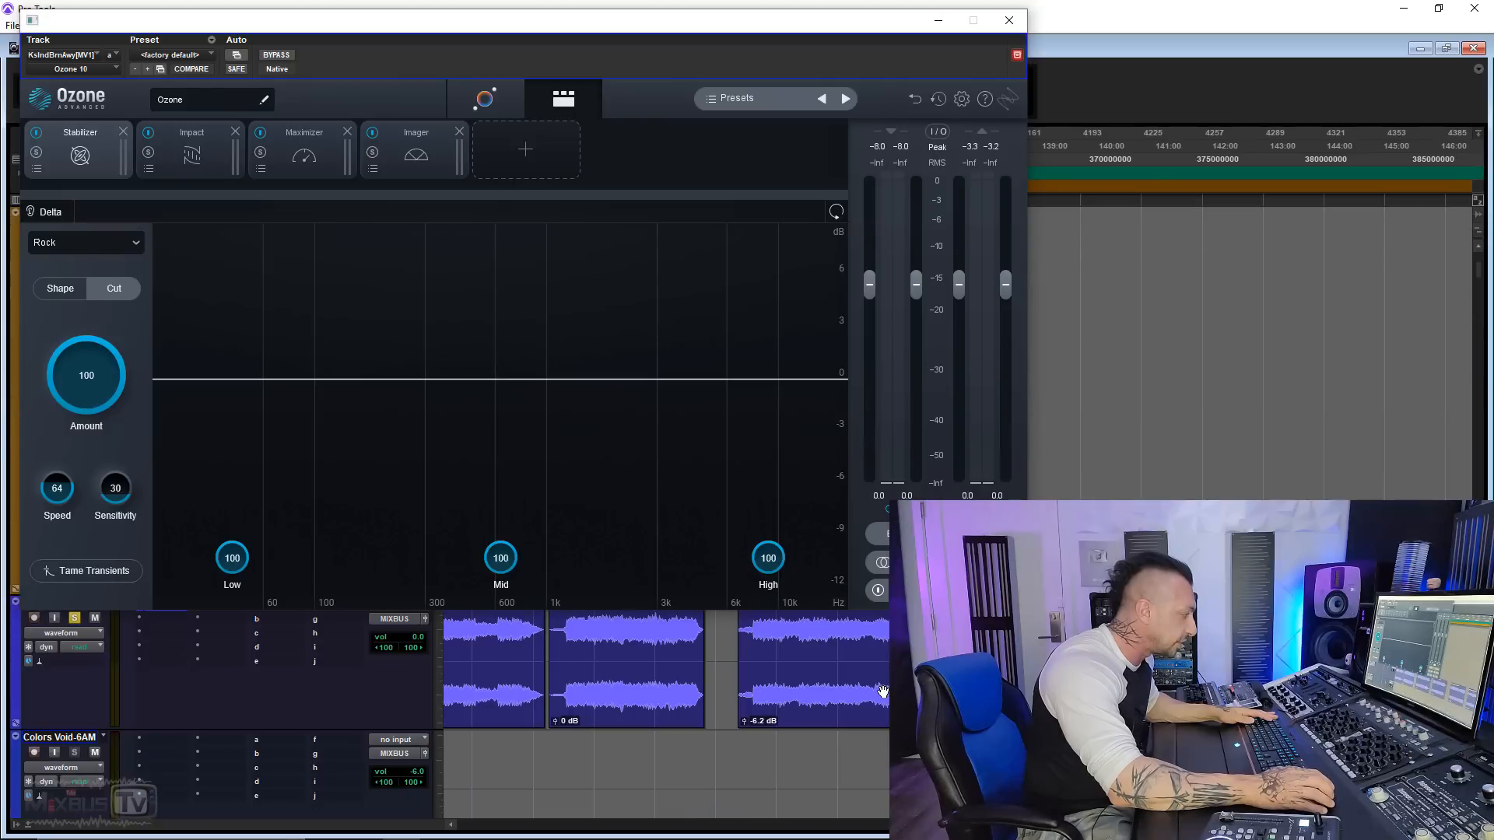
{"action": "key", "text": "space"}
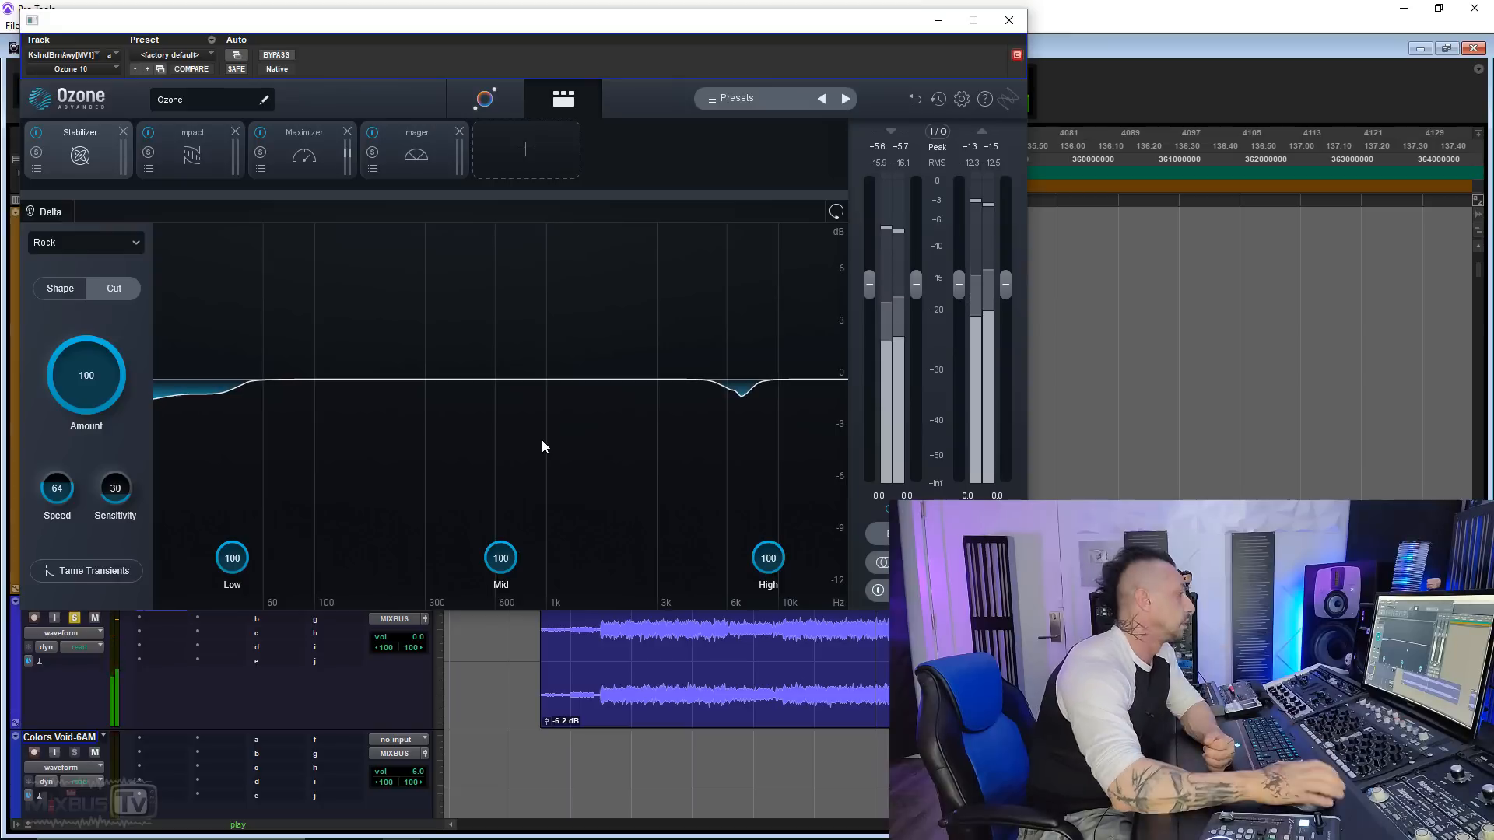
{"action": "left_click_drag", "start_coordinate": [114, 369], "coordinate": [125, 503]}
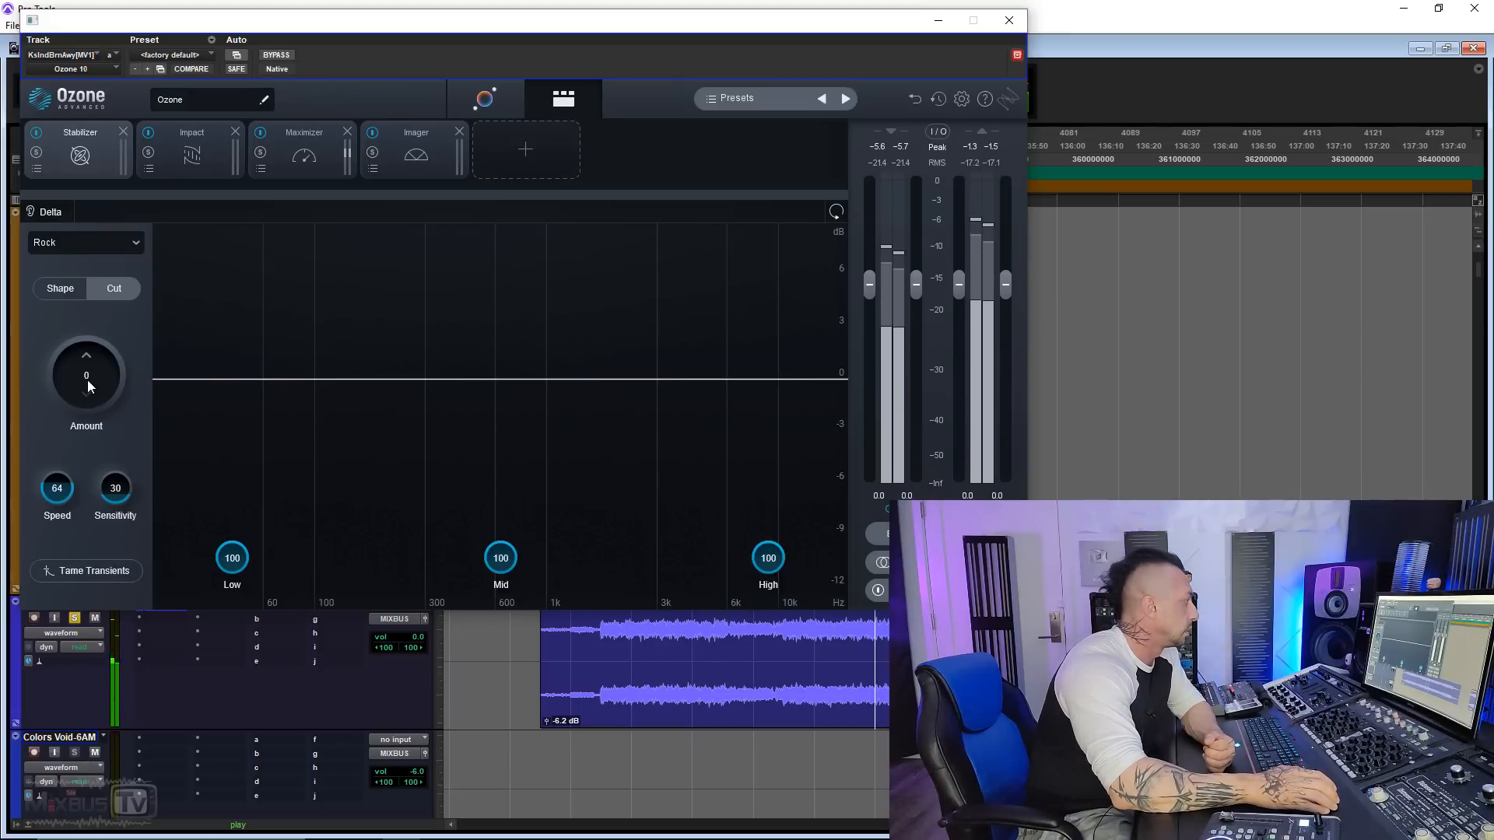
{"action": "left_click_drag", "start_coordinate": [103, 383], "coordinate": [179, 79]}
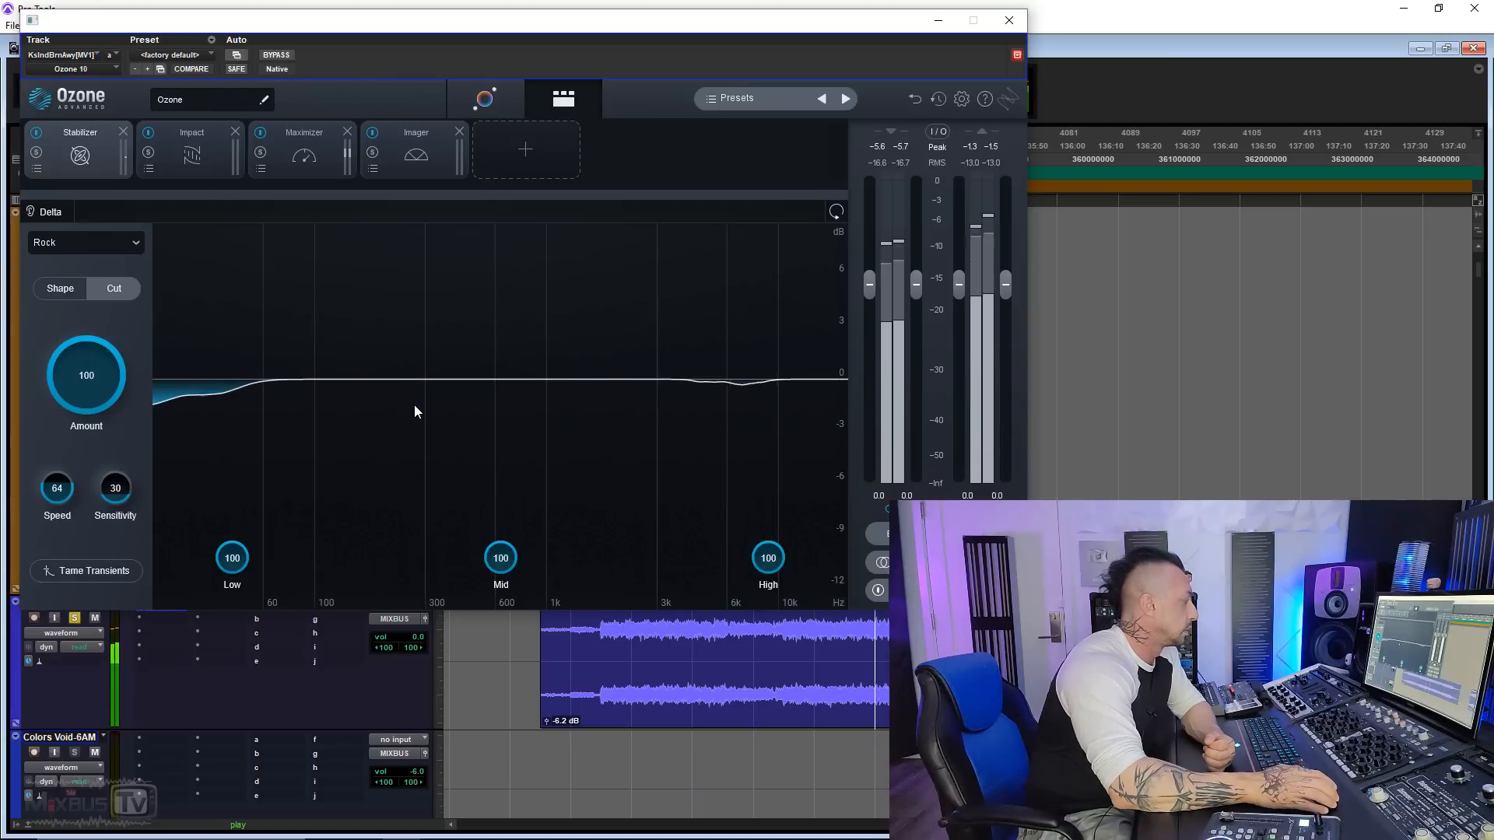
Compare the sound with the High band at 0 and at 100, and stop playback
{"action": "left_click_drag", "start_coordinate": [768, 558], "coordinate": [786, 772]}
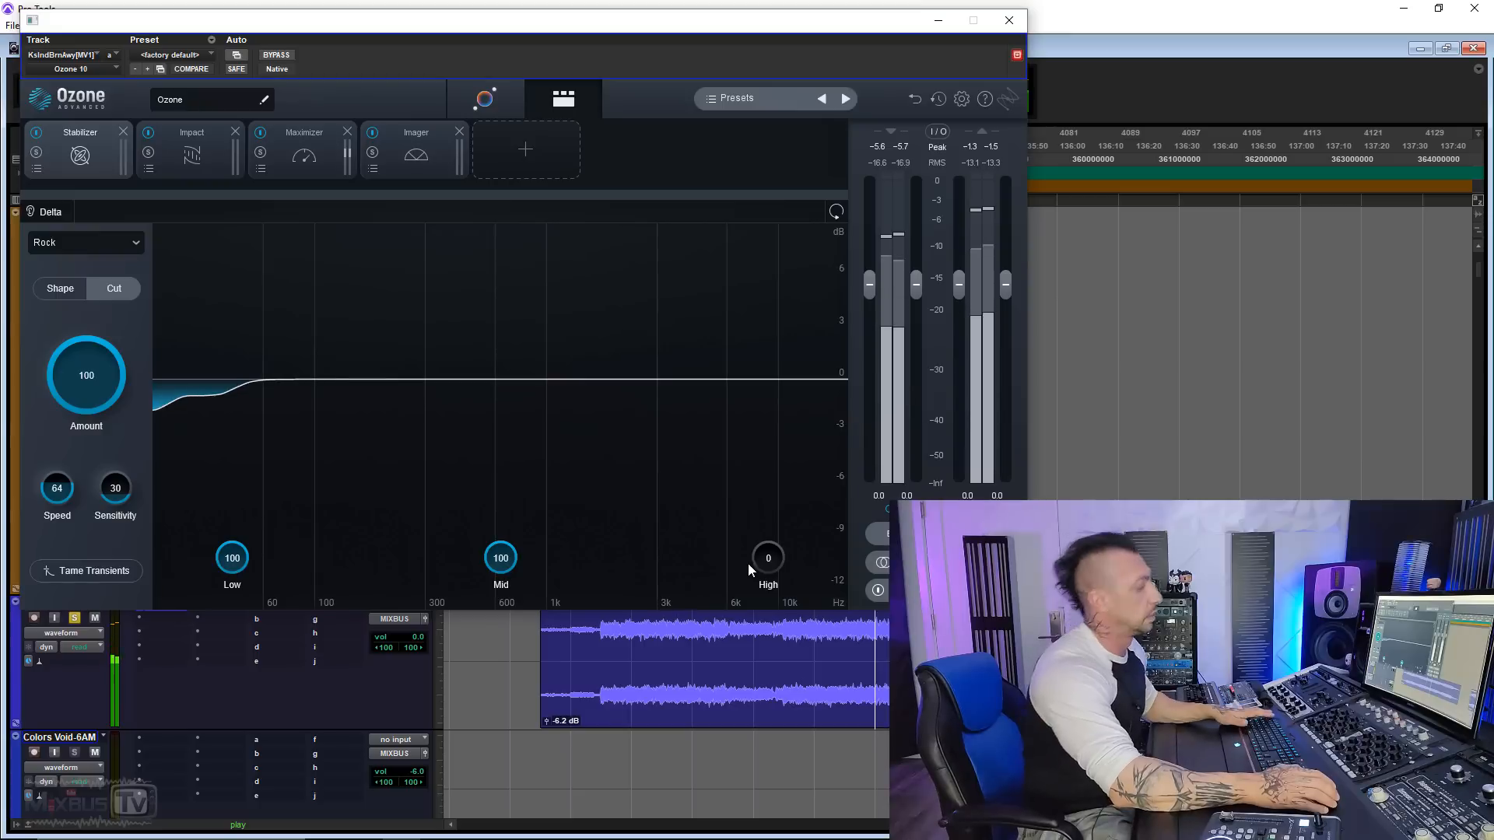
{"action": "left_click_drag", "start_coordinate": [753, 561], "coordinate": [712, 167]}
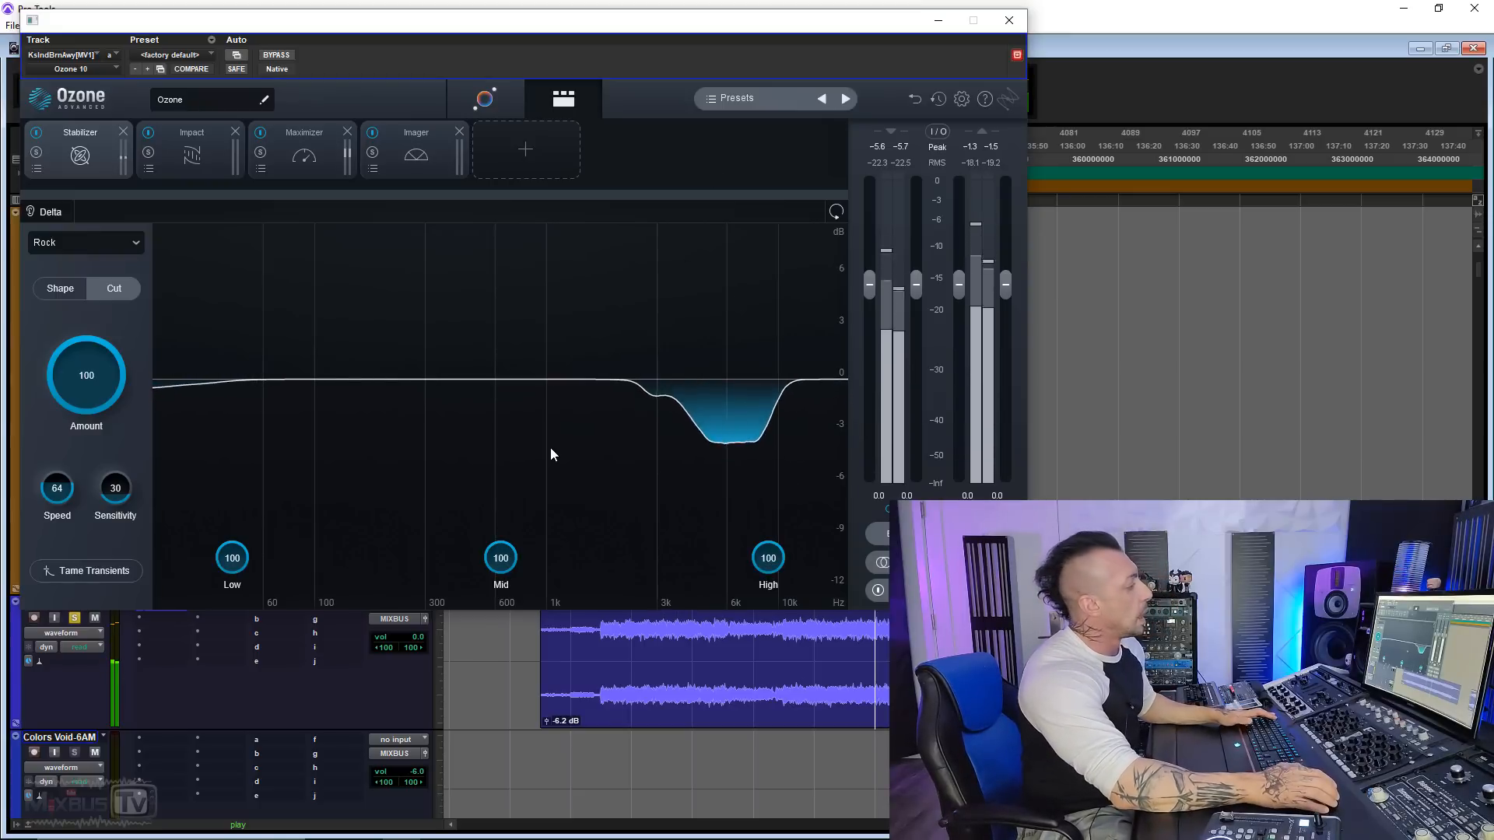
{"action": "key", "text": "space"}
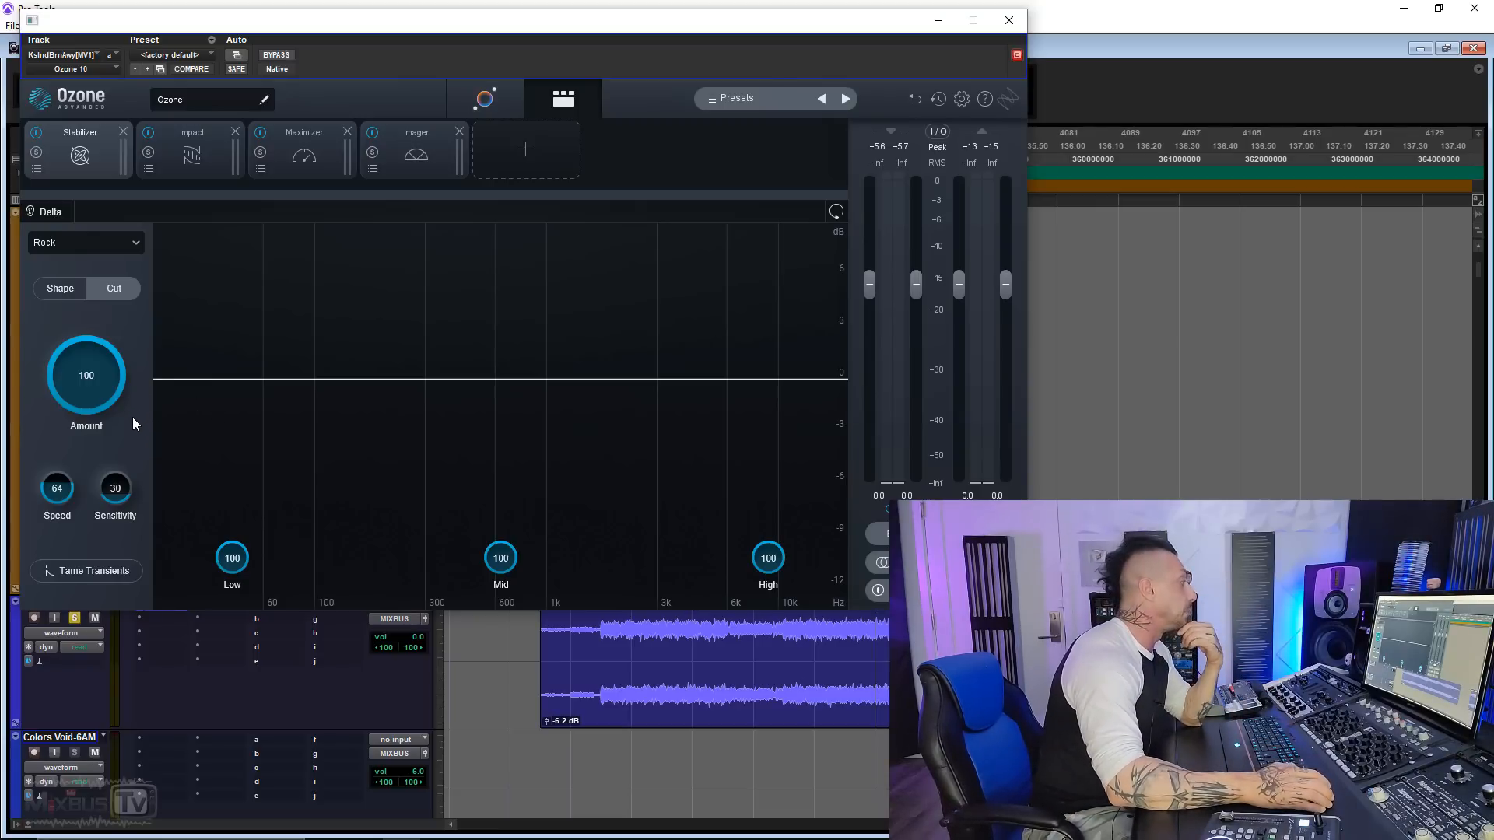
Play an earlier section, set the Stabilizer's Amount to 50, Speed to 57 and Sensitivity to 53, and stop playback
{"action": "scroll", "coordinate": [605, 629], "scroll_direction": "left", "scroll_amount": 8}
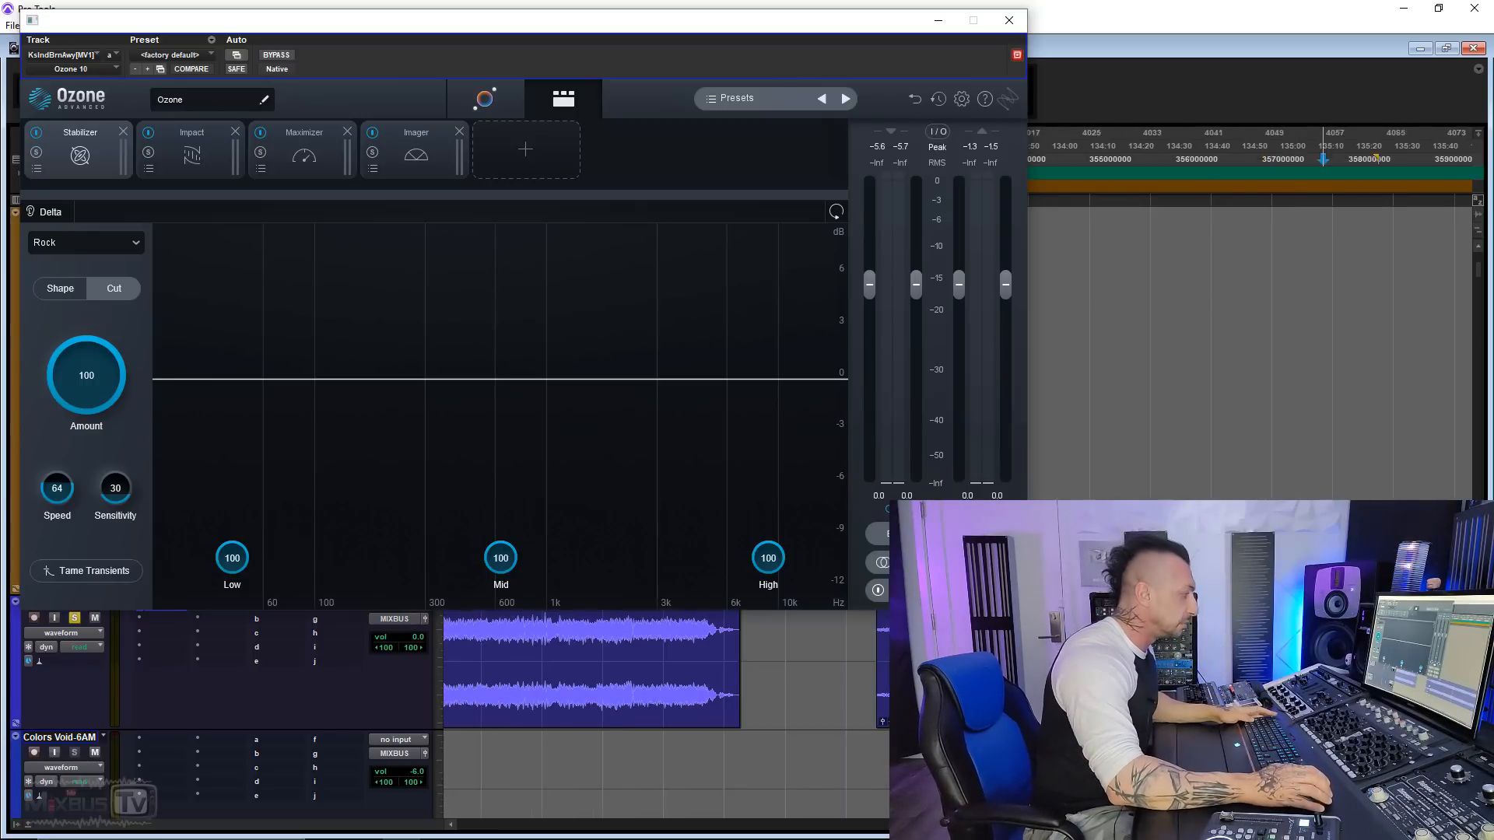
{"action": "key", "text": "space"}
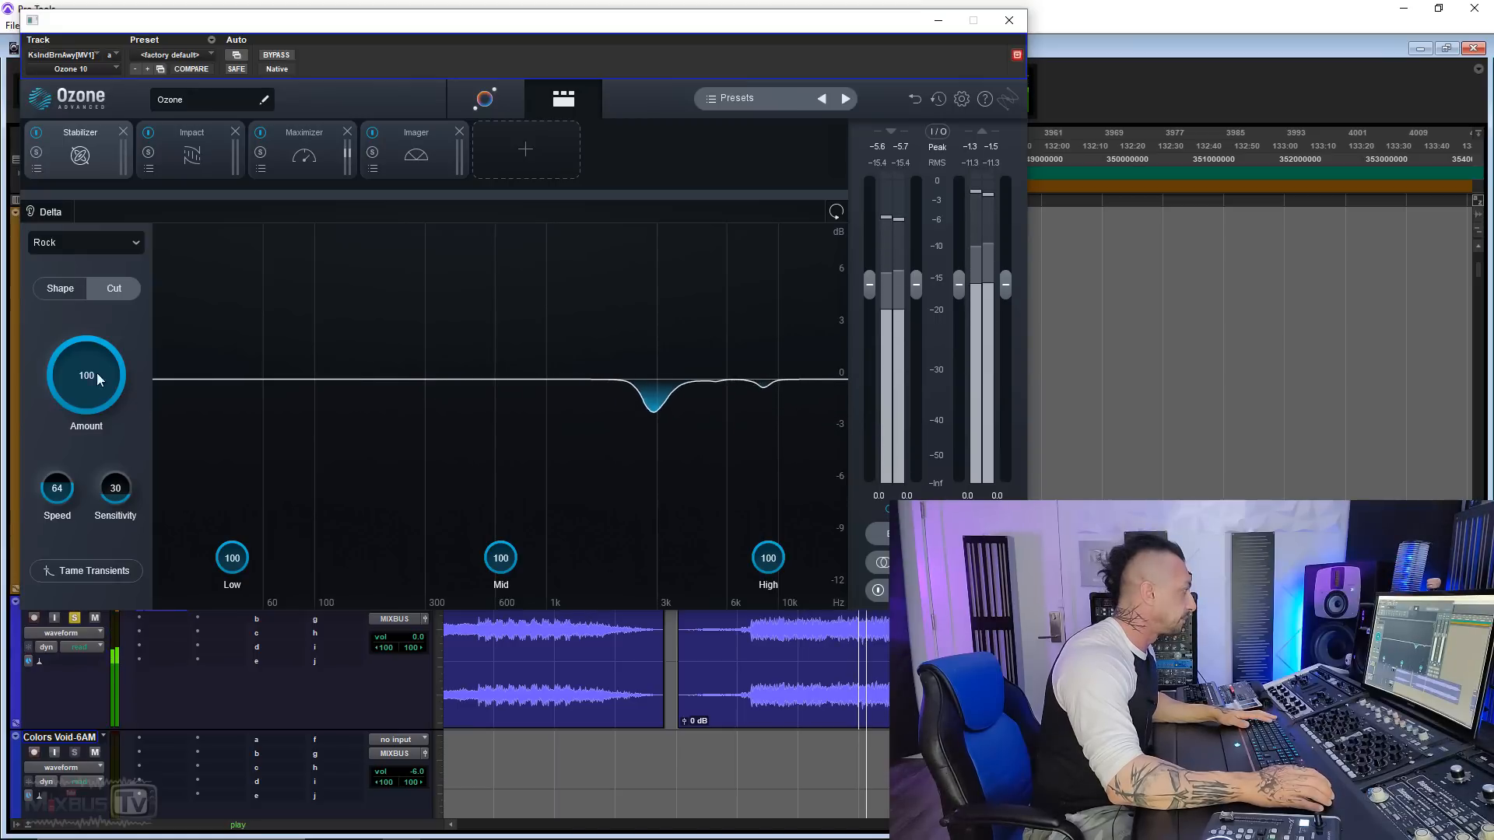
{"action": "left_click_drag", "start_coordinate": [87, 376], "coordinate": [93, 459]}
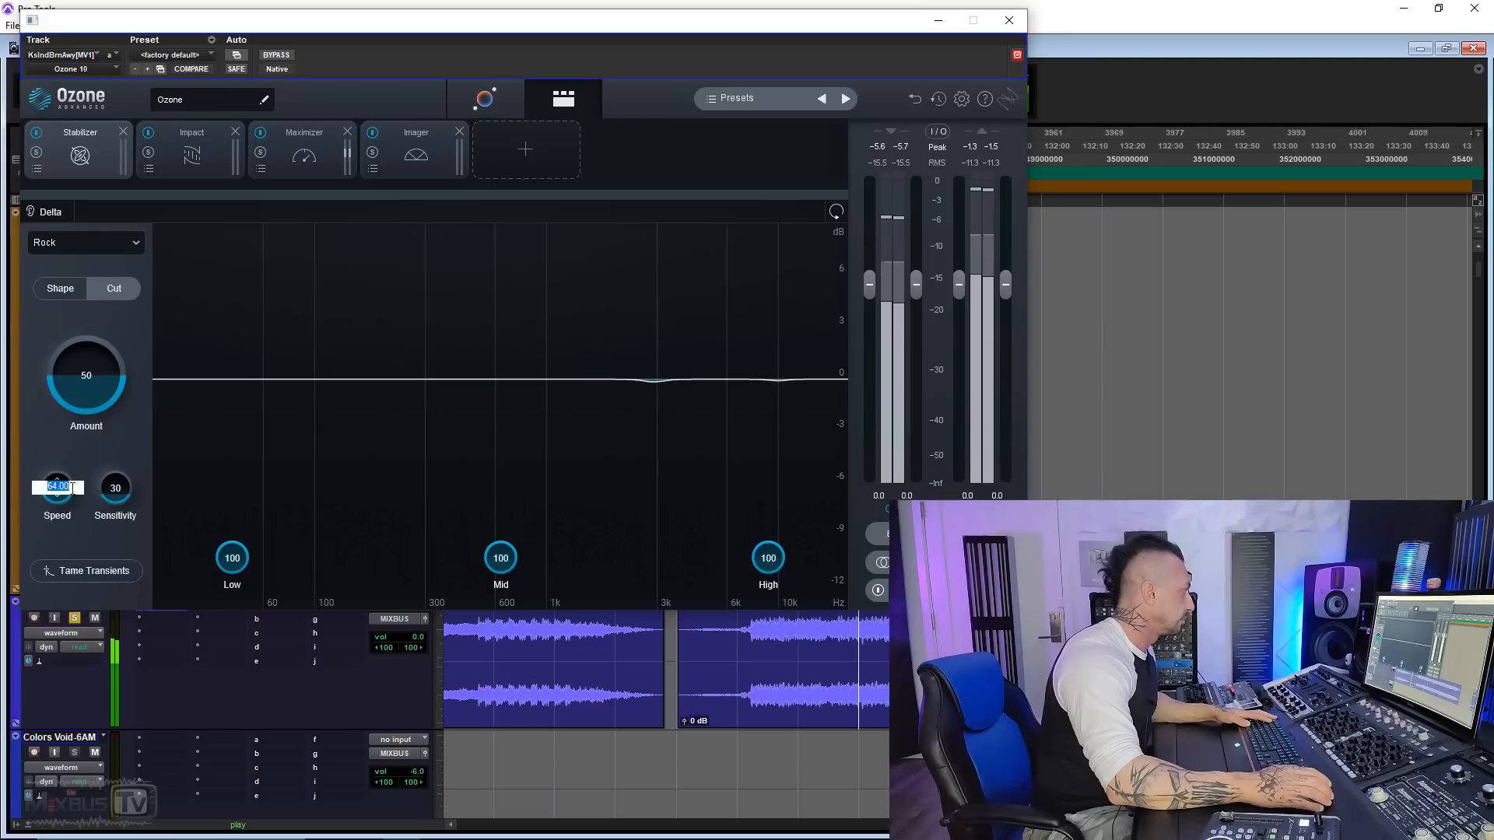
{"action": "left_click_drag", "start_coordinate": [69, 495], "coordinate": [115, 451]}
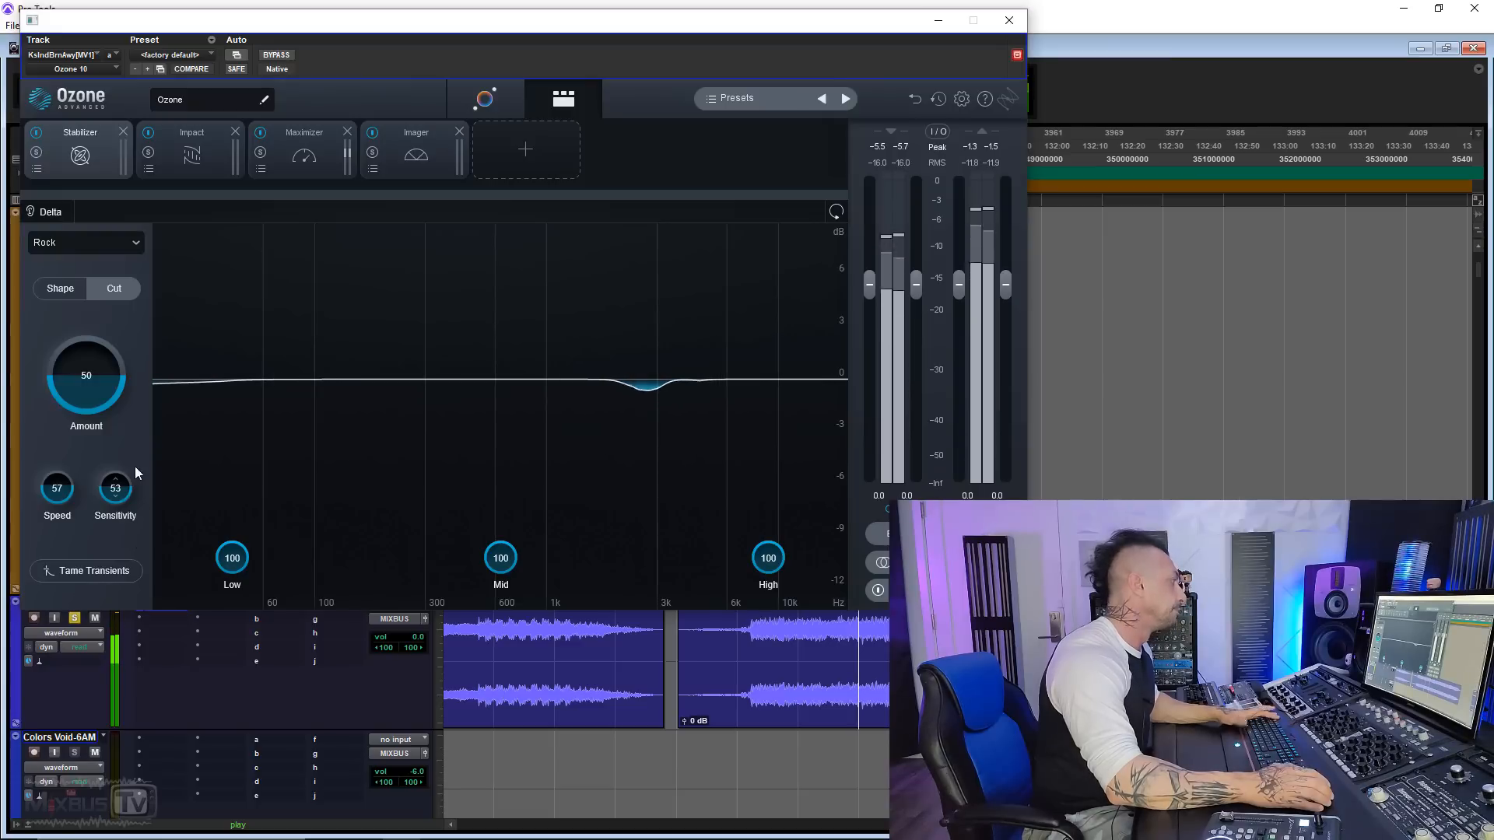
{"action": "key", "text": "space"}
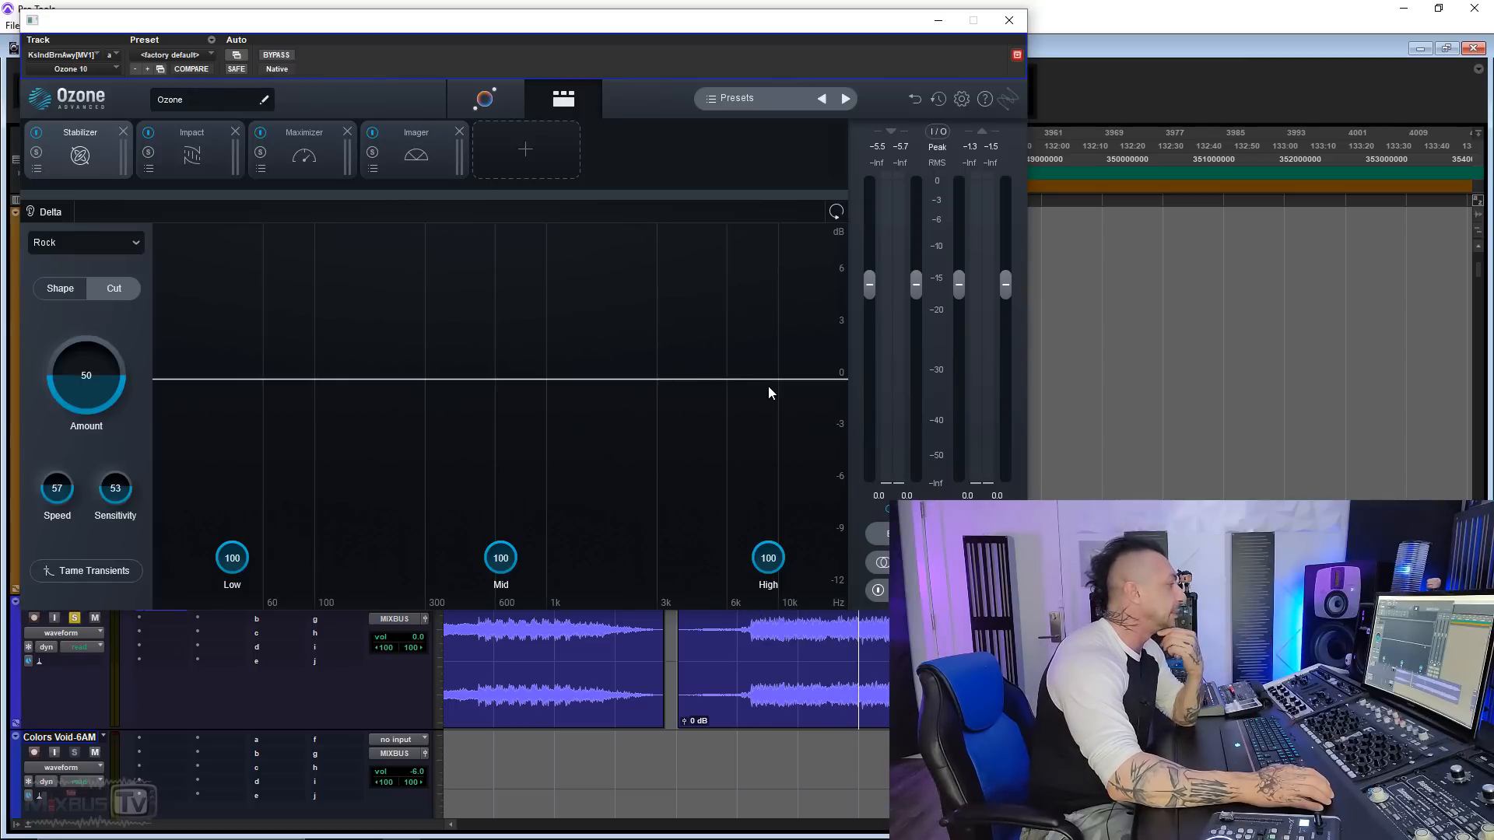
Return the Stabilizer to Shape mode, bypass it, and open the Impact module
{"action": "left_click", "coordinate": [873, 630]}
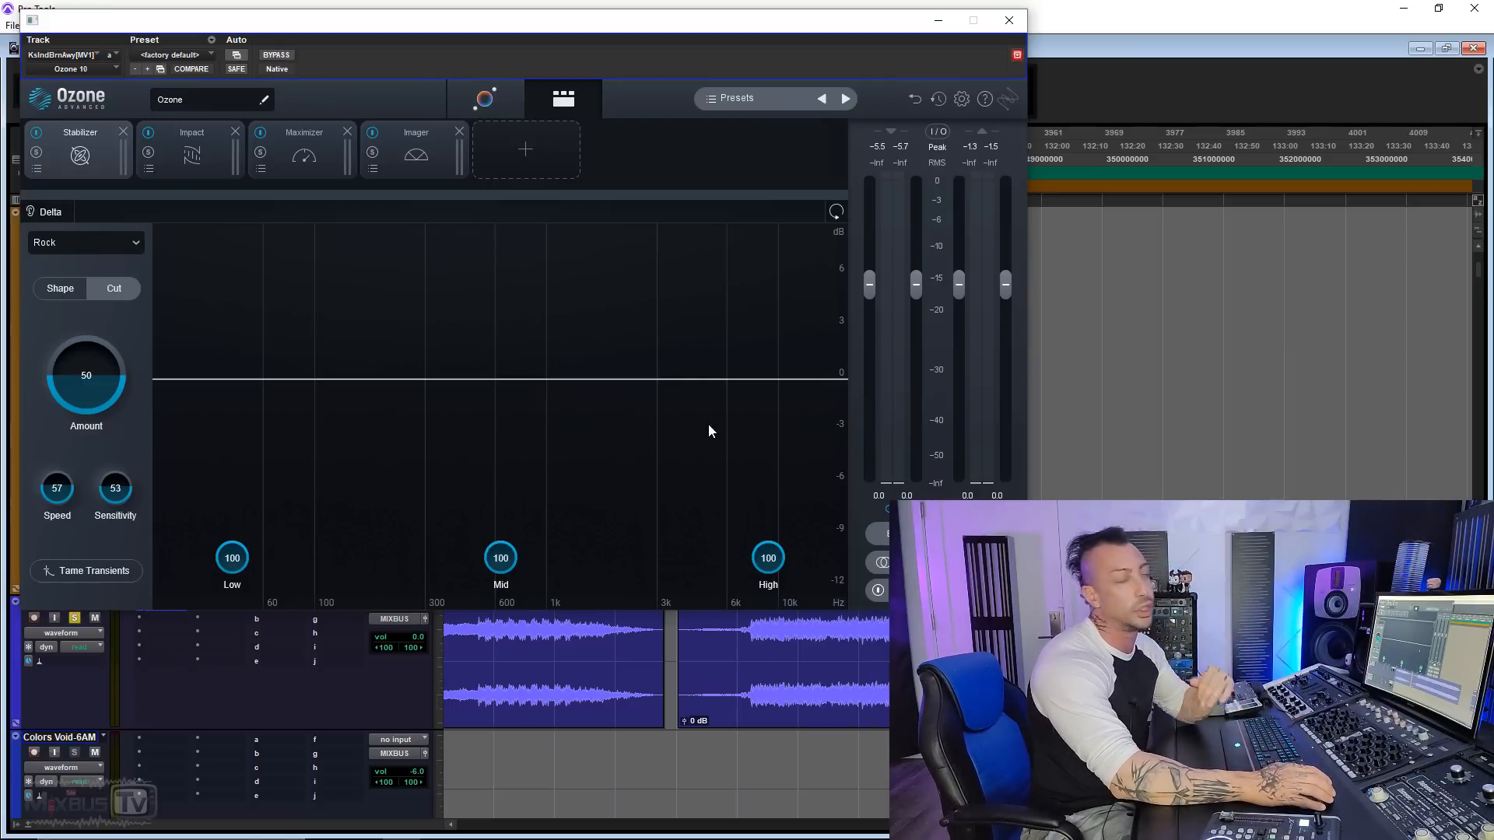
{"action": "left_click", "coordinate": [60, 289]}
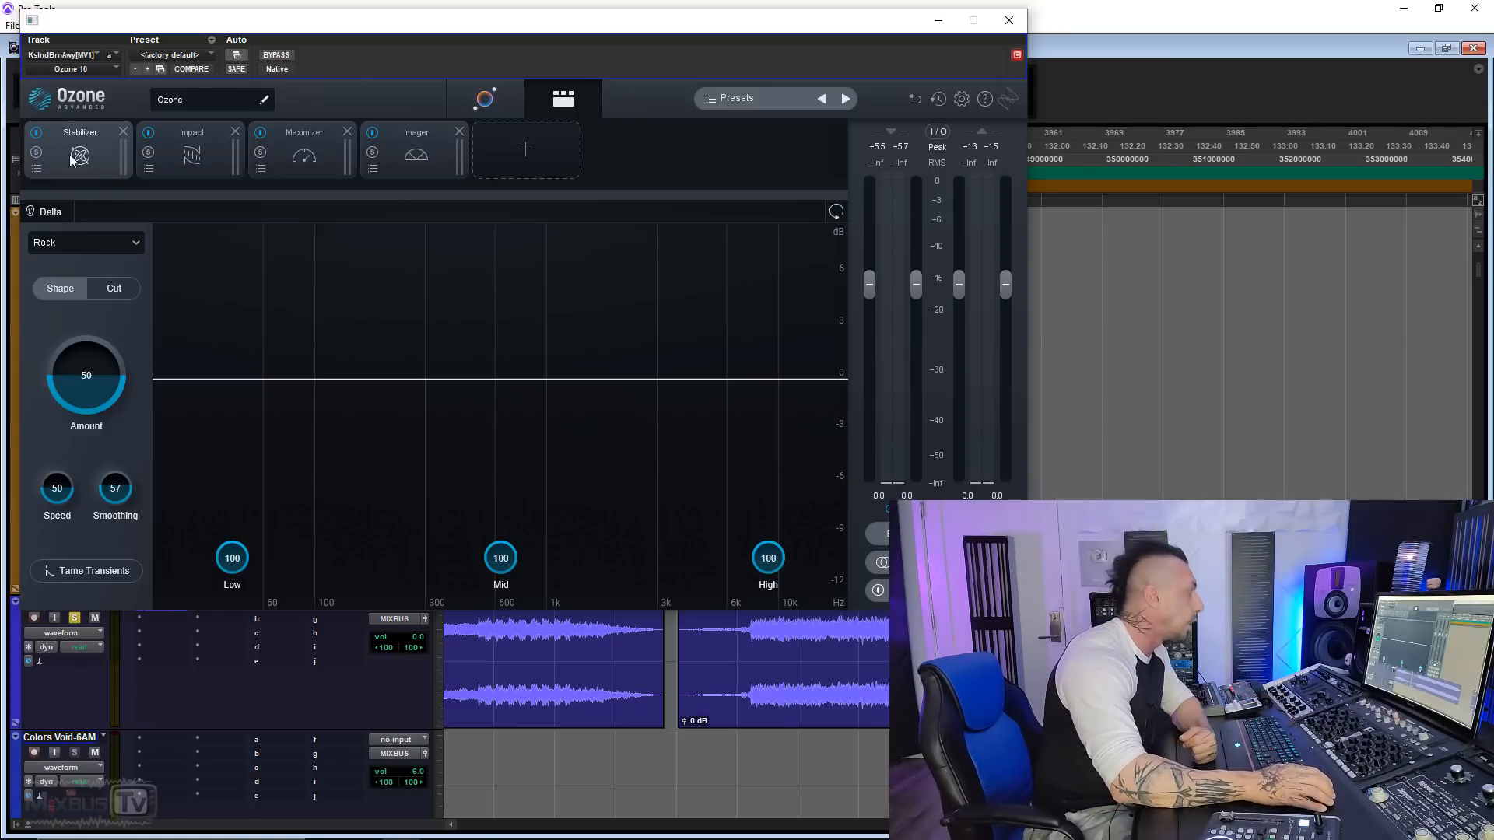
{"action": "left_click", "coordinate": [192, 152]}
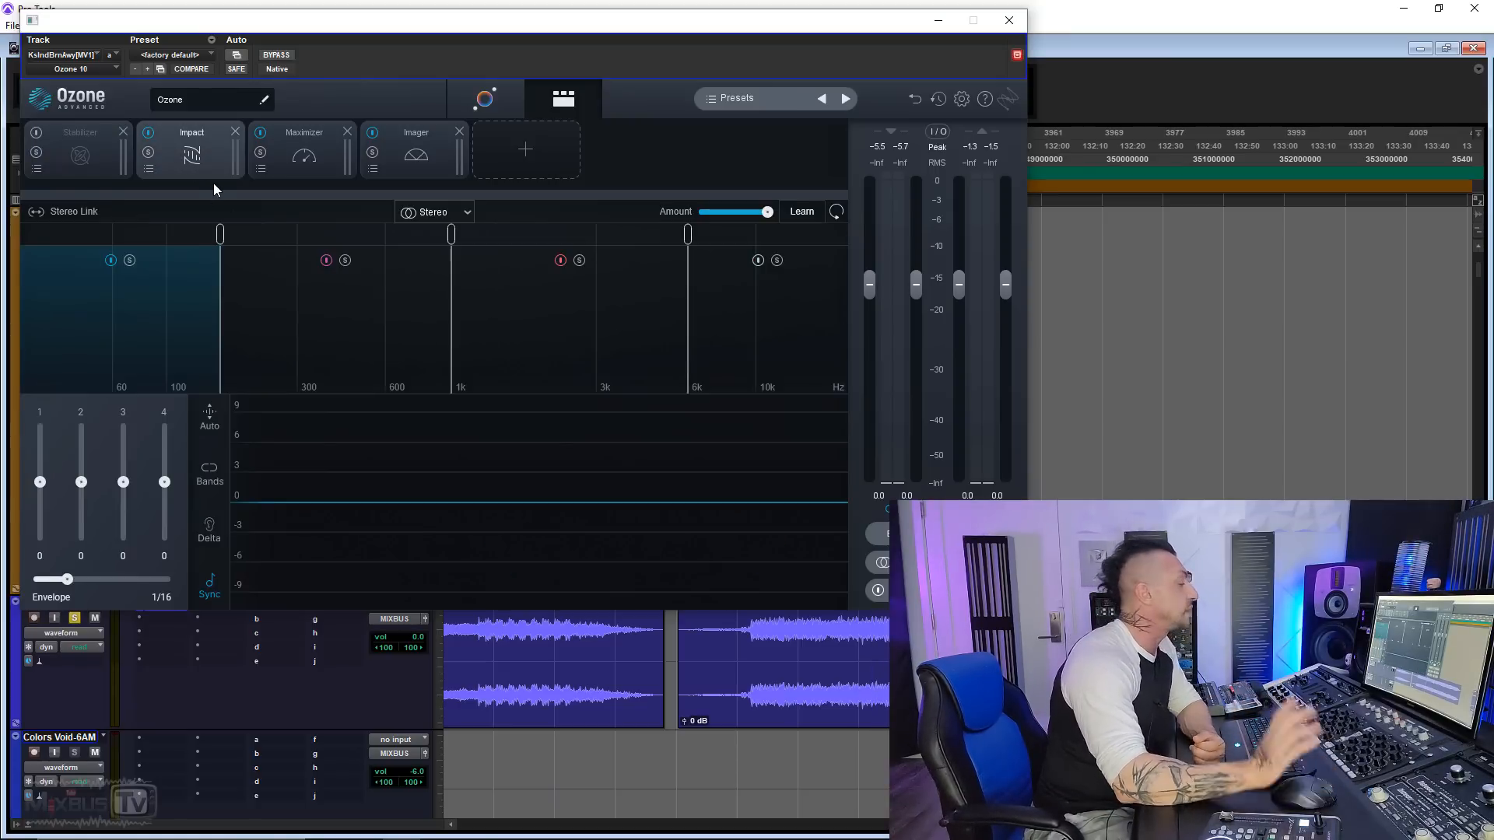
Browse the iZotope factory presets for the Impact module and close the preset manager without loading one
{"action": "left_click", "coordinate": [150, 168]}
{"action": "scroll", "coordinate": [319, 325], "scroll_direction": "down", "scroll_amount": 5}
{"action": "scroll", "coordinate": [305, 330], "scroll_direction": "up", "scroll_amount": 1}
{"action": "scroll", "coordinate": [305, 330], "scroll_direction": "down", "scroll_amount": 1}
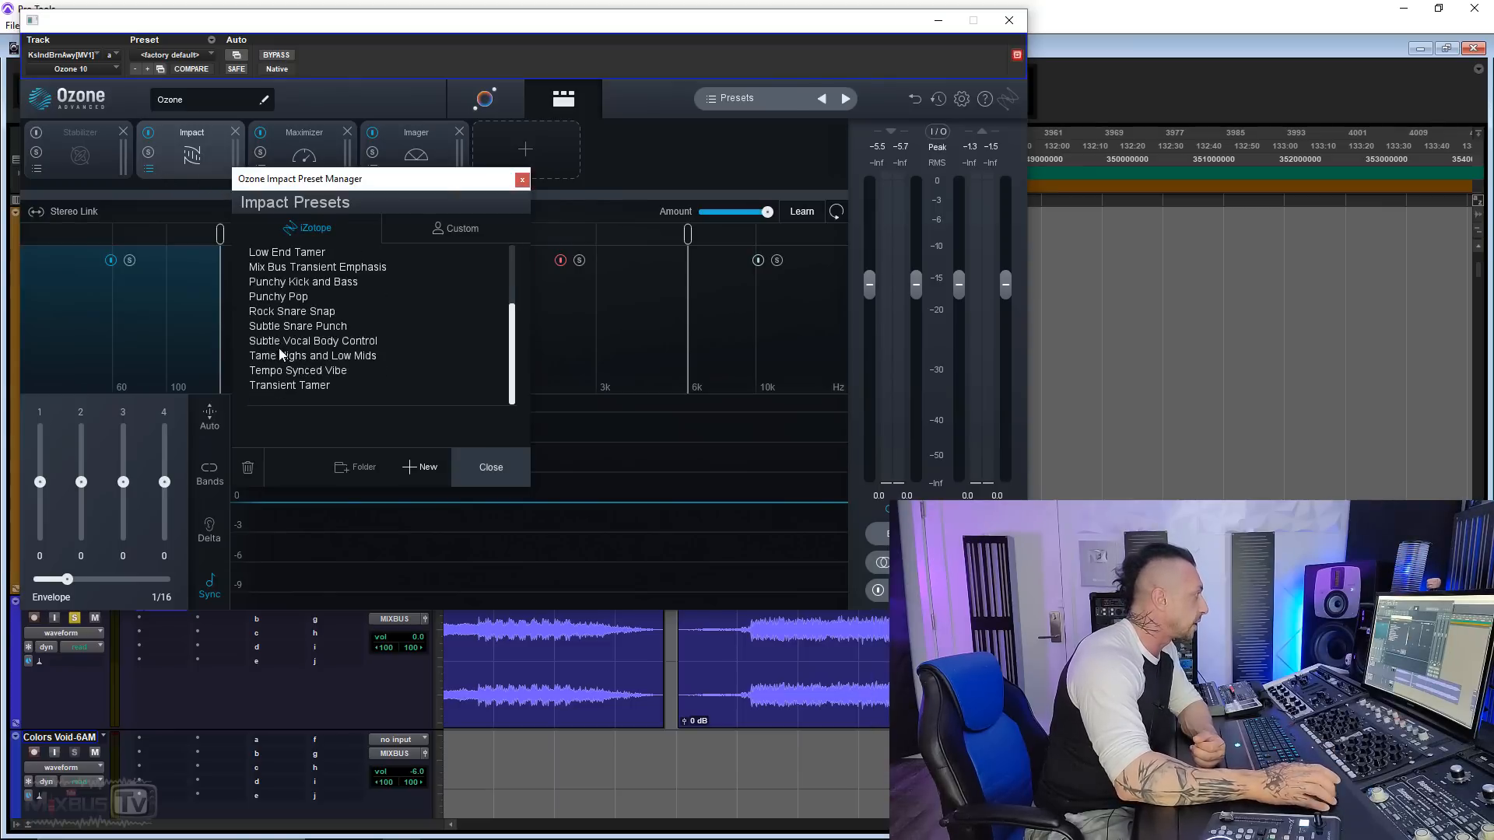
{"action": "scroll", "coordinate": [305, 329], "scroll_direction": "up", "scroll_amount": 3}
{"action": "left_click", "coordinate": [520, 180]}
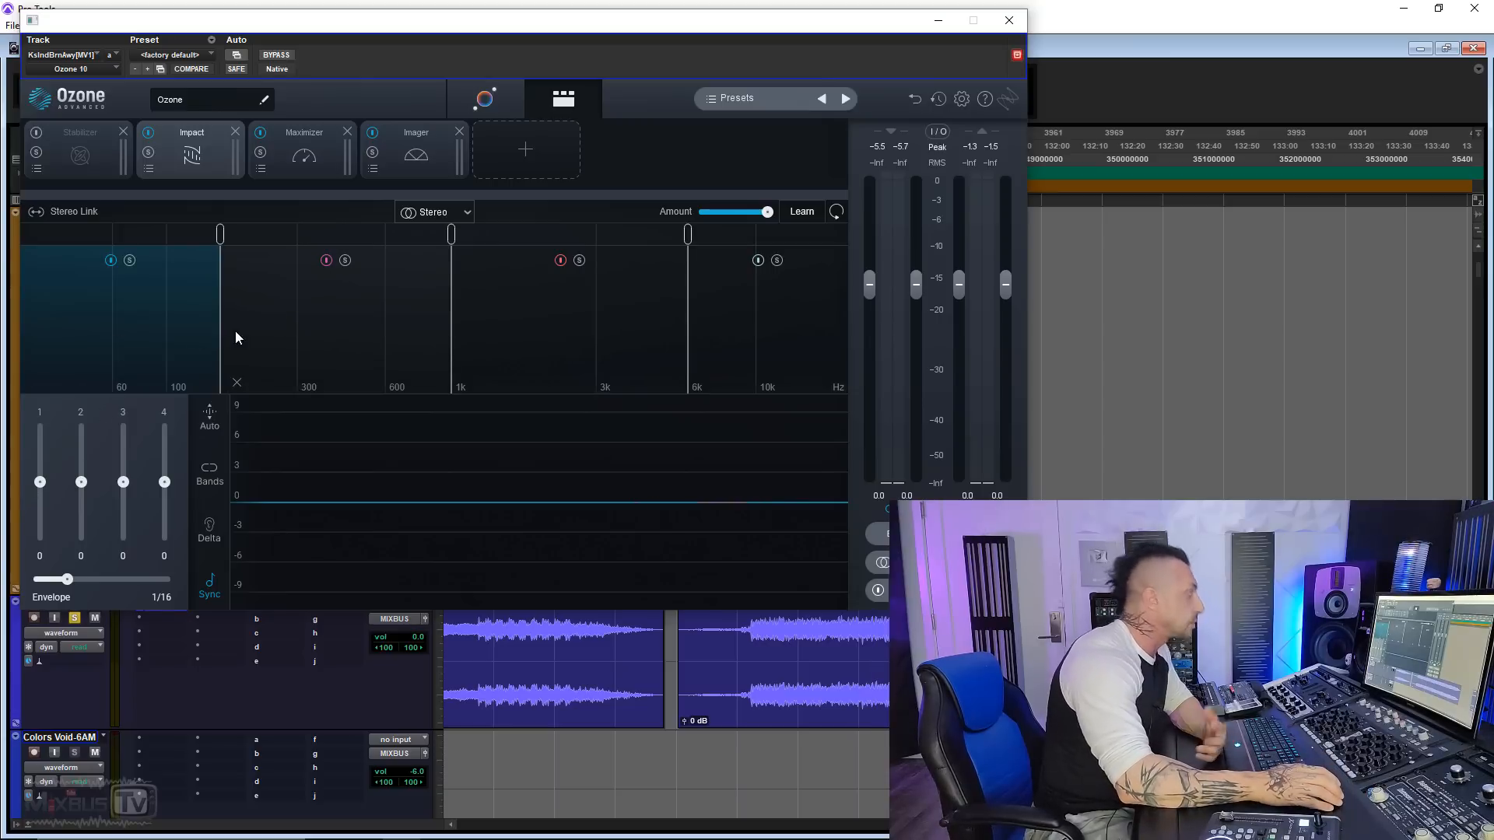
Remove two of Impact's crossovers and rebuild a four-band split with the highest crossover at 4.4 kHz
{"action": "left_click", "coordinate": [238, 383]}
{"action": "left_click", "coordinate": [469, 383]}
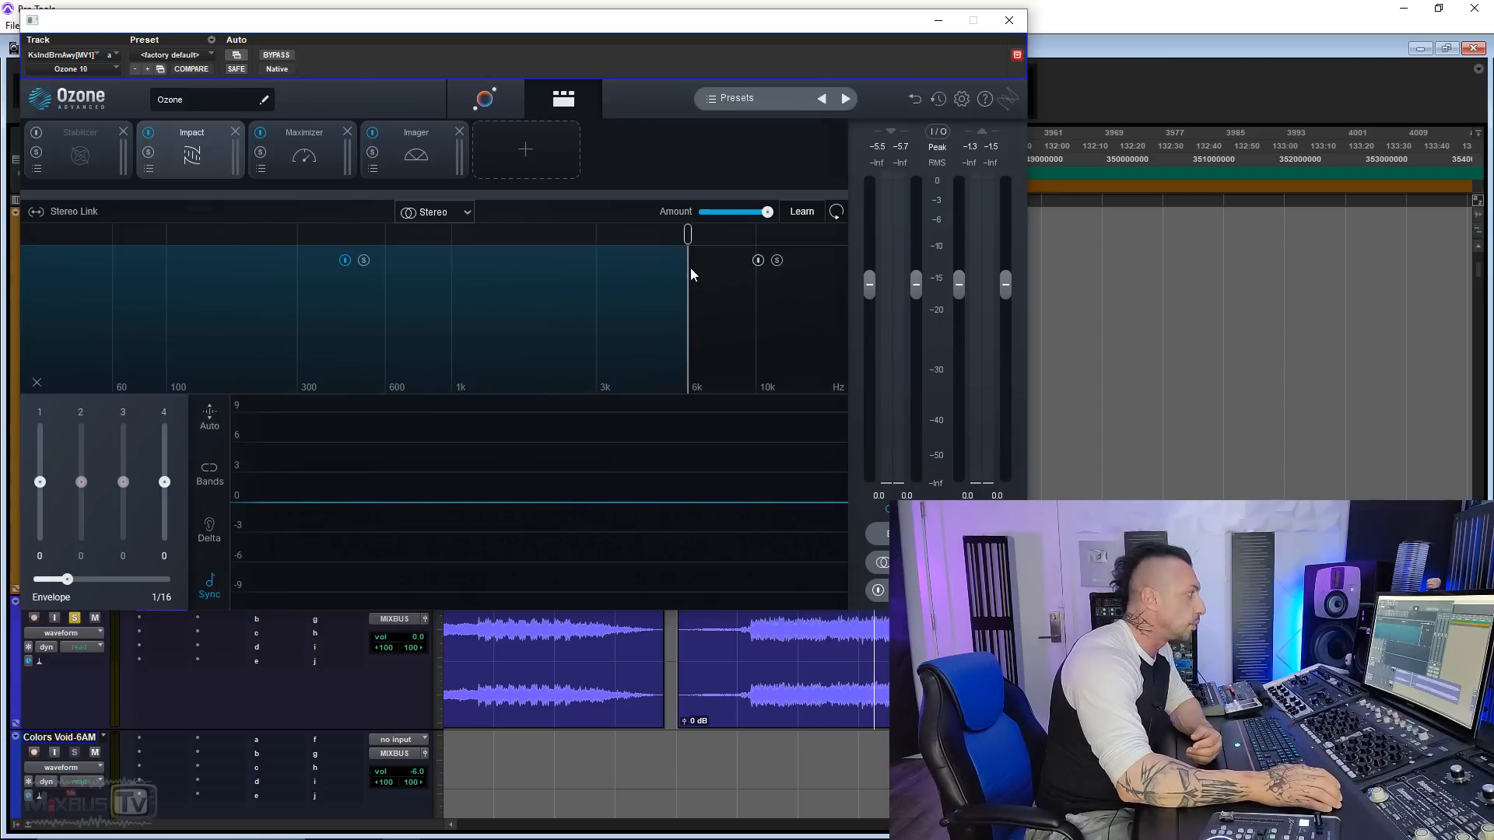
{"action": "left_click_drag", "start_coordinate": [688, 241], "coordinate": [336, 243]}
{"action": "left_click", "coordinate": [467, 239]}
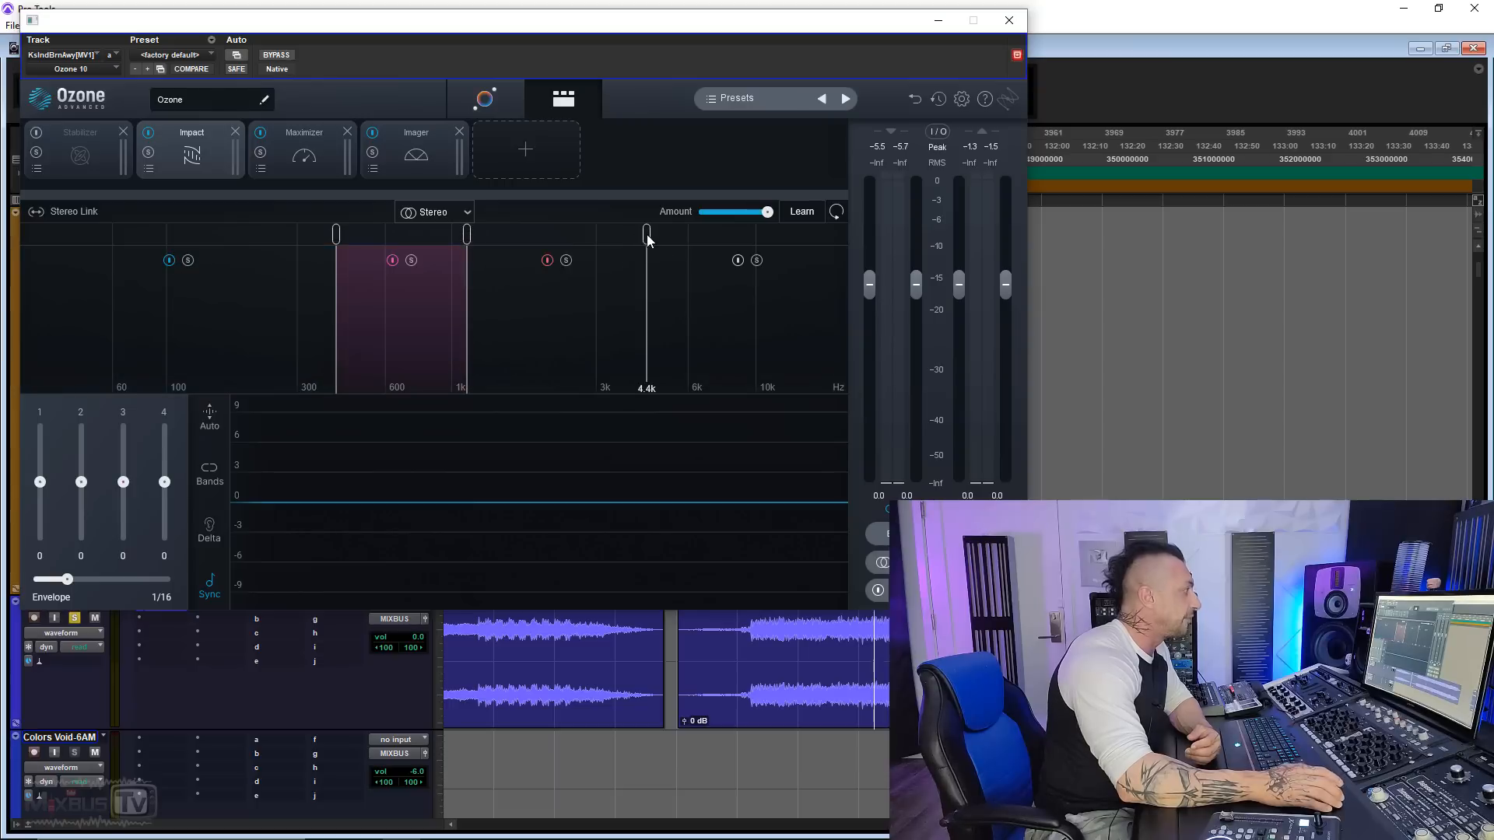
Use Learn during playback to place Impact's crossovers automatically, and stop the track
{"action": "left_click", "coordinate": [809, 215]}
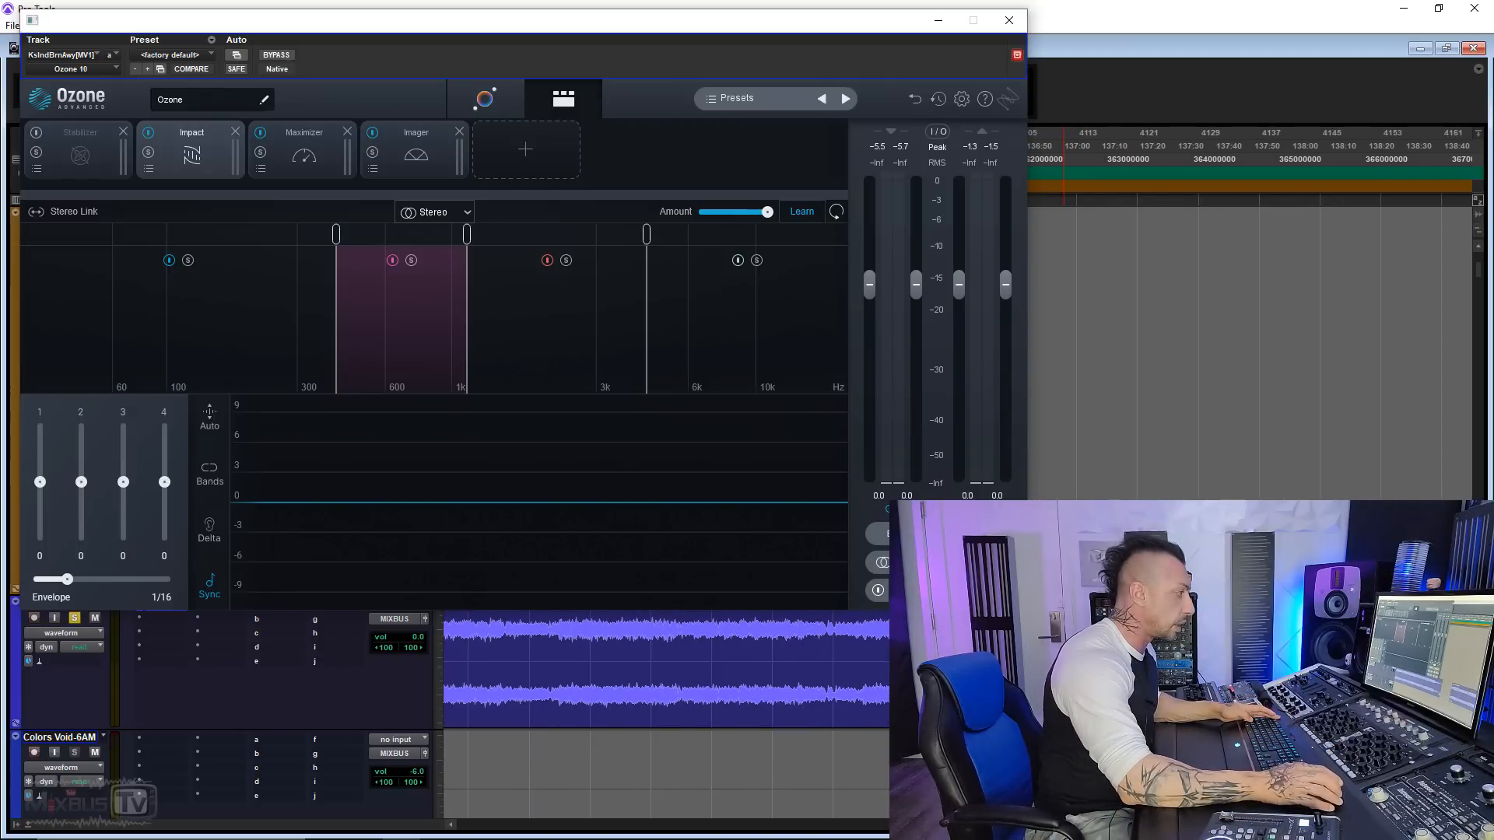
{"action": "key", "text": "space"}
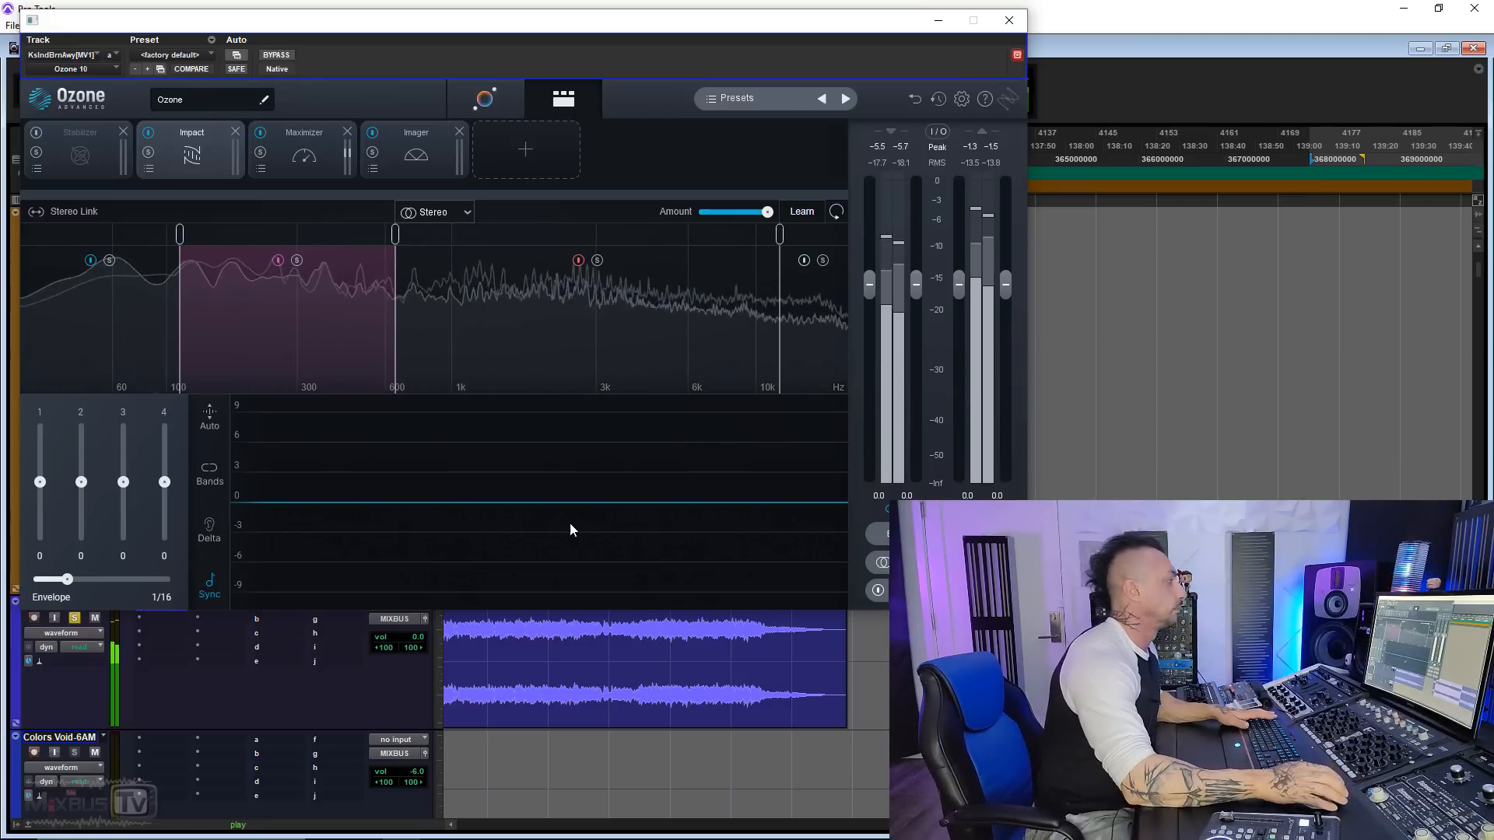
{"action": "key", "text": "space"}
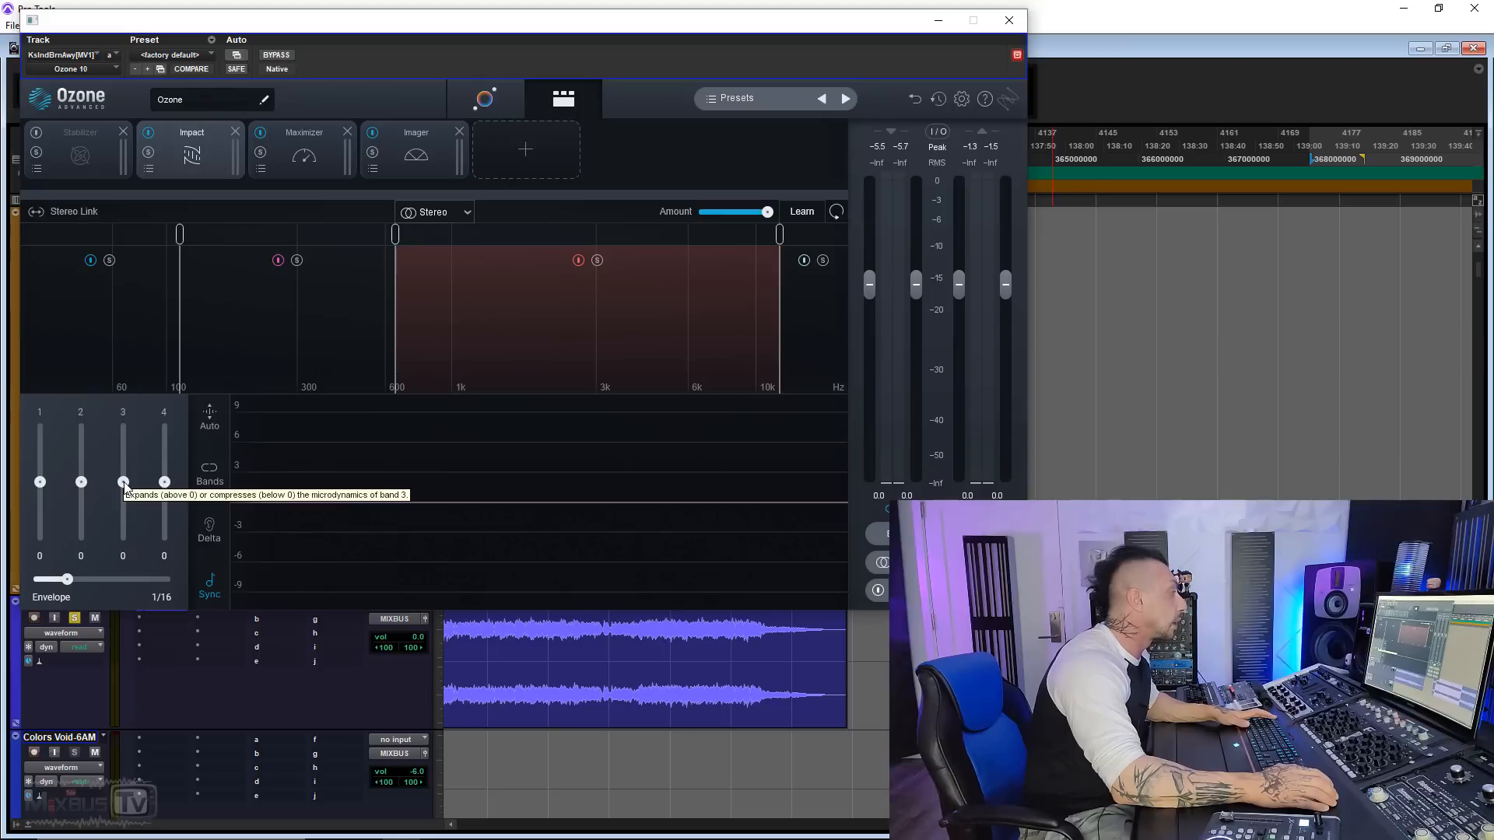
Audition Impact's band 3 compressed to -8, stop playback, and raise the band to 37 to expand it
{"action": "key", "text": "space"}
{"action": "mouse_move", "coordinate": [124, 482]}
{"action": "left_mouse_down"}
{"action": "mouse_move", "coordinate": [127, 422]}
{"action": "mouse_move", "coordinate": [123, 532]}
{"action": "mouse_move", "coordinate": [125, 486]}
{"action": "left_mouse_up"}
{"action": "key", "text": "space"}
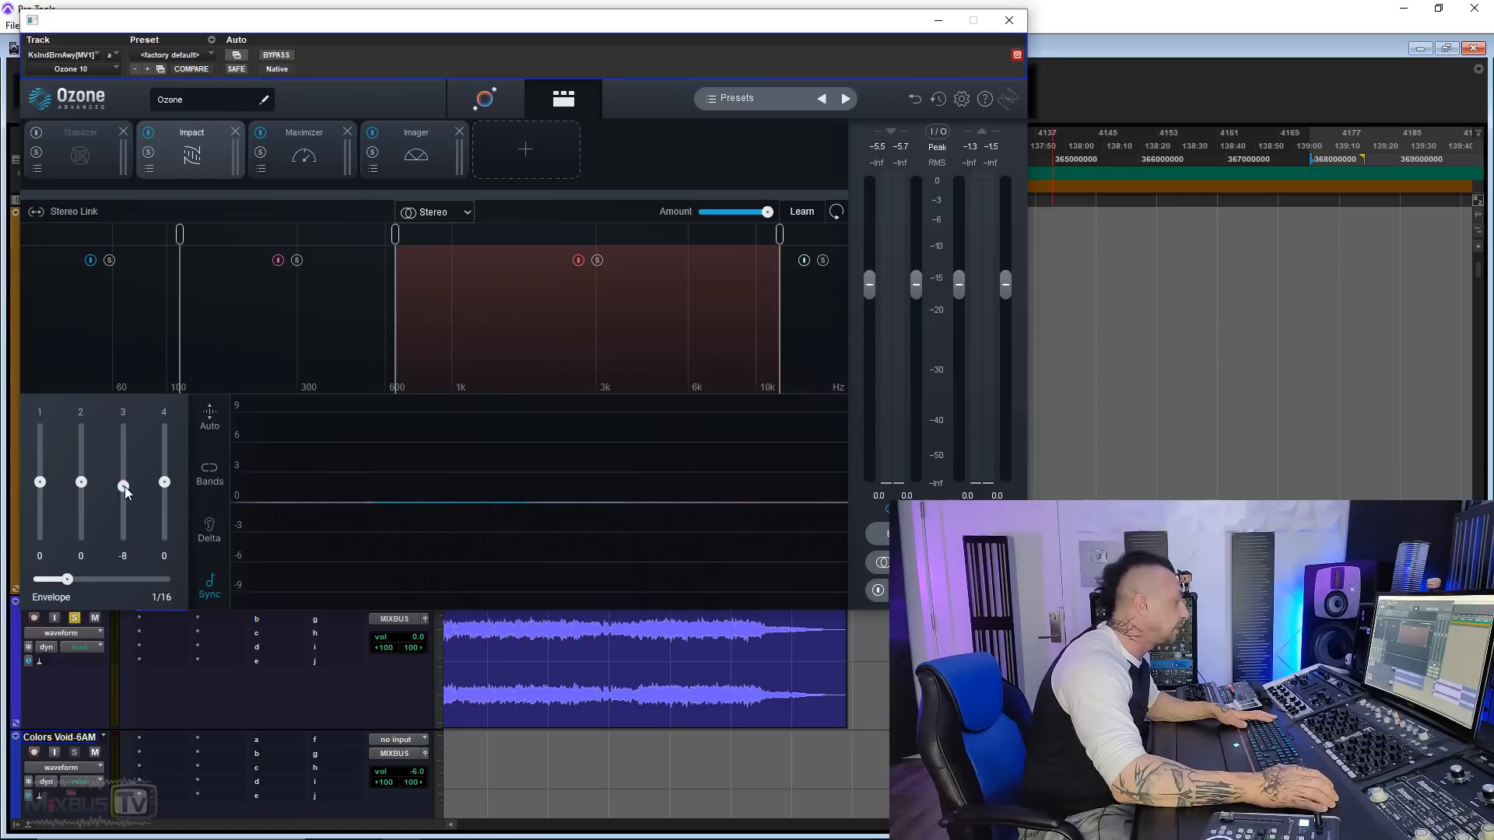
{"action": "left_click_drag", "start_coordinate": [124, 487], "coordinate": [129, 467]}
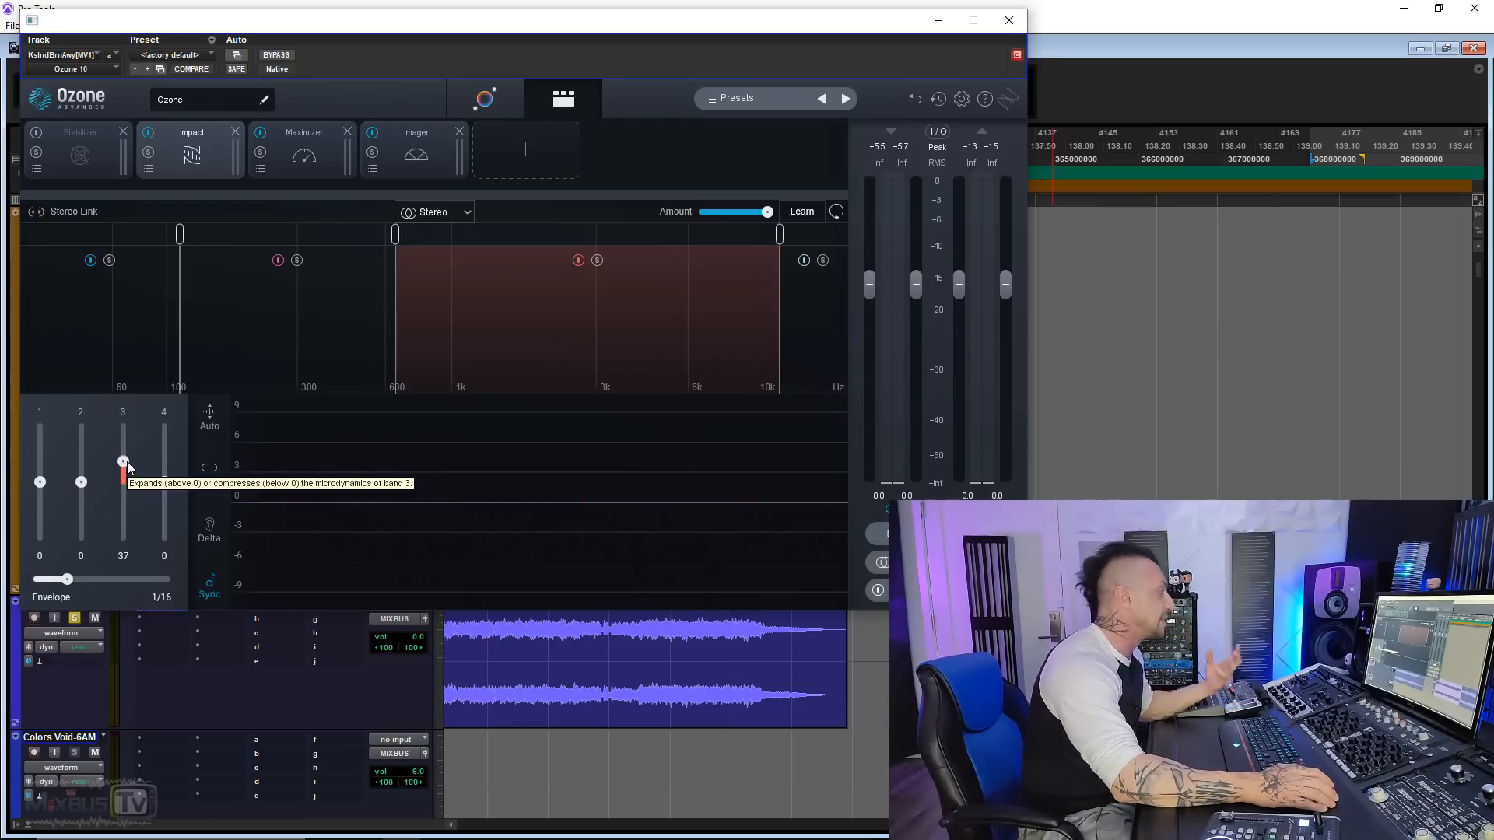
Reset Impact's band 3 and, with the track playing, set band 2 to 13, band 3 to 23 and band 4 to 28
{"action": "left_click_drag", "start_coordinate": [129, 470], "coordinate": [124, 474]}
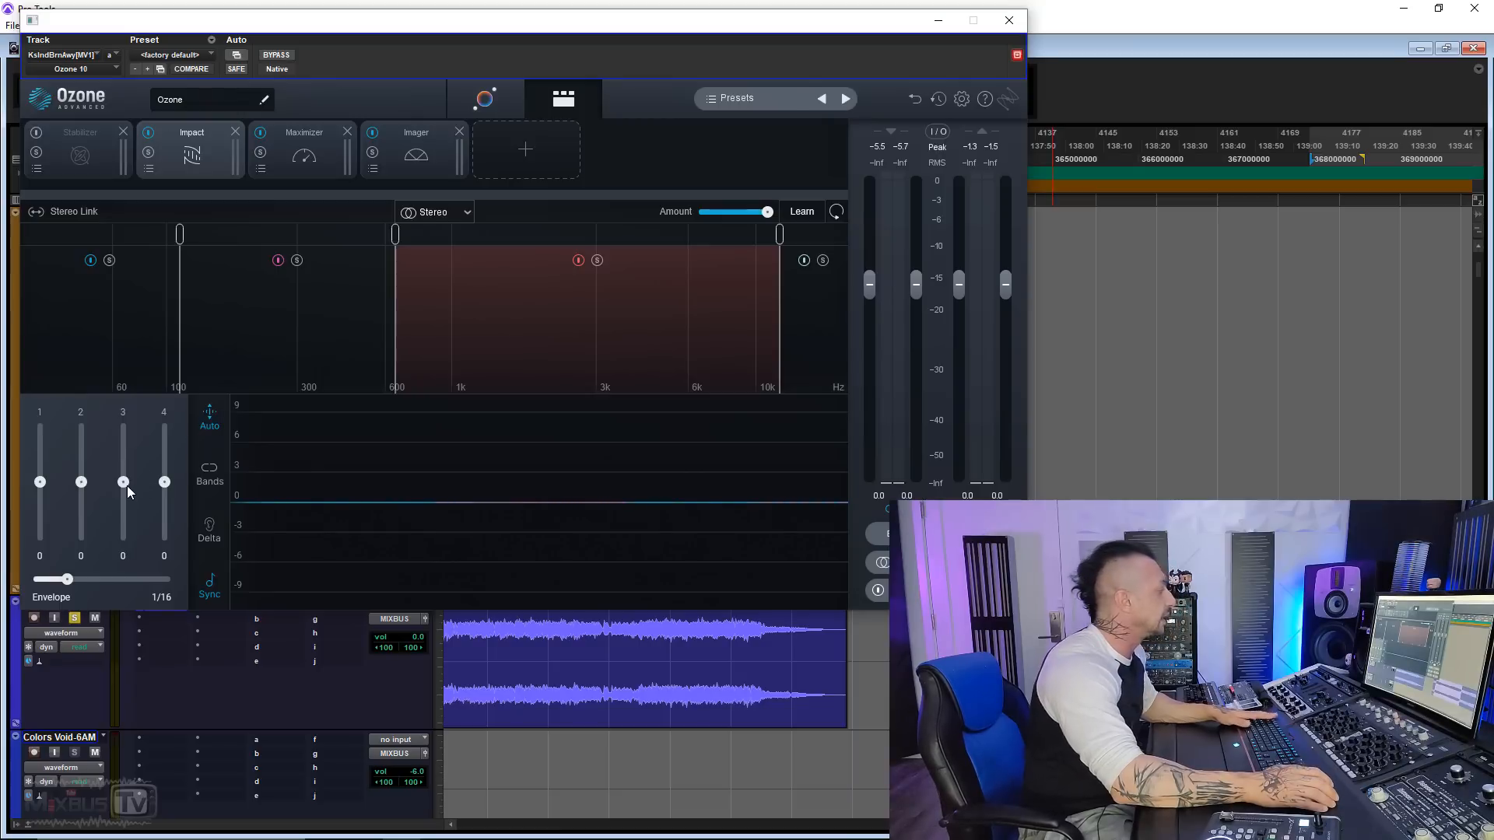
{"action": "key", "text": "space"}
{"action": "left_click_drag", "start_coordinate": [126, 483], "coordinate": [124, 441]}
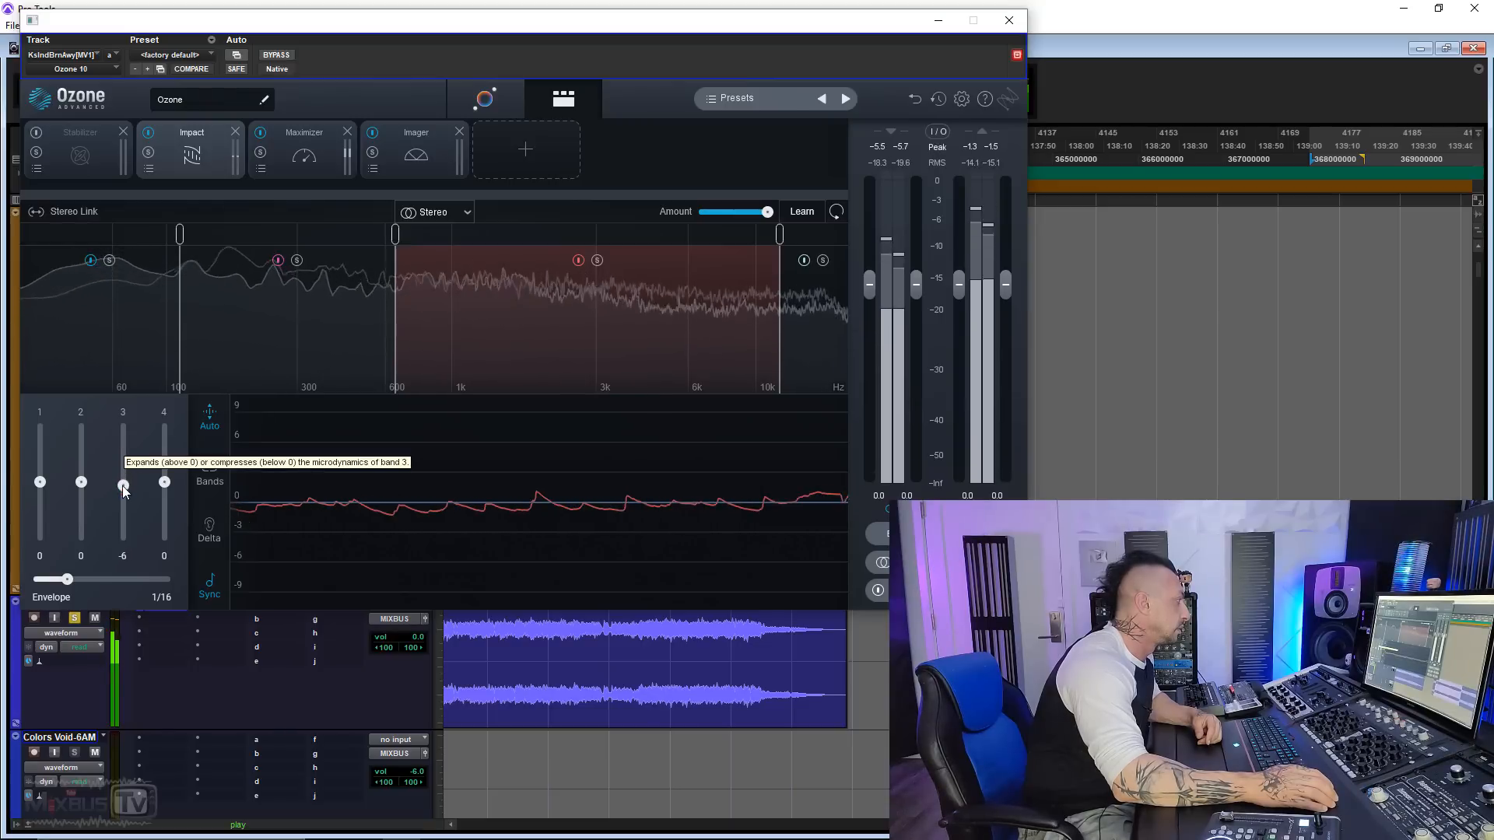
{"action": "mouse_move", "coordinate": [81, 481]}
{"action": "left_mouse_down"}
{"action": "mouse_move", "coordinate": [87, 442]}
{"action": "mouse_move", "coordinate": [124, 449]}
{"action": "mouse_move", "coordinate": [83, 458]}
{"action": "mouse_move", "coordinate": [123, 474]}
{"action": "mouse_move", "coordinate": [91, 472]}
{"action": "left_mouse_up"}
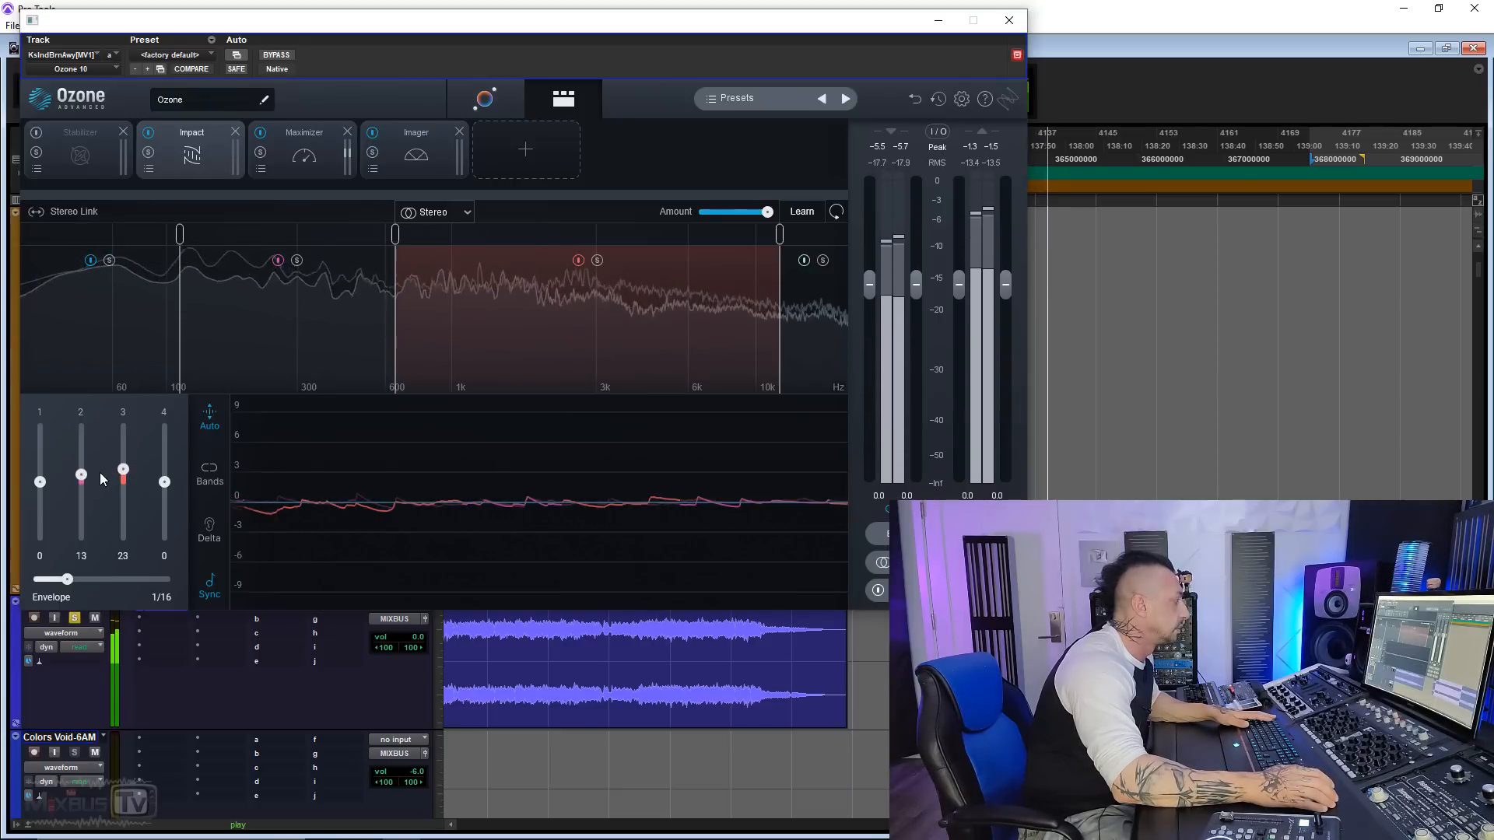
{"action": "mouse_move", "coordinate": [164, 482]}
{"action": "left_mouse_down"}
{"action": "mouse_move", "coordinate": [162, 436]}
{"action": "mouse_move", "coordinate": [161, 467]}
{"action": "left_mouse_up"}
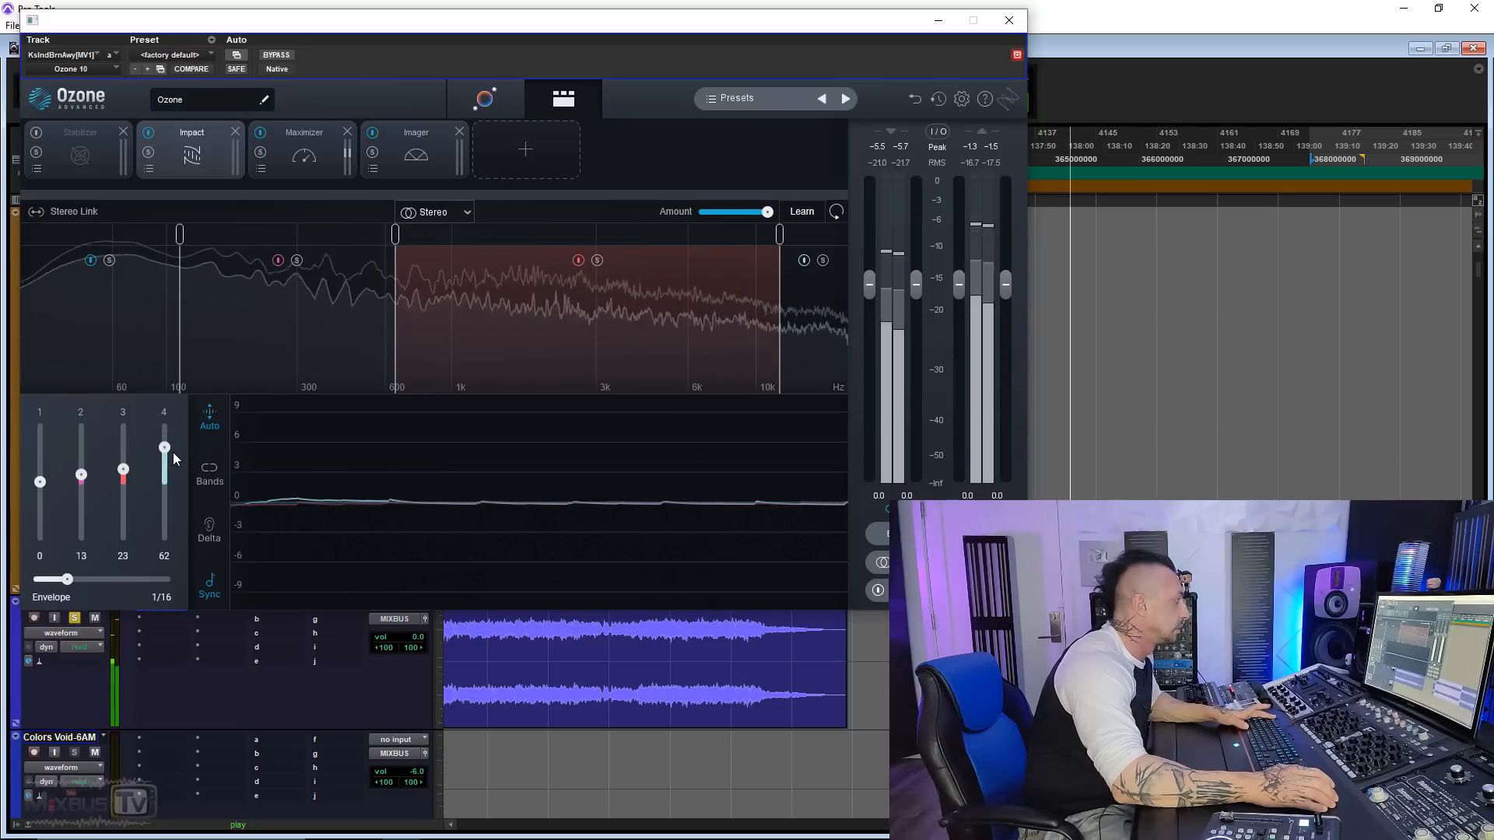
Audition Impact's Delta signal during playback while lowering band 2 to 1, turn Delta off and stop the track
{"action": "left_click", "coordinate": [211, 529]}
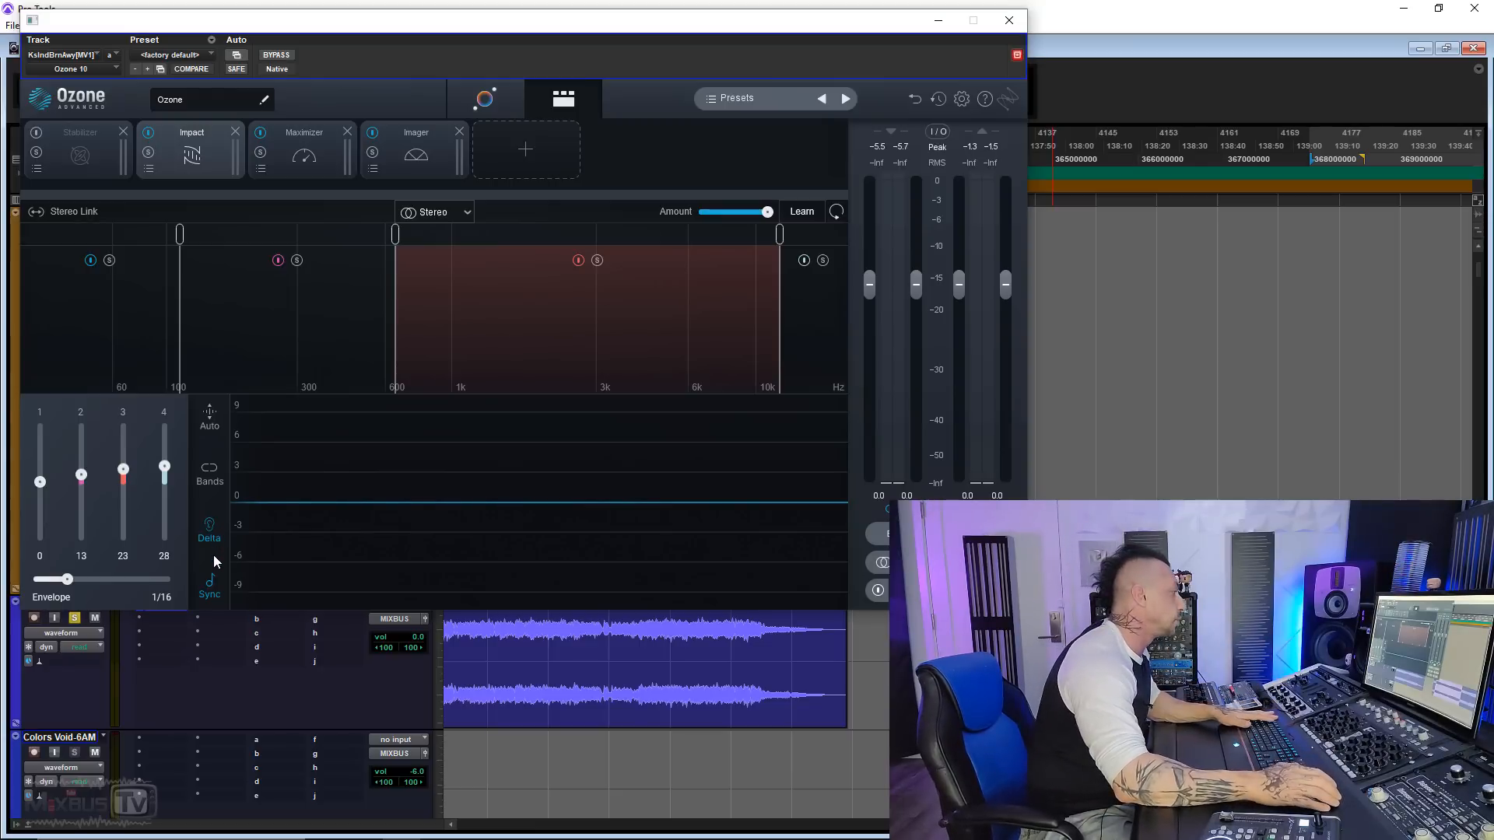
{"action": "key", "text": "space"}
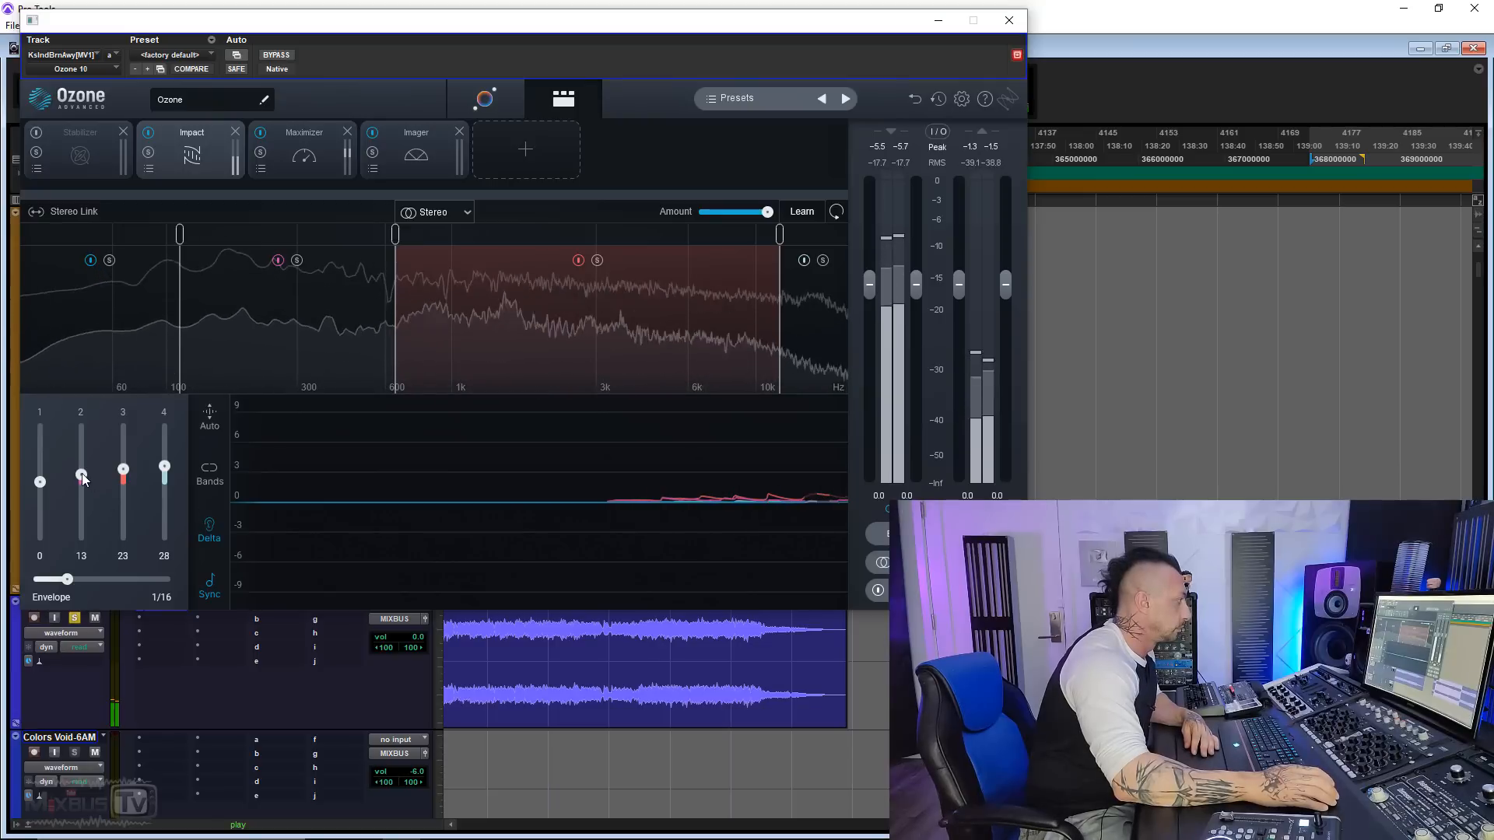
{"action": "left_click_drag", "start_coordinate": [81, 474], "coordinate": [81, 481]}
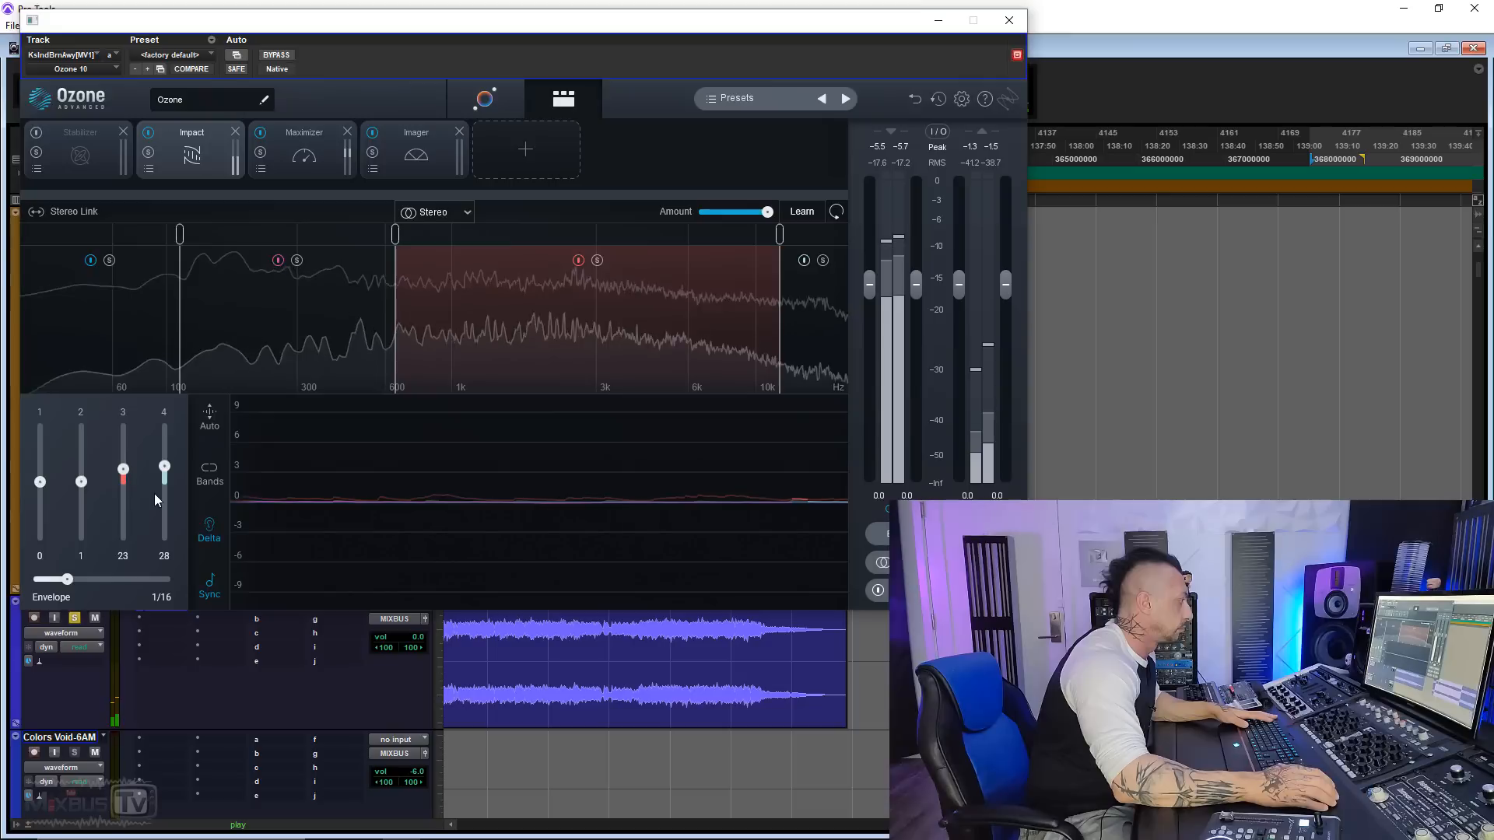
{"action": "left_click", "coordinate": [209, 529]}
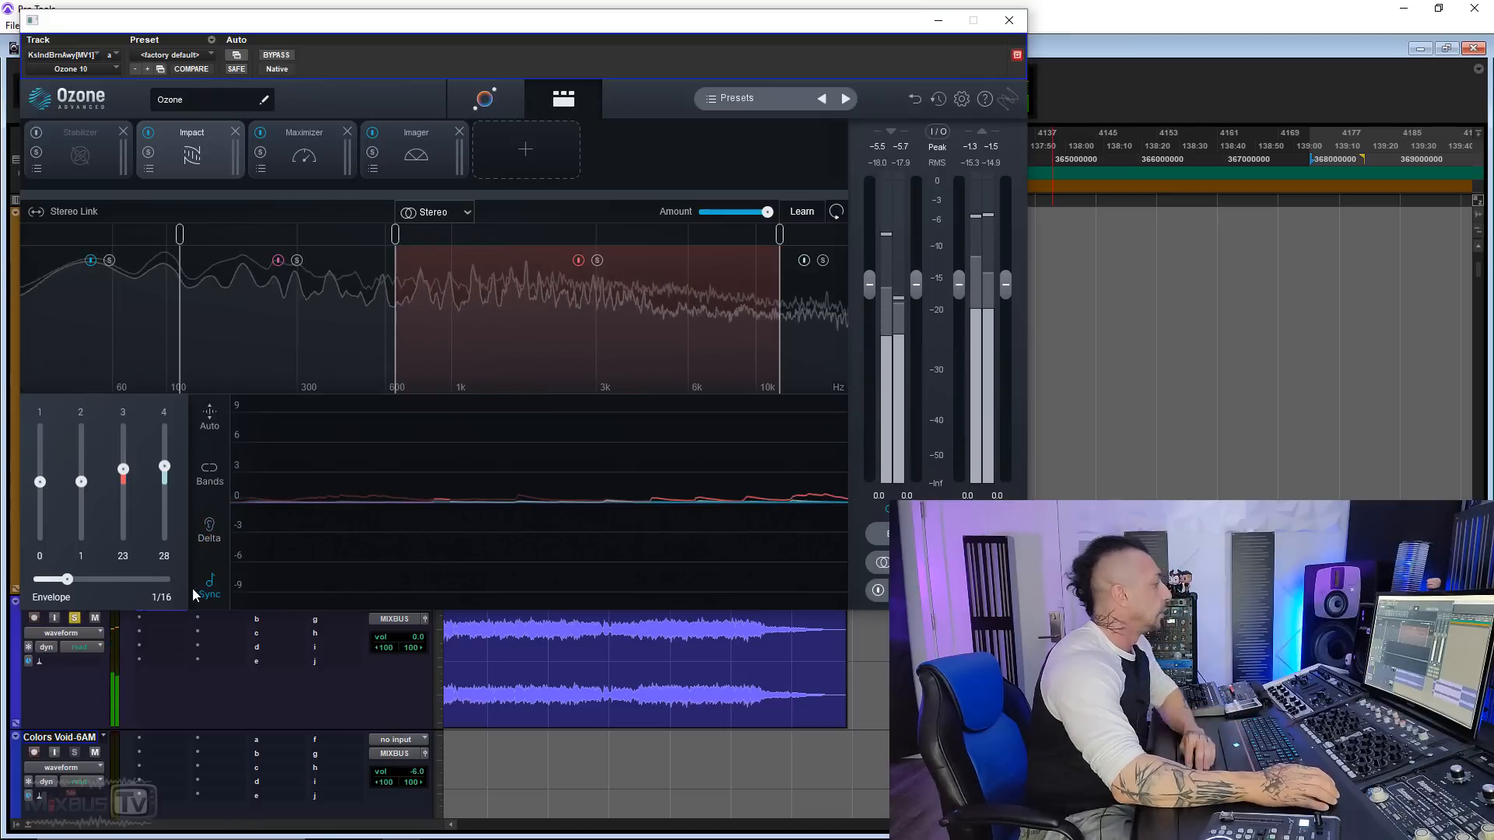
{"action": "key", "text": "space"}
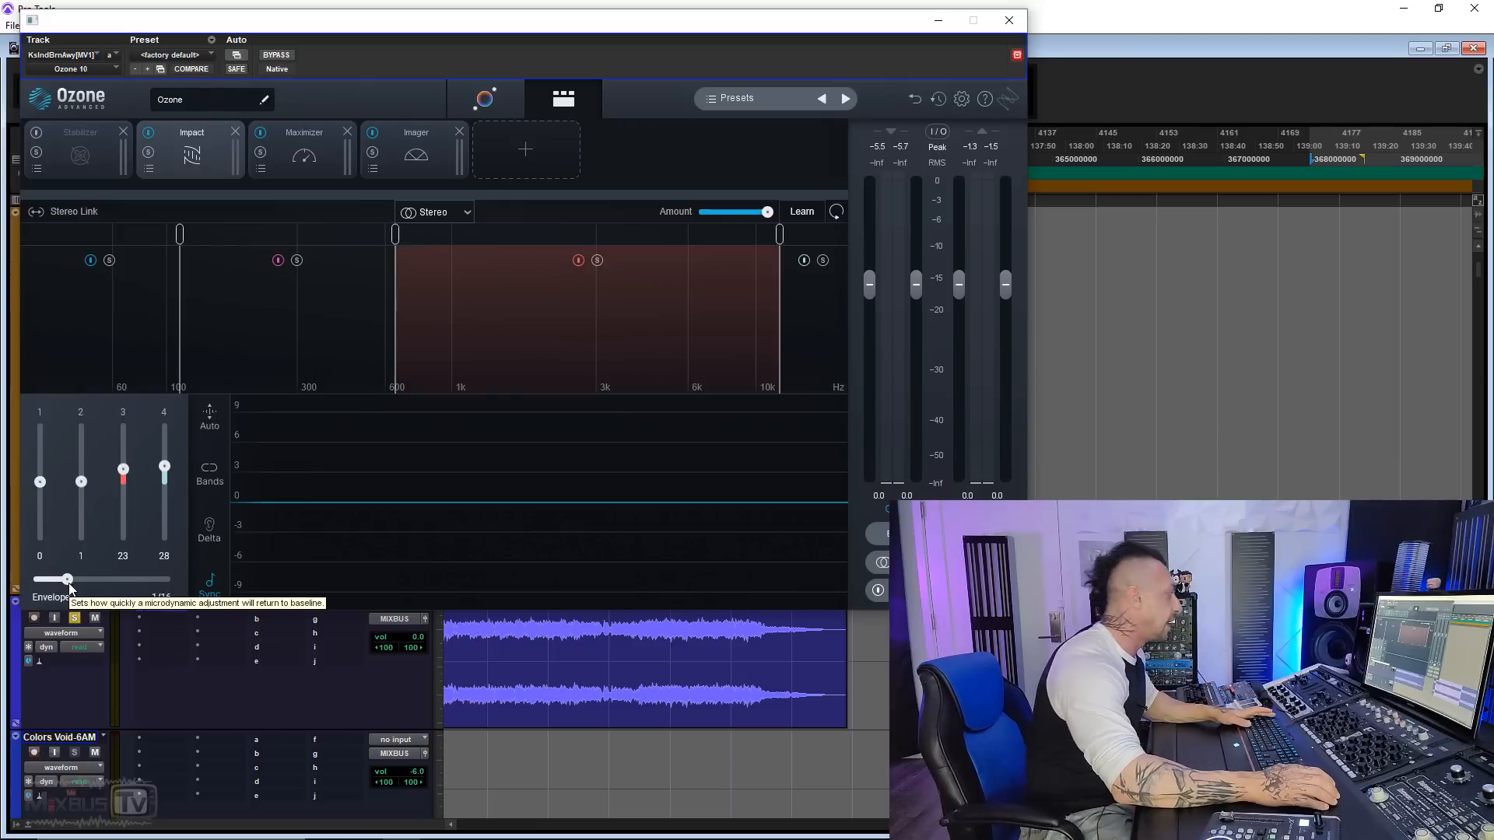
With the track playing, raise Impact's band 1 to 59 and set the envelope to 1/4T
{"action": "key", "text": "space"}
{"action": "left_click_drag", "start_coordinate": [68, 585], "coordinate": [102, 585]}
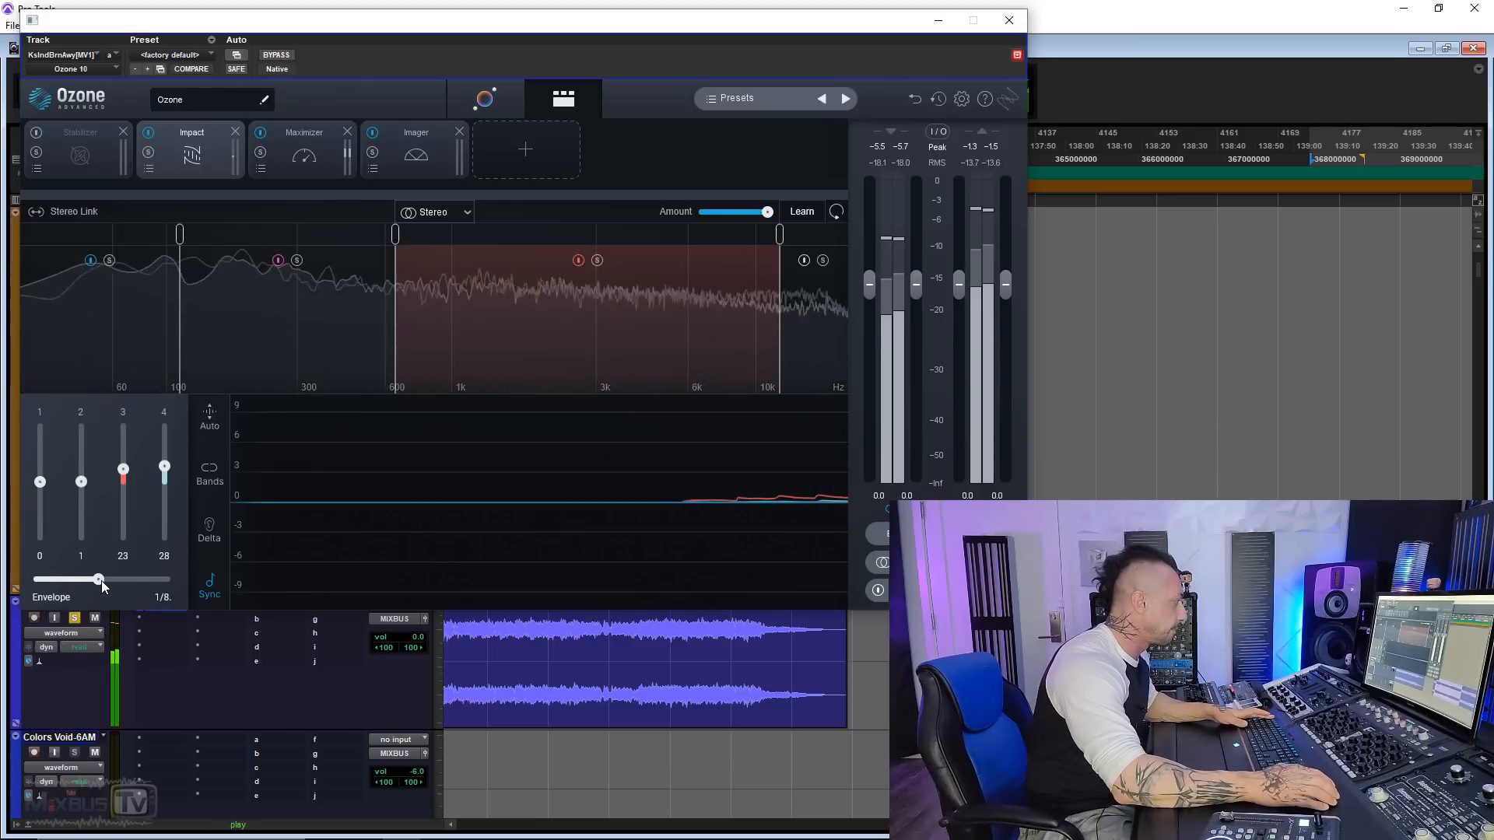
{"action": "mouse_move", "coordinate": [40, 483]}
{"action": "left_mouse_down"}
{"action": "mouse_move", "coordinate": [41, 436]}
{"action": "mouse_move", "coordinate": [42, 465]}
{"action": "mouse_move", "coordinate": [41, 449]}
{"action": "left_mouse_up"}
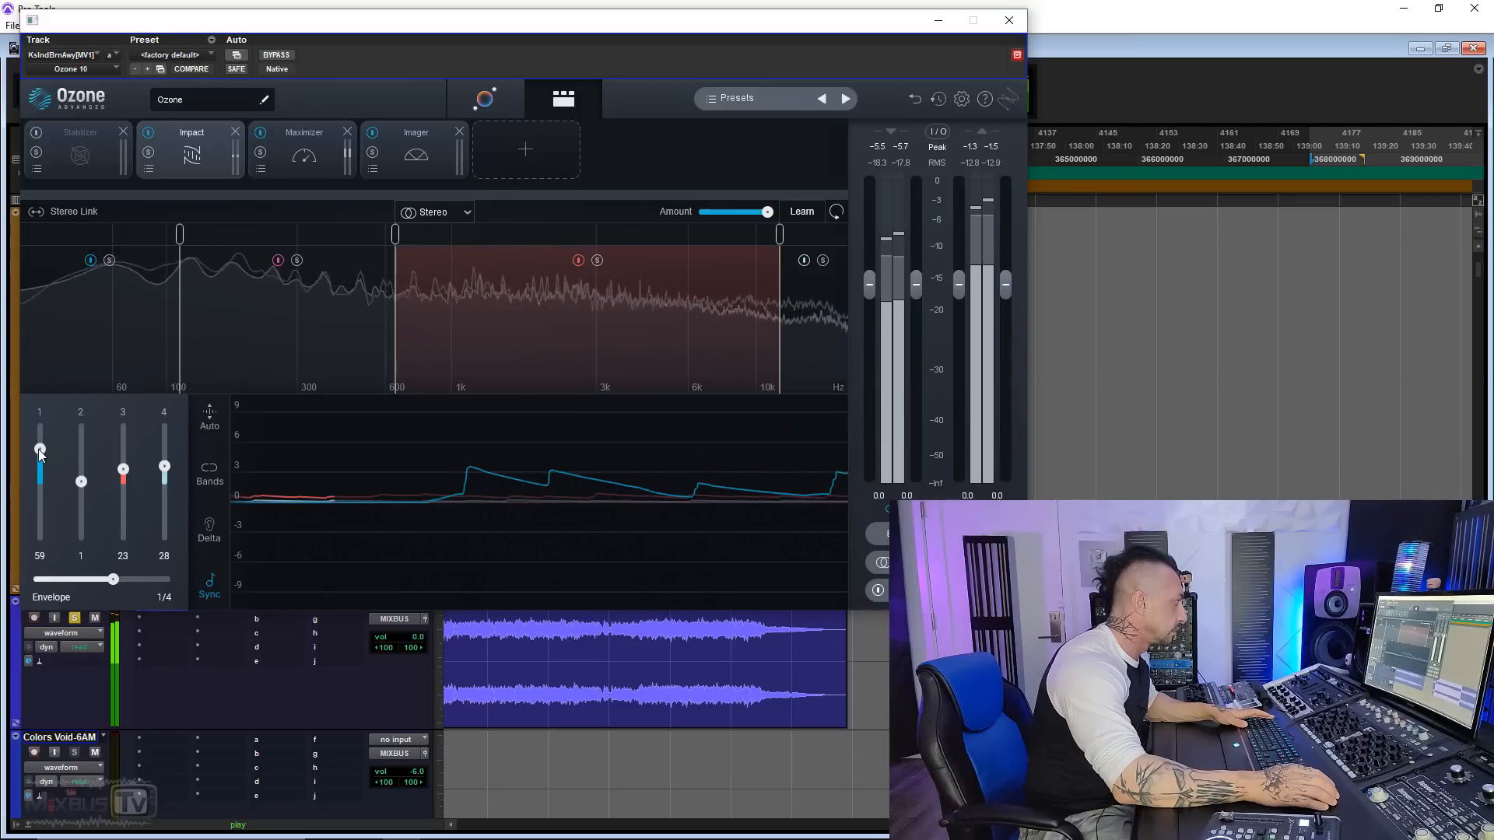
{"action": "mouse_move", "coordinate": [111, 580]}
{"action": "left_mouse_down"}
{"action": "mouse_move", "coordinate": [59, 587]}
{"action": "mouse_move", "coordinate": [109, 583]}
{"action": "left_mouse_up"}
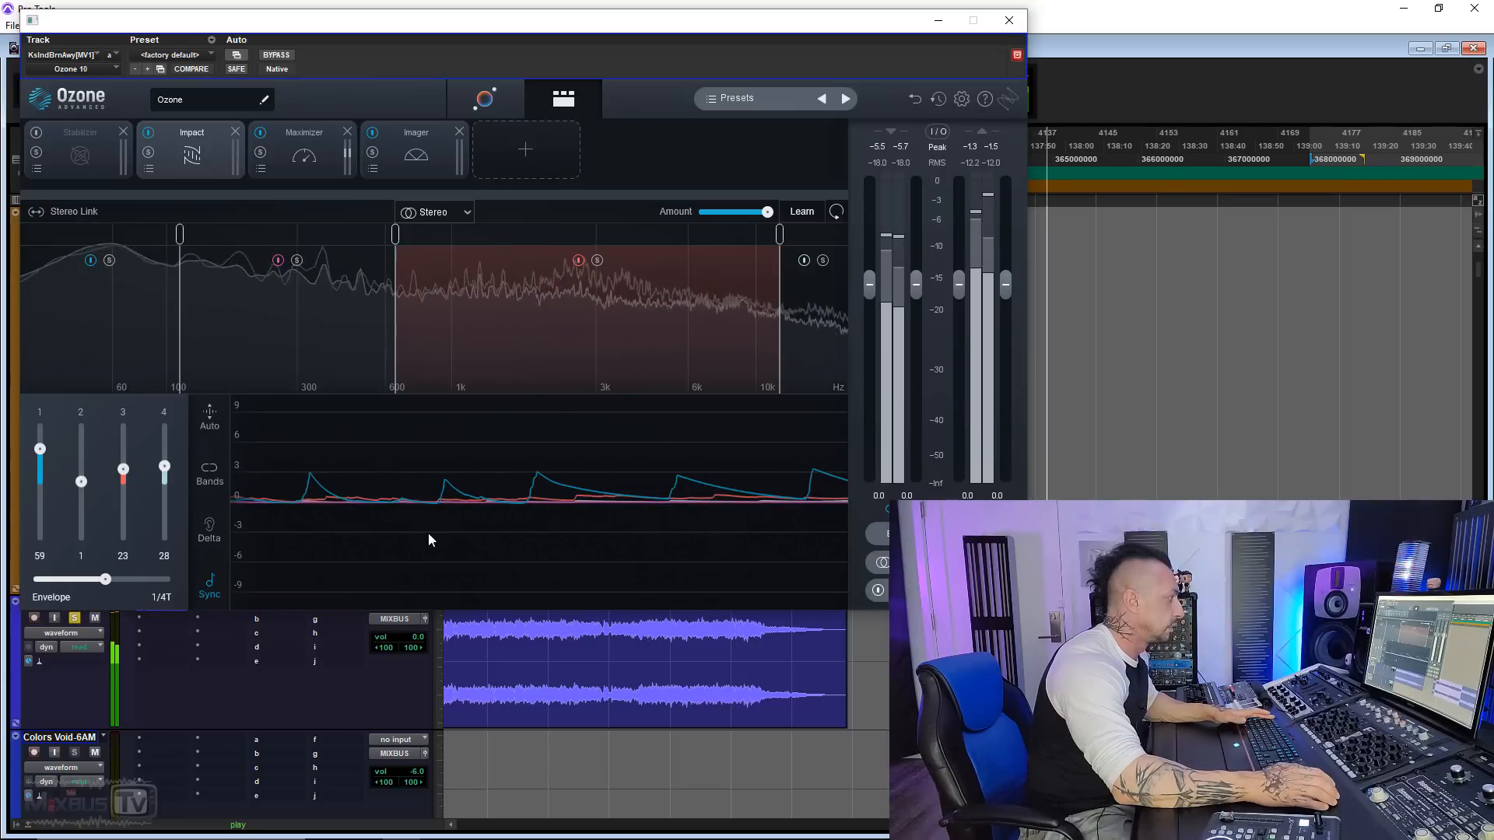
Reset bands 3 and 4 to 0 and audition the envelope at 1/4 before shortening it to 1/8T
{"action": "double_click", "coordinate": [122, 470]}
{"action": "double_click", "coordinate": [165, 468]}
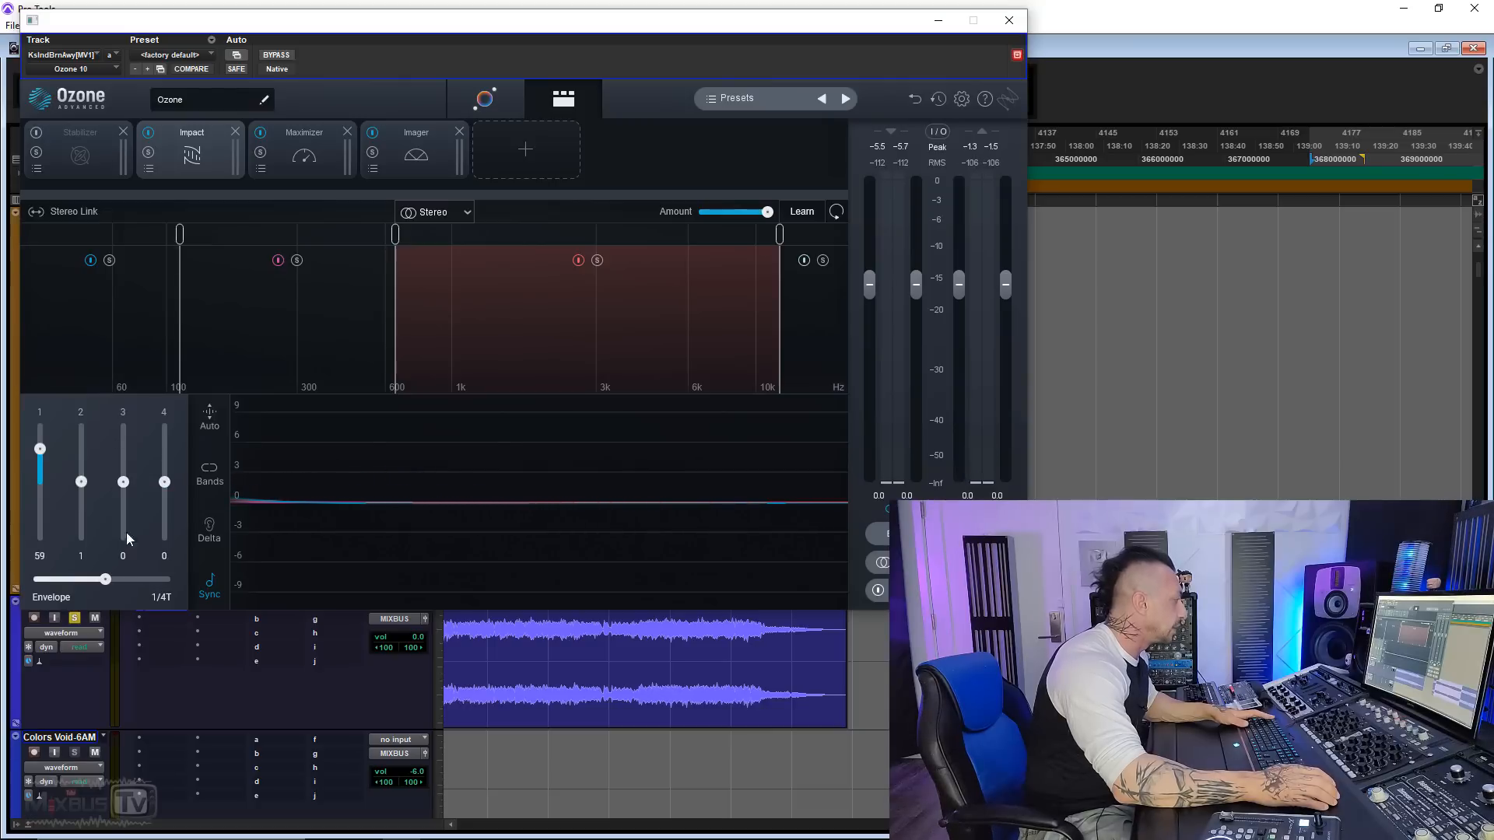
{"action": "left_click_drag", "start_coordinate": [105, 579], "coordinate": [116, 579]}
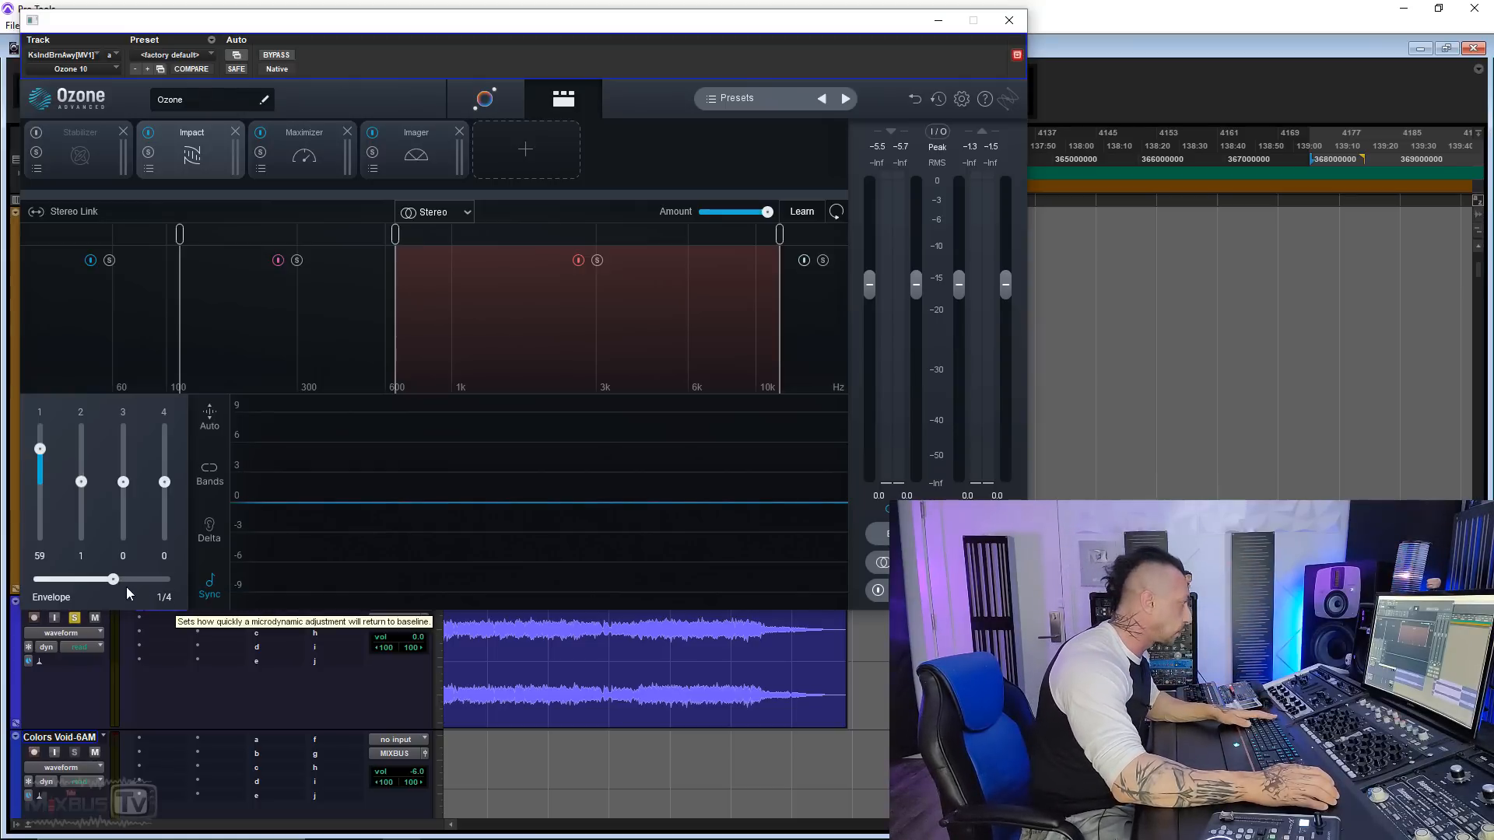
{"action": "key", "text": "space"}
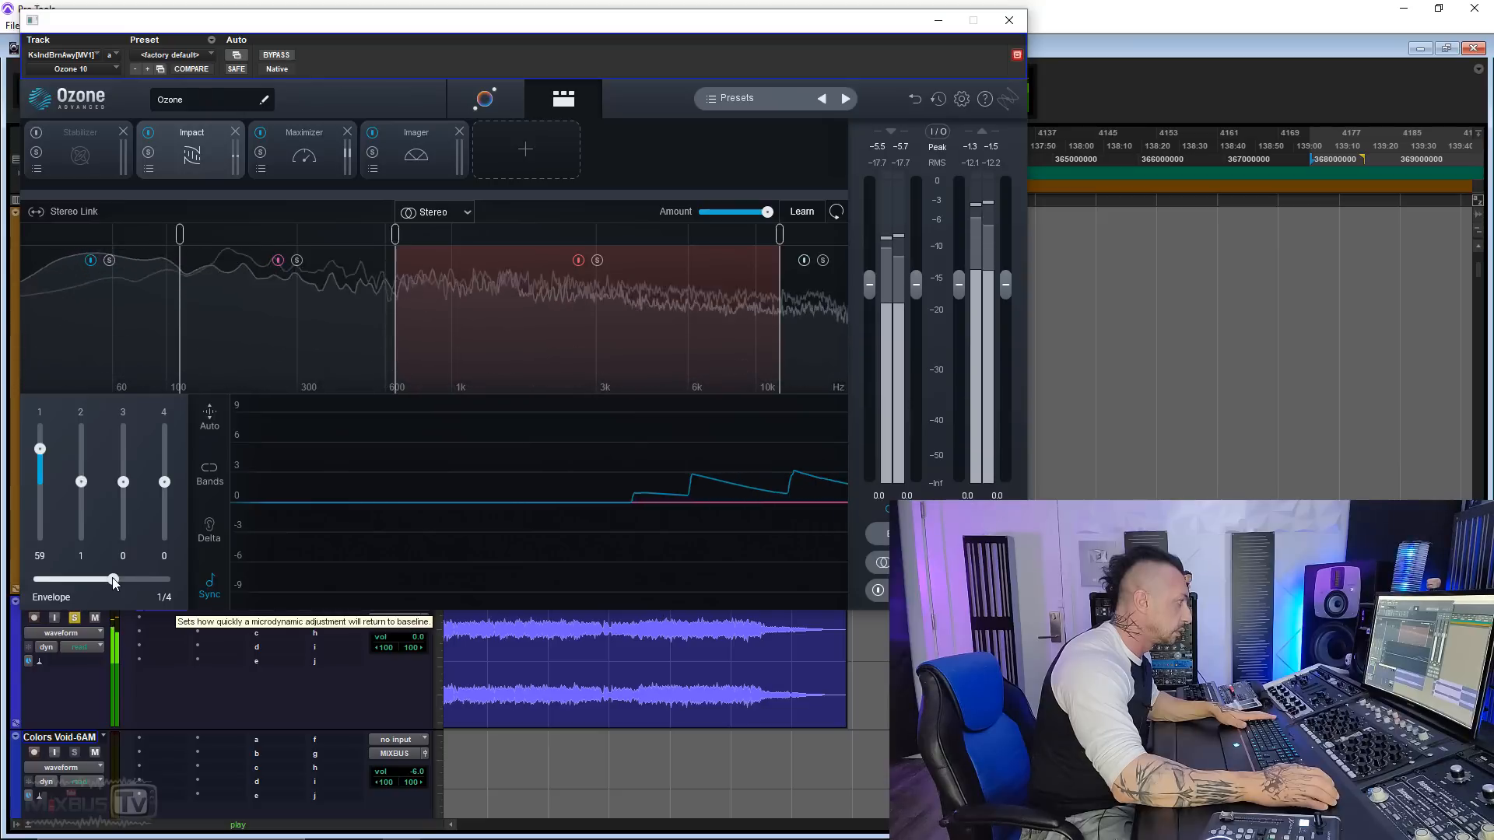
{"action": "left_click_drag", "start_coordinate": [114, 581], "coordinate": [44, 585]}
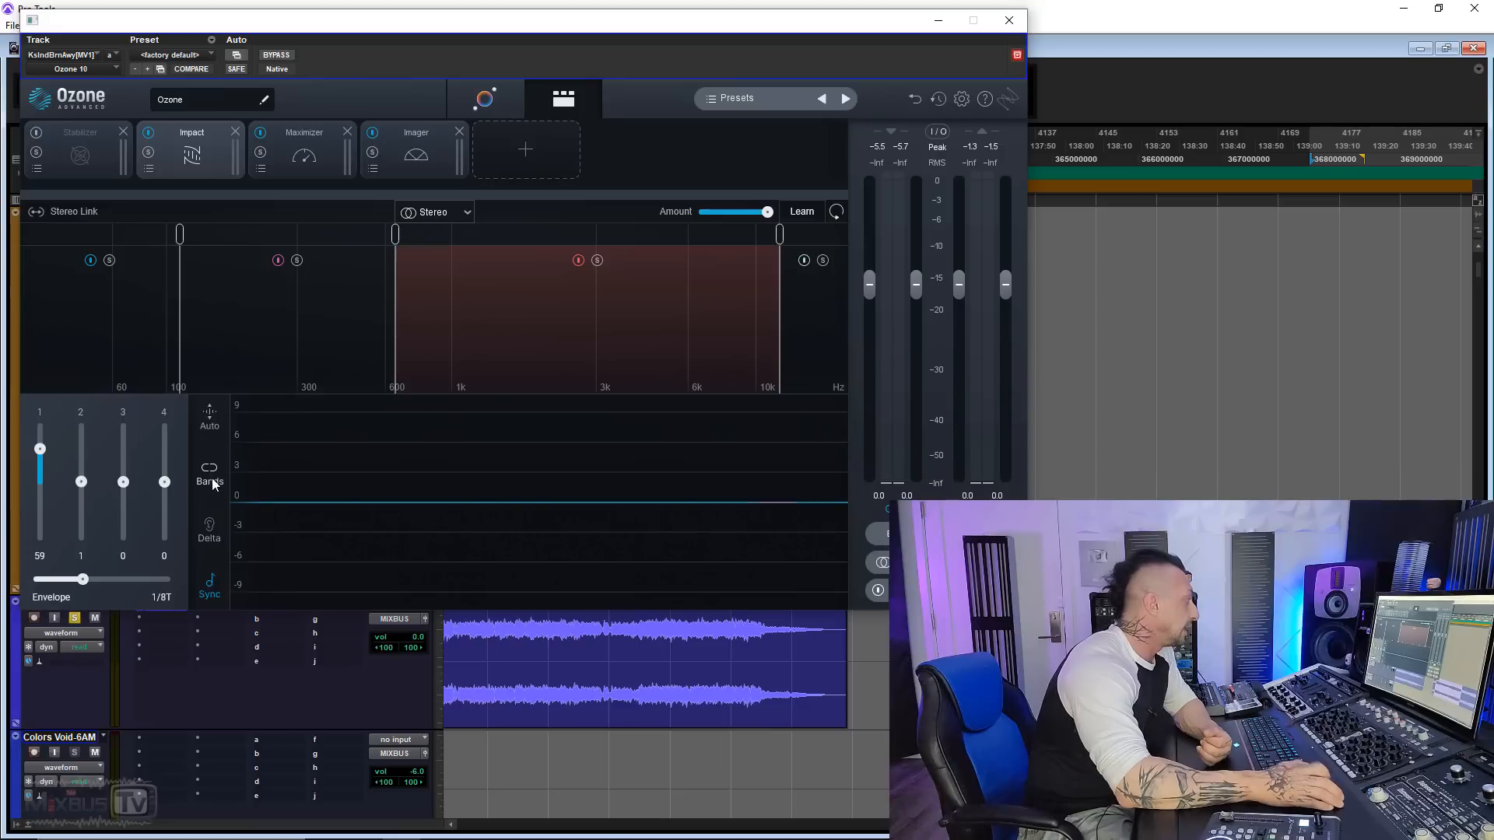
Link Impact's bands, shift them together until band 1 is at 55, and unlink them
{"action": "left_click", "coordinate": [211, 477]}
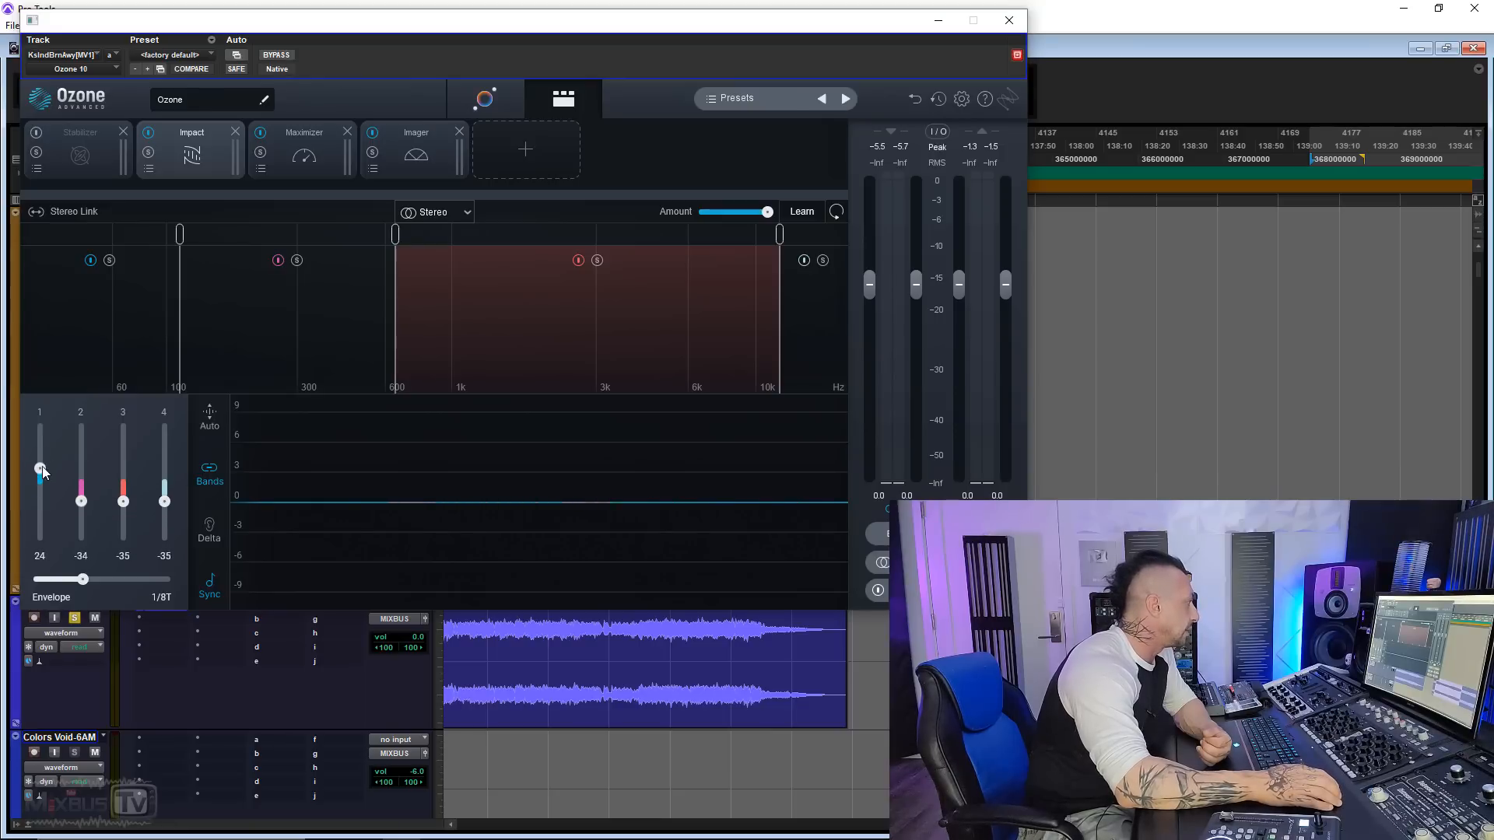
{"action": "left_click", "coordinate": [207, 473]}
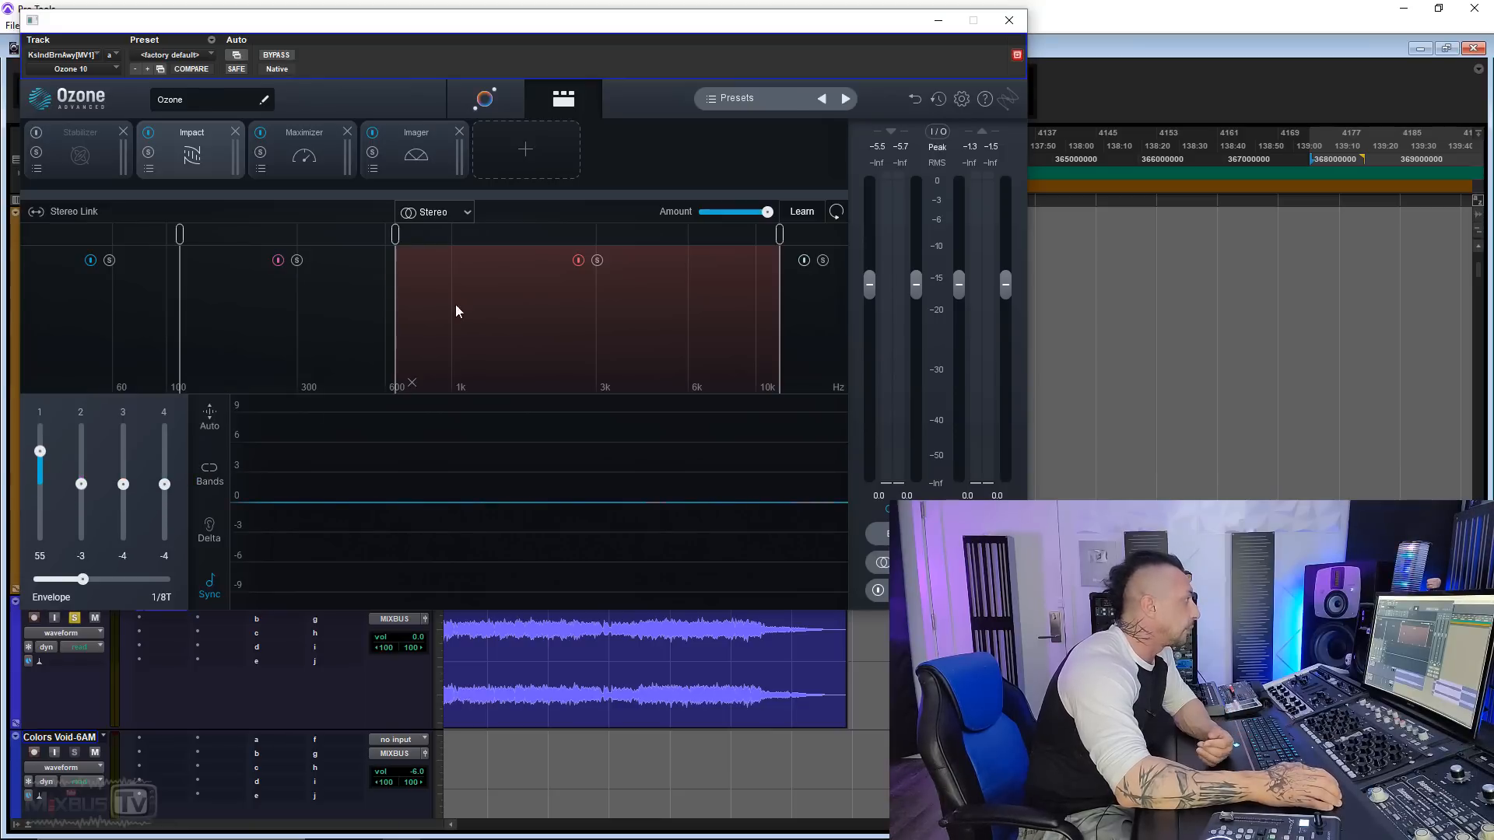
Switch Impact to Mid/Side processing, check the Side channel's settings, and return to the Mid channel
{"action": "left_click", "coordinate": [440, 217]}
{"action": "left_click", "coordinate": [434, 254]}
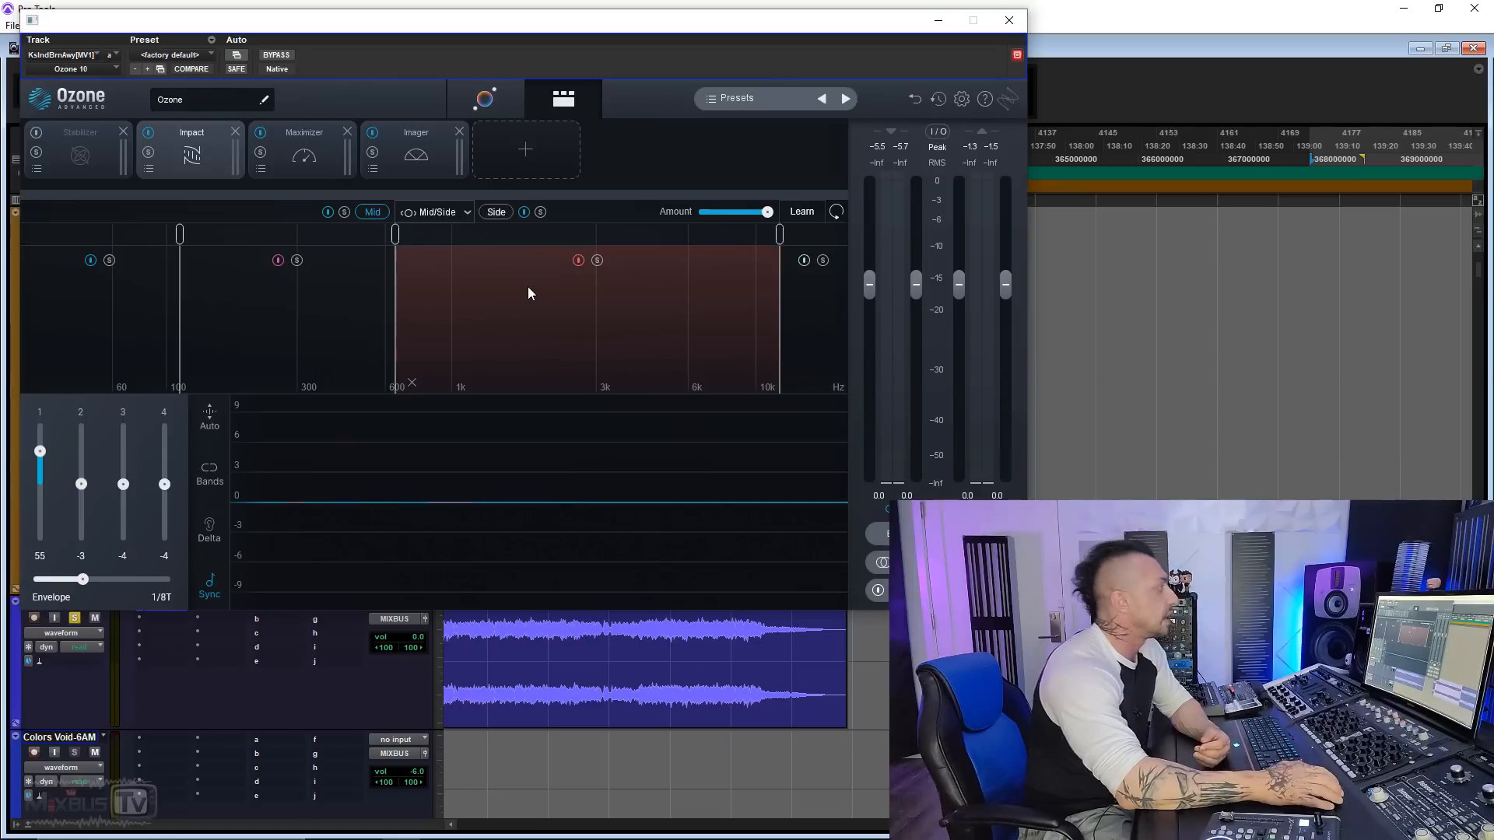
{"action": "left_click", "coordinate": [499, 213]}
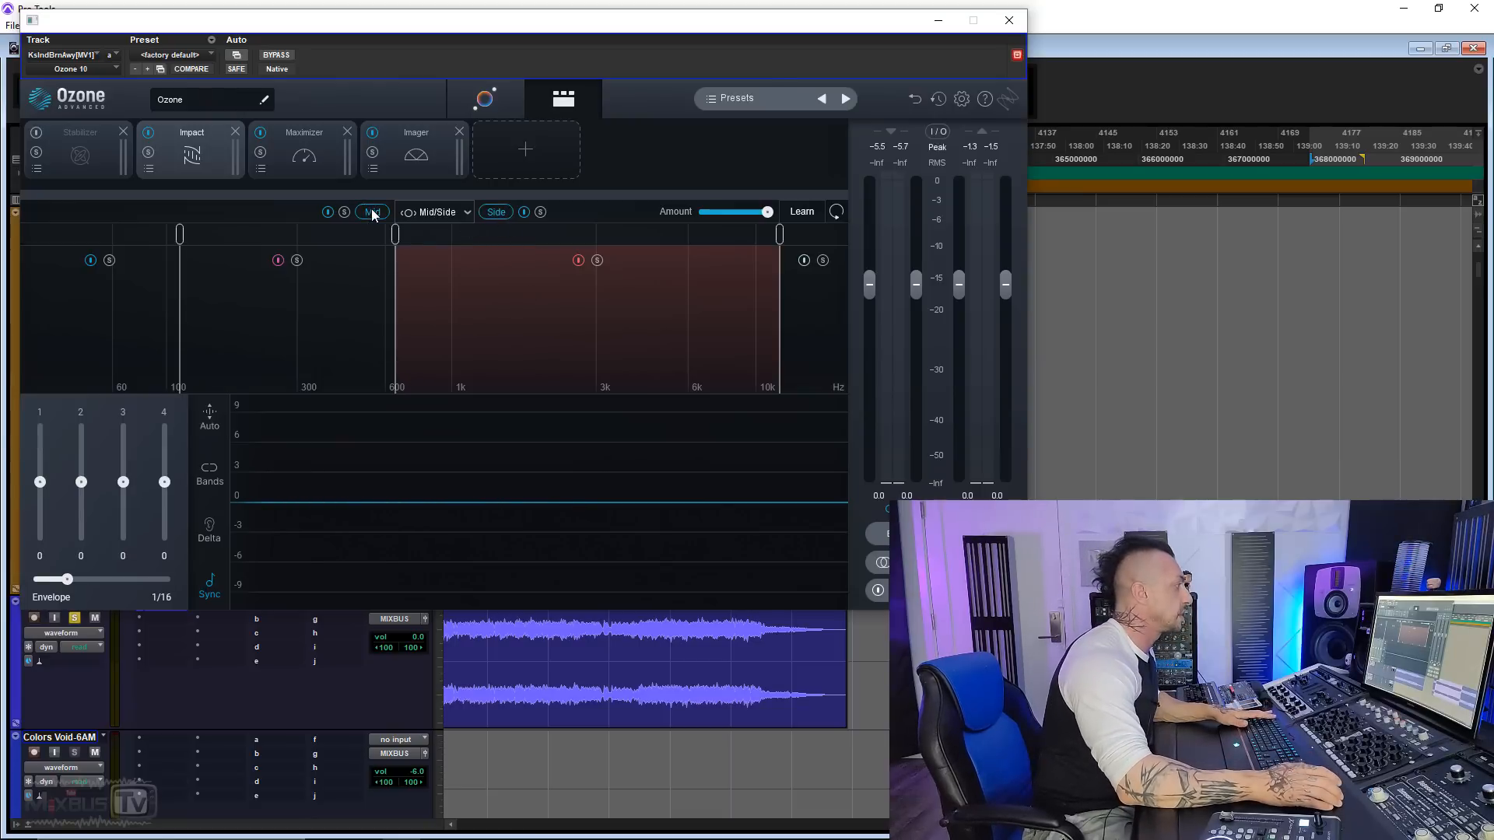
{"action": "left_click", "coordinate": [488, 212]}
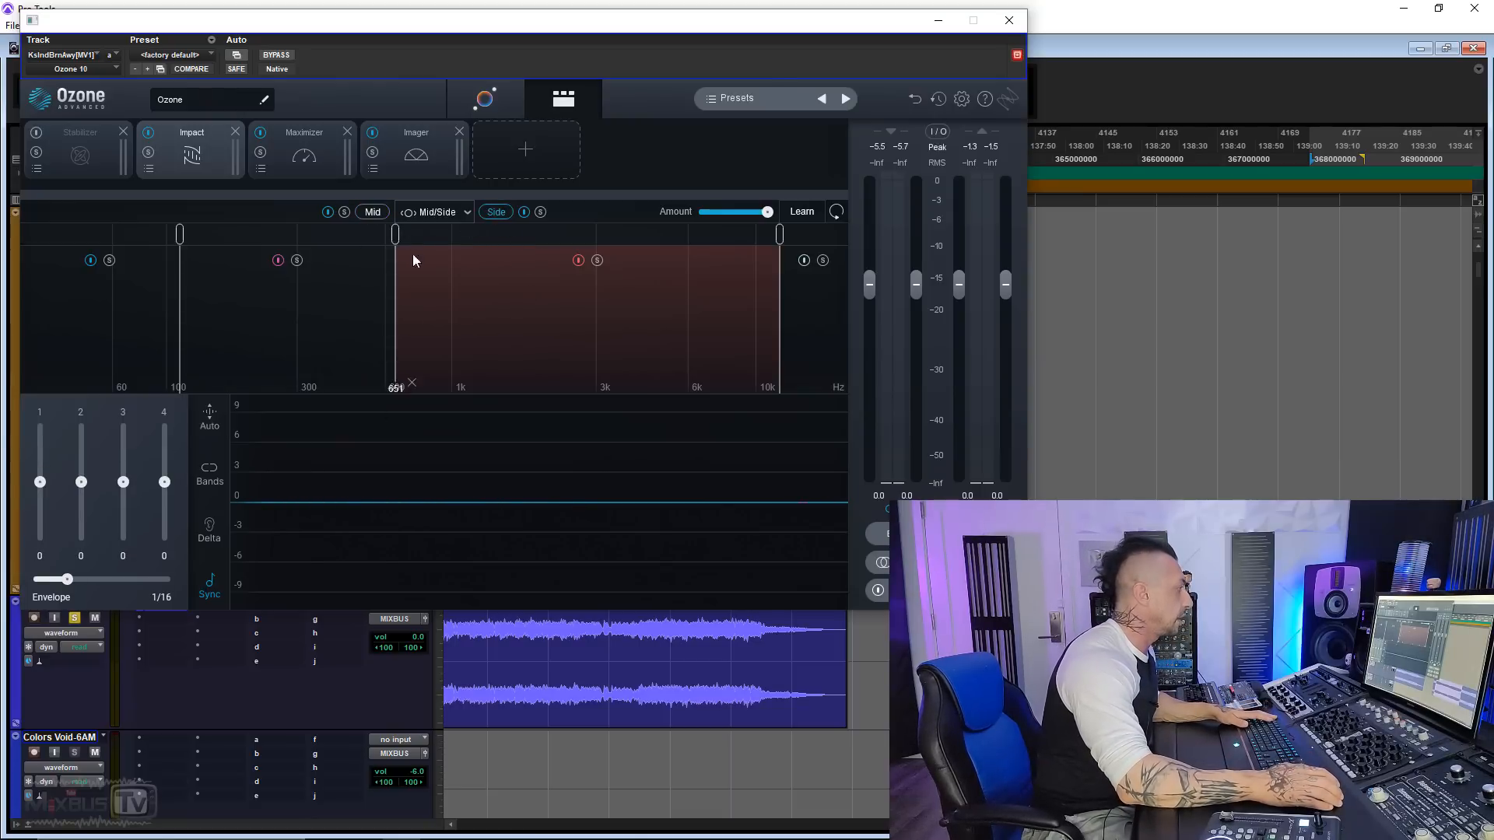
{"action": "left_click", "coordinate": [373, 213]}
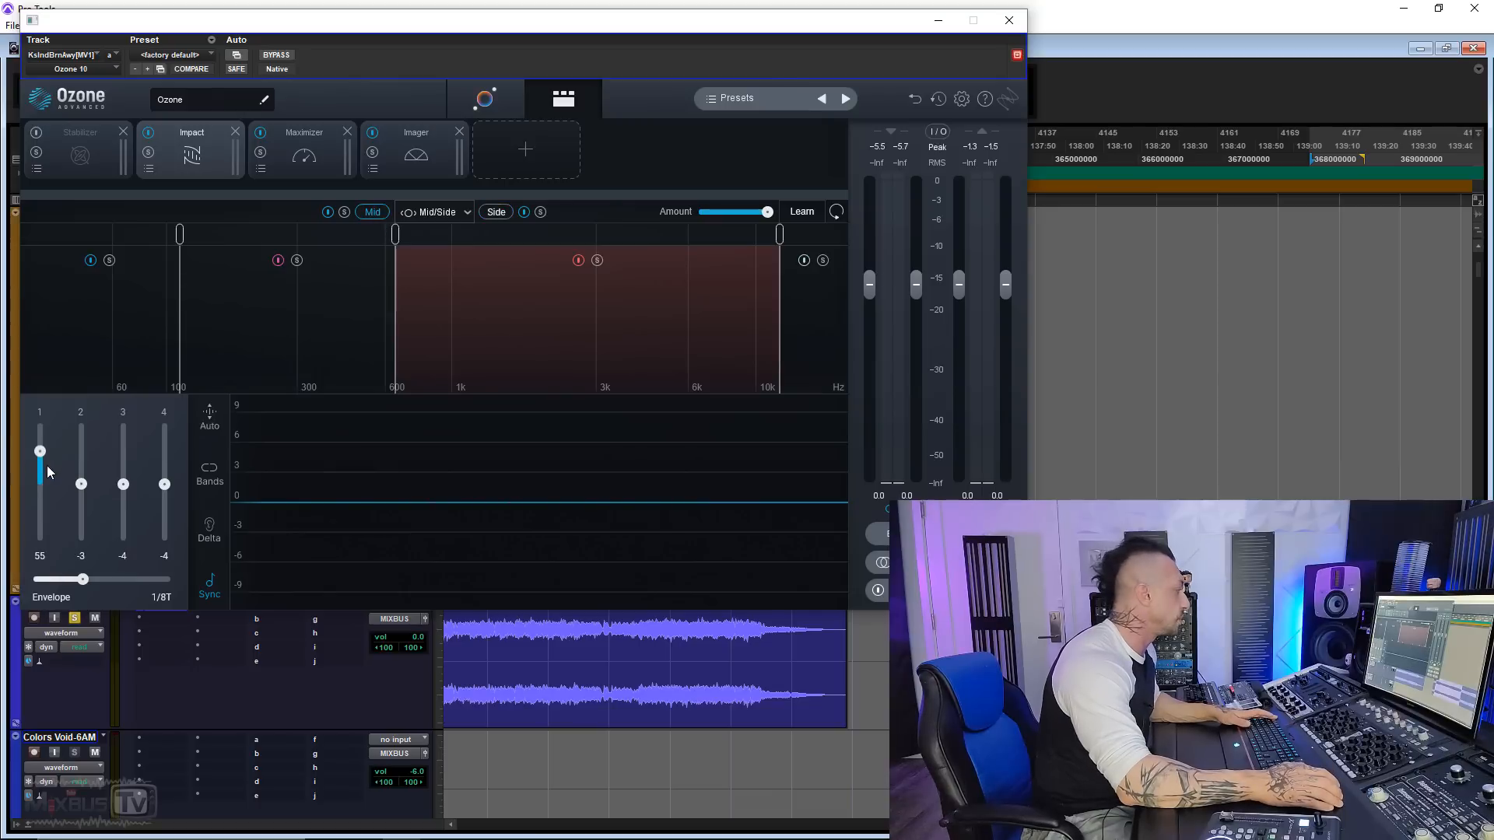
During playback, set the Mid channel's envelope to 1/4T and band 1 to 13, comparing band 1 with its bypass
{"action": "key", "text": "space"}
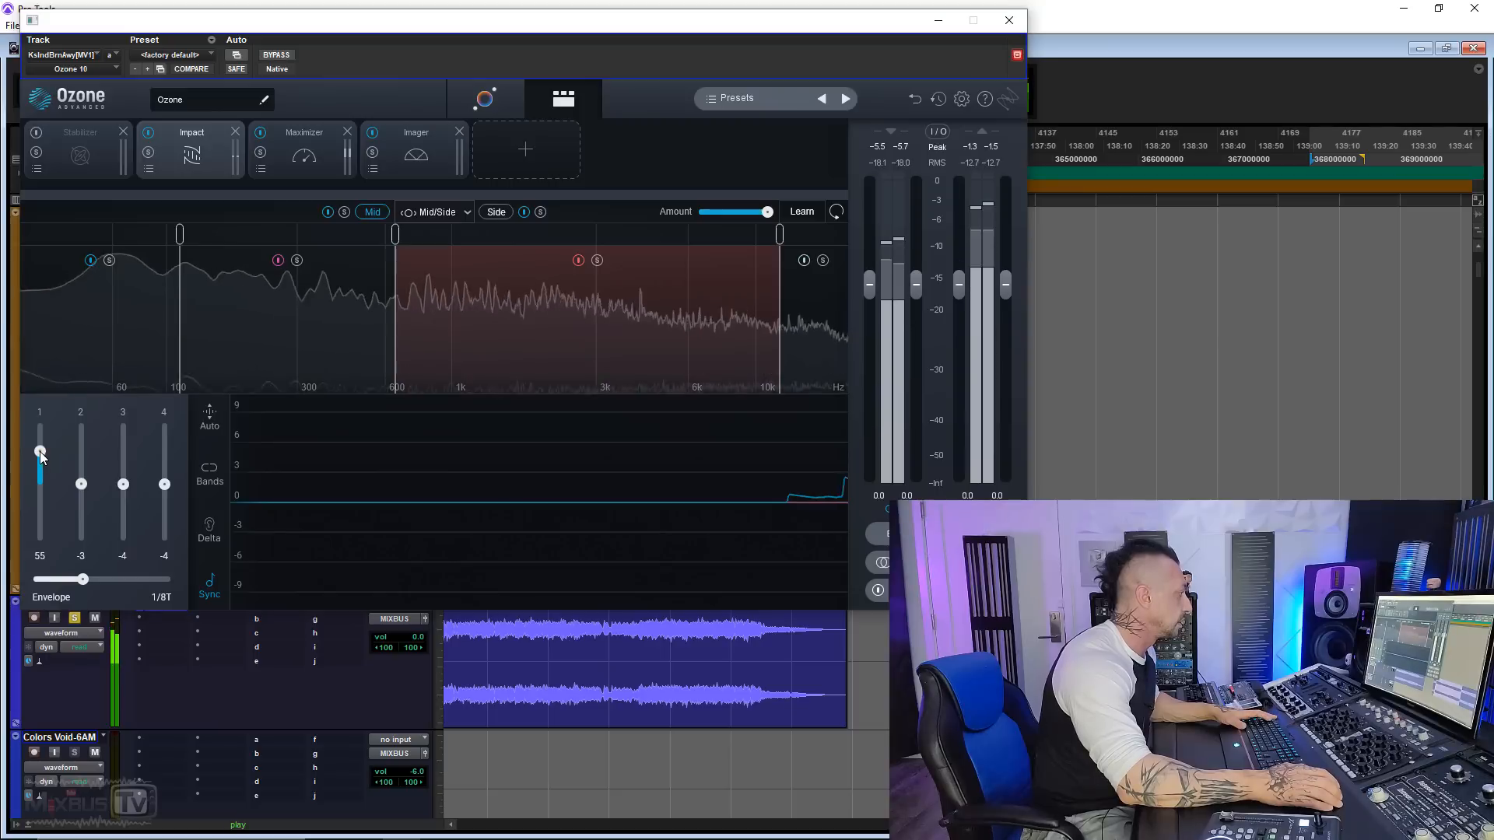
{"action": "left_click_drag", "start_coordinate": [39, 452], "coordinate": [40, 446]}
{"action": "left_click_drag", "start_coordinate": [84, 579], "coordinate": [104, 579]}
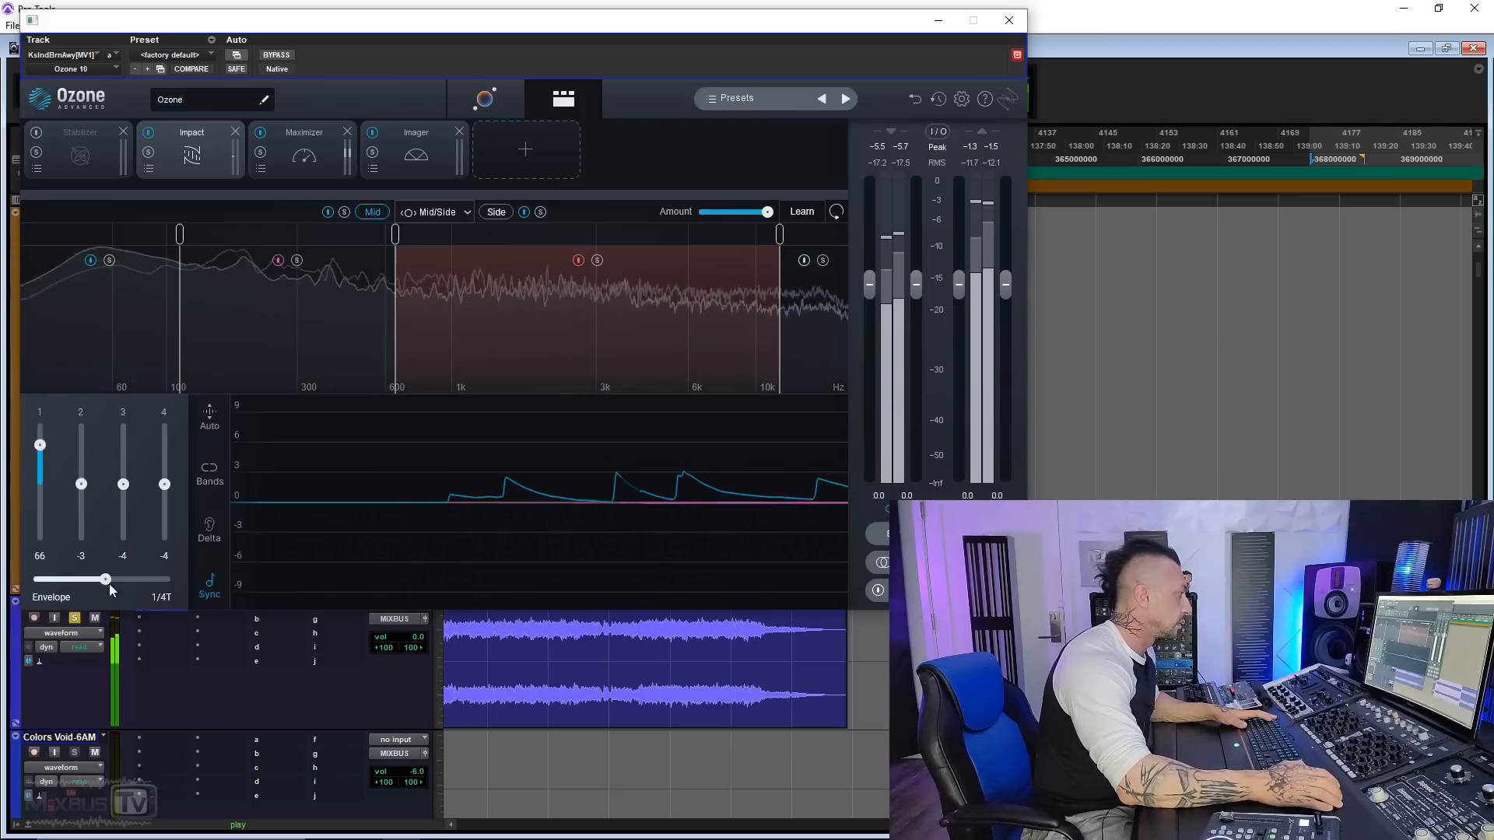
{"action": "left_click_drag", "start_coordinate": [40, 446], "coordinate": [39, 460]}
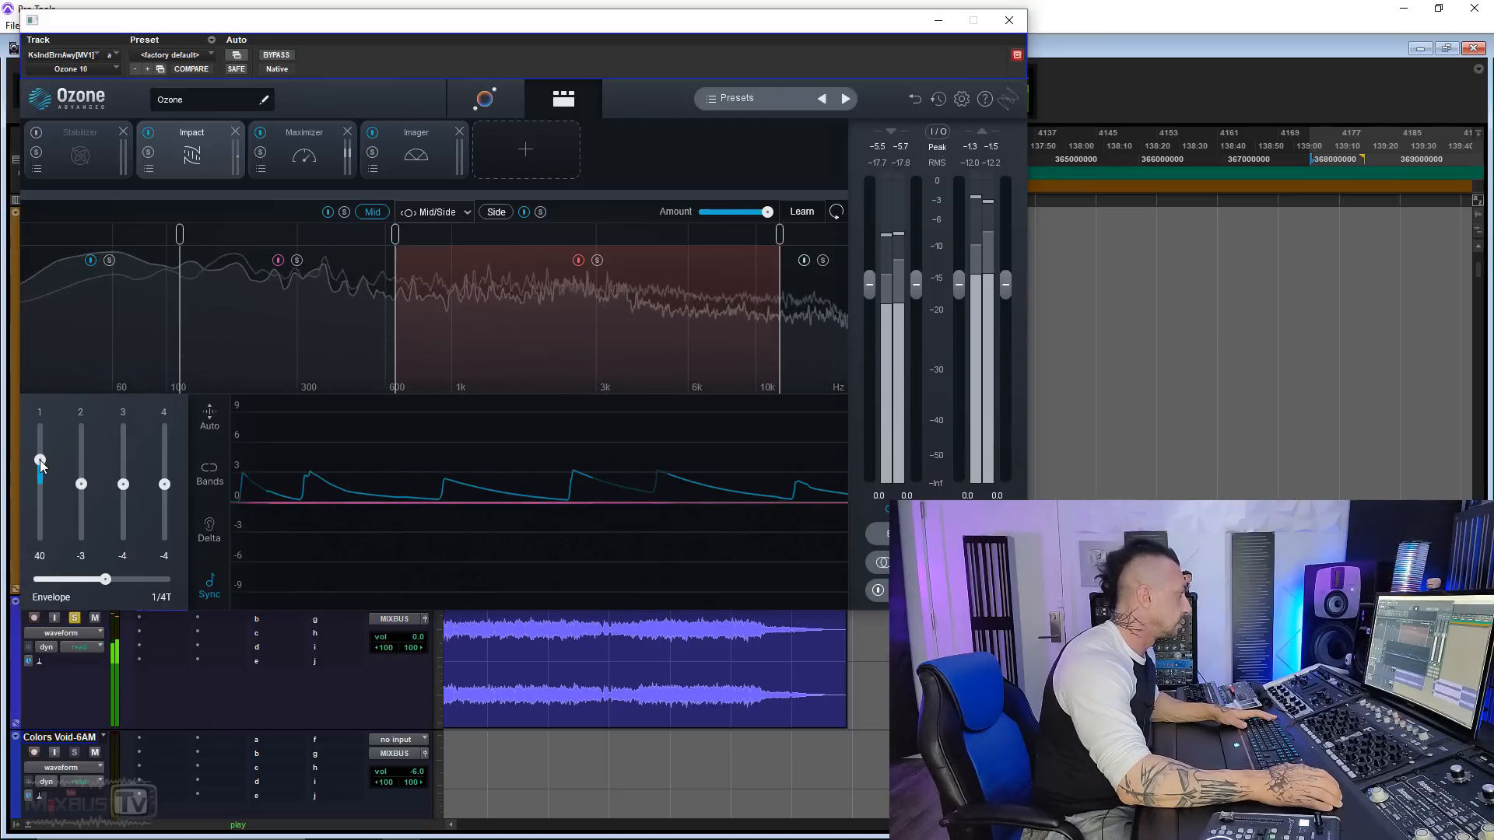
{"action": "left_click", "coordinate": [91, 260]}
{"action": "left_click", "coordinate": [91, 260]}
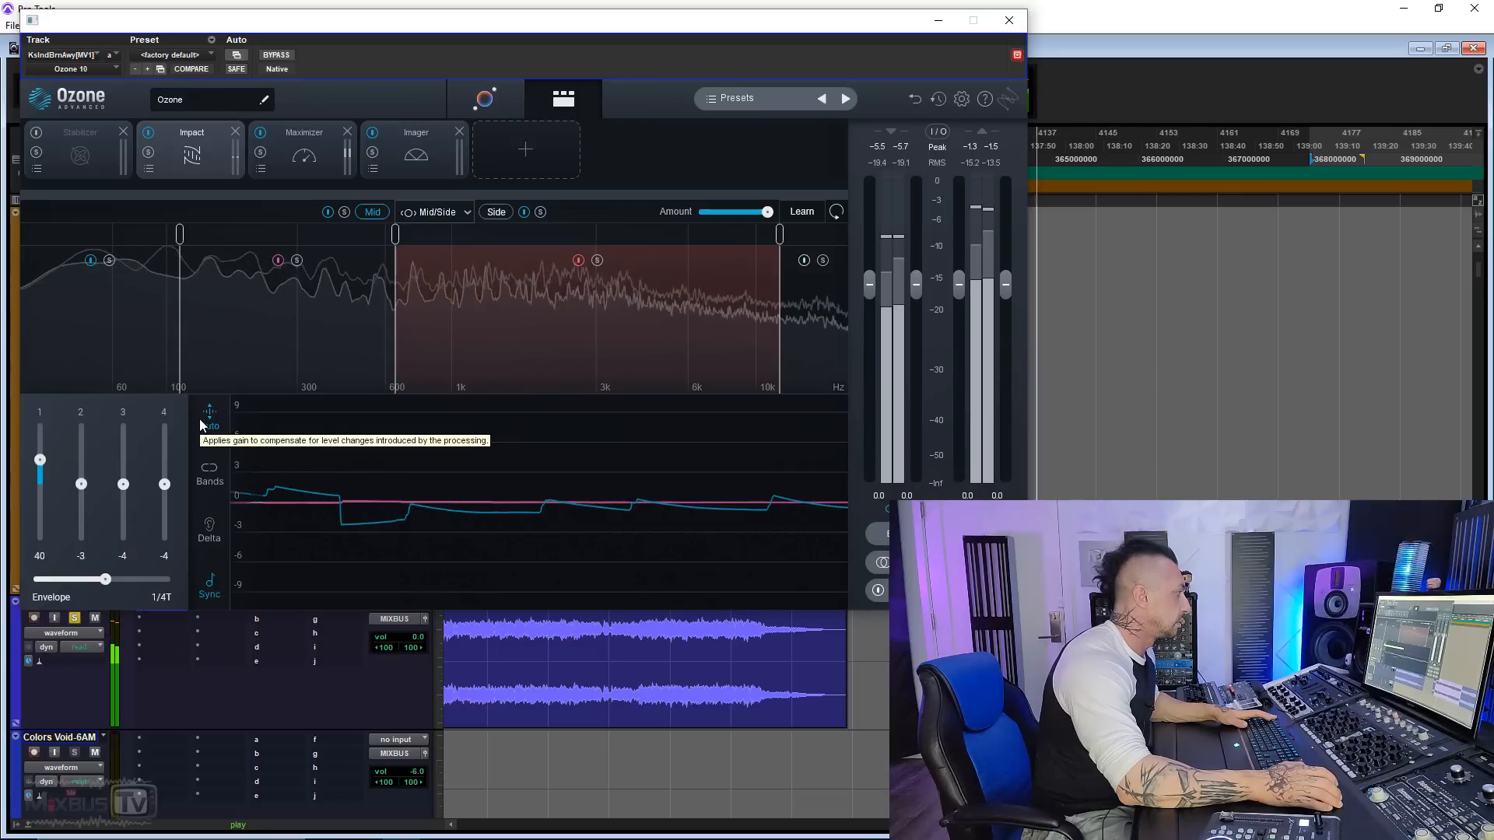
{"action": "left_click_drag", "start_coordinate": [39, 460], "coordinate": [39, 475]}
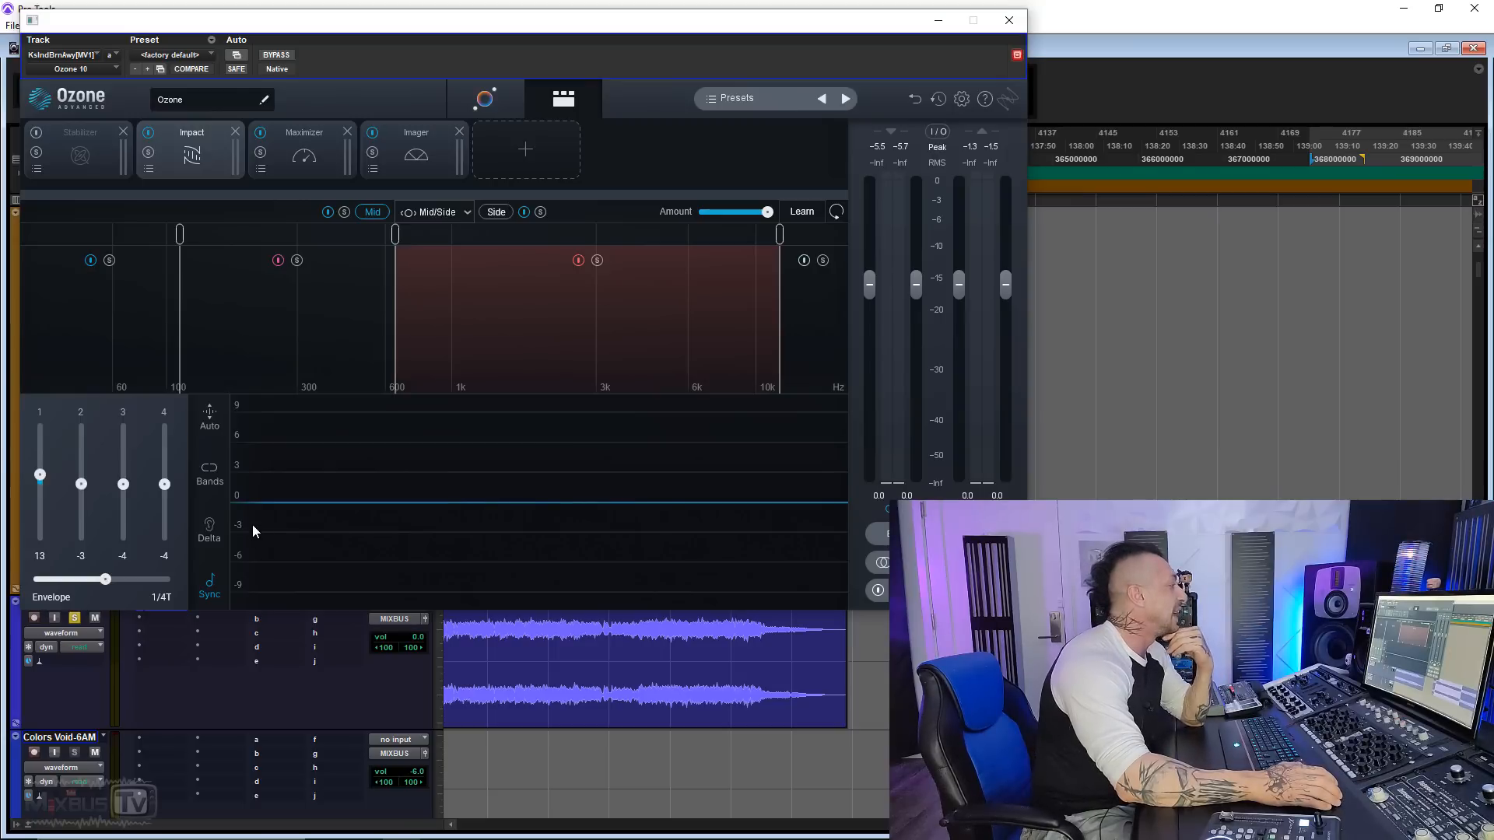
Bypass the Impact module and show the Maximizer's settings
{"action": "left_click", "coordinate": [149, 133]}
{"action": "left_click", "coordinate": [286, 134]}
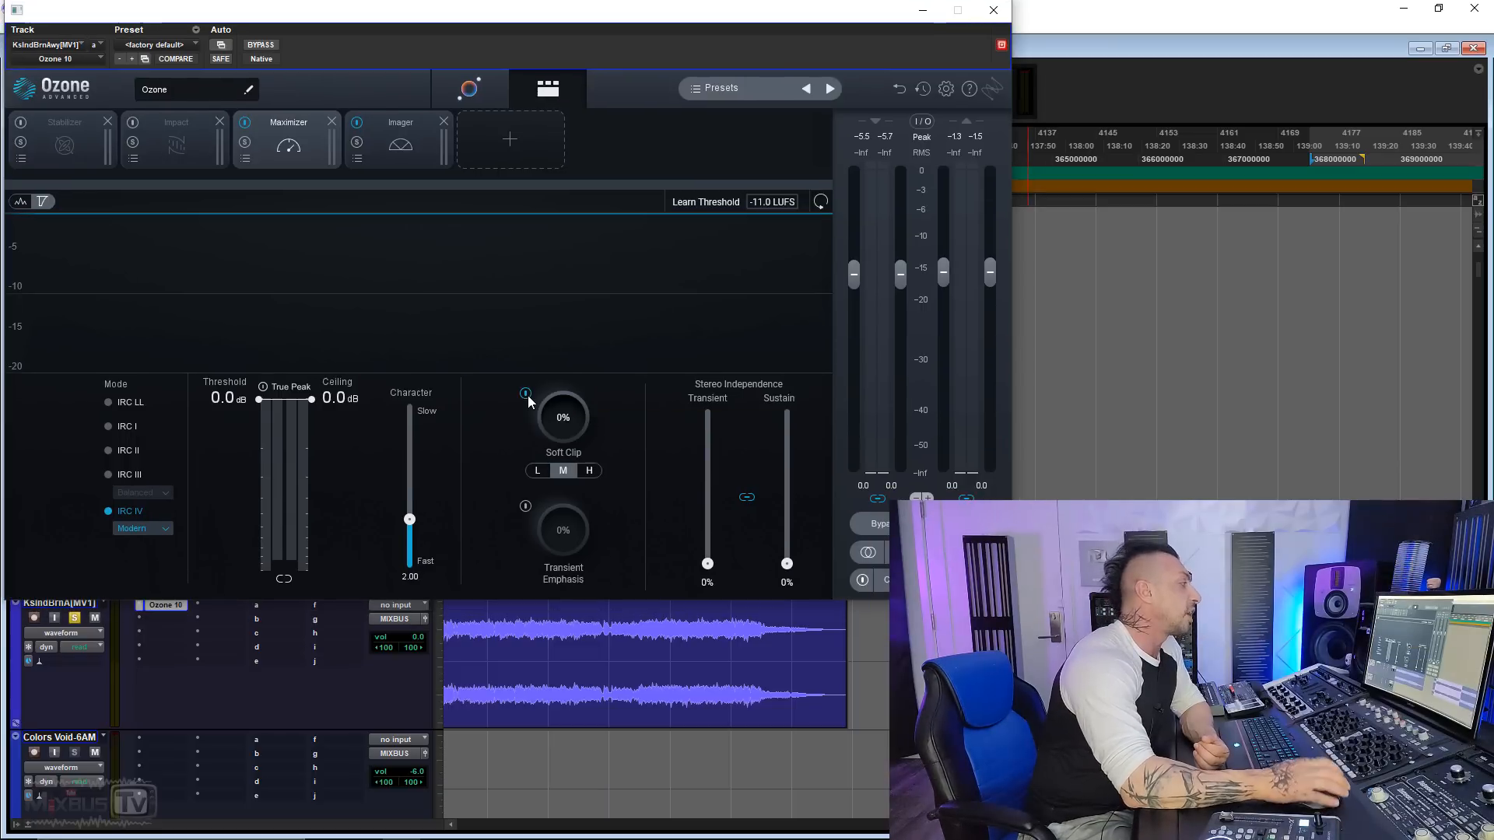
Try lowering the Maximizer's threshold to -2.2 dB and reset it to 0.0 dB
{"action": "left_click_drag", "start_coordinate": [563, 427], "coordinate": [567, 539]}
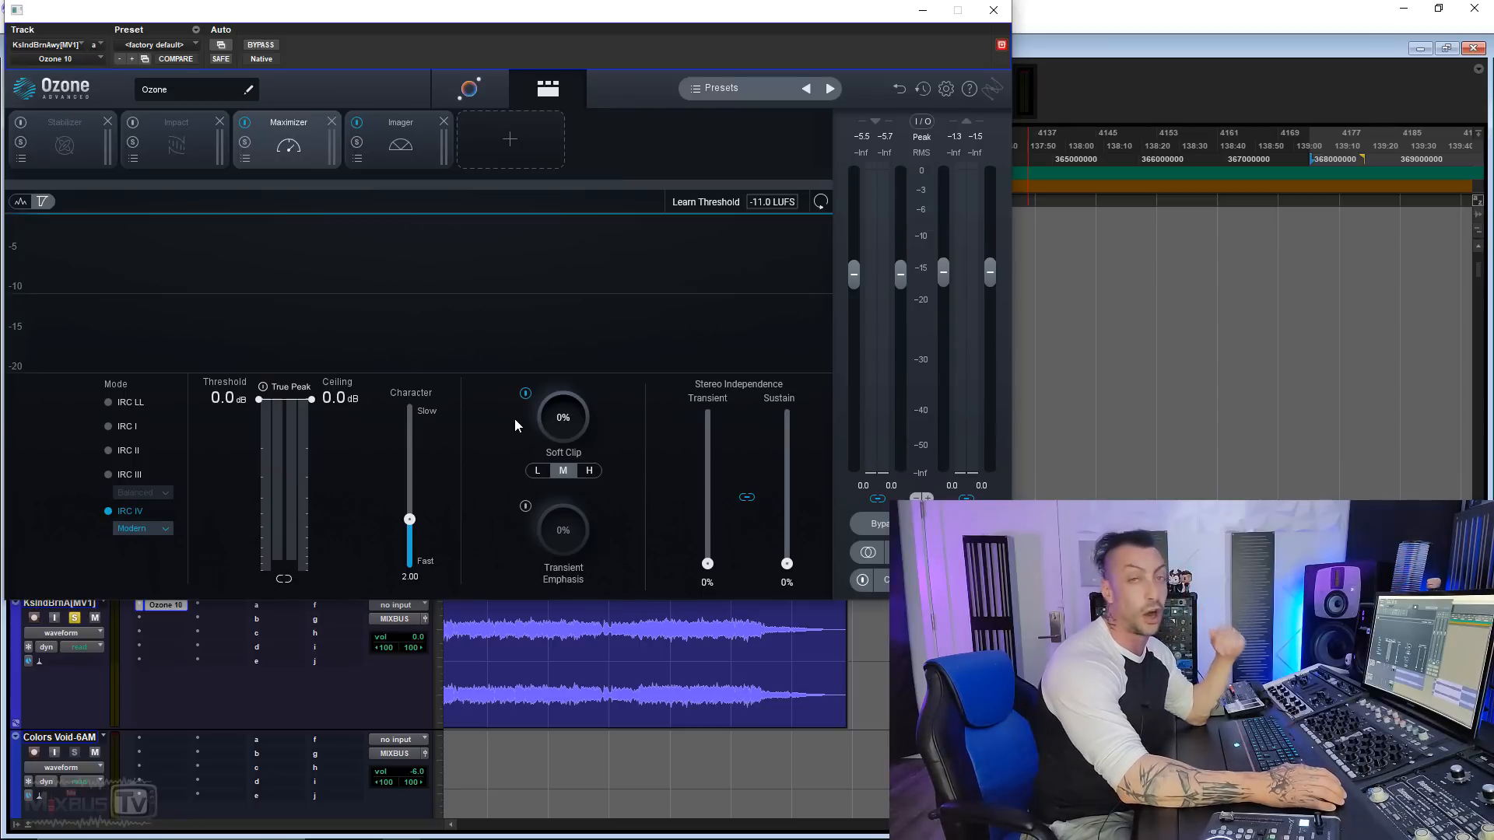
{"action": "left_click_drag", "start_coordinate": [234, 404], "coordinate": [230, 469]}
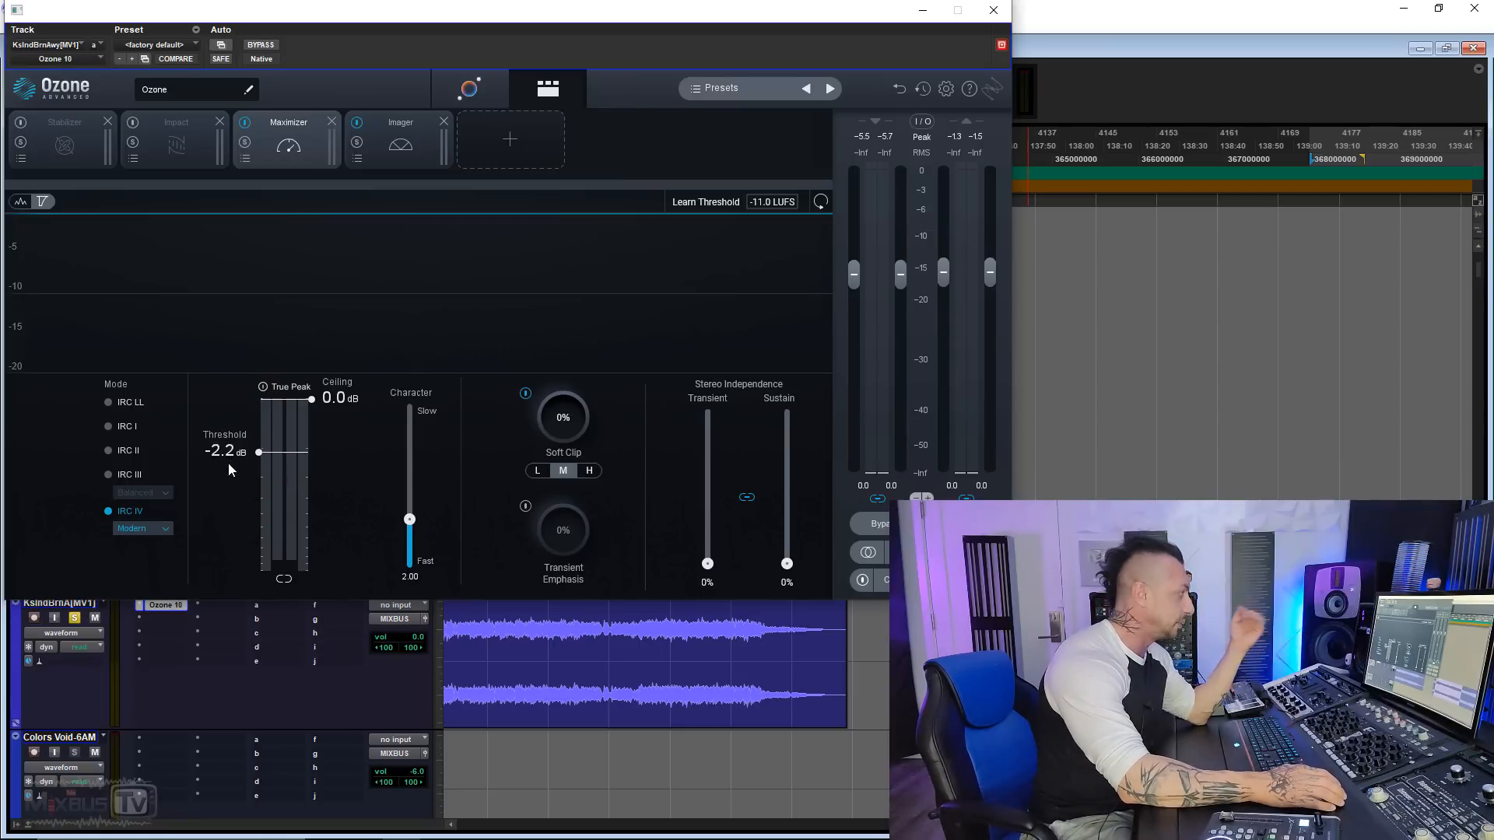
{"action": "double_click", "coordinate": [226, 531]}
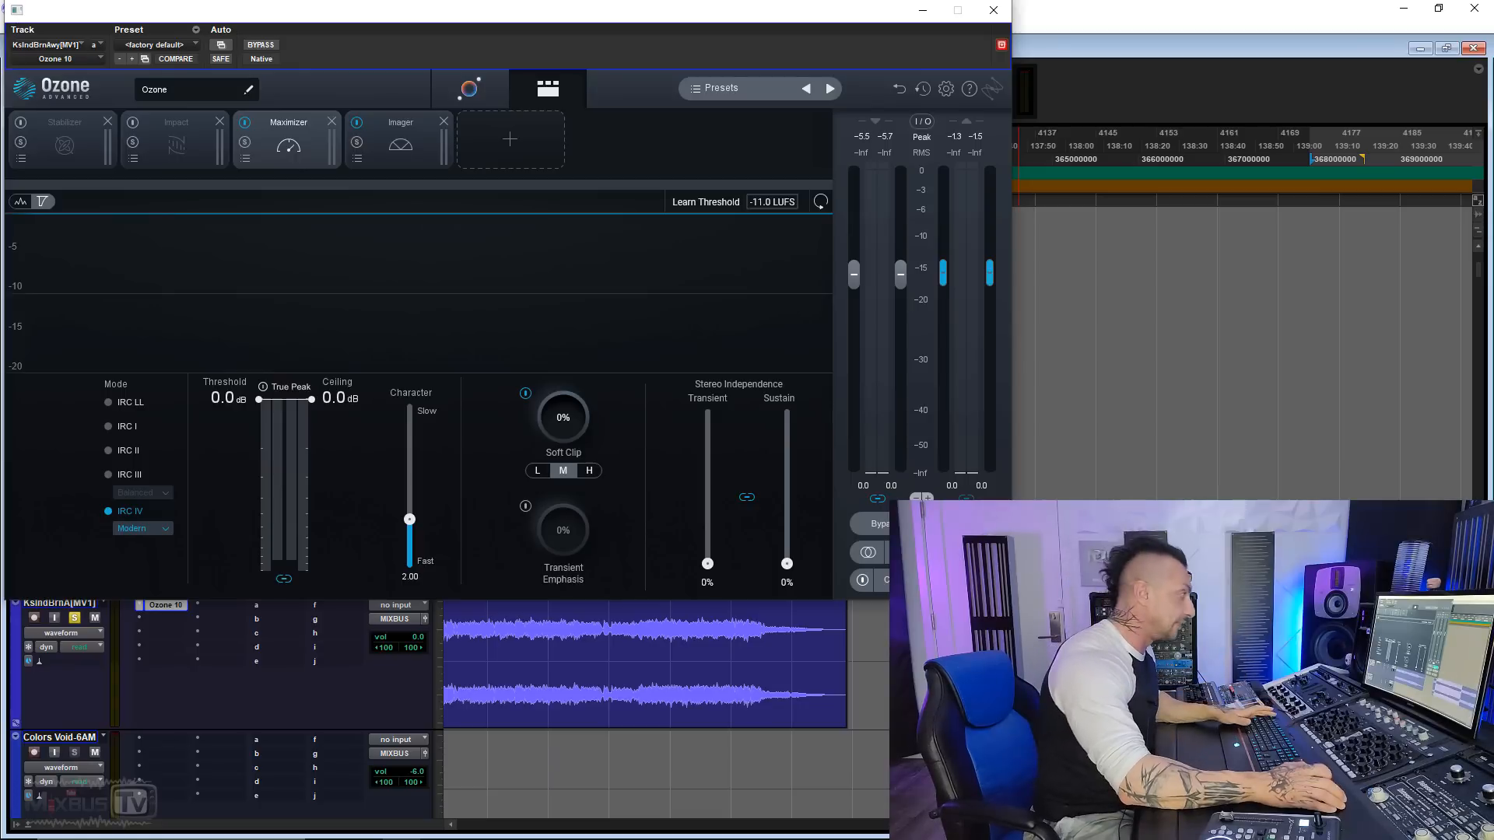
Audition the Maximizer's Soft Clip at 66% during playback, return it to 0%, and stop the track
{"action": "key", "text": "space"}
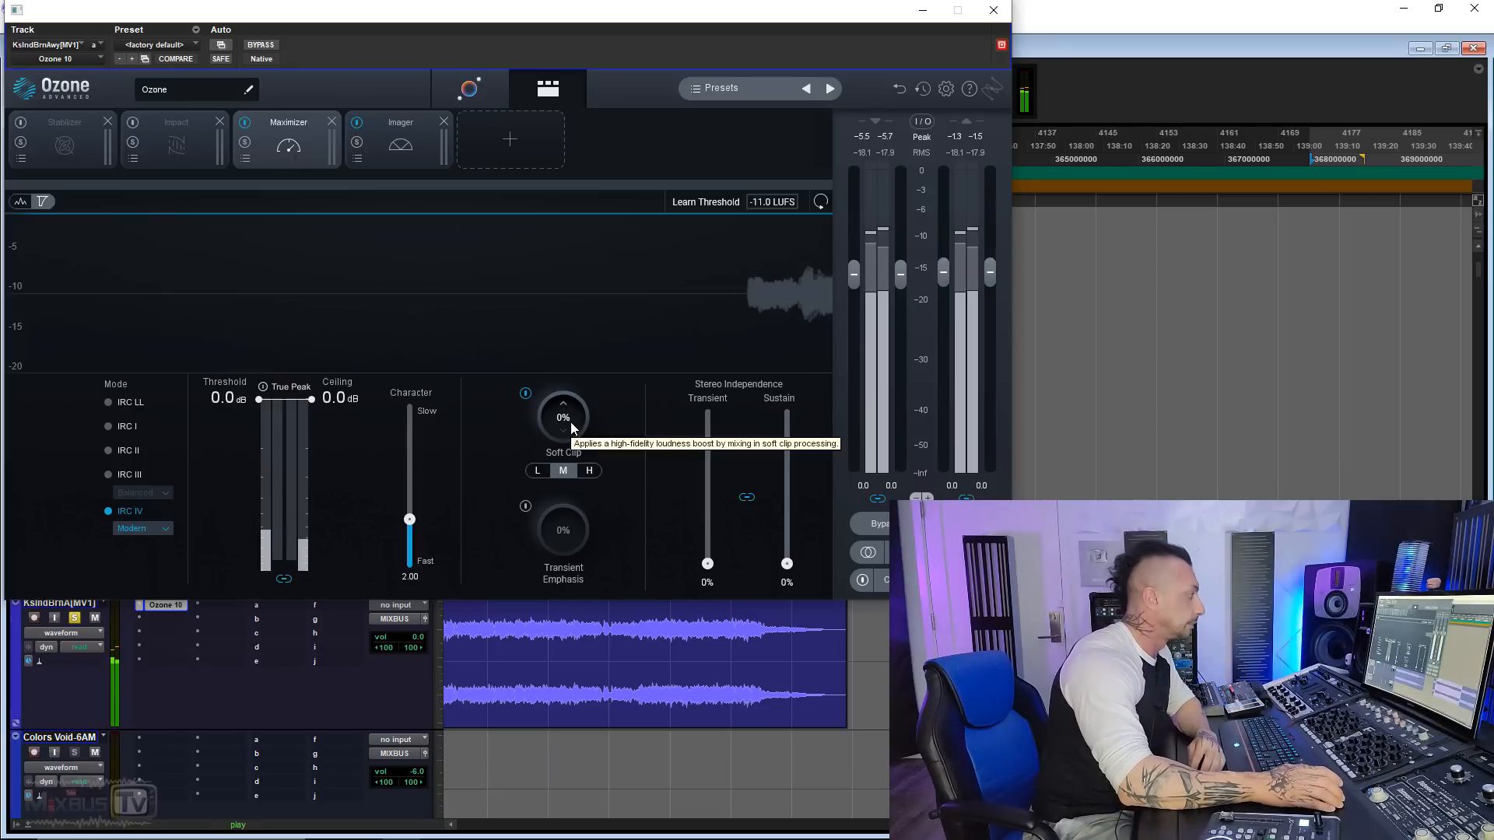
{"action": "left_click_drag", "start_coordinate": [572, 422], "coordinate": [574, 298]}
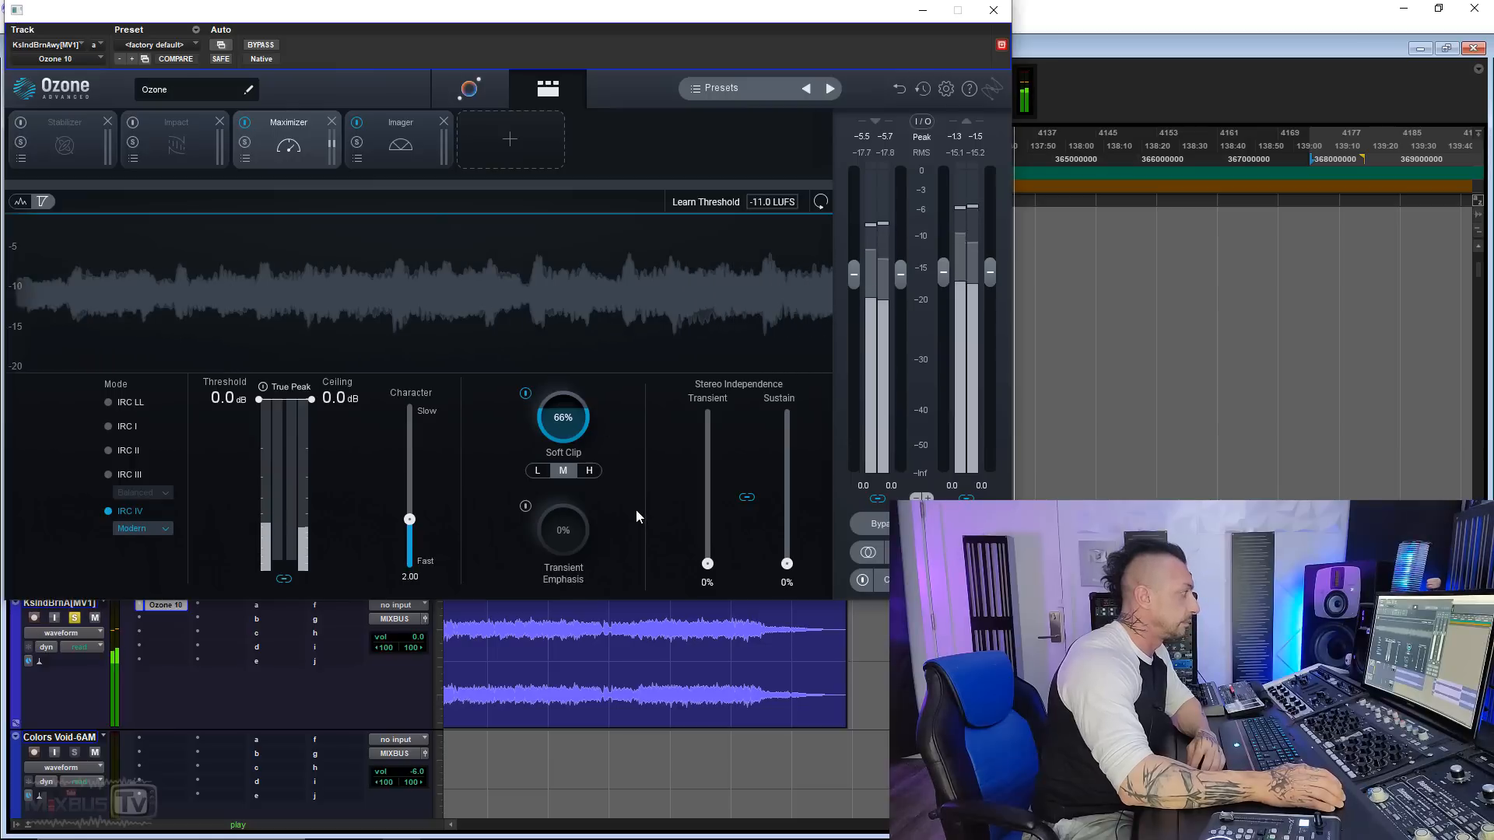
{"action": "left_click_drag", "start_coordinate": [567, 429], "coordinate": [569, 565]}
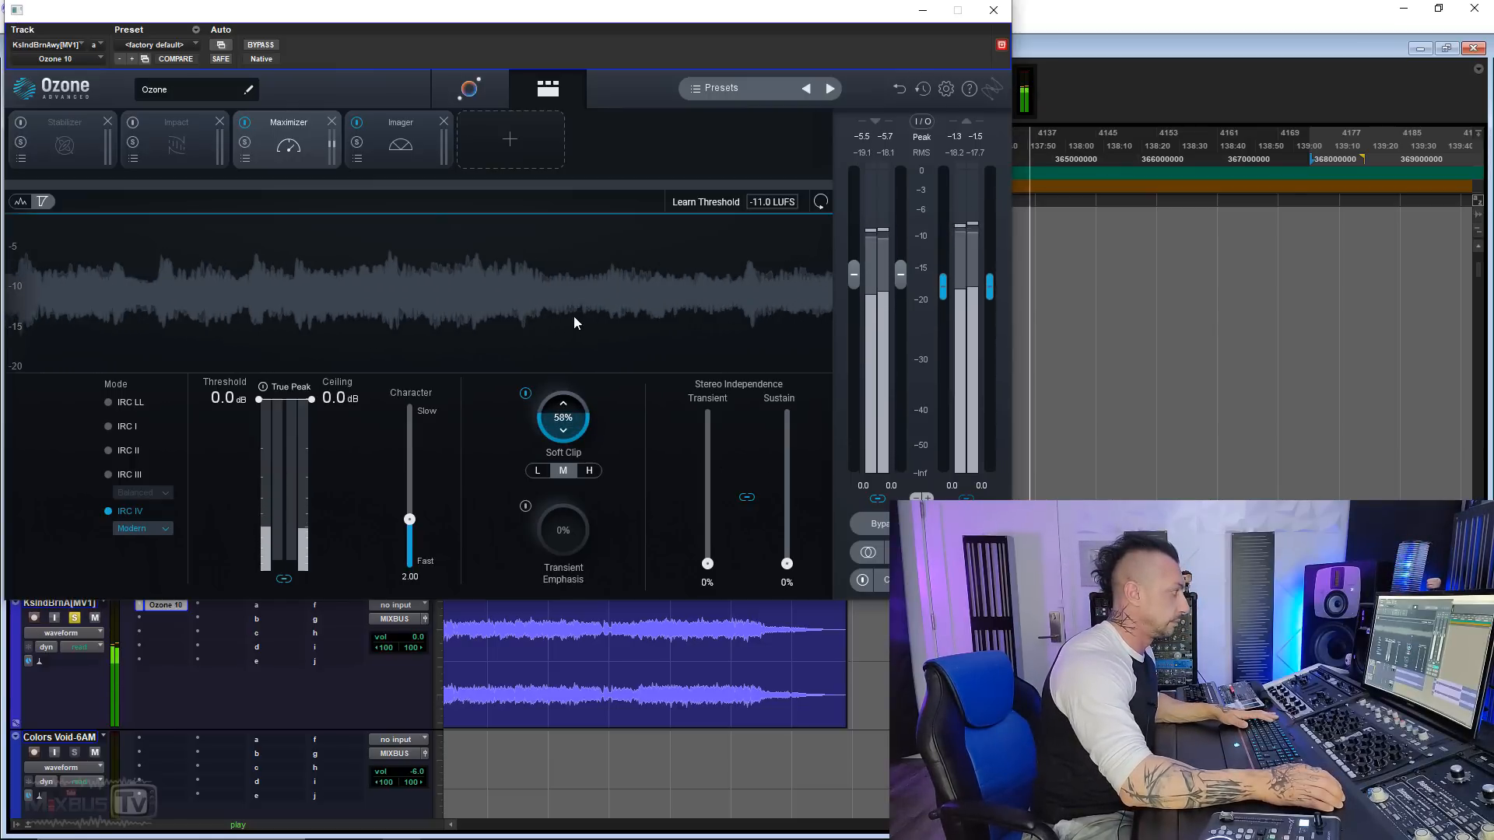
{"action": "key", "text": "space"}
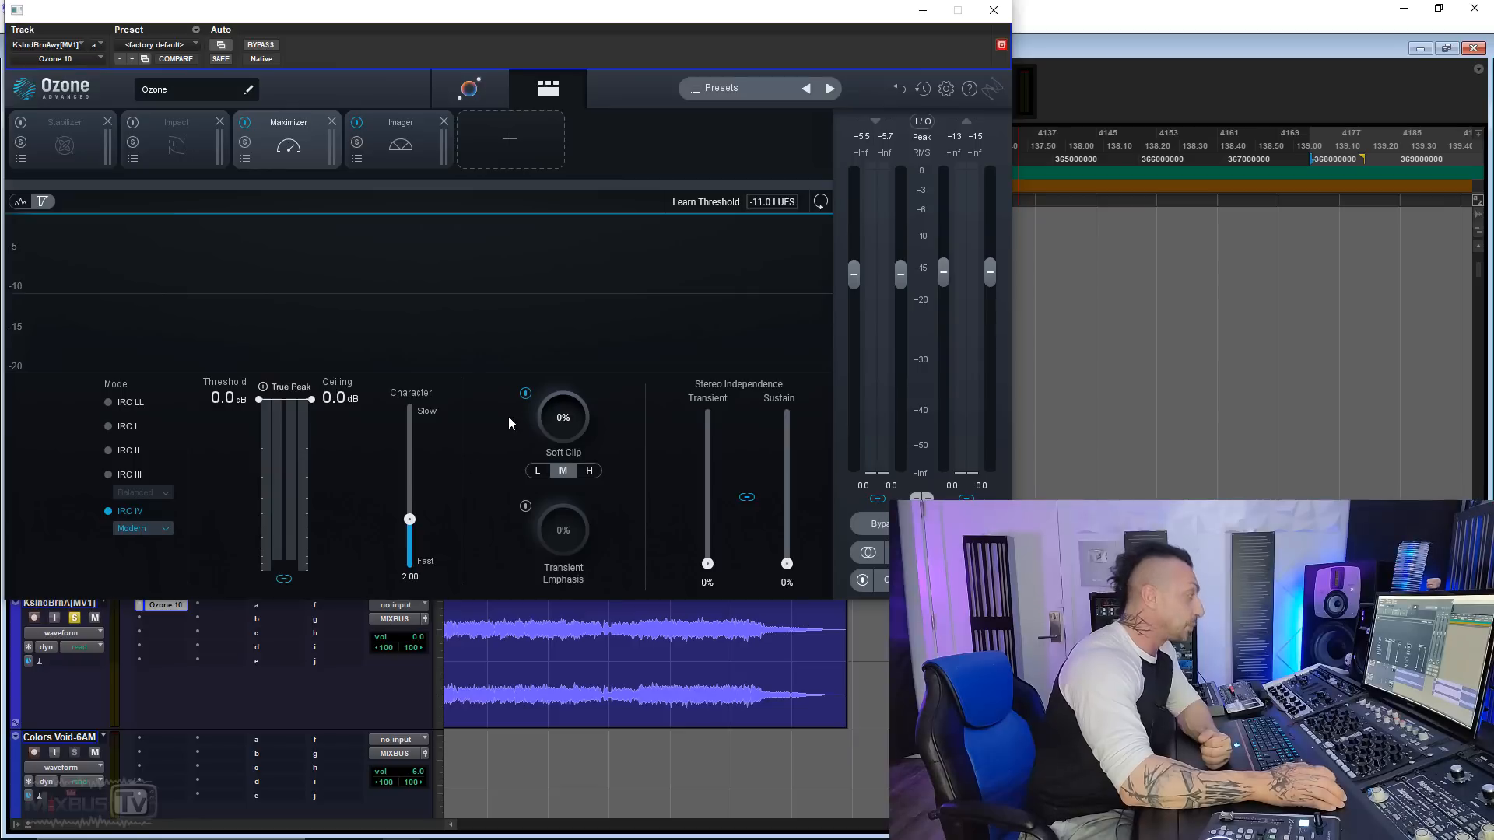
Keep Soft Clip on M, lower the Maximizer's linked threshold and ceiling to -11.2 dB, and audition the track
{"action": "left_click", "coordinate": [561, 471]}
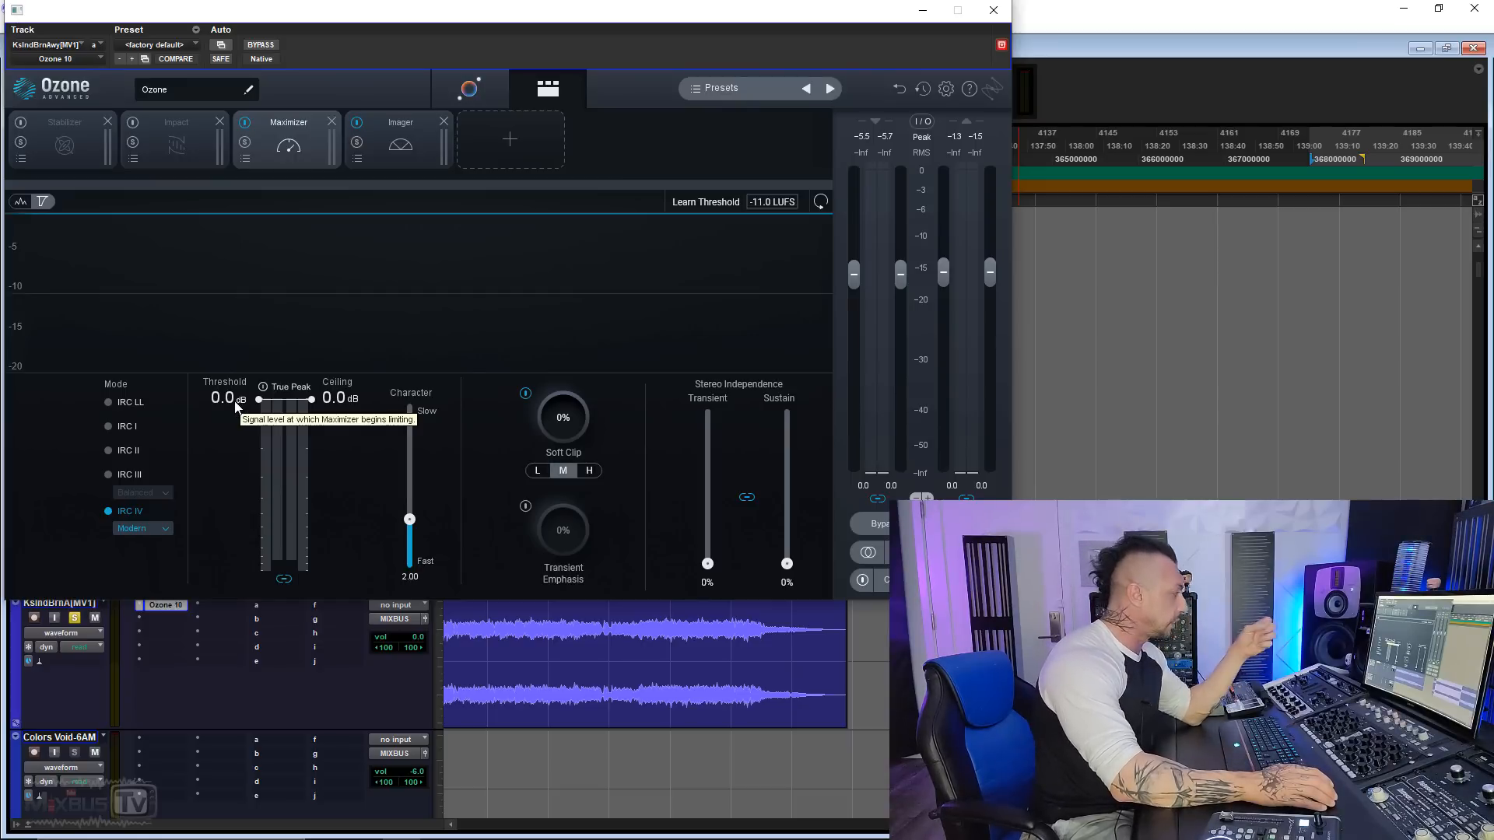
{"action": "left_click_drag", "start_coordinate": [238, 404], "coordinate": [231, 544]}
{"action": "key", "text": "space"}
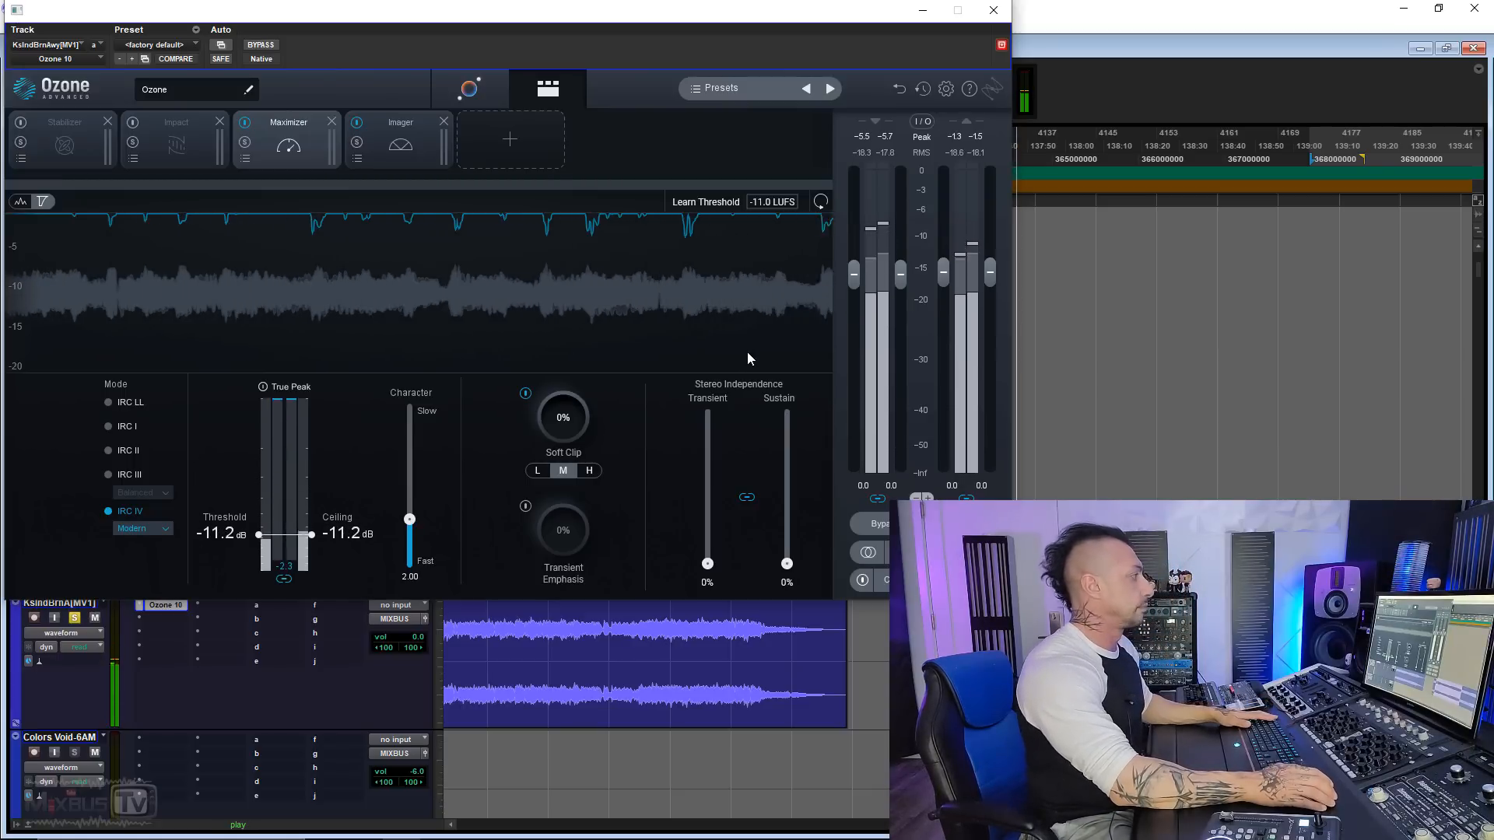
{"action": "key", "text": "space"}
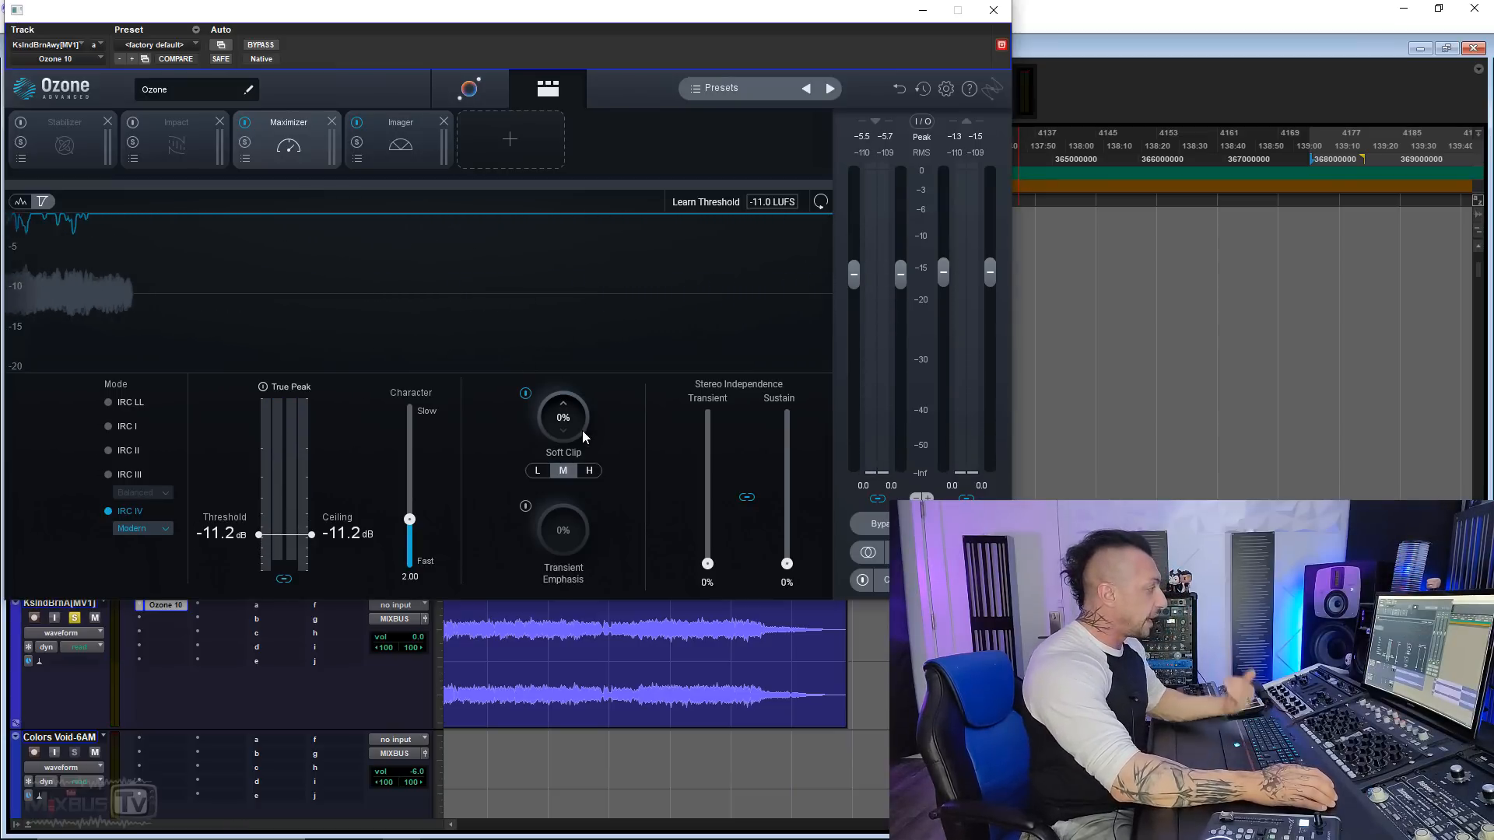
During playback, raise Soft Clip to 50%, compare it with its bypass, and stop the track
{"action": "key", "text": "space"}
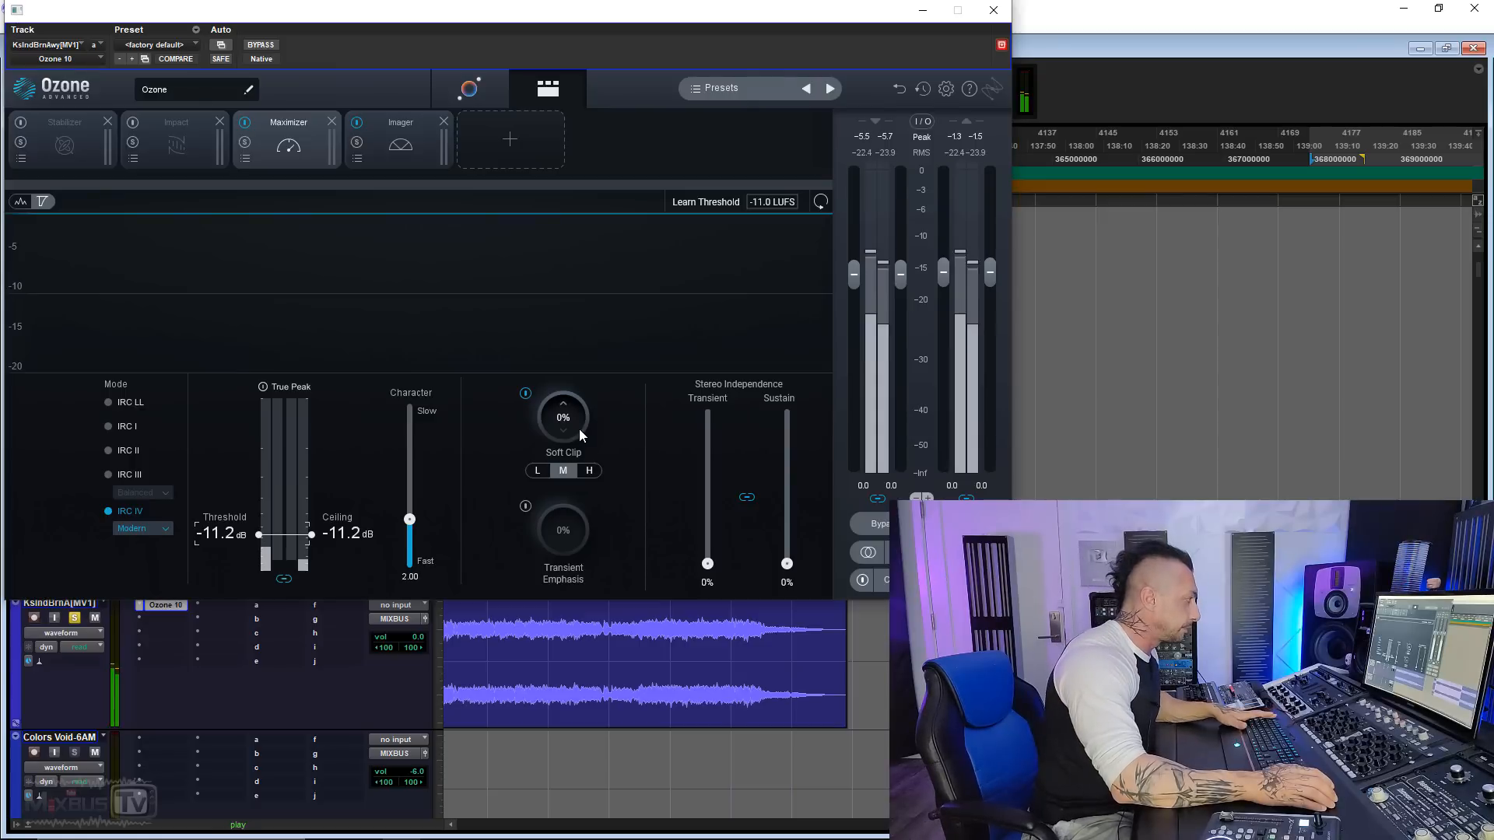
{"action": "left_click_drag", "start_coordinate": [579, 428], "coordinate": [585, 330]}
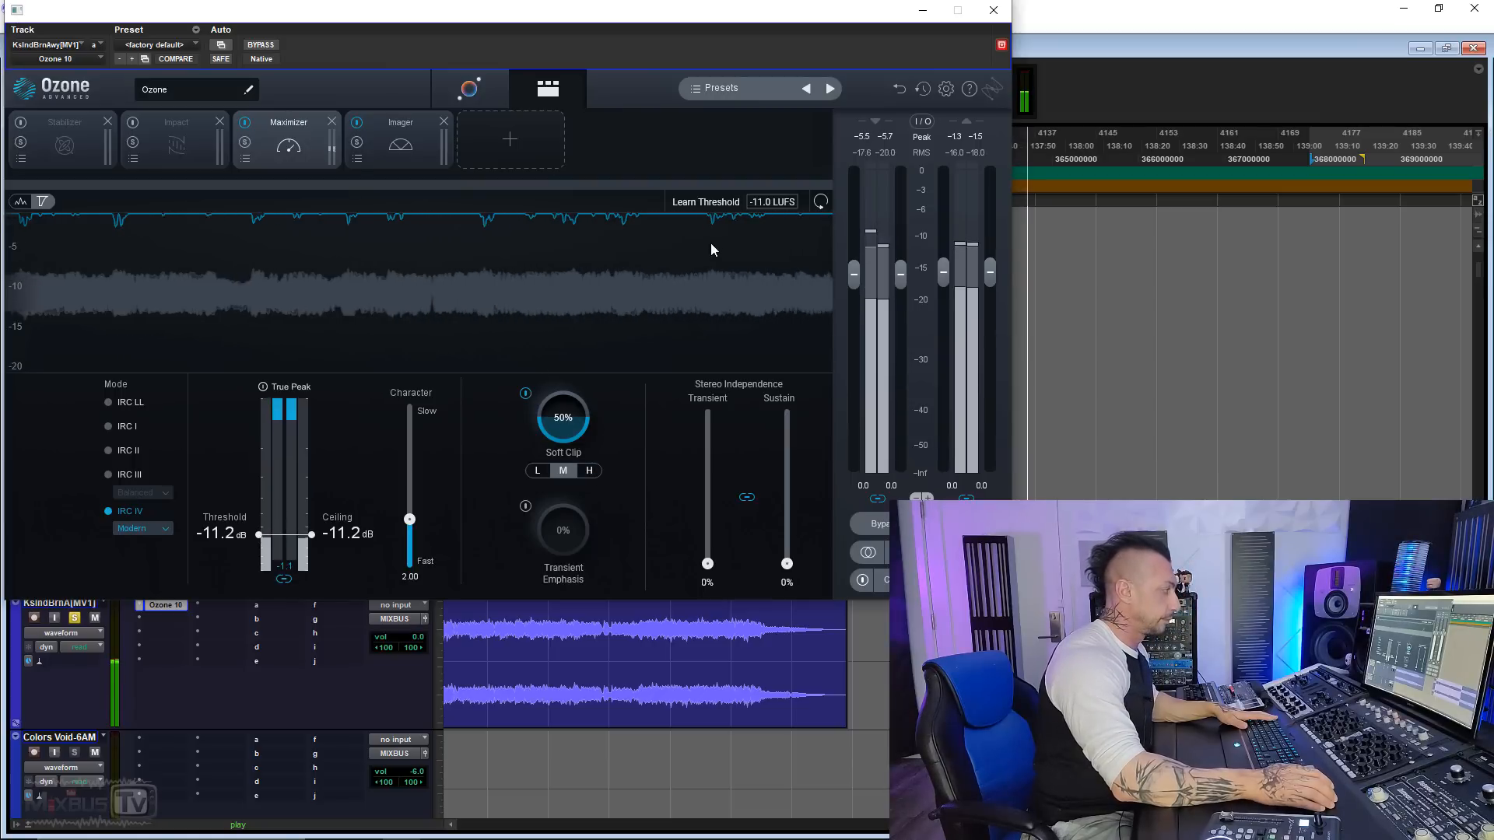
{"action": "left_click", "coordinate": [526, 393]}
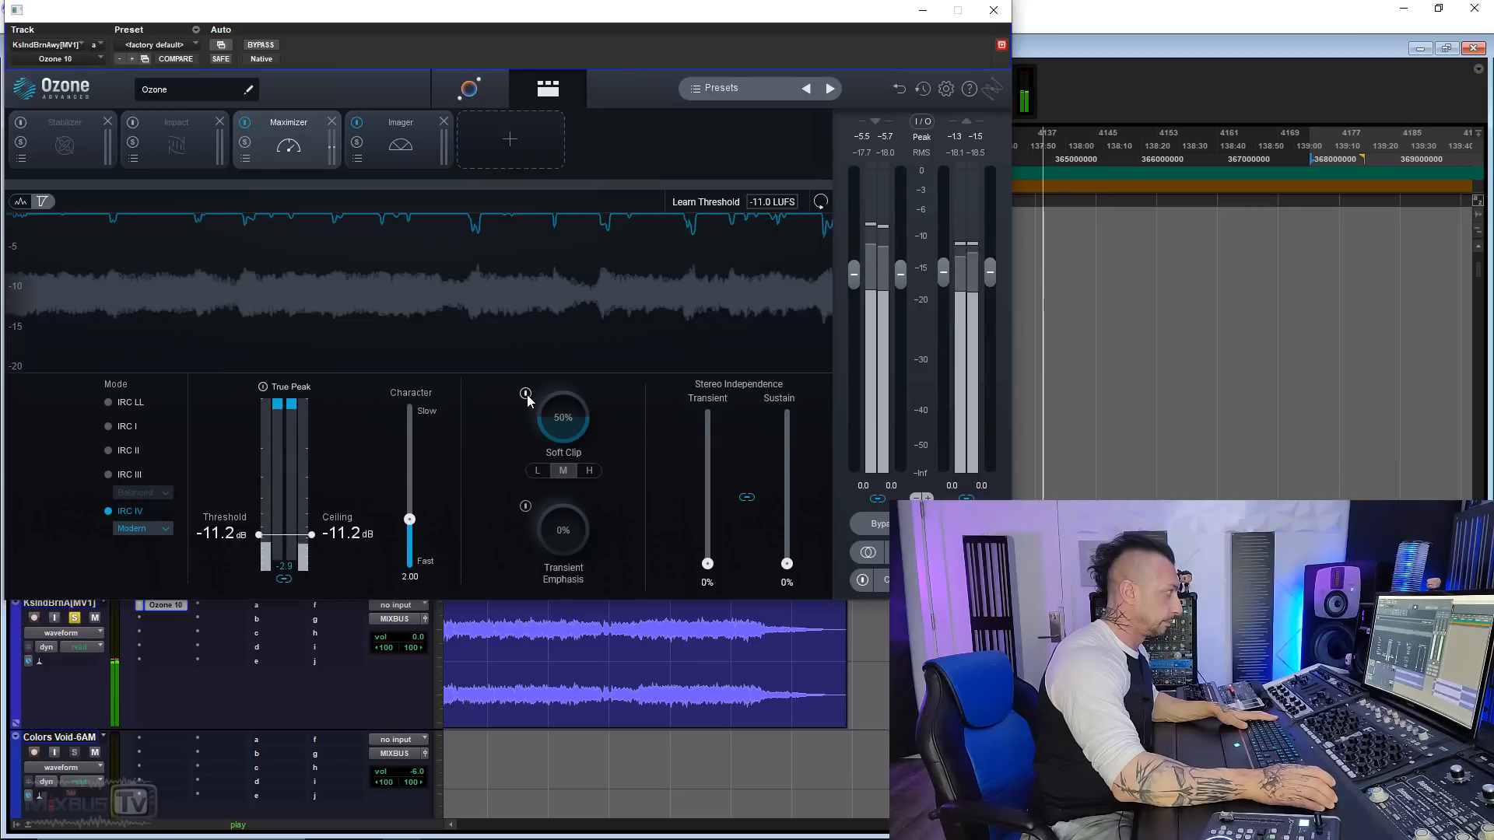
{"action": "left_click", "coordinate": [526, 393]}
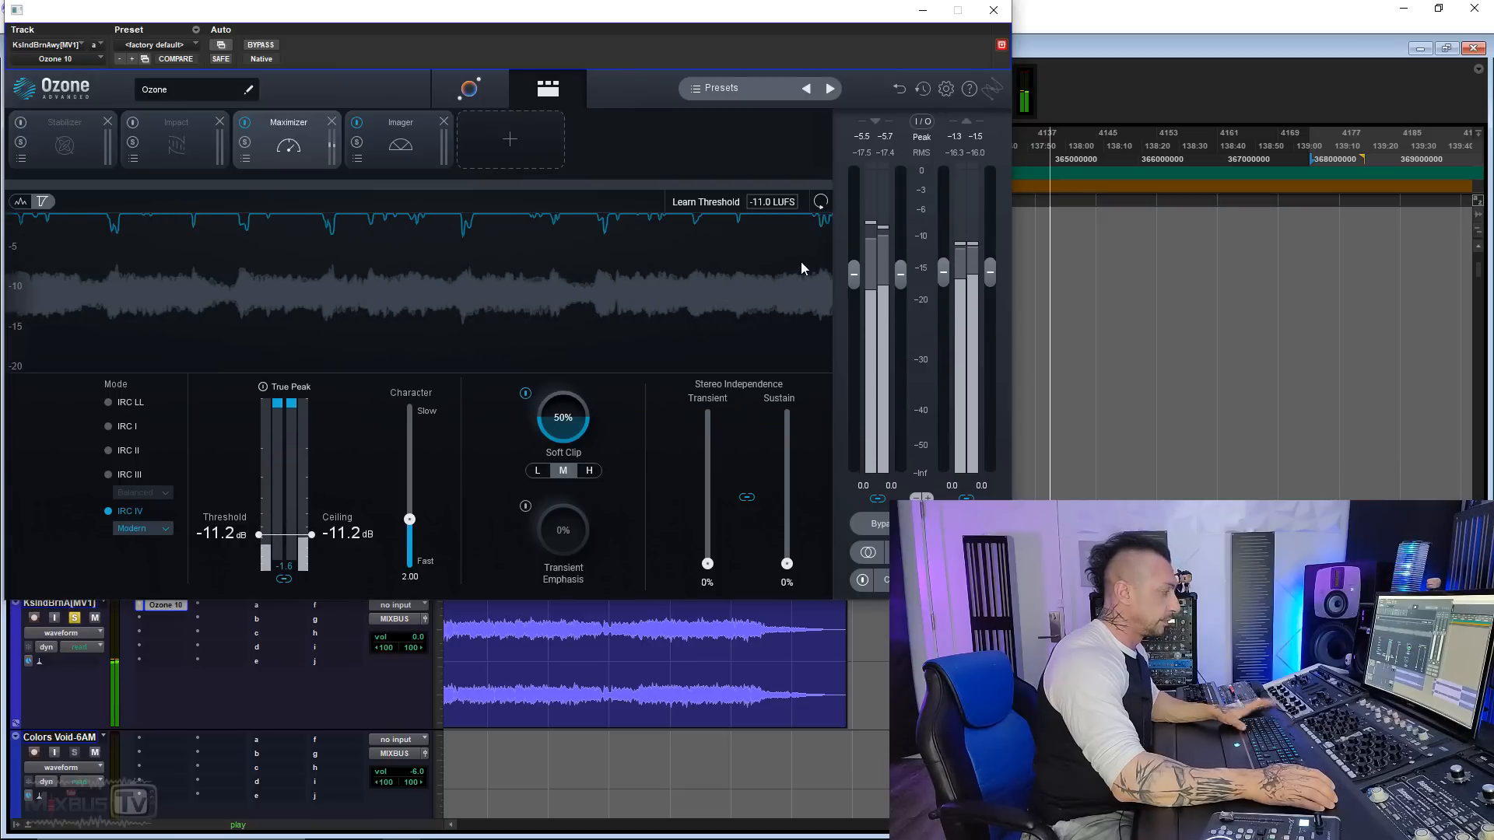
{"action": "key", "text": "space"}
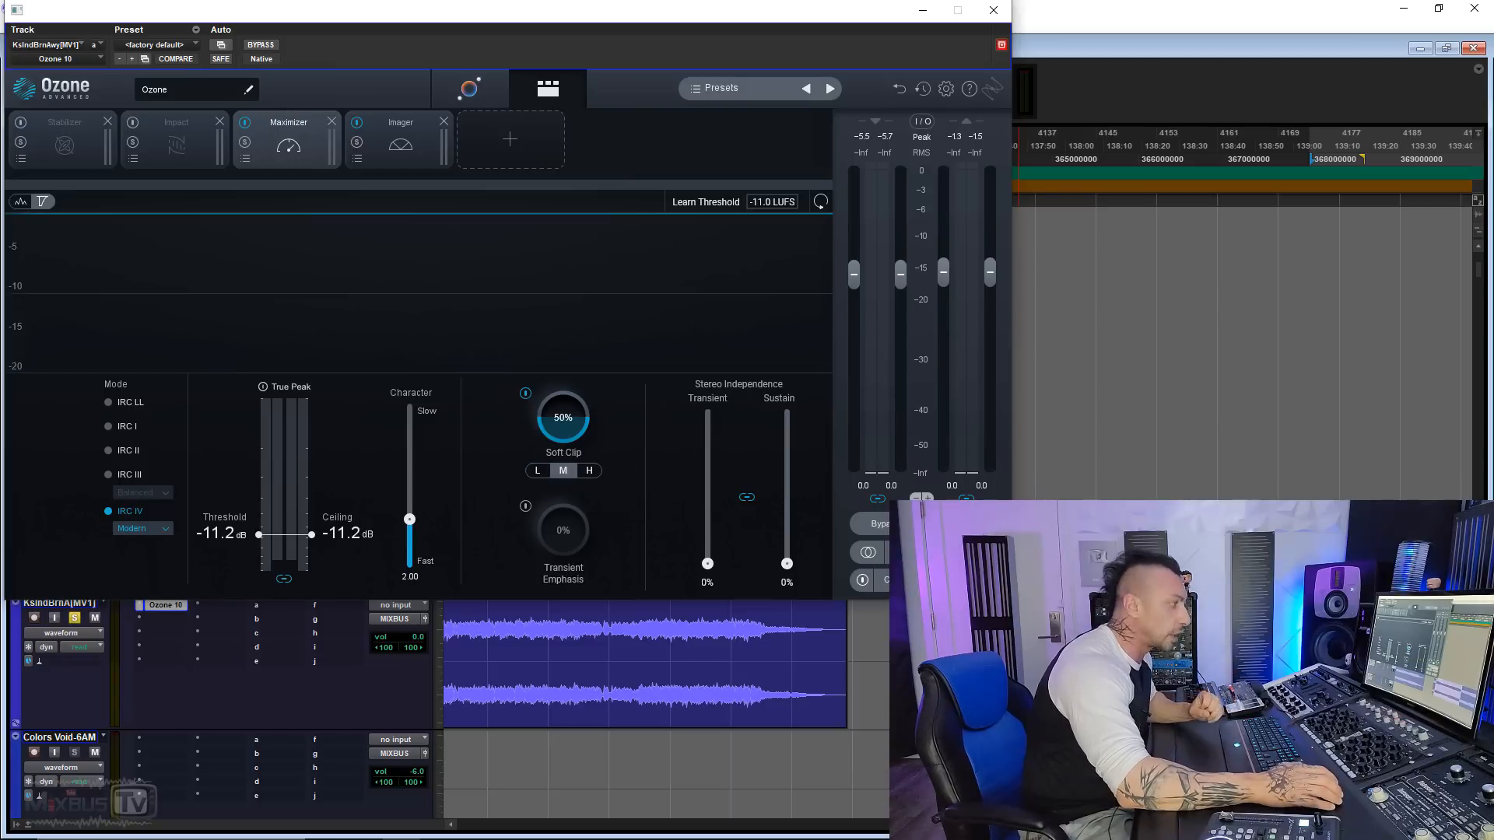
Enable gain matching and audition Soft Clip in H mode, raising it from 0% to 50% during playback
{"action": "left_click", "coordinate": [965, 524]}
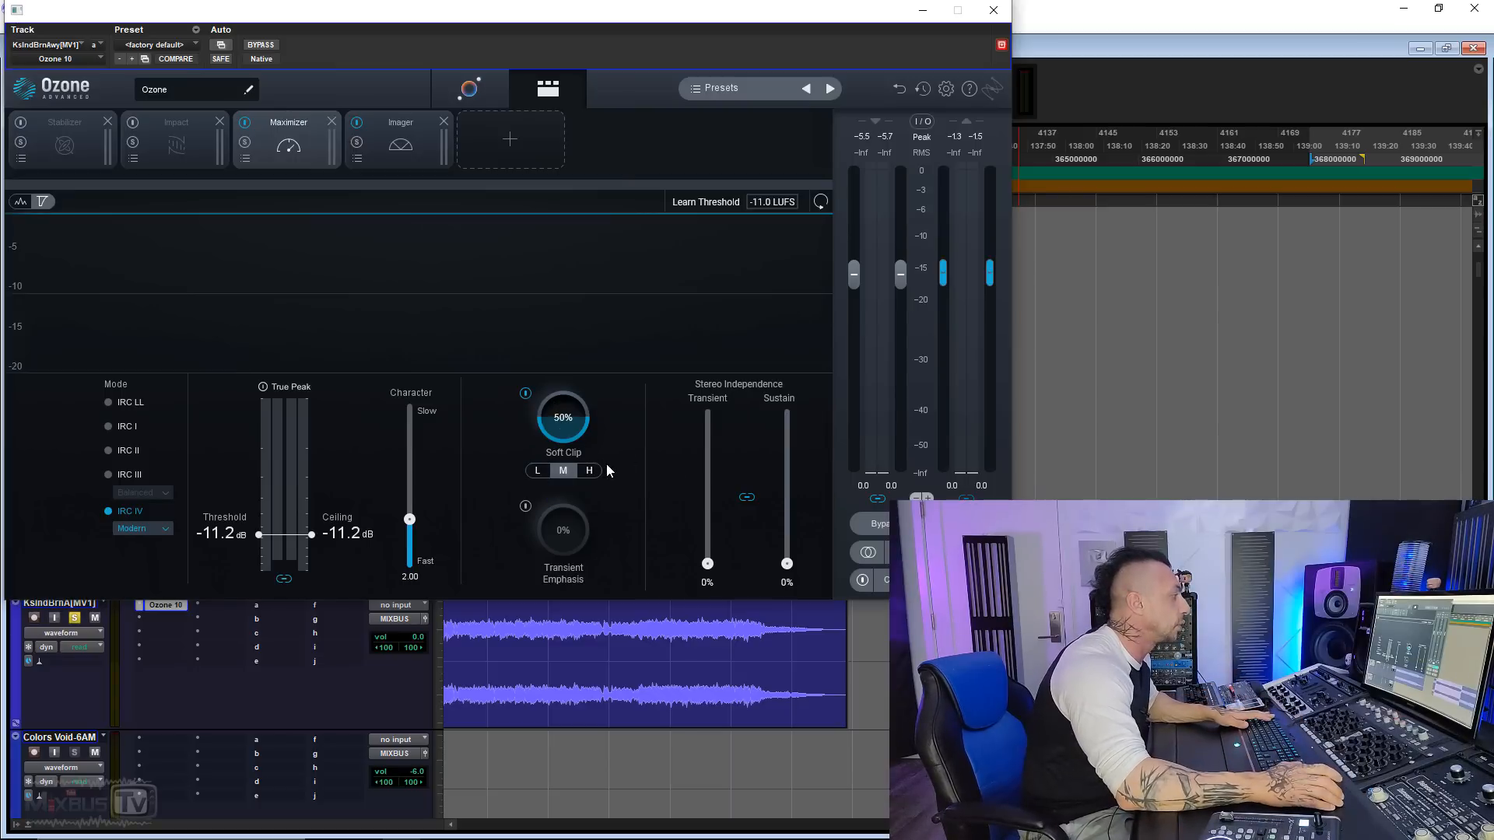
{"action": "left_click", "coordinate": [587, 472]}
{"action": "double_click", "coordinate": [561, 433]}
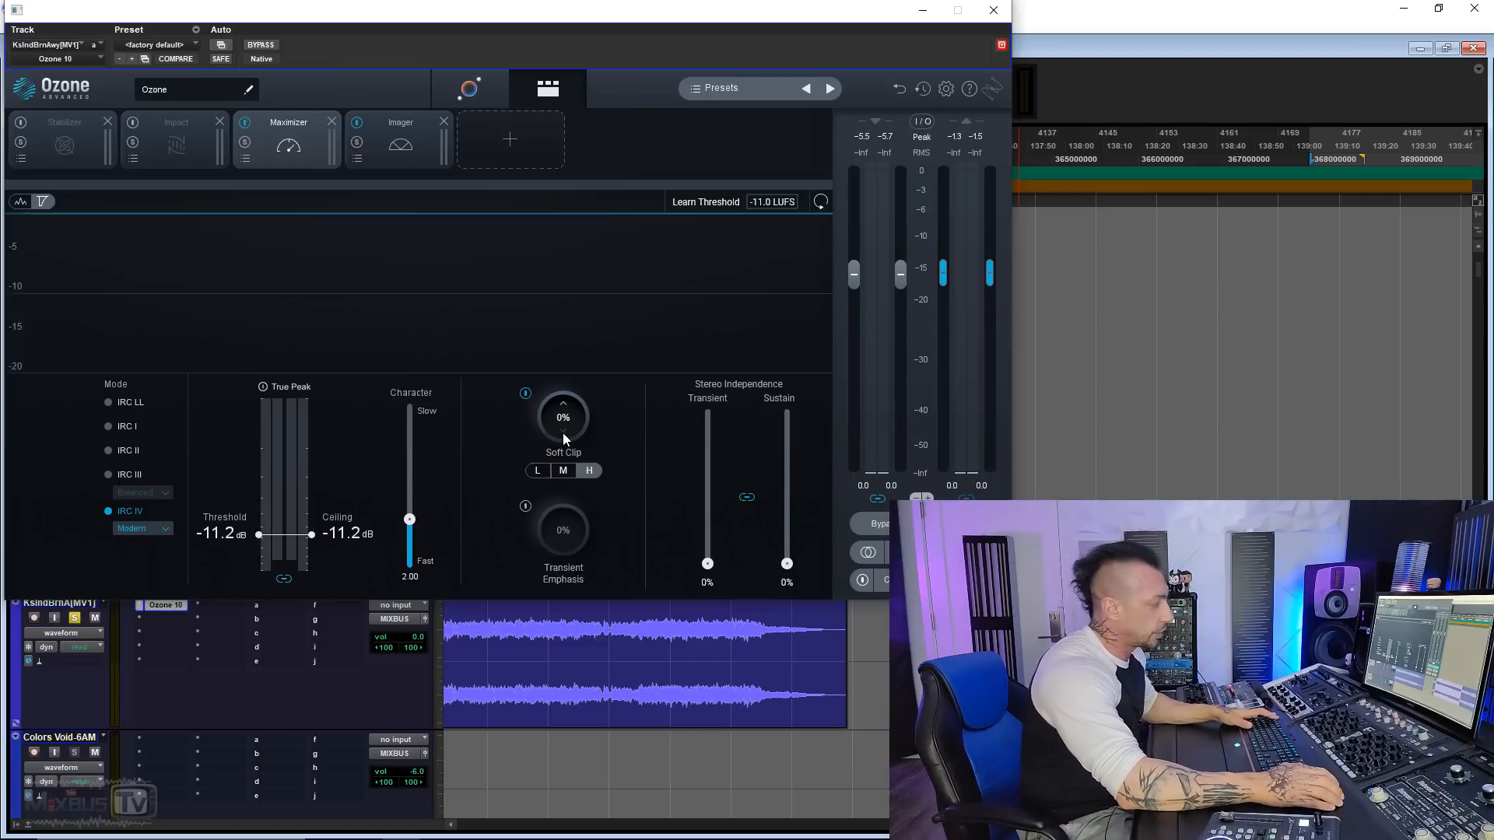
{"action": "key", "text": "space"}
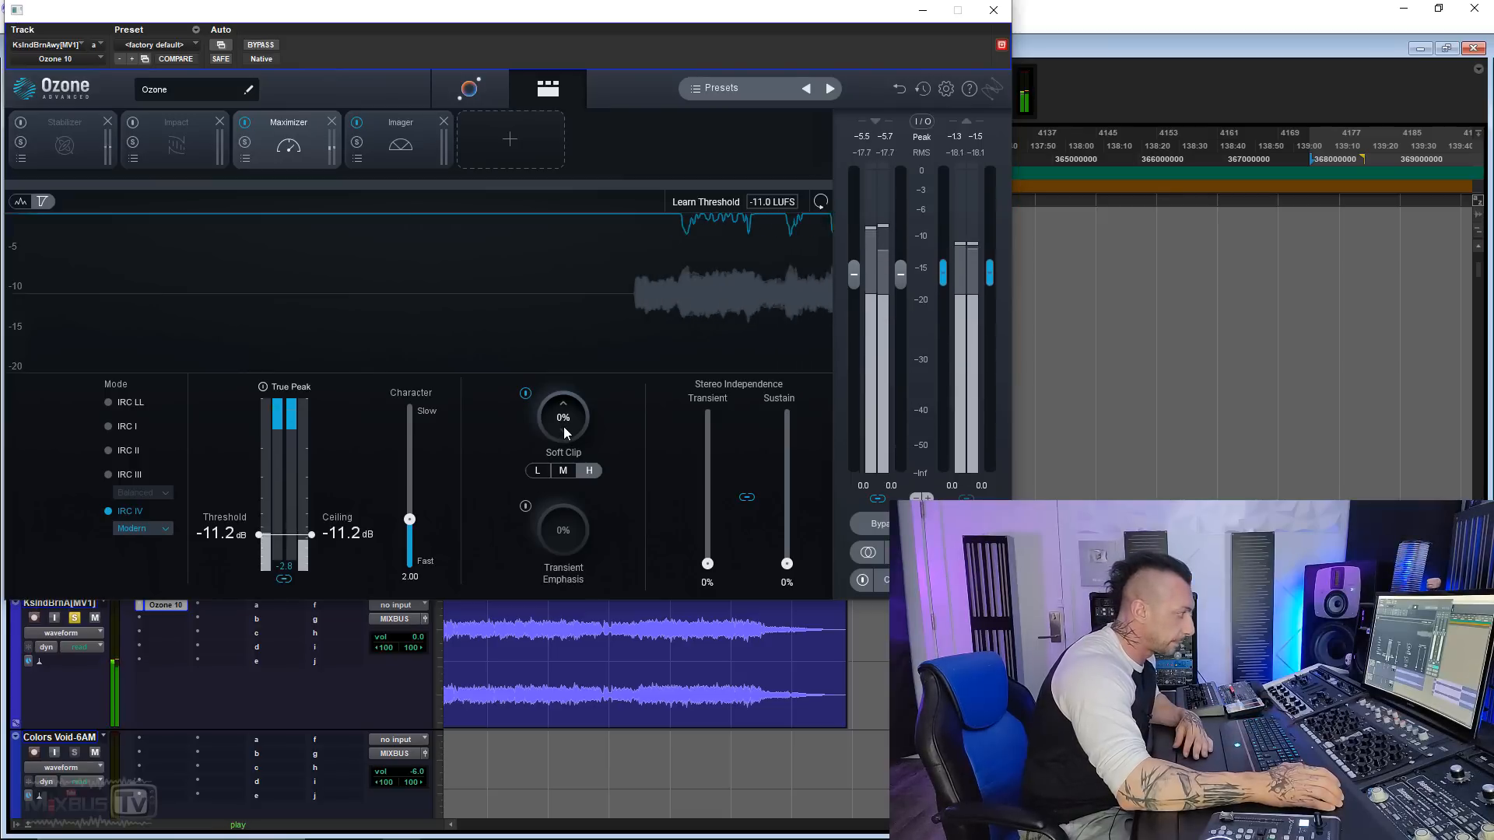
{"action": "left_click_drag", "start_coordinate": [563, 428], "coordinate": [579, 331]}
{"action": "key", "text": "space"}
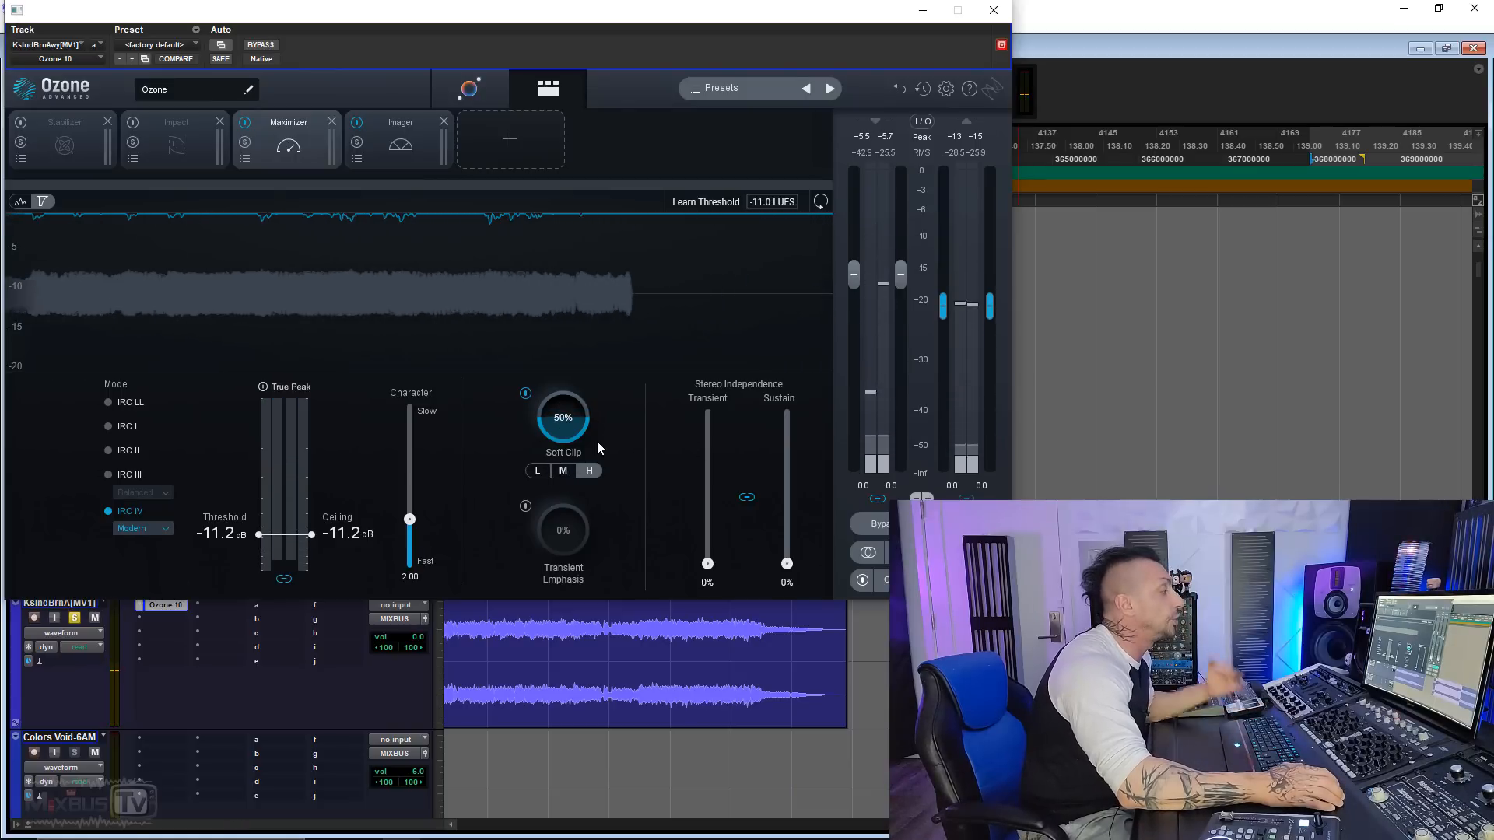
Switch Soft Clip to M and, during playback, try it at 71% with threshold and ceiling at -10.8 dB
{"action": "left_click", "coordinate": [565, 470]}
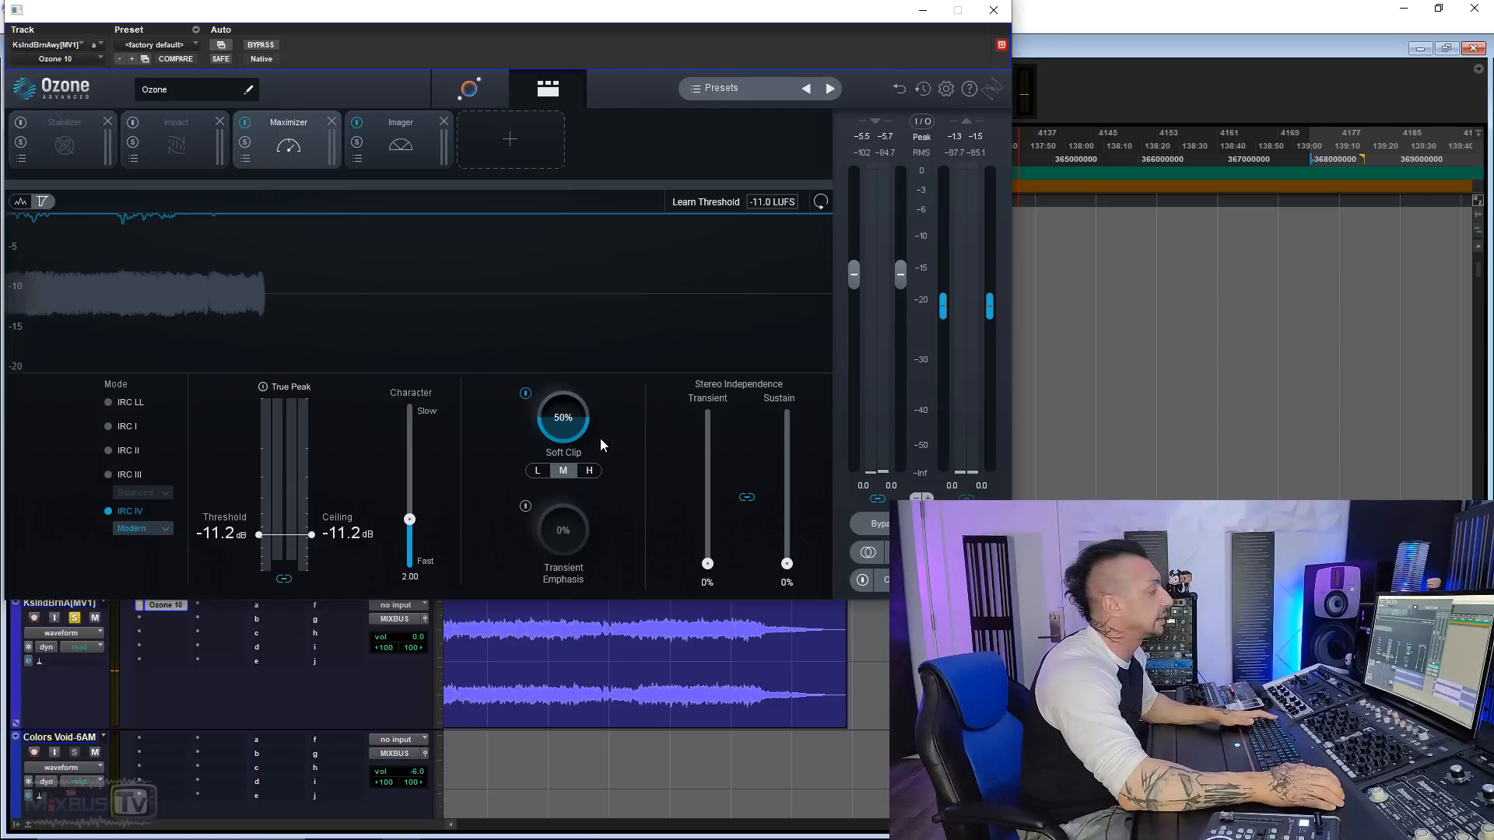
{"action": "key", "text": "space"}
{"action": "scroll", "coordinate": [574, 421], "scroll_direction": "up", "scroll_amount": 1}
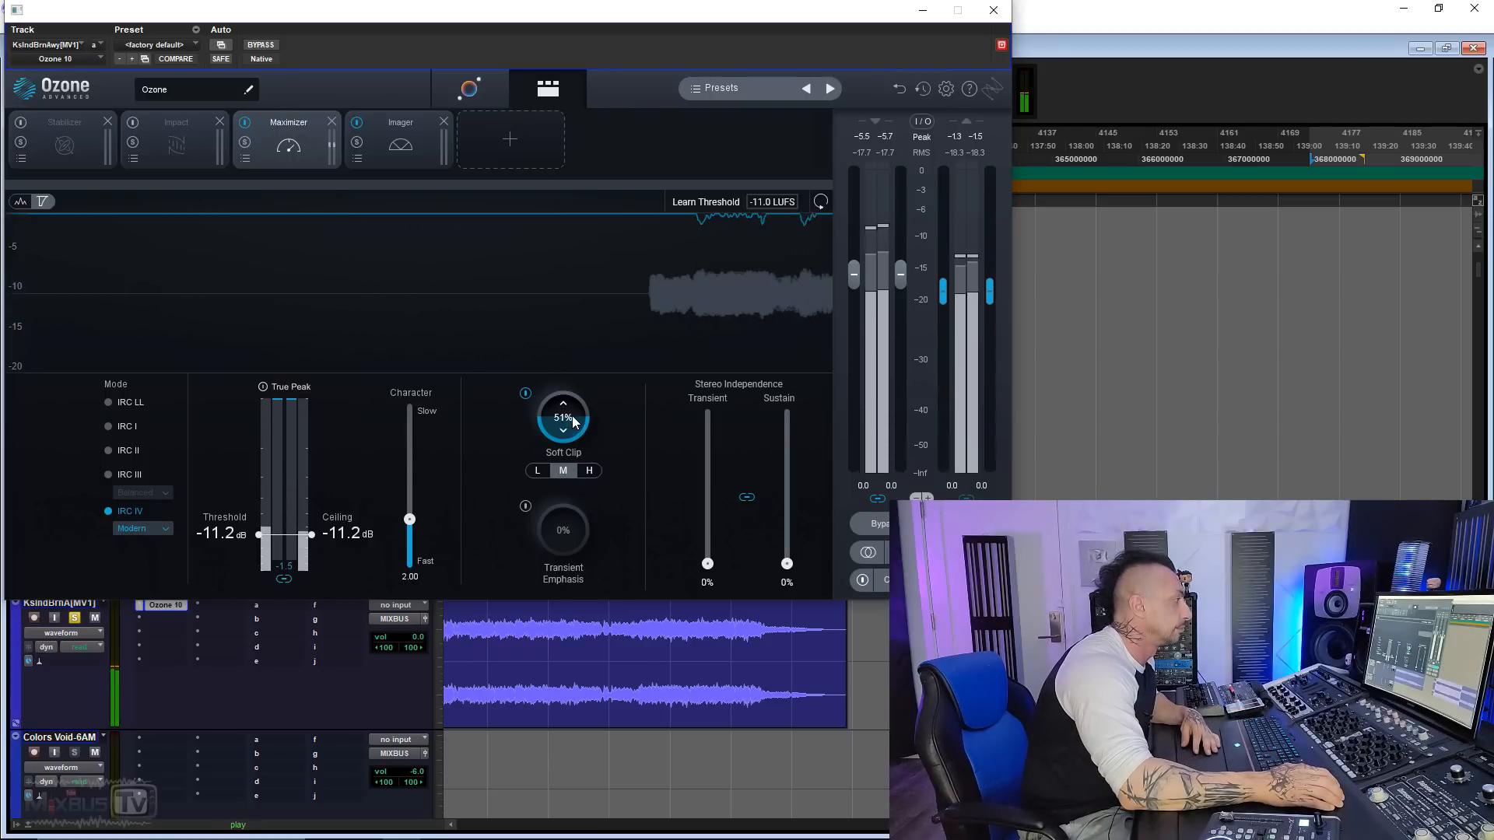
{"action": "scroll", "coordinate": [575, 422], "scroll_direction": "down", "scroll_amount": 1}
{"action": "scroll", "coordinate": [344, 540], "scroll_direction": "up", "scroll_amount": 1}
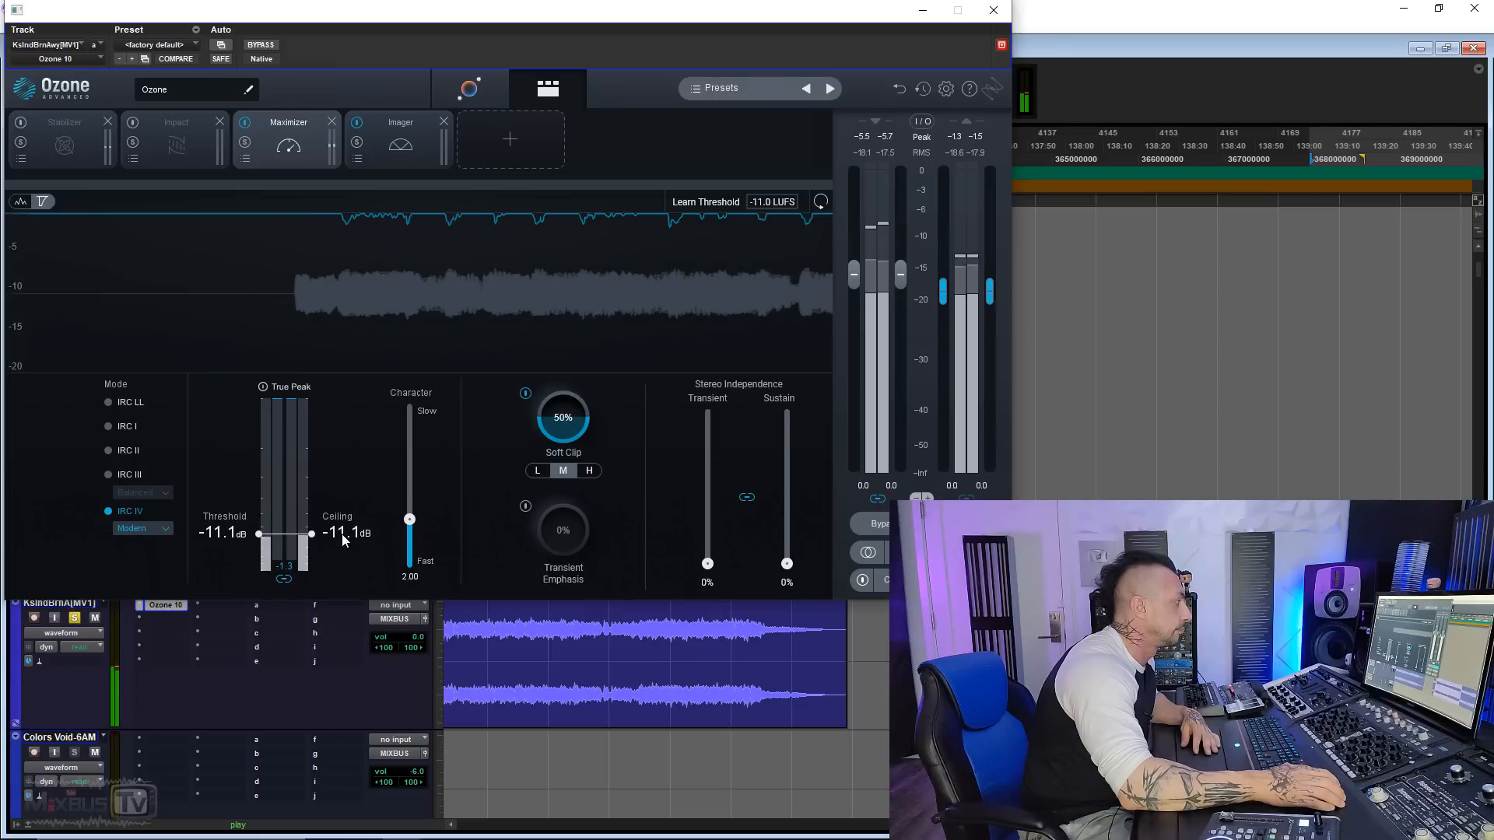
{"action": "scroll", "coordinate": [345, 540], "scroll_direction": "up", "scroll_amount": 3}
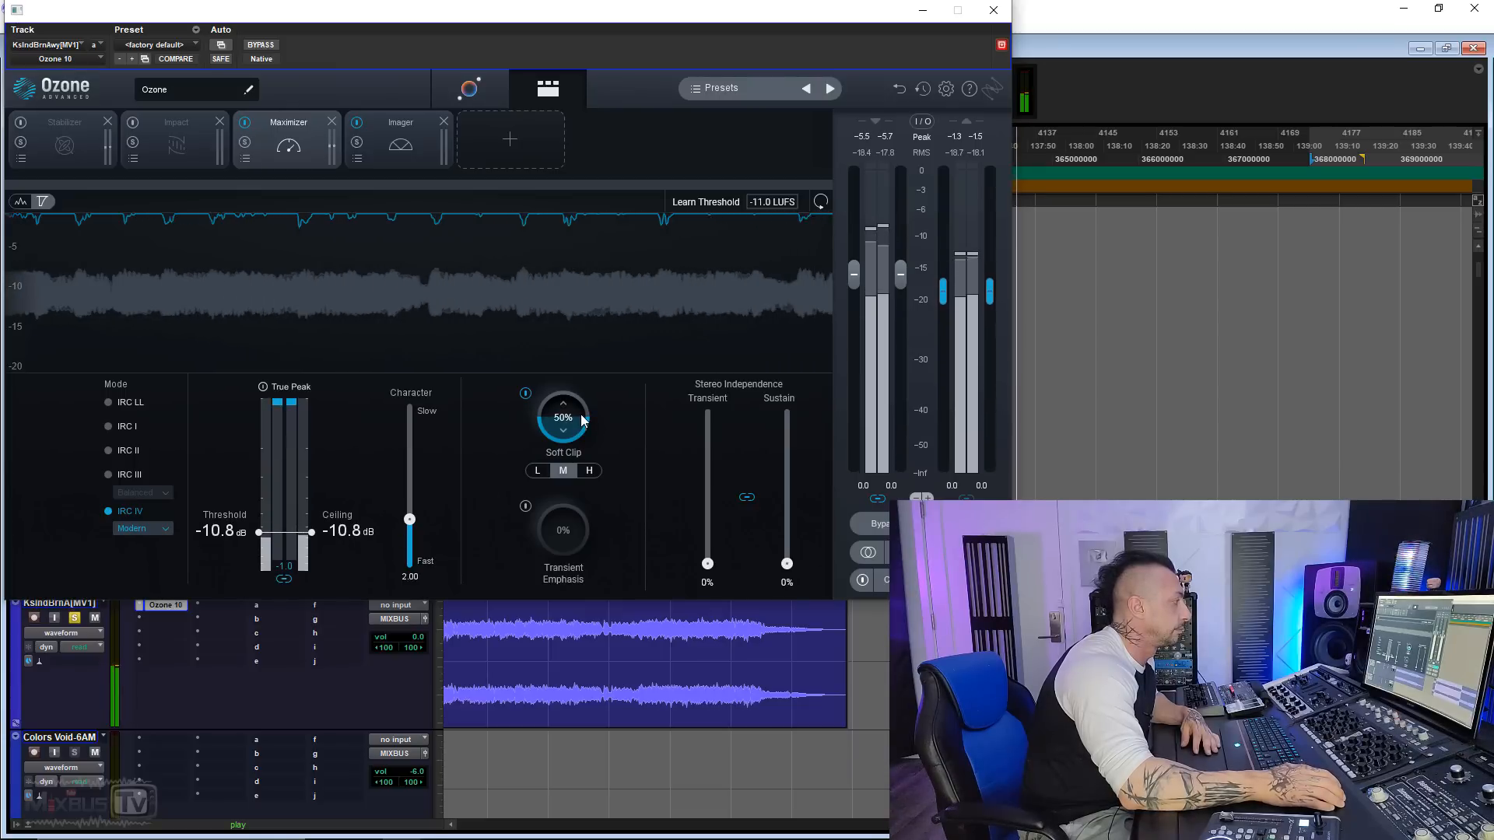
{"action": "left_click_drag", "start_coordinate": [570, 413], "coordinate": [582, 381]}
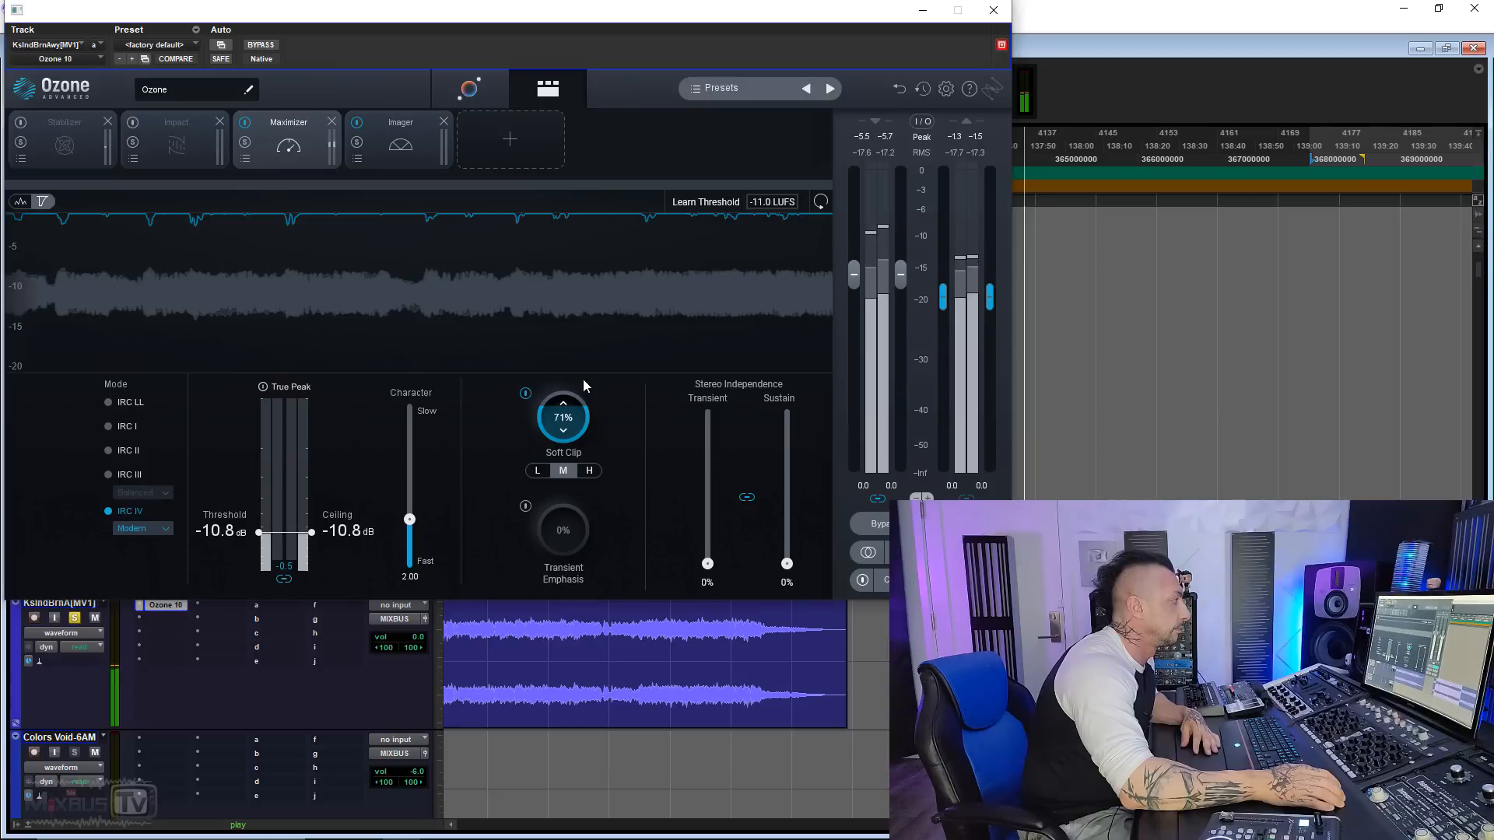
Switch Soft Clip to L at 0%, stop the track, and set threshold and ceiling back to -11.2 dB
{"action": "left_click", "coordinate": [540, 471]}
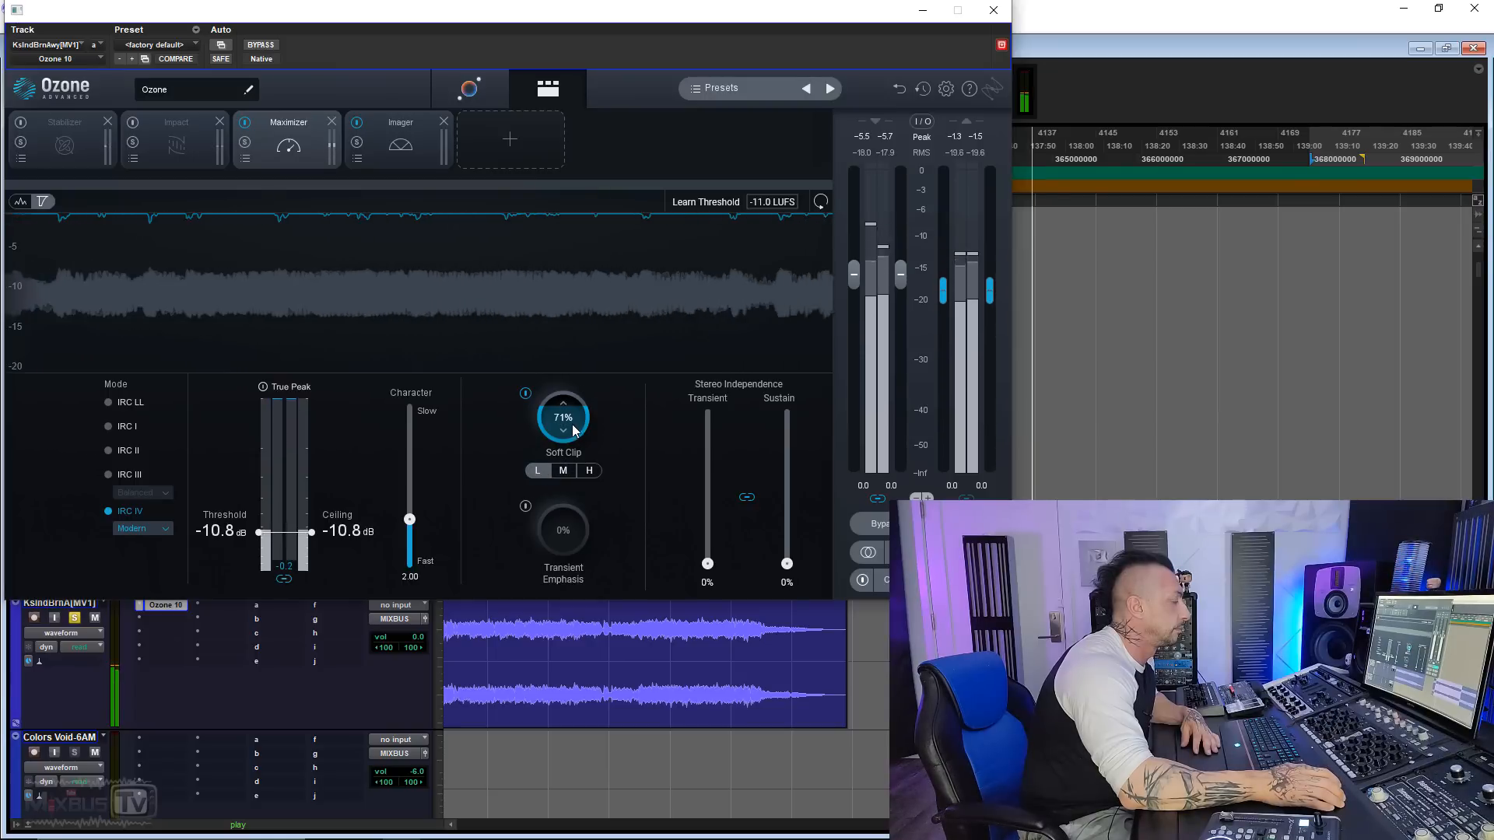
{"action": "left_click_drag", "start_coordinate": [574, 418], "coordinate": [563, 591]}
{"action": "key", "text": "space"}
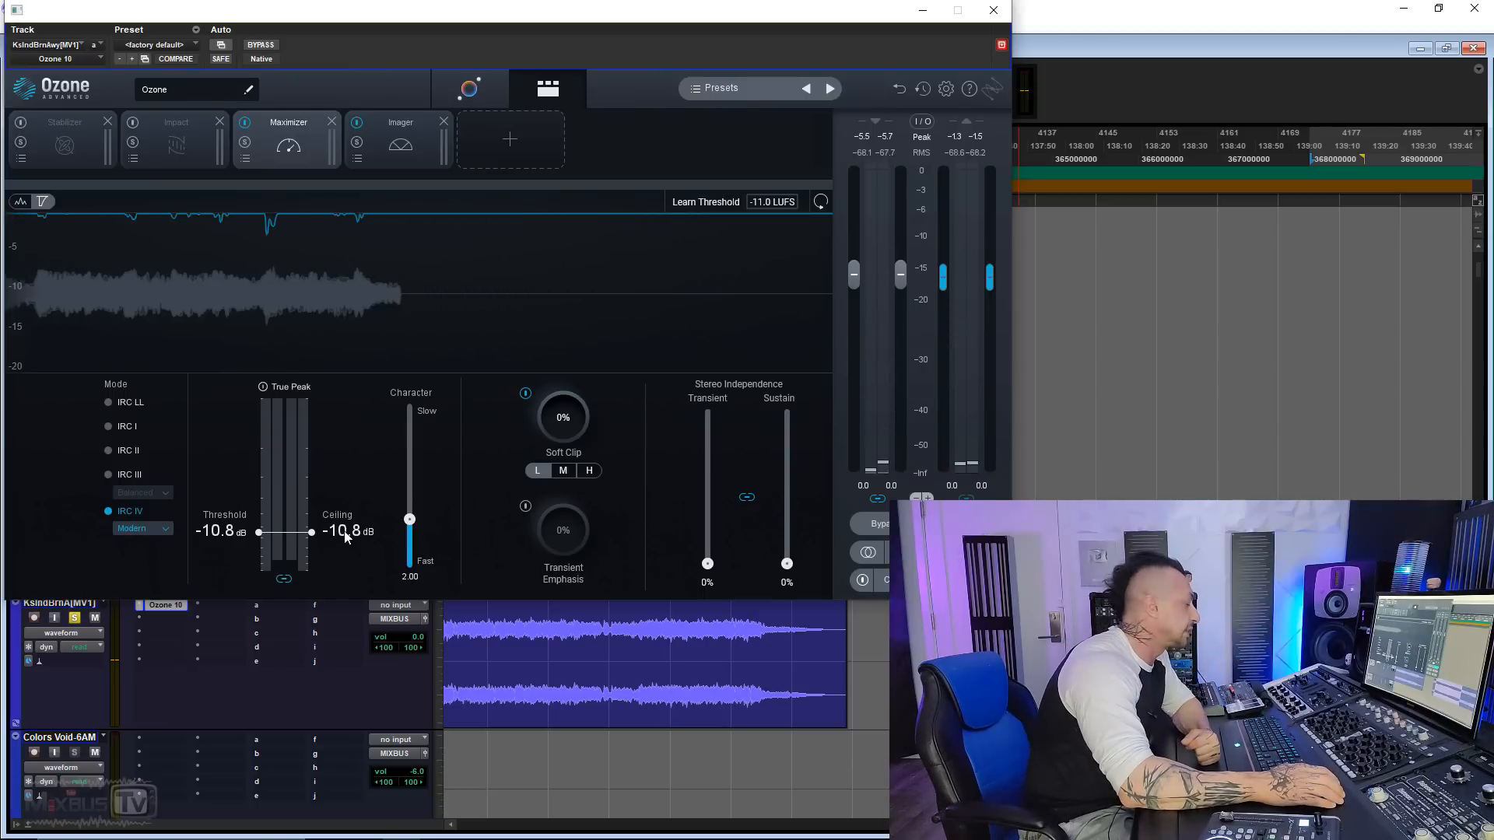
{"action": "scroll", "coordinate": [346, 535], "scroll_direction": "down", "scroll_amount": 4}
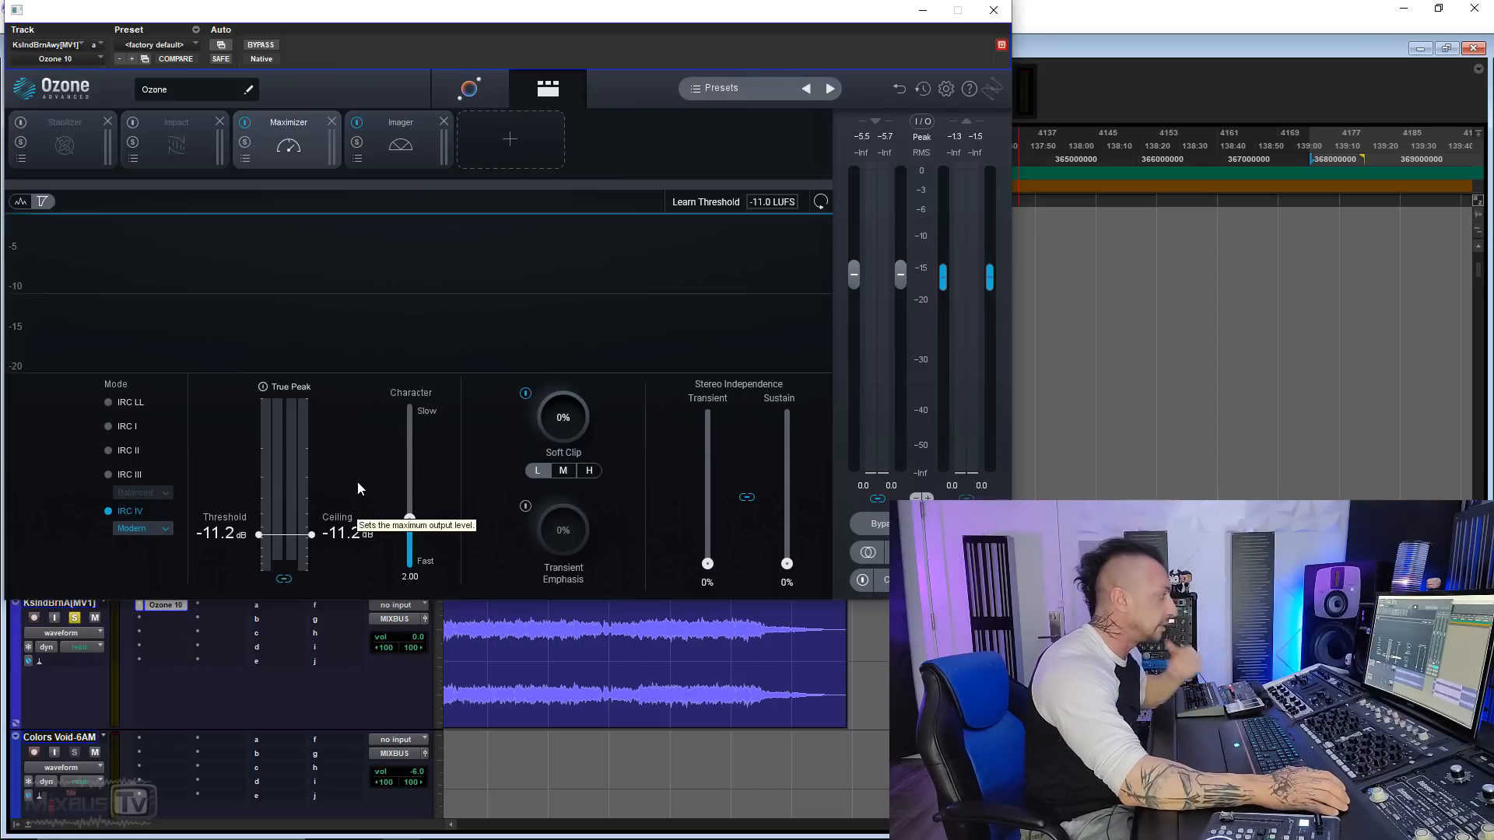
Change the IRC IV style to Transient and audition Soft Clip at about 58% during playback
{"action": "left_click", "coordinate": [144, 529]}
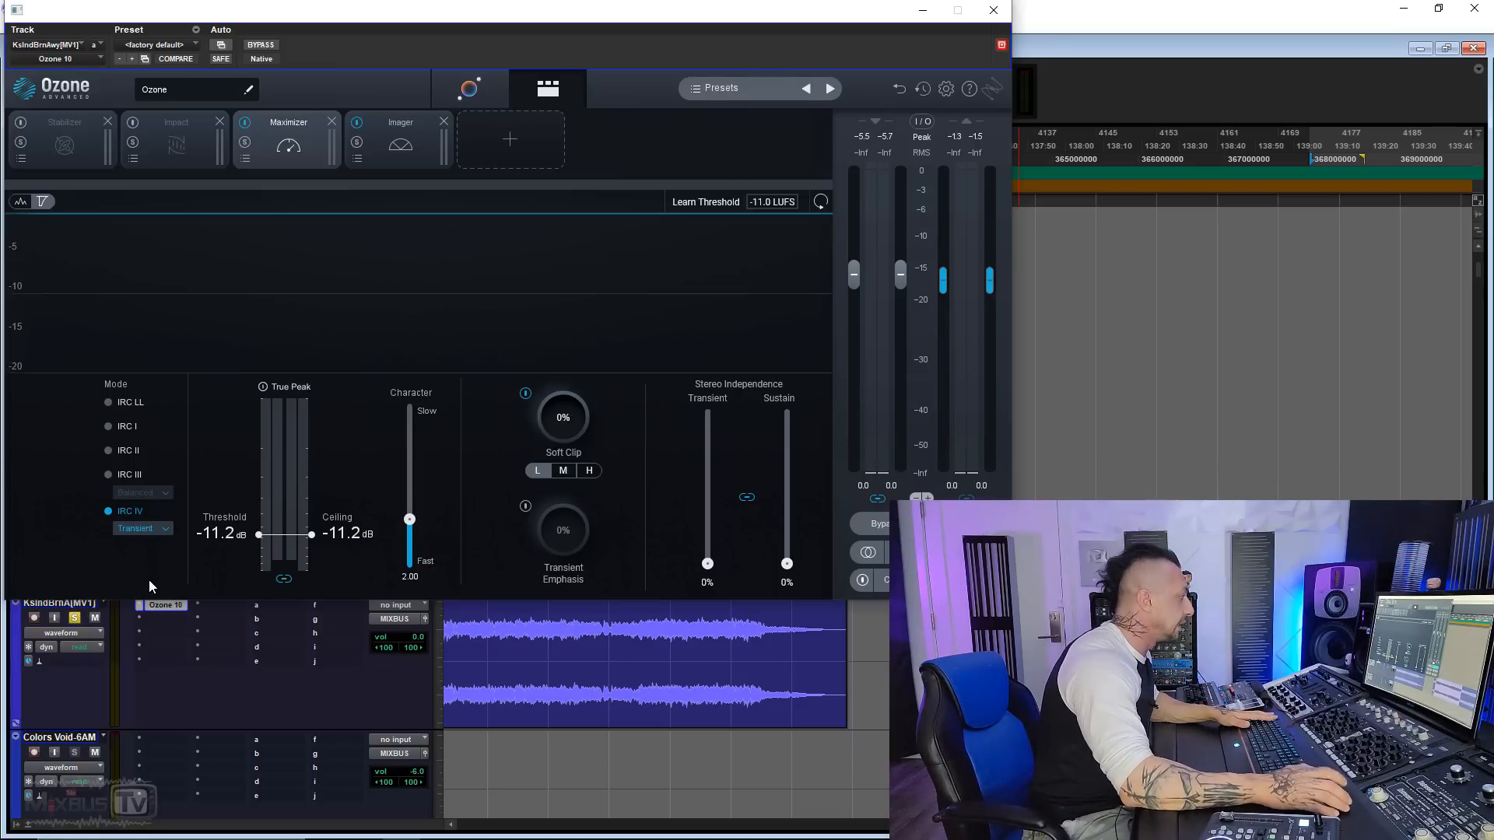
{"action": "left_click", "coordinate": [152, 567]}
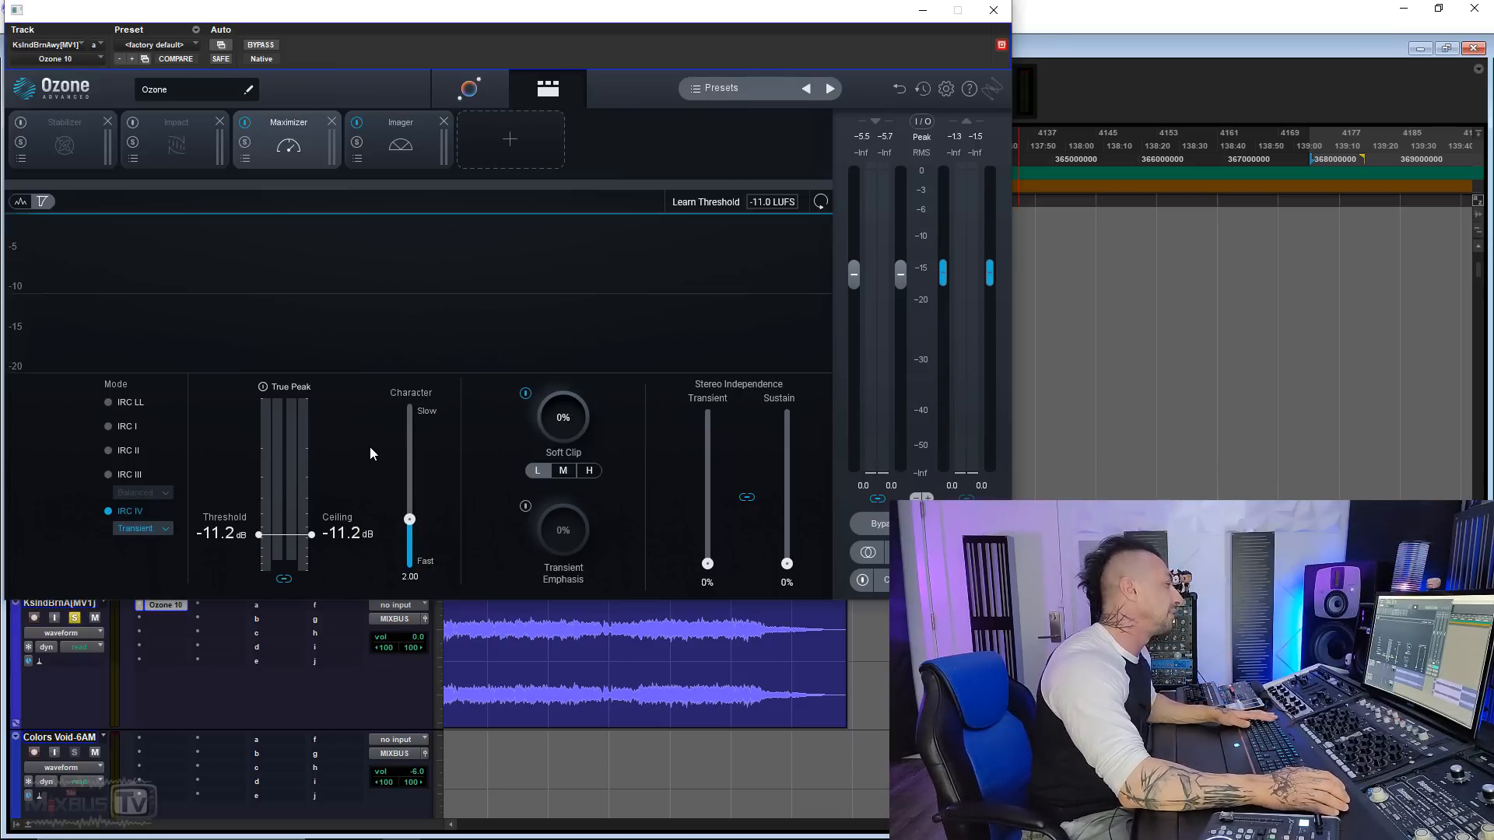
{"action": "key", "text": "space"}
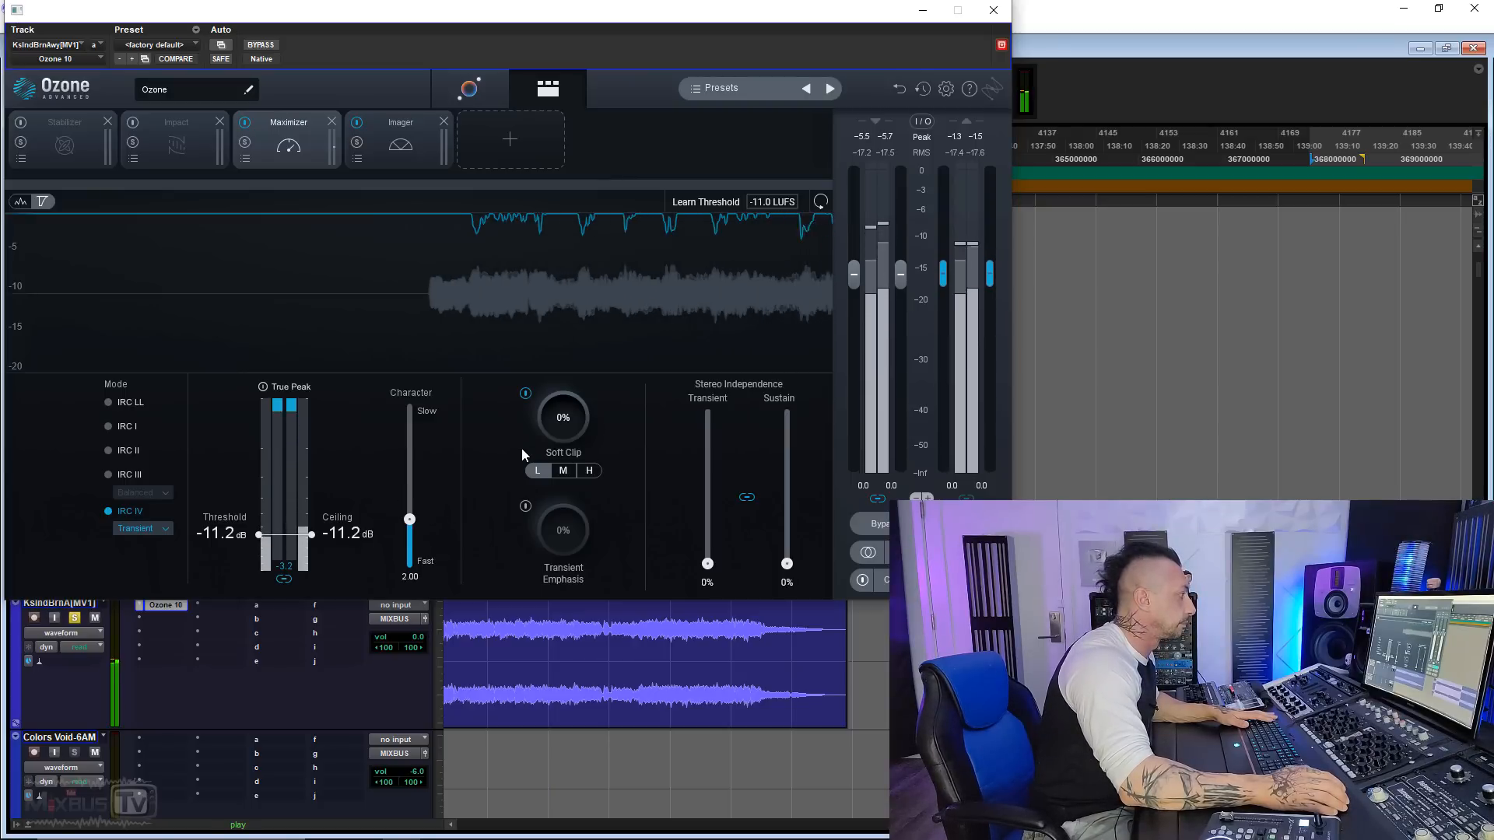
{"action": "scroll", "coordinate": [576, 418], "scroll_direction": "up", "scroll_amount": 2}
{"action": "left_click_drag", "start_coordinate": [576, 418], "coordinate": [585, 309]}
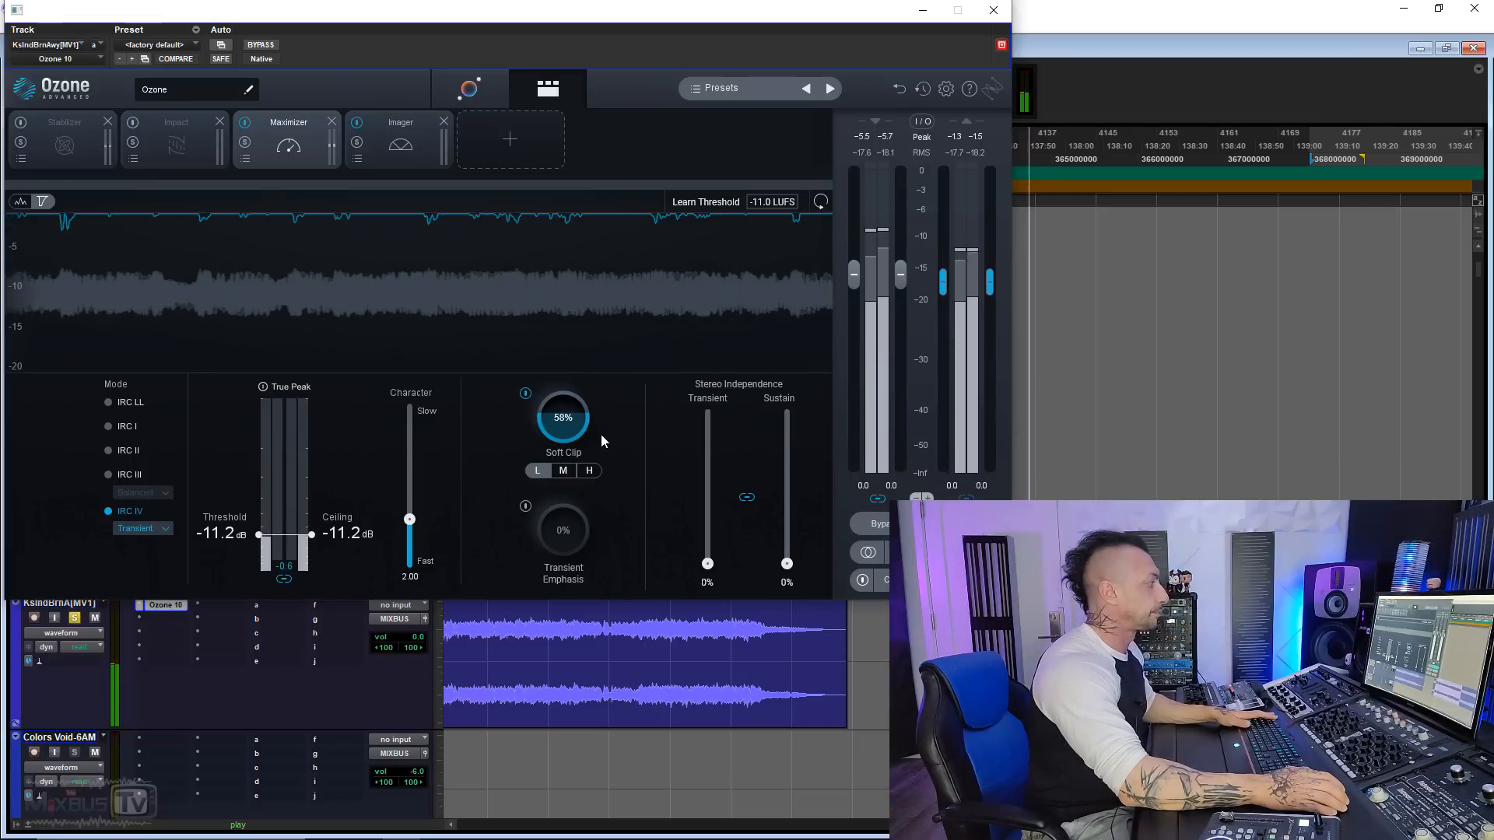
{"action": "key", "text": "space"}
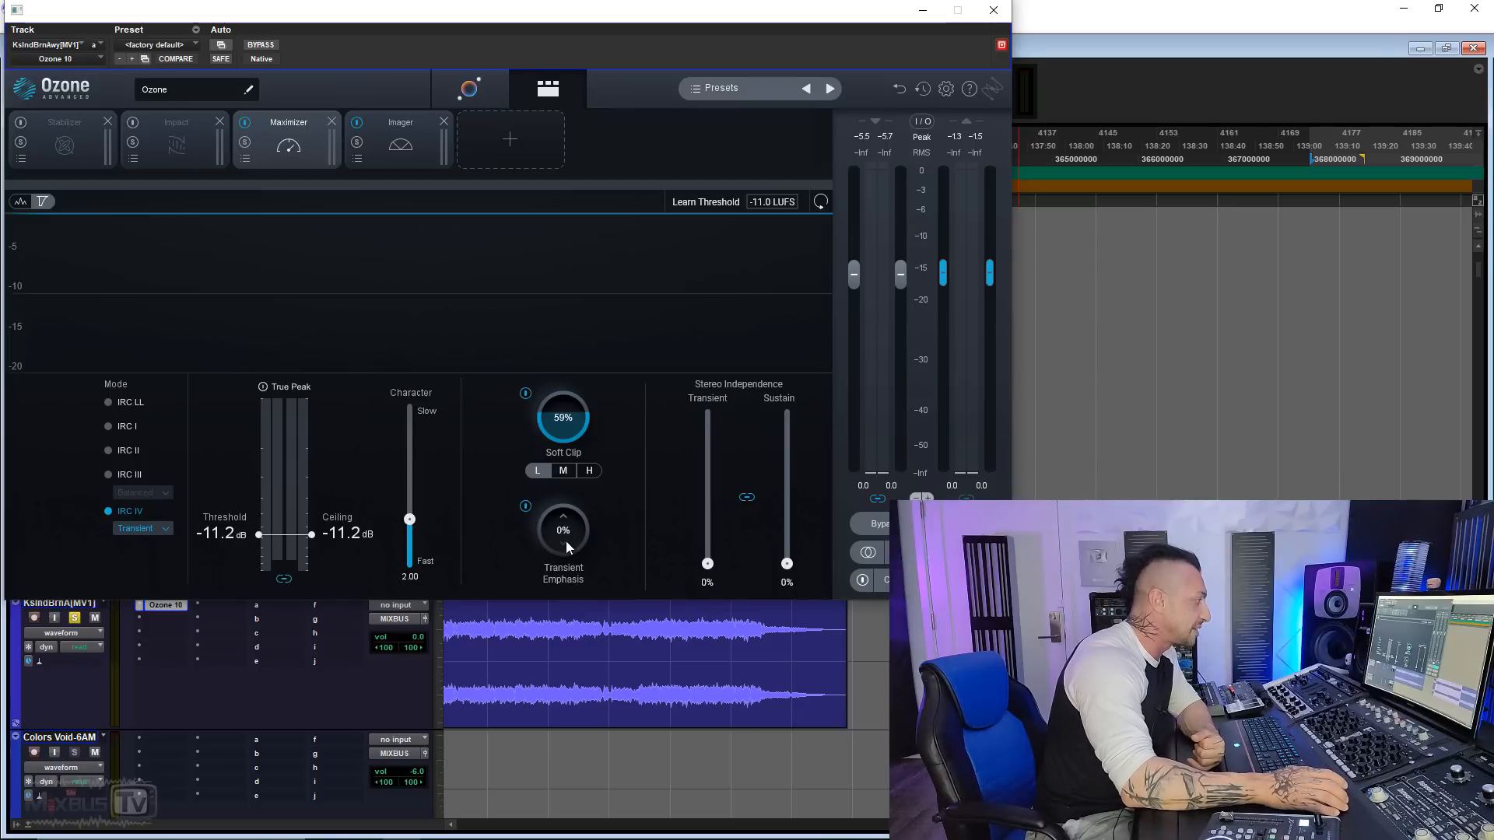
Return the IRC IV style to Modern and set the Maximizer's Transient Emphasis to 91%
{"action": "left_click_drag", "start_coordinate": [568, 547], "coordinate": [572, 470]}
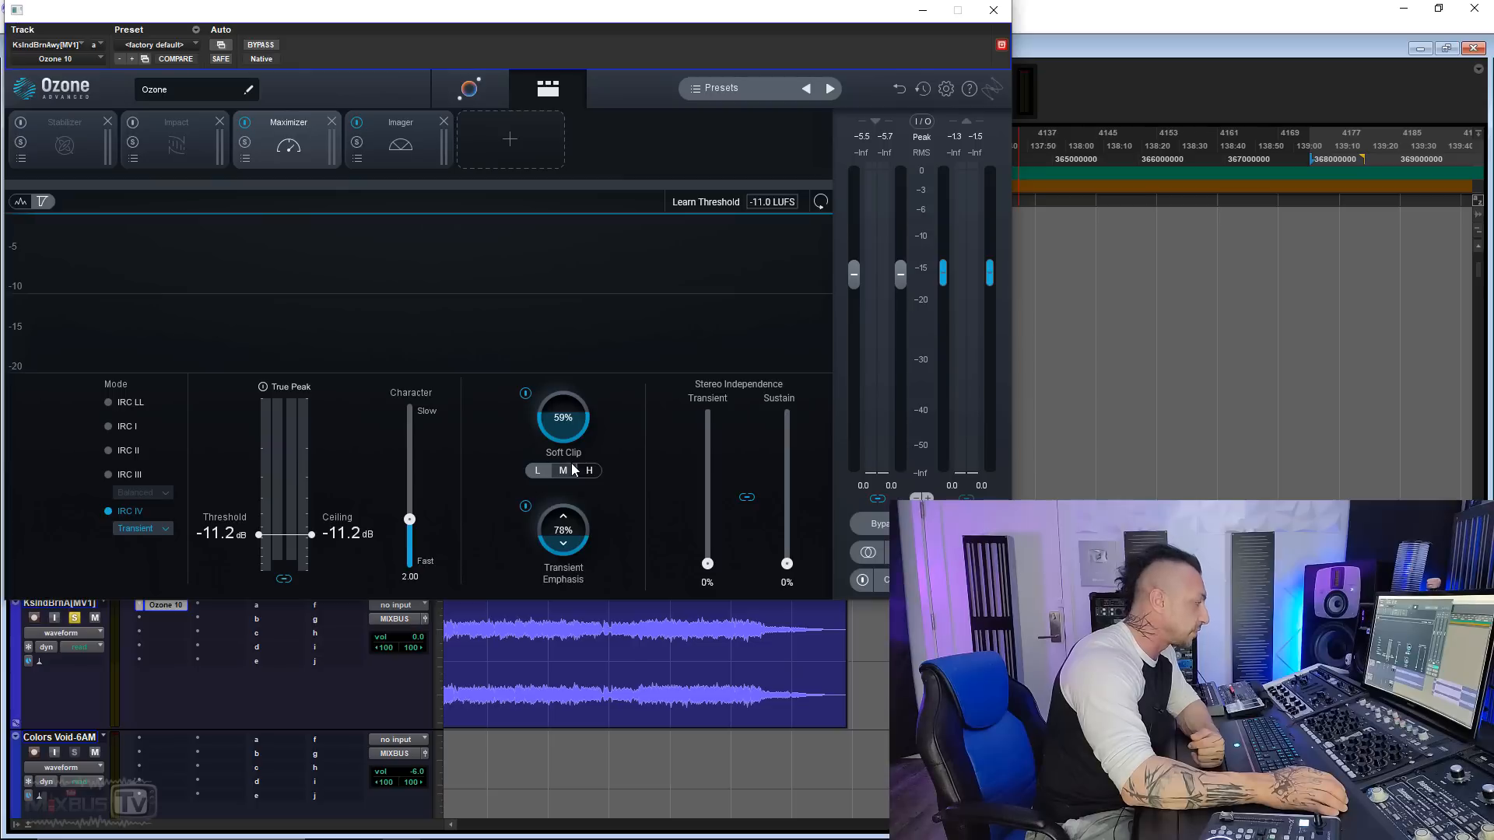
{"action": "left_click", "coordinate": [141, 532]}
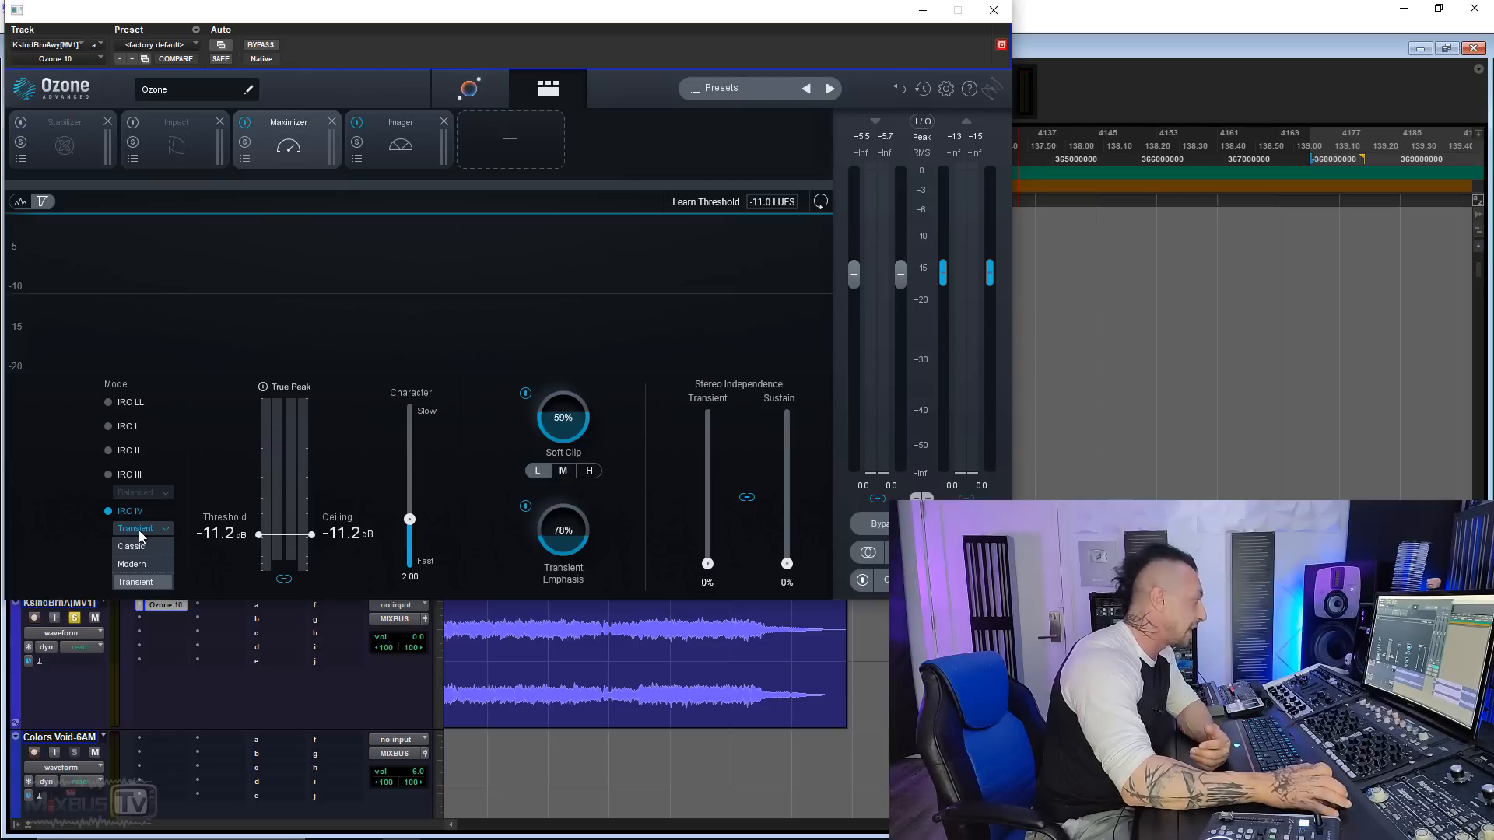
{"action": "left_click", "coordinate": [150, 563]}
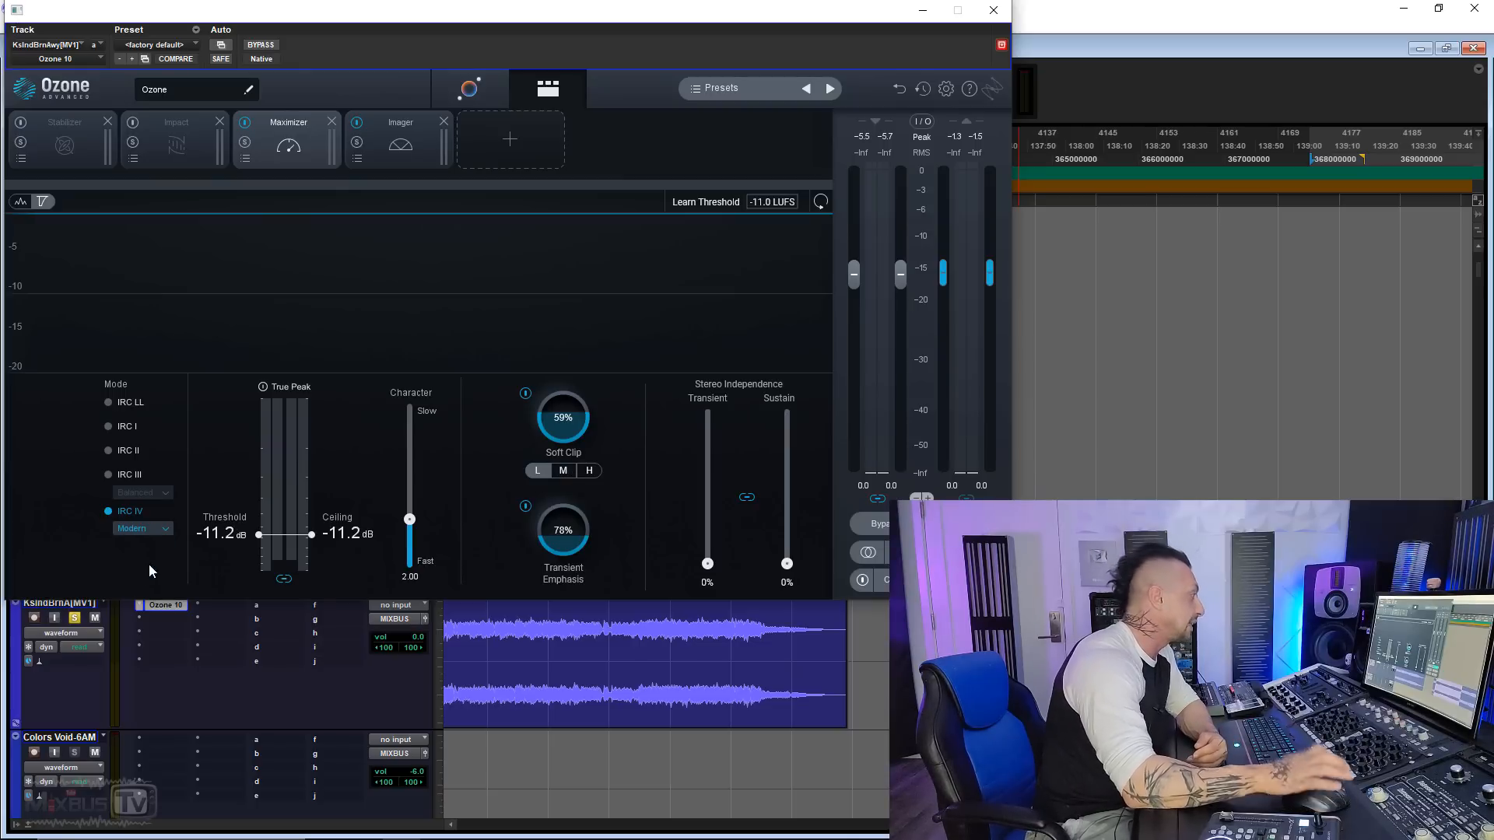
{"action": "left_click", "coordinate": [135, 531]}
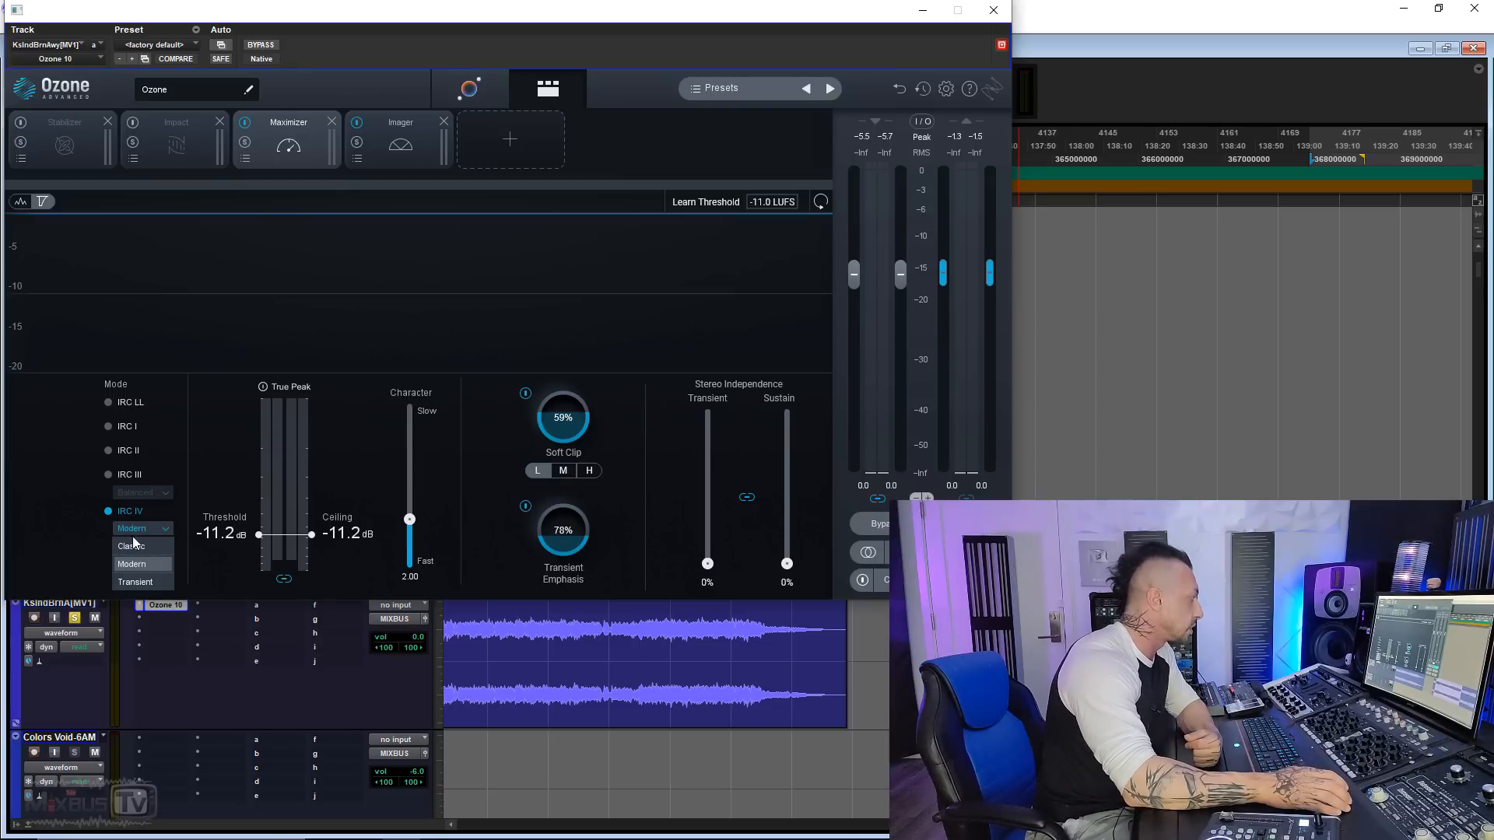
{"action": "left_click", "coordinate": [141, 569]}
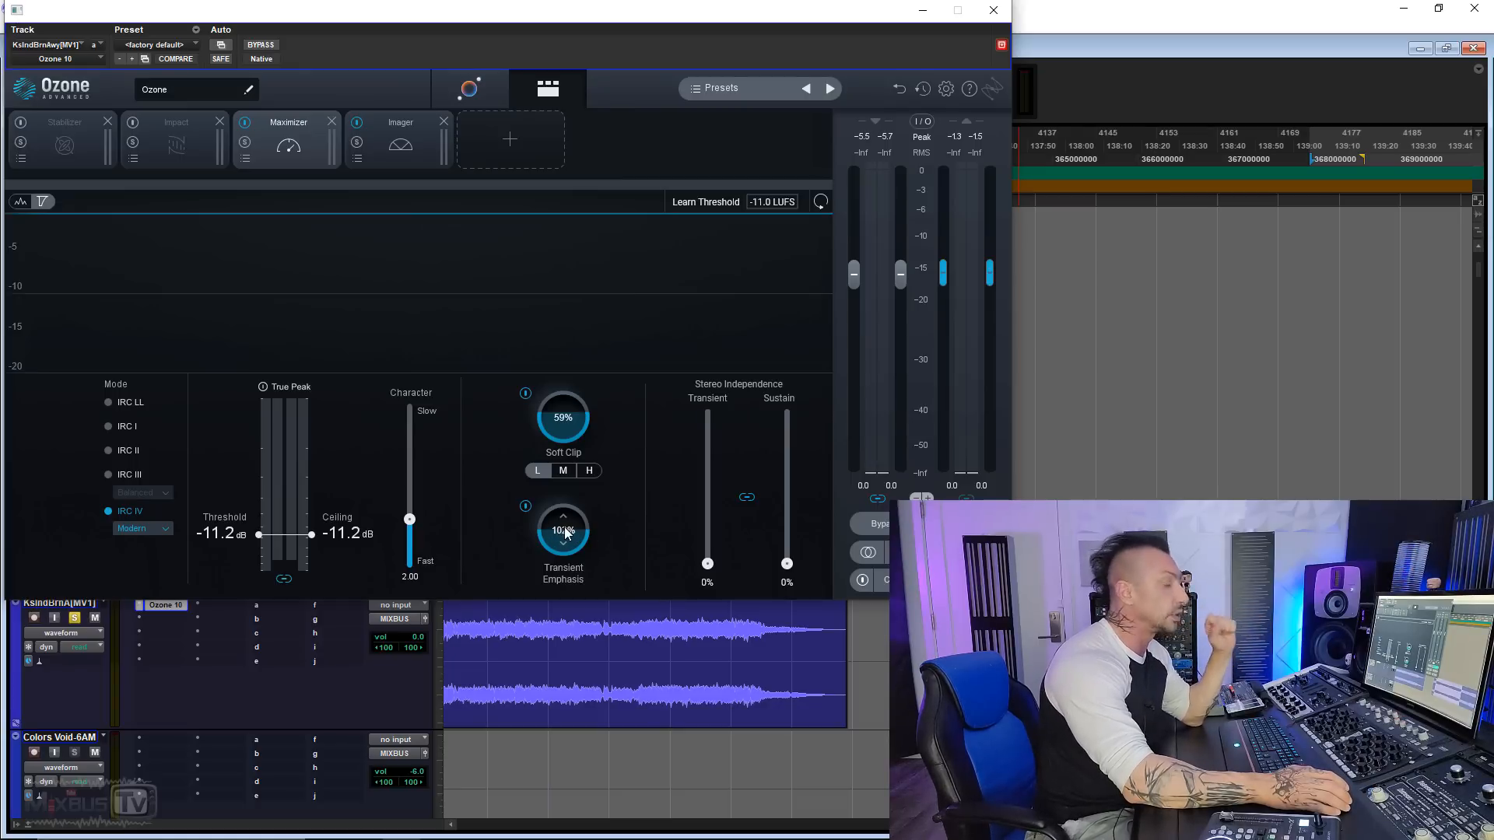
{"action": "left_click_drag", "start_coordinate": [567, 528], "coordinate": [567, 543]}
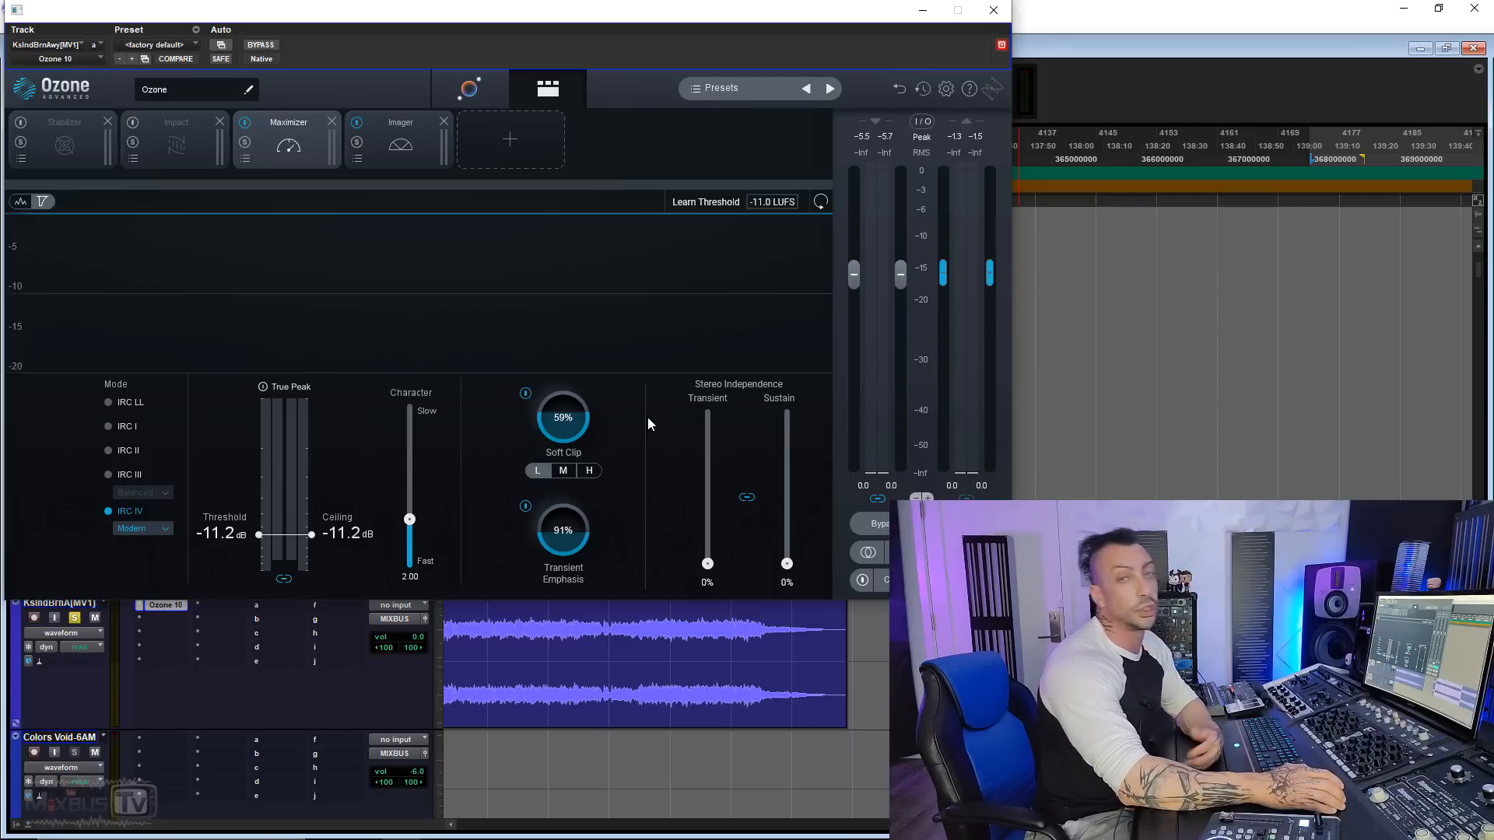
Show the Imager's settings, lower the crossover between bands 2 and 3, and narrow band 2's stereo width to -51
{"action": "left_click", "coordinate": [401, 140]}
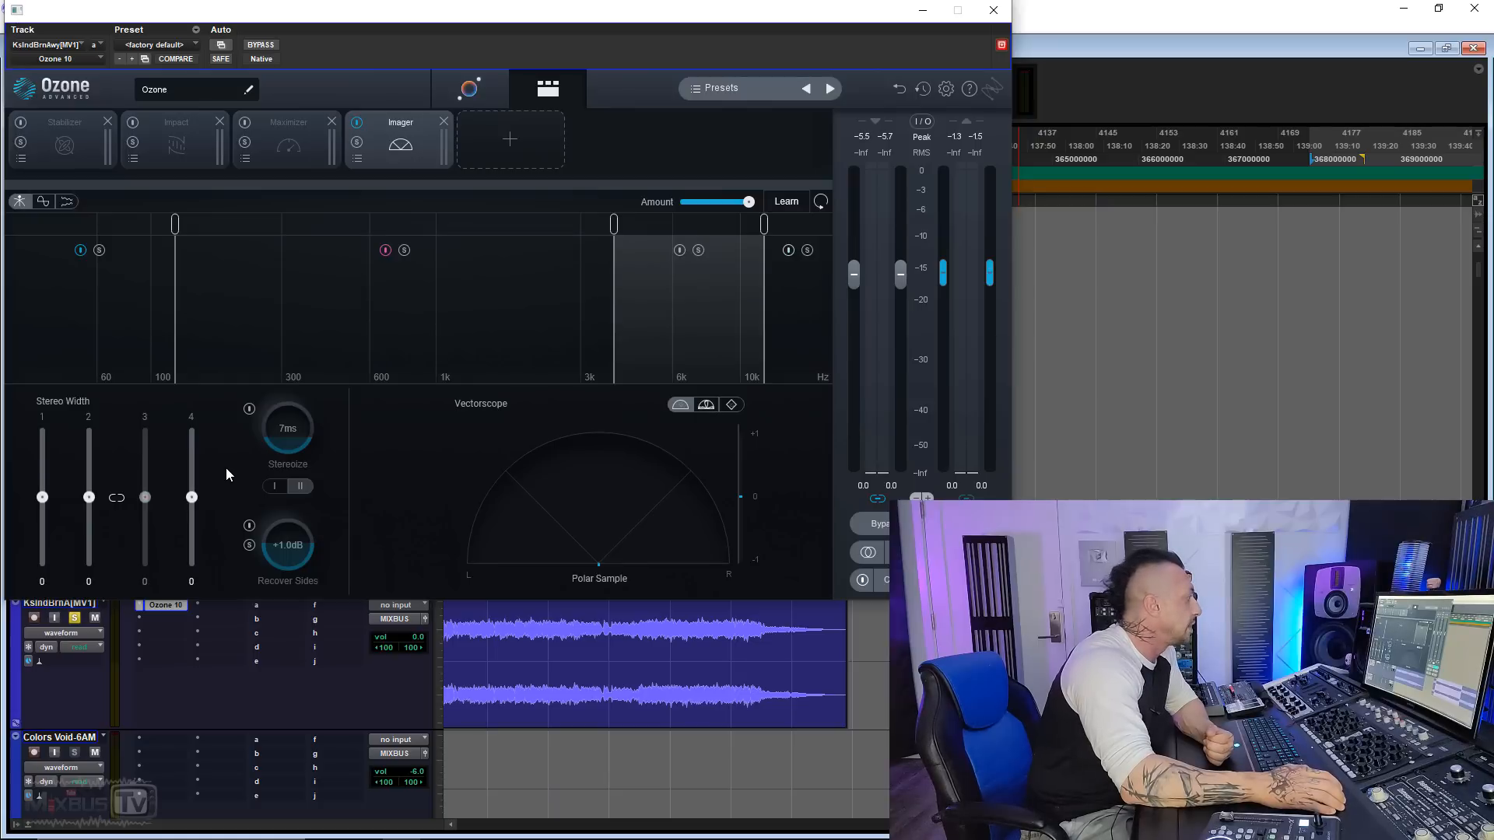
{"action": "left_click_drag", "start_coordinate": [614, 229], "coordinate": [493, 244]}
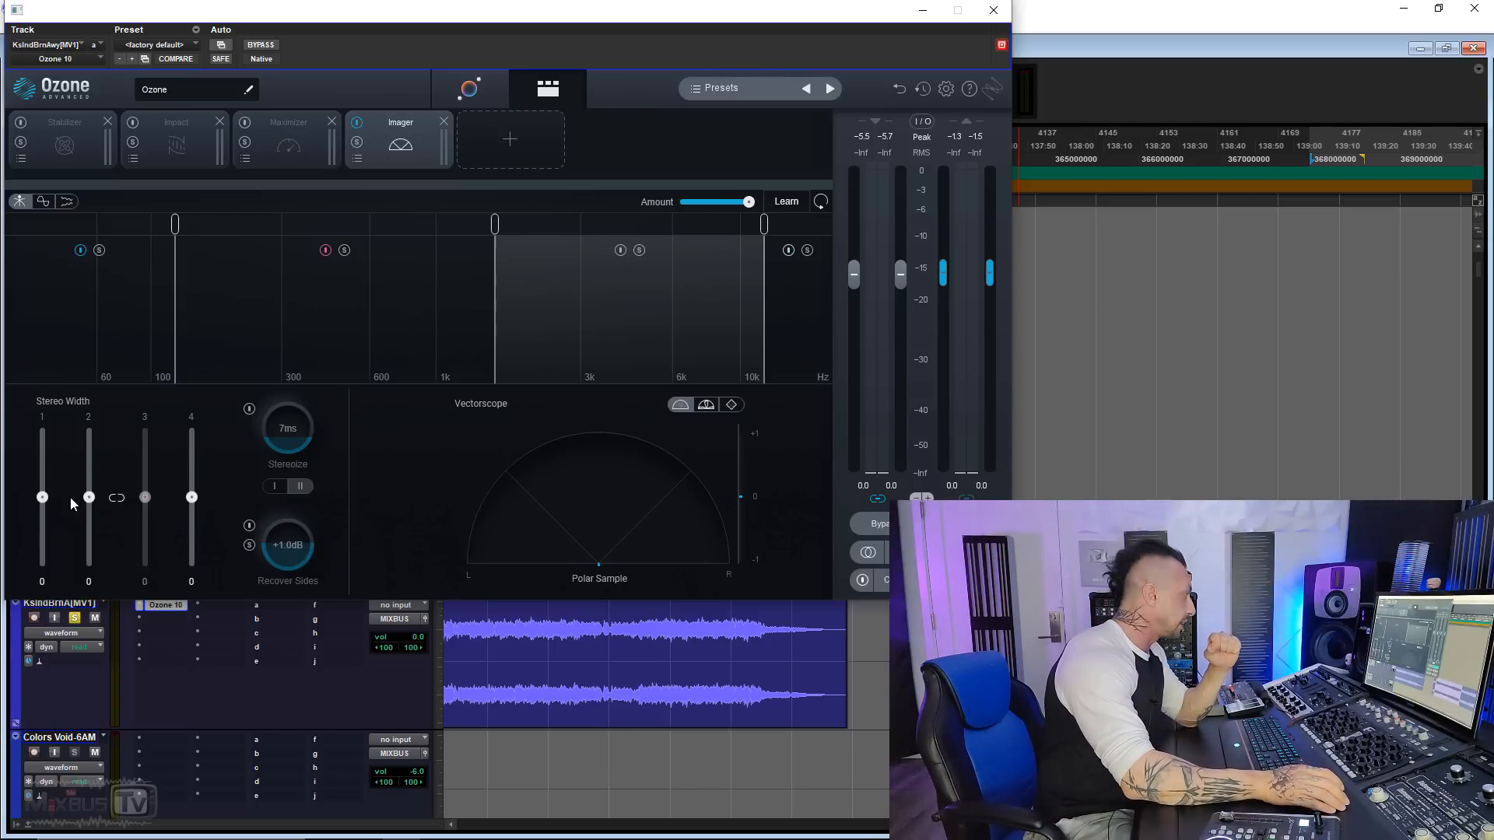
{"action": "left_click_drag", "start_coordinate": [89, 497], "coordinate": [96, 537]}
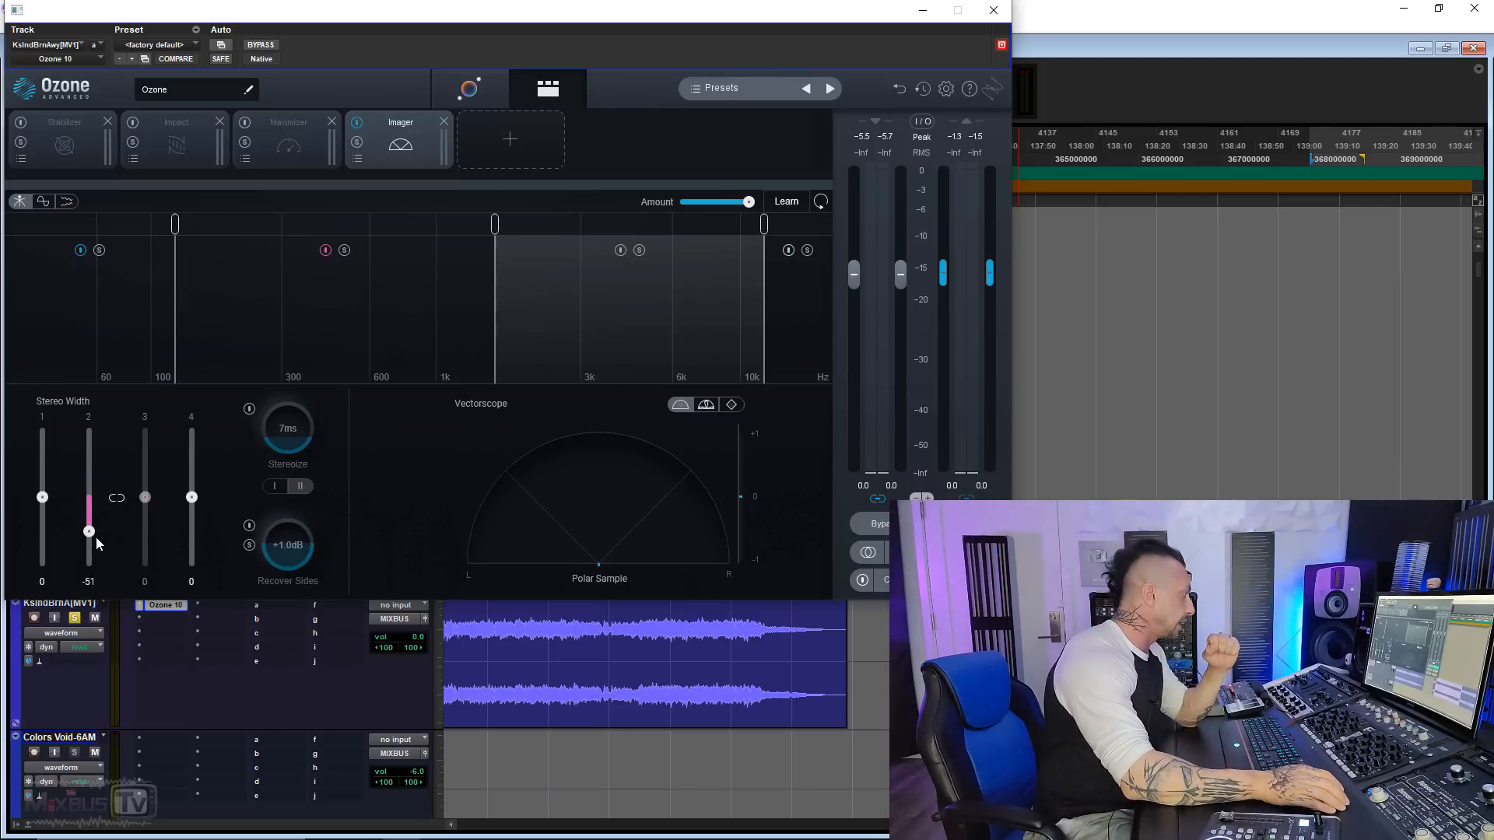
Toggle the Imager's Recover Sides and raise its amount to +4.7 dB
{"action": "left_click", "coordinate": [249, 525]}
{"action": "left_click_drag", "start_coordinate": [291, 535], "coordinate": [291, 531]}
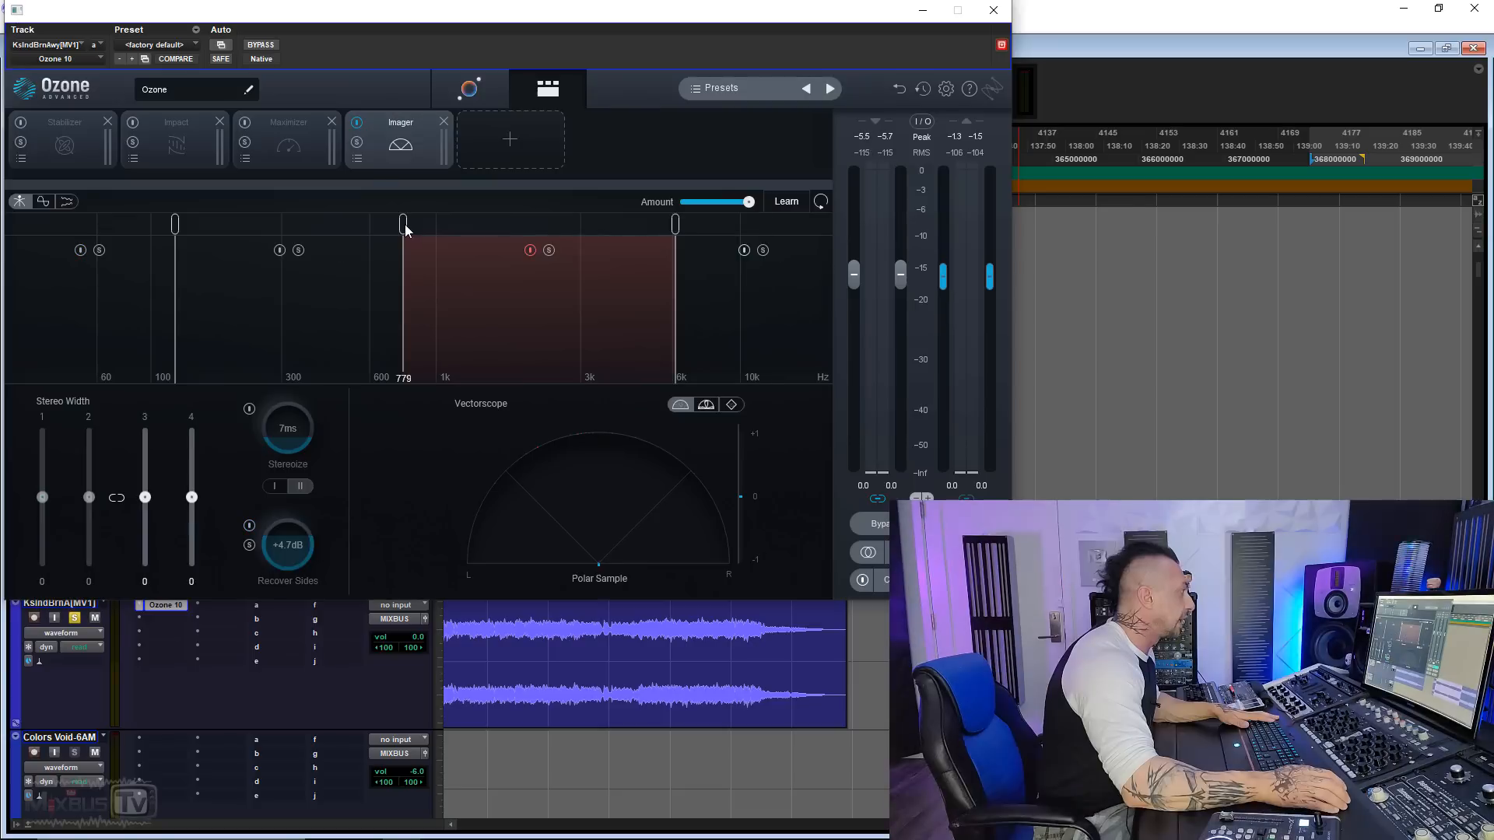
Lower the Imager's band 2/3 crossover to 483 Hz, then narrow band 3's stereo width to -68 during playback and solo the band
{"action": "left_click_drag", "start_coordinate": [400, 226], "coordinate": [340, 230]}
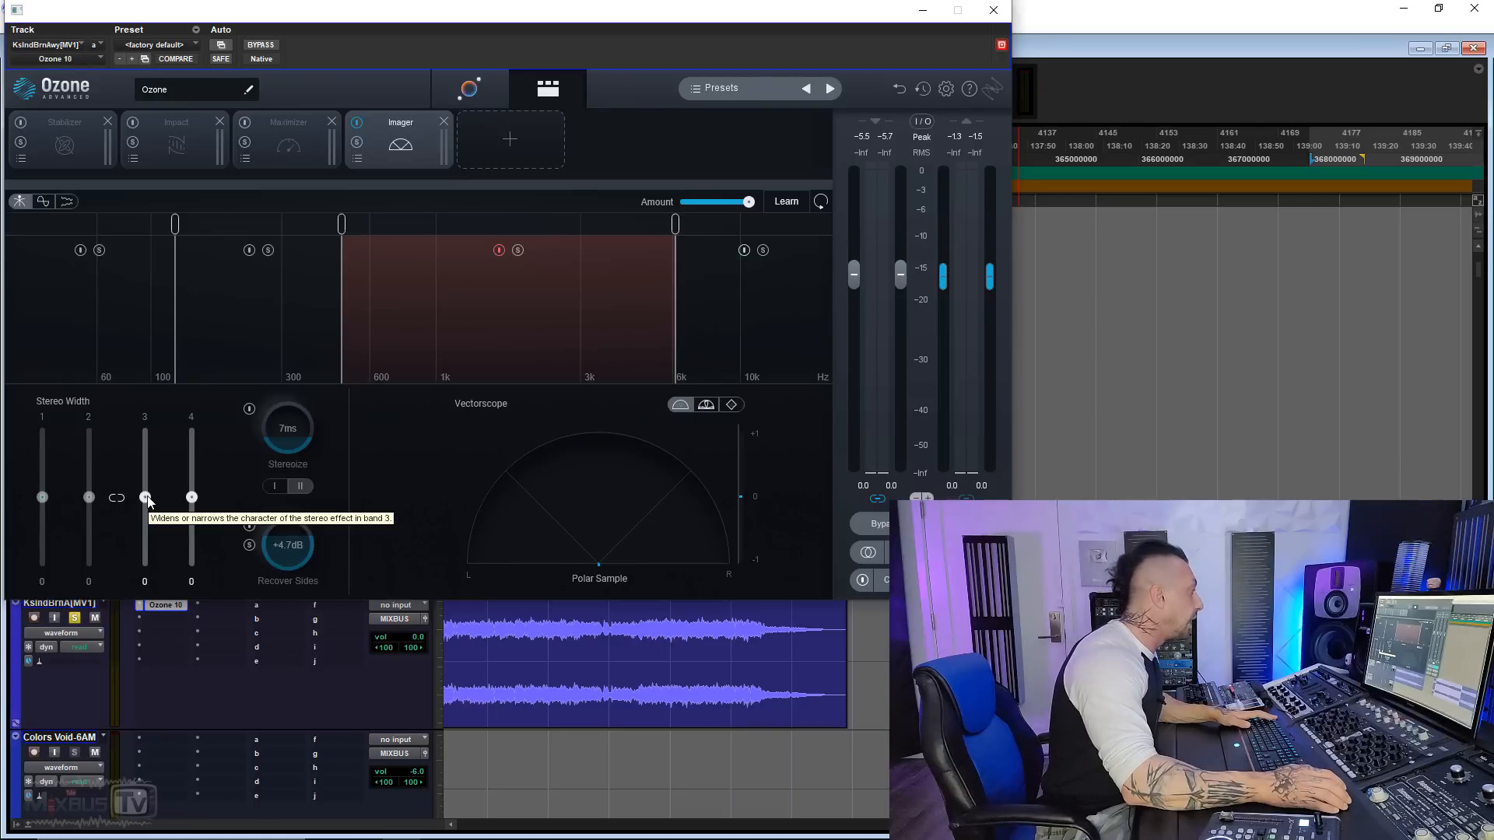
{"action": "key", "text": "space"}
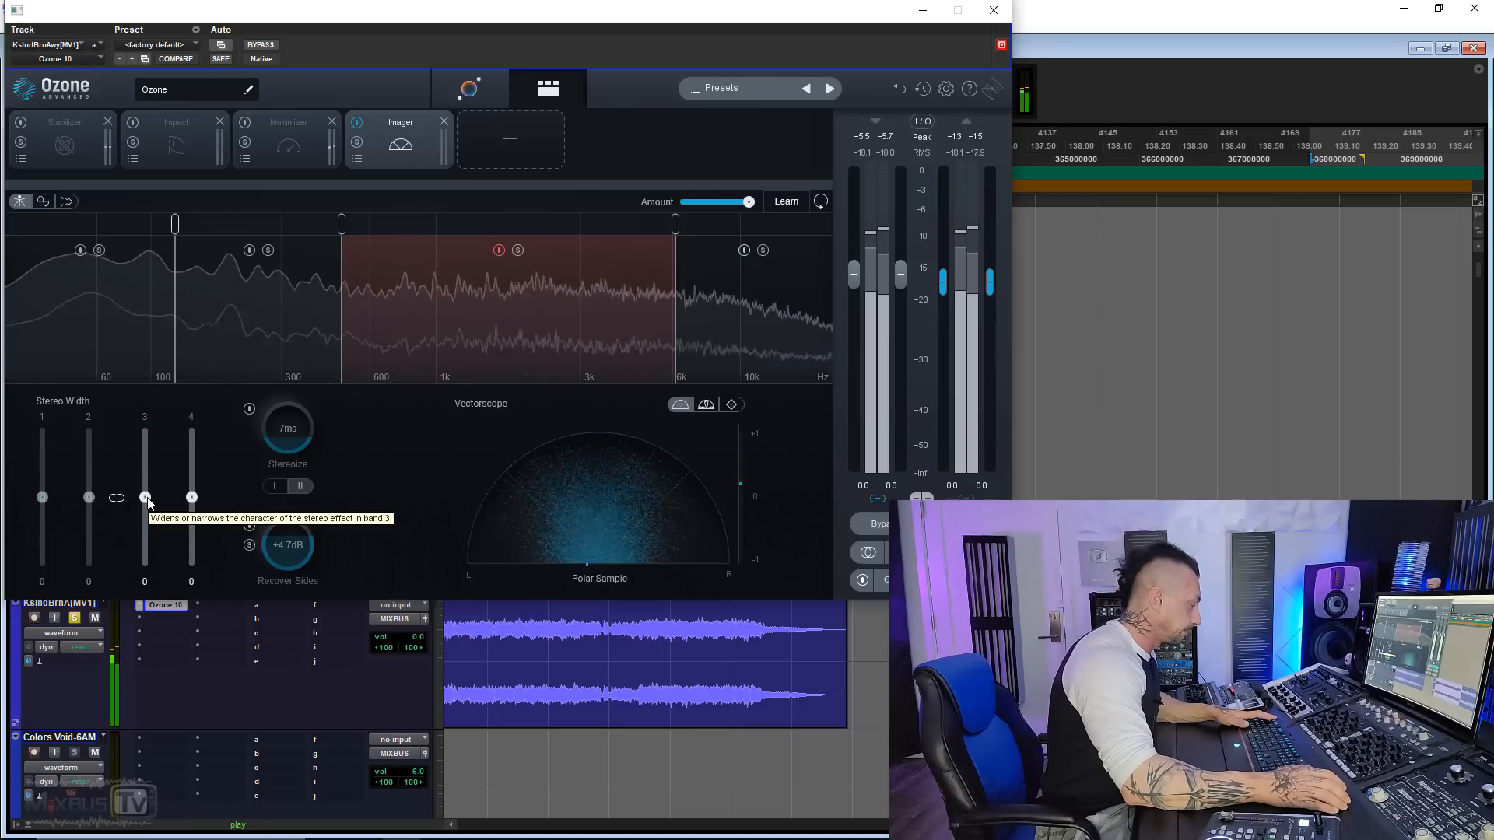
{"action": "left_click_drag", "start_coordinate": [146, 498], "coordinate": [145, 540]}
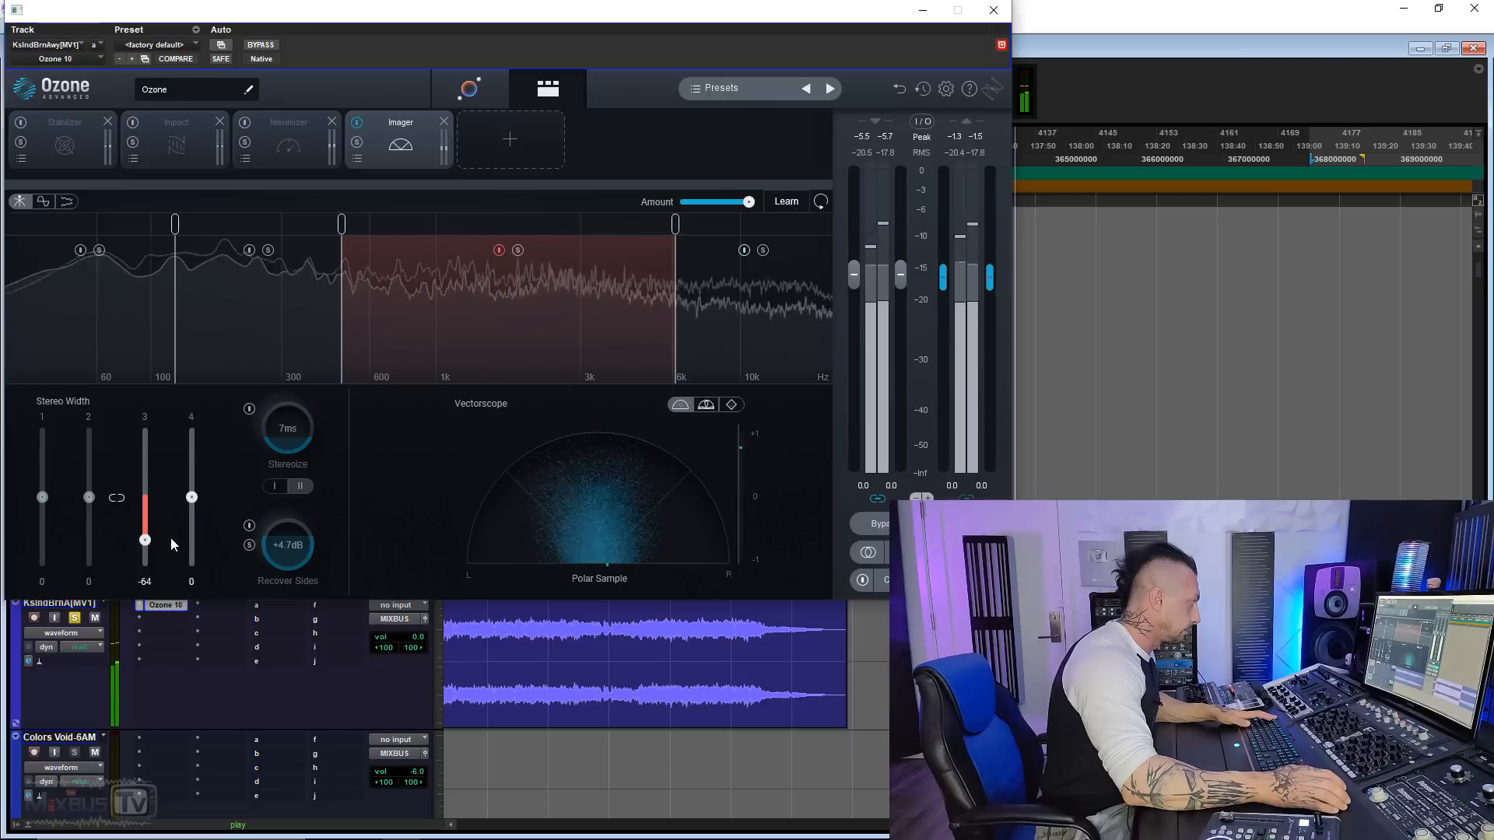
{"action": "mouse_move", "coordinate": [145, 540]}
{"action": "left_mouse_down"}
{"action": "mouse_move", "coordinate": [143, 504]}
{"action": "mouse_move", "coordinate": [145, 543]}
{"action": "left_mouse_up"}
{"action": "key", "text": "space"}
{"action": "left_click", "coordinate": [518, 249]}
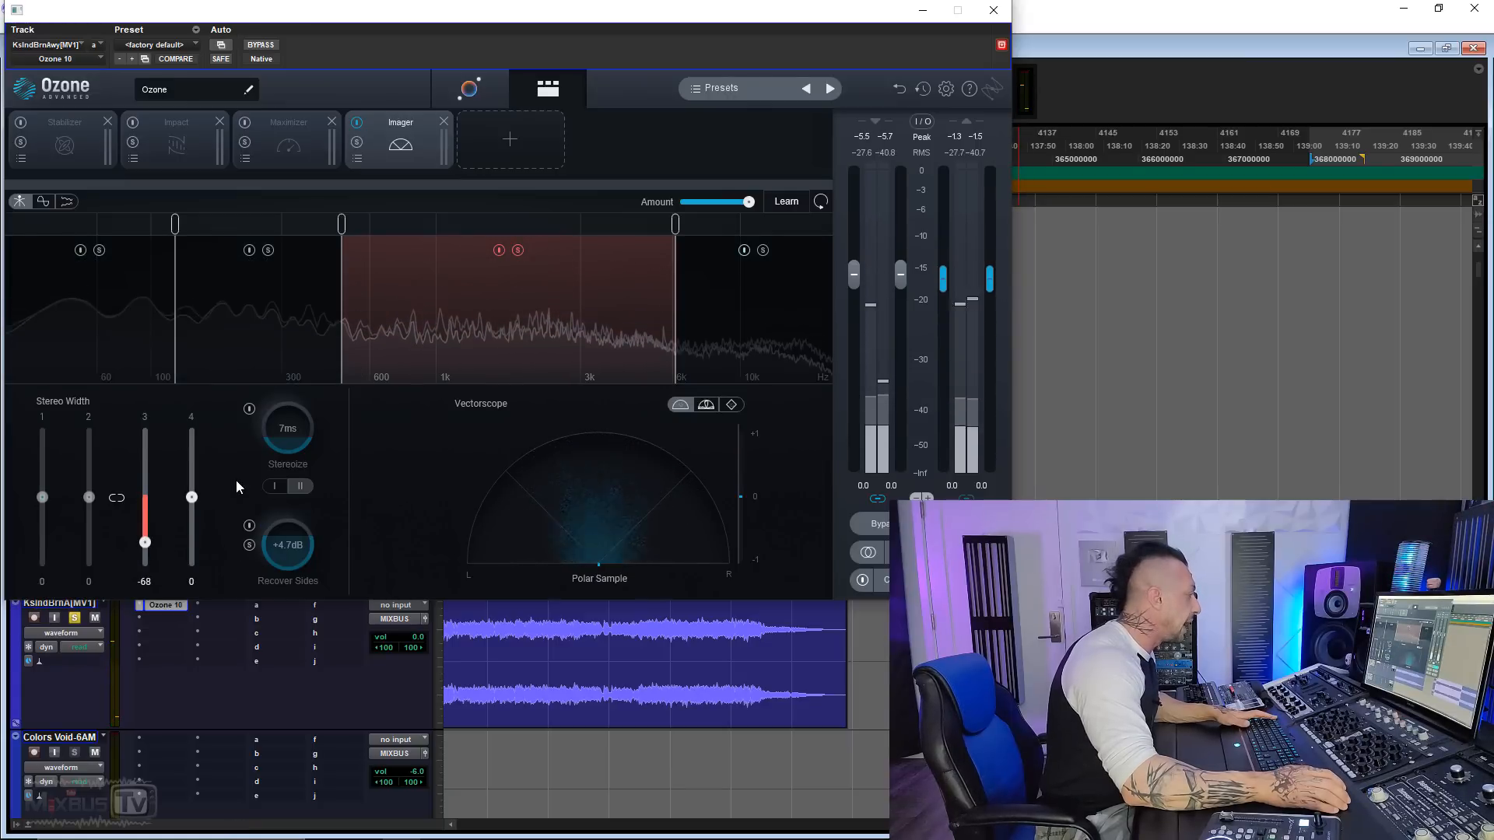
Audition soloed band 3 at a stereo width of -81 with Recover Sides lowered to +1.0 dB, and reset the width to 0
{"action": "double_click", "coordinate": [144, 543]}
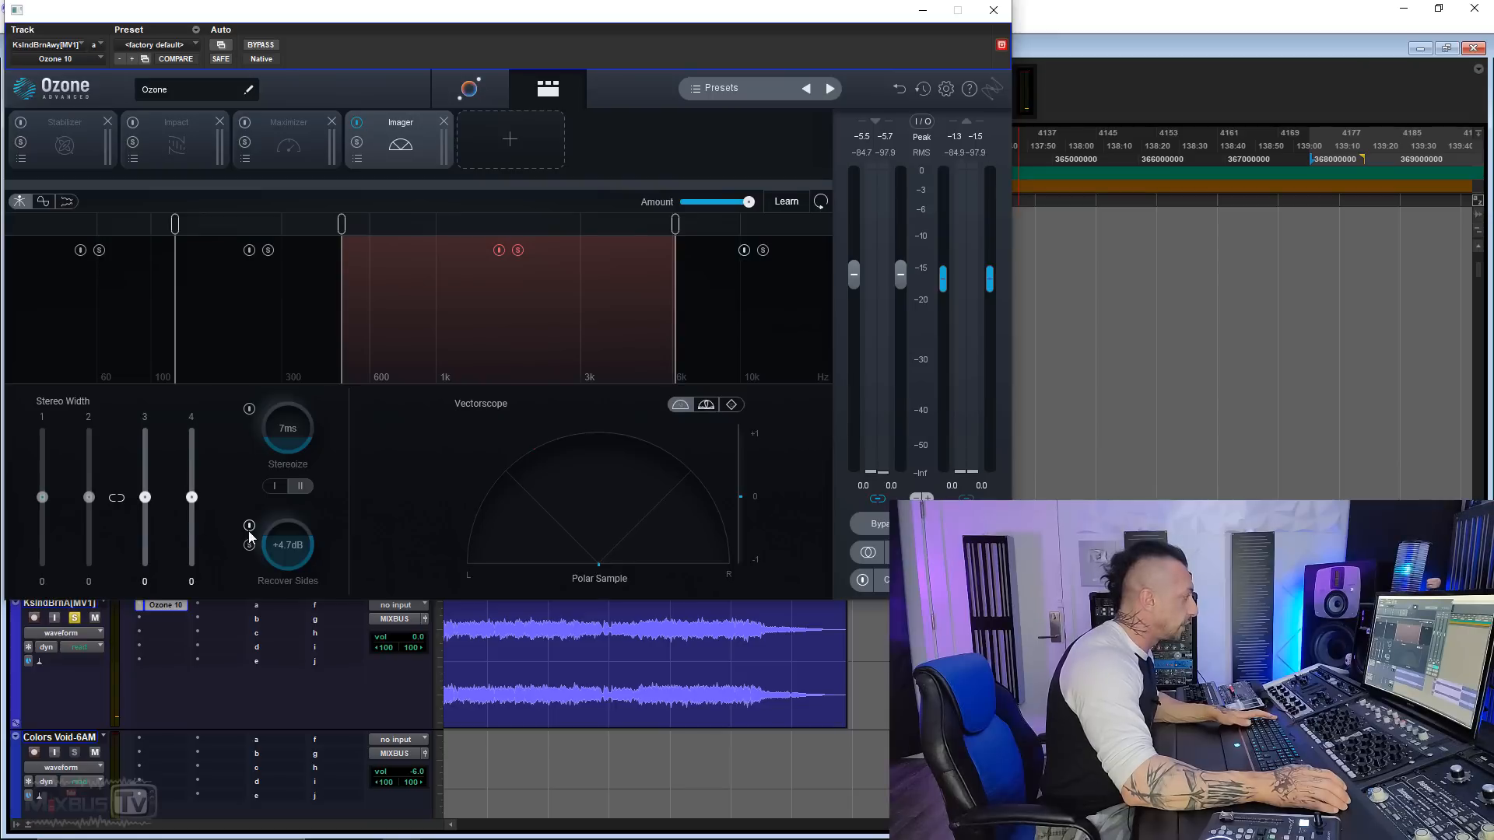
{"action": "key", "text": "space"}
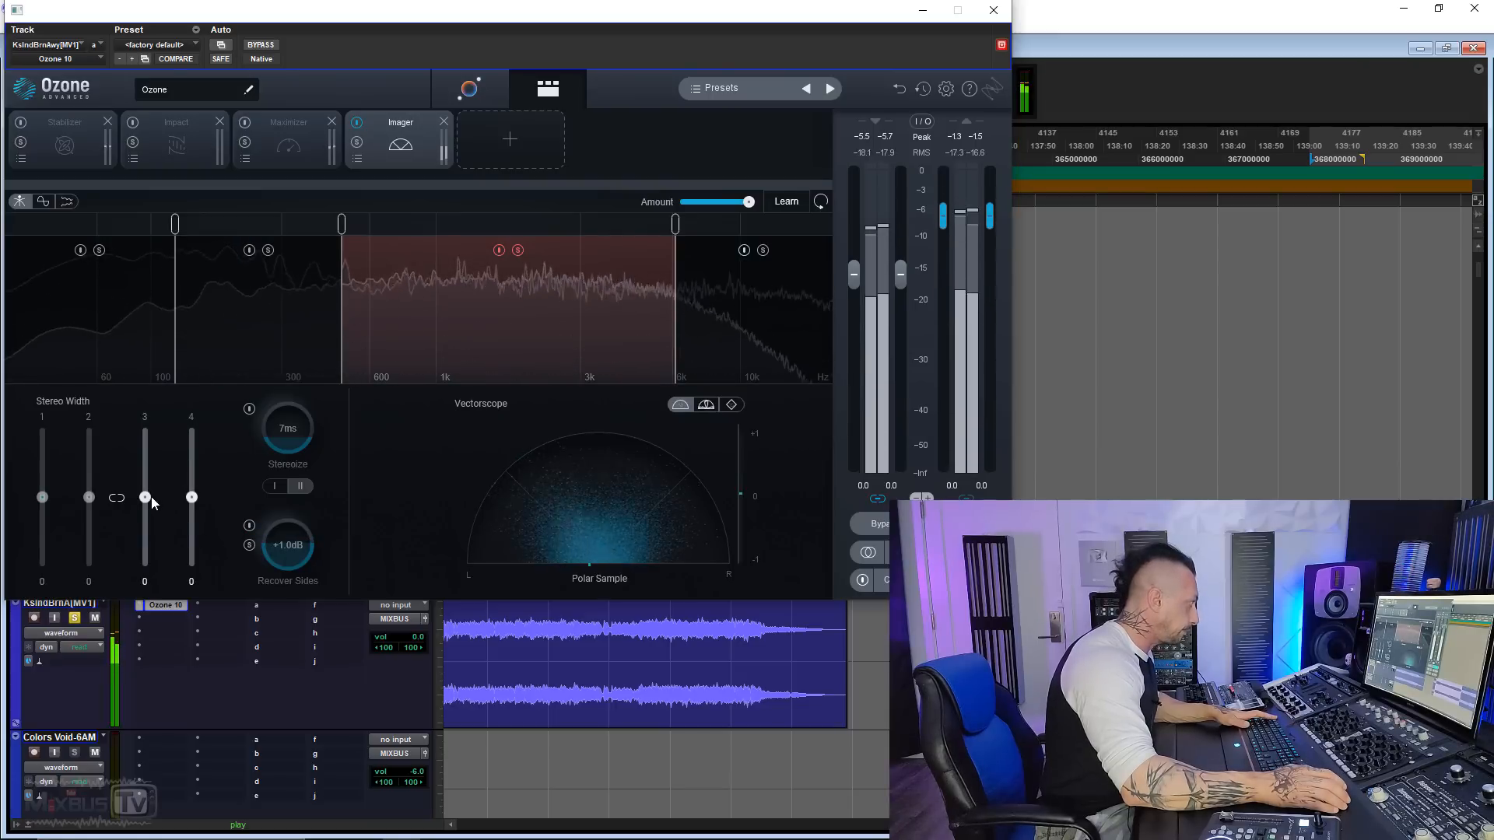
{"action": "left_click_drag", "start_coordinate": [145, 497], "coordinate": [148, 554]}
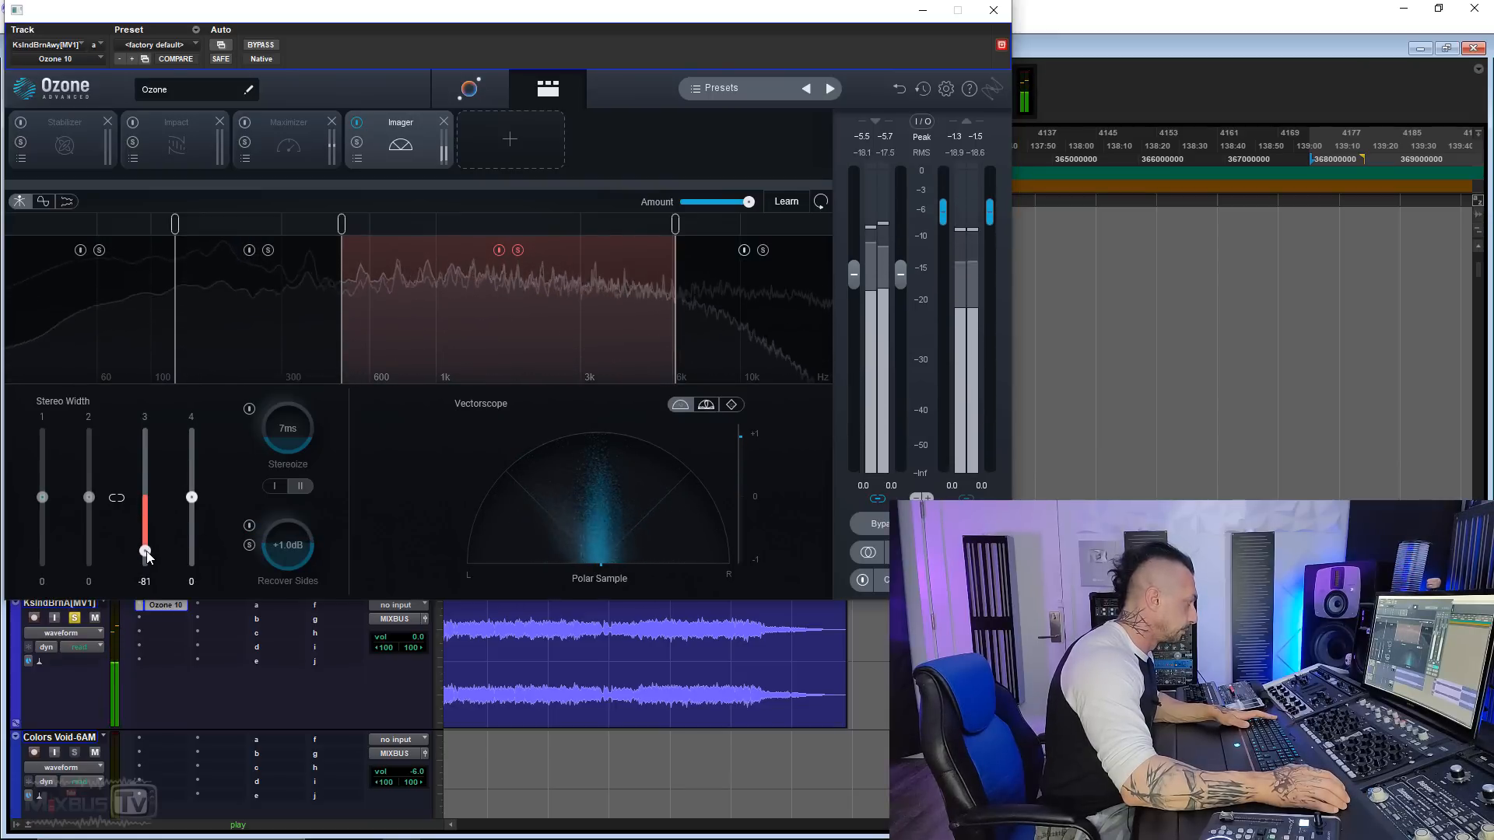
{"action": "left_click", "coordinate": [146, 552], "text": "alt"}
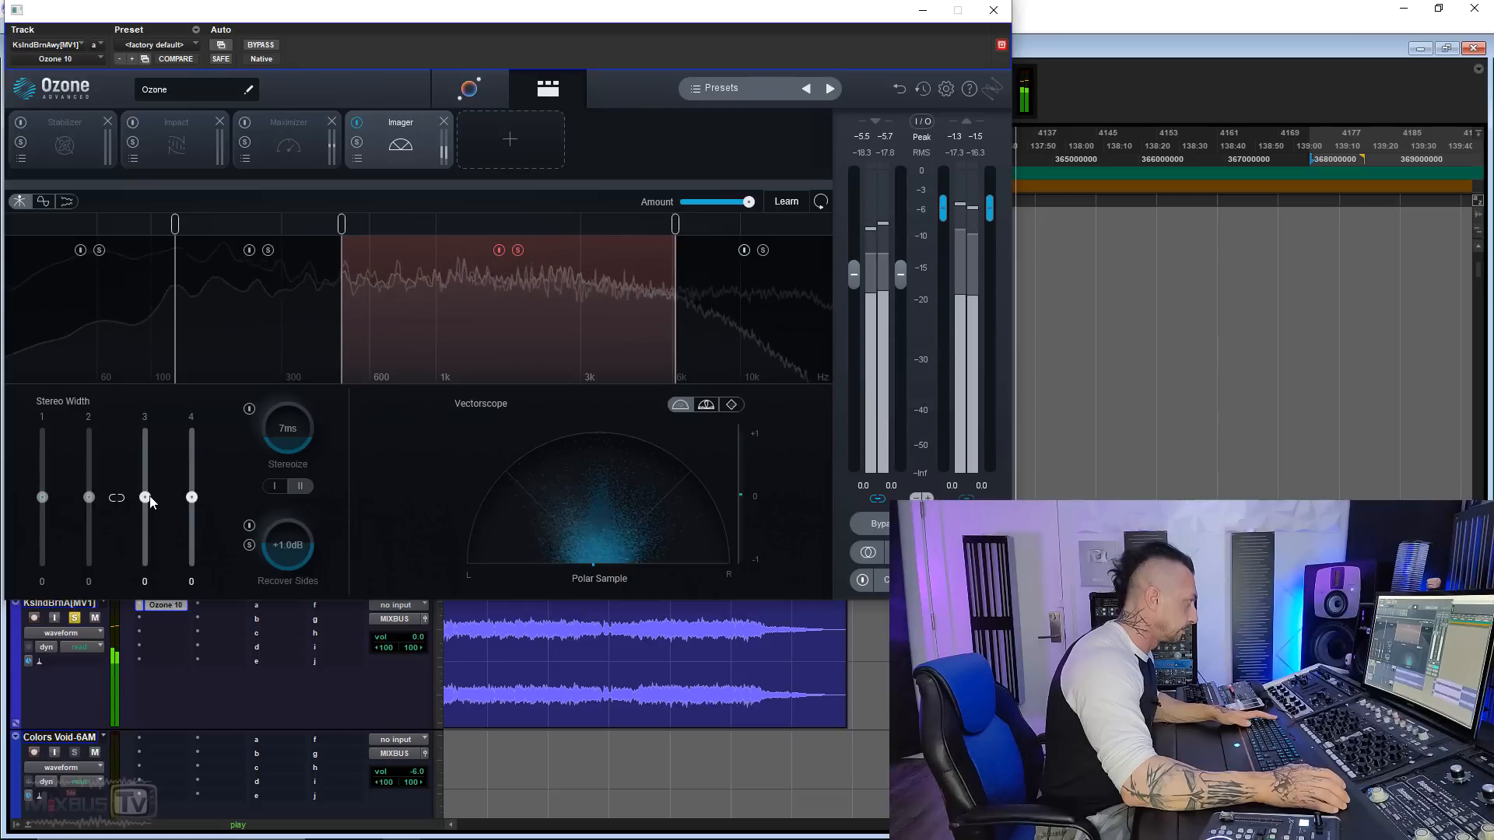
{"action": "key", "text": "alt+space"}
{"action": "key", "text": "Escape"}
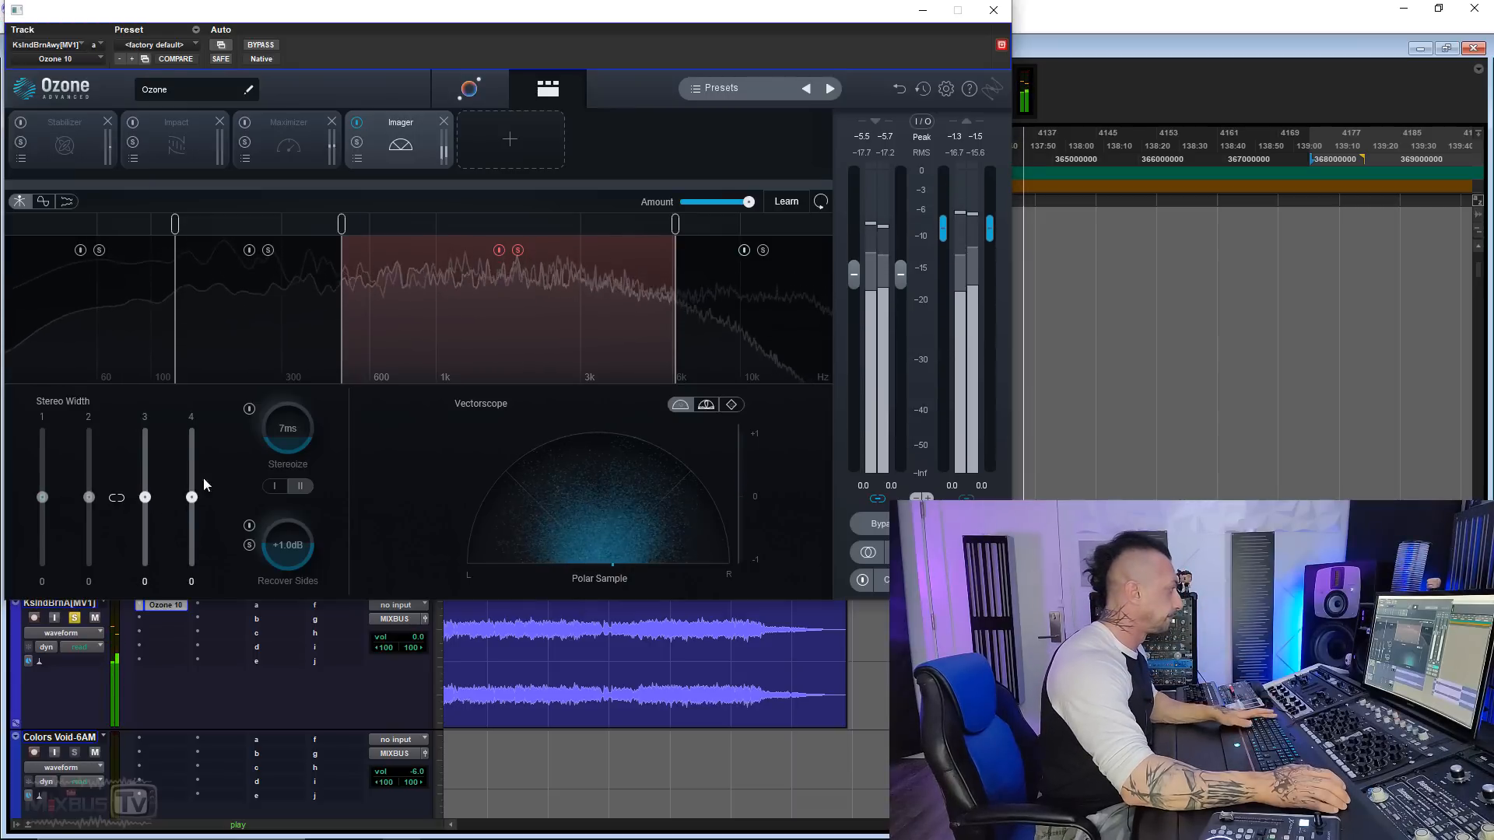
{"action": "key", "text": "space"}
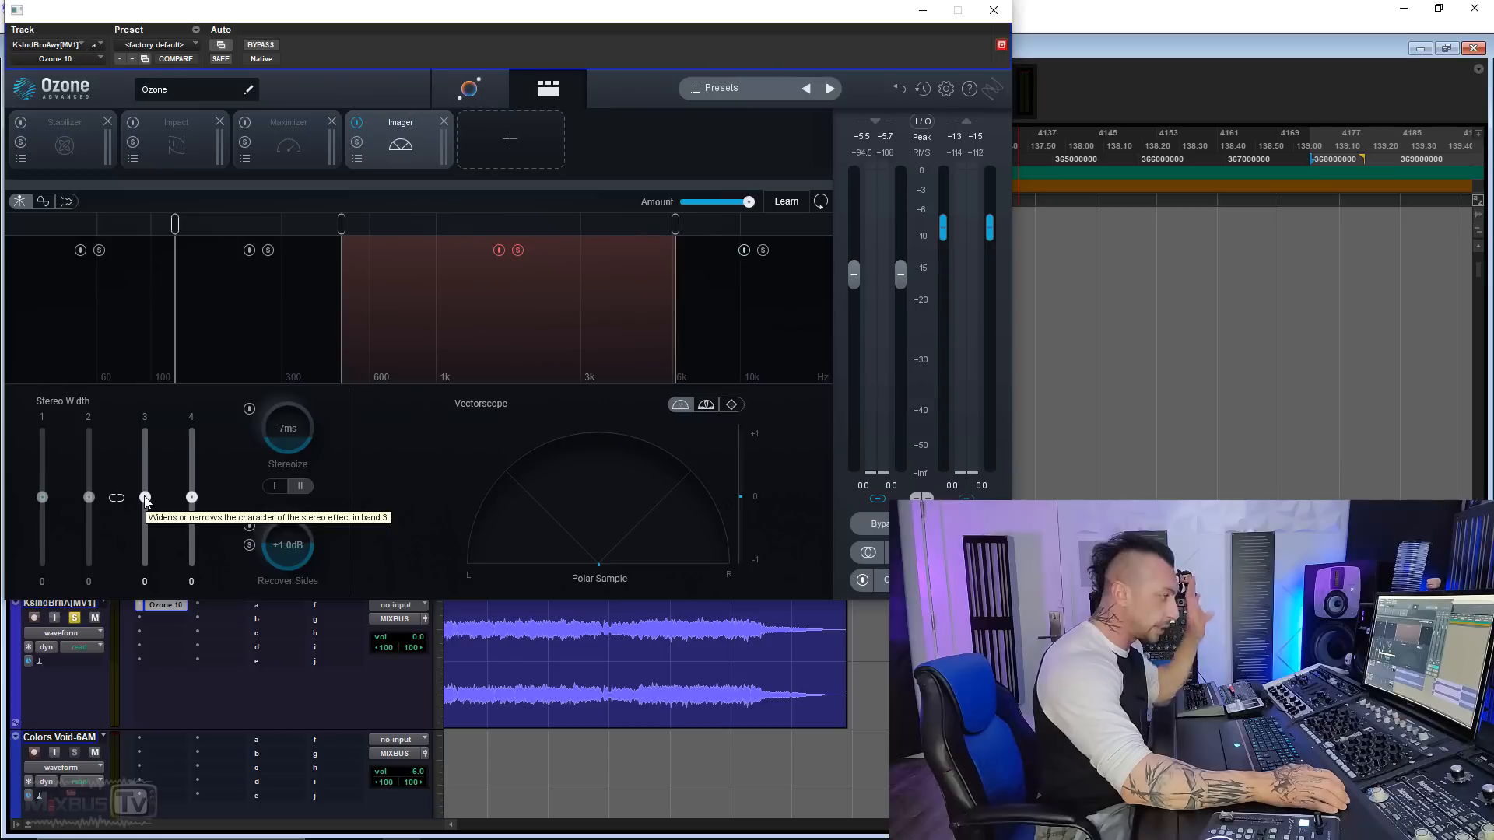
{"action": "key", "text": "space"}
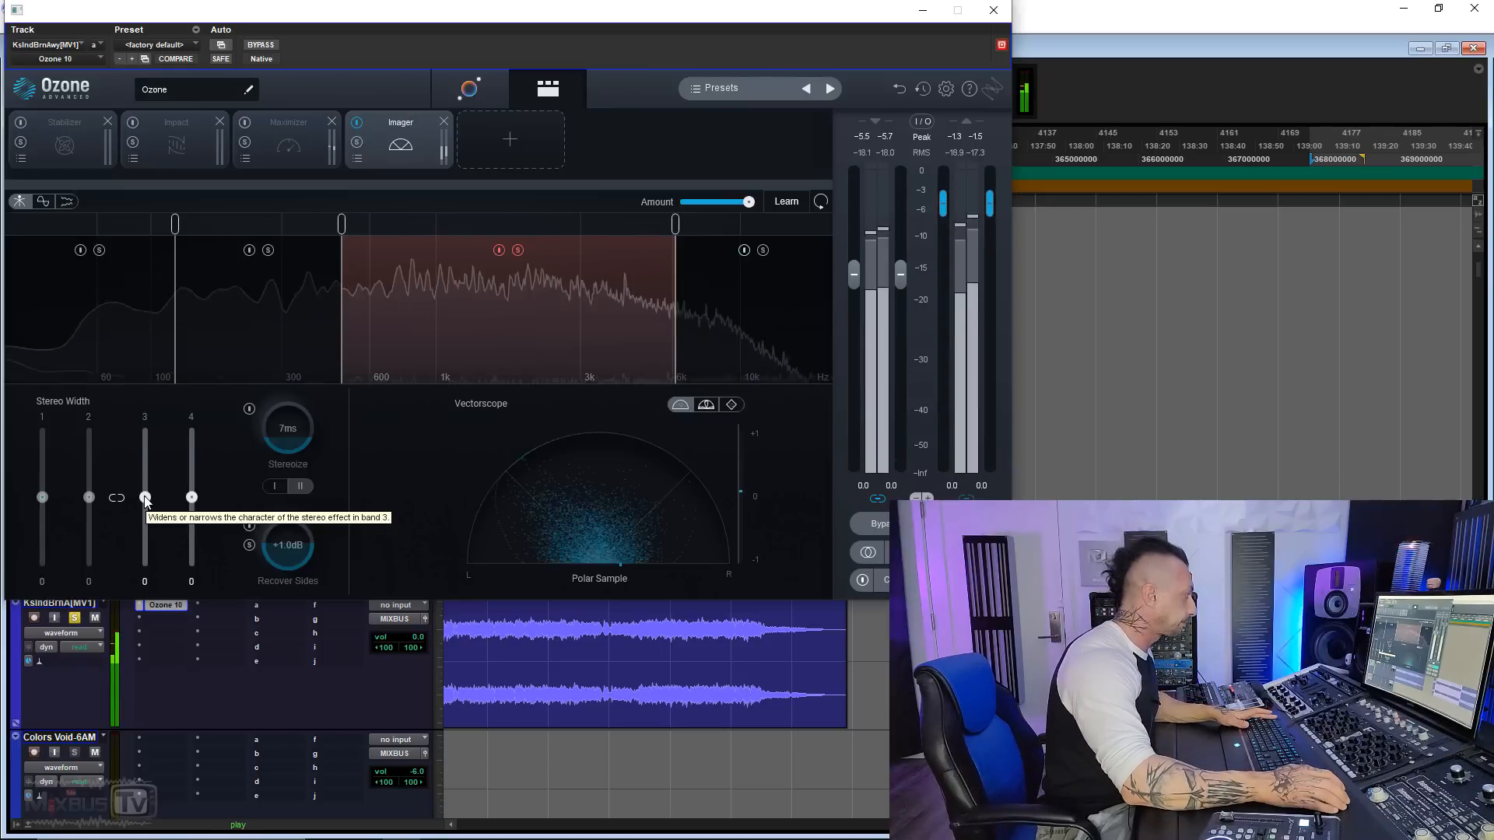
Narrow band 3's stereo width to -64 and compare the sound with Recover Sides off and on at +4.4 dB
{"action": "left_click_drag", "start_coordinate": [145, 499], "coordinate": [153, 547]}
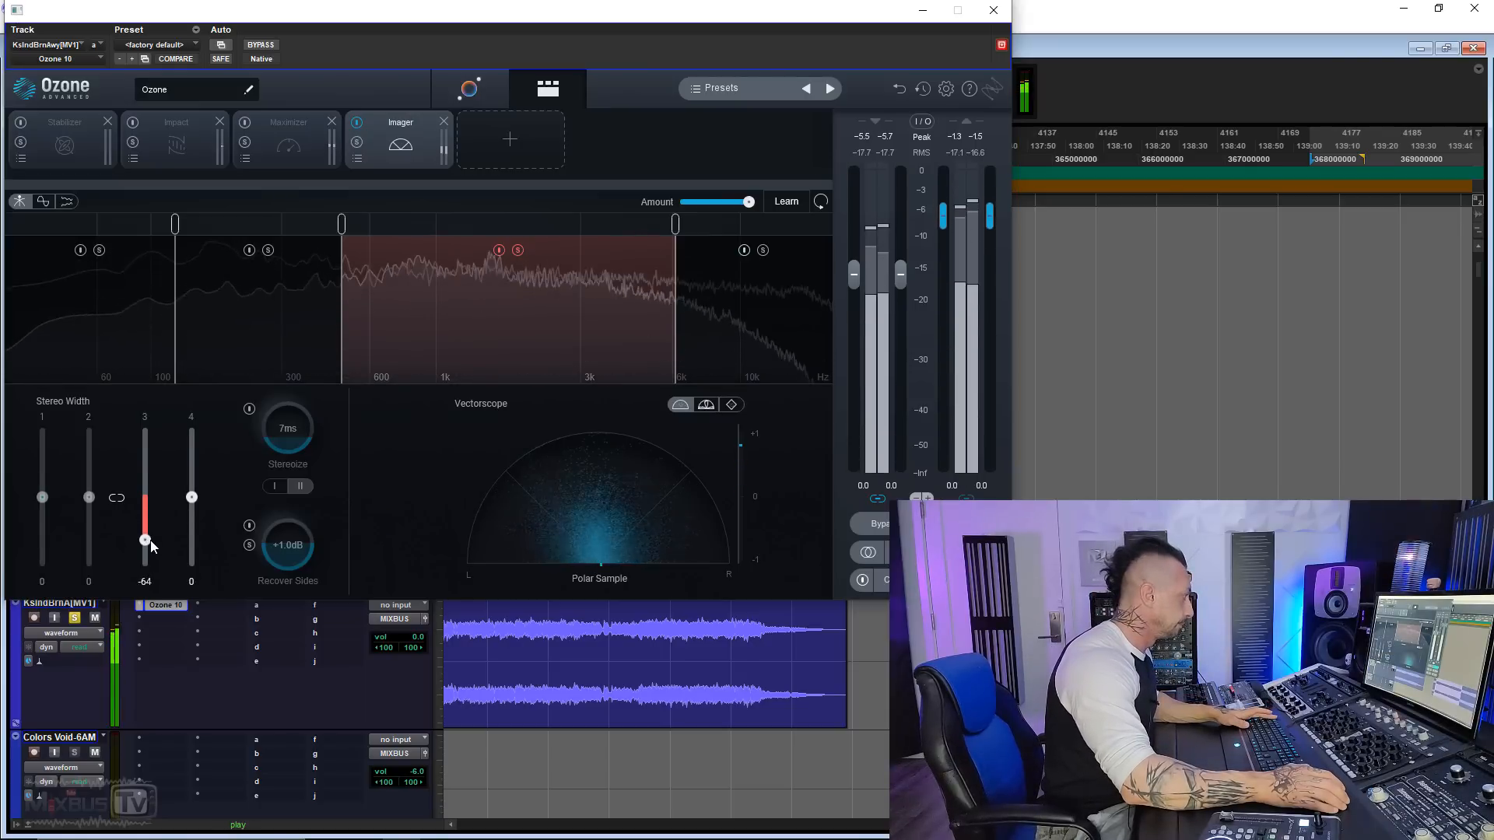
{"action": "left_click", "coordinate": [249, 526]}
{"action": "left_click_drag", "start_coordinate": [297, 564], "coordinate": [299, 526]}
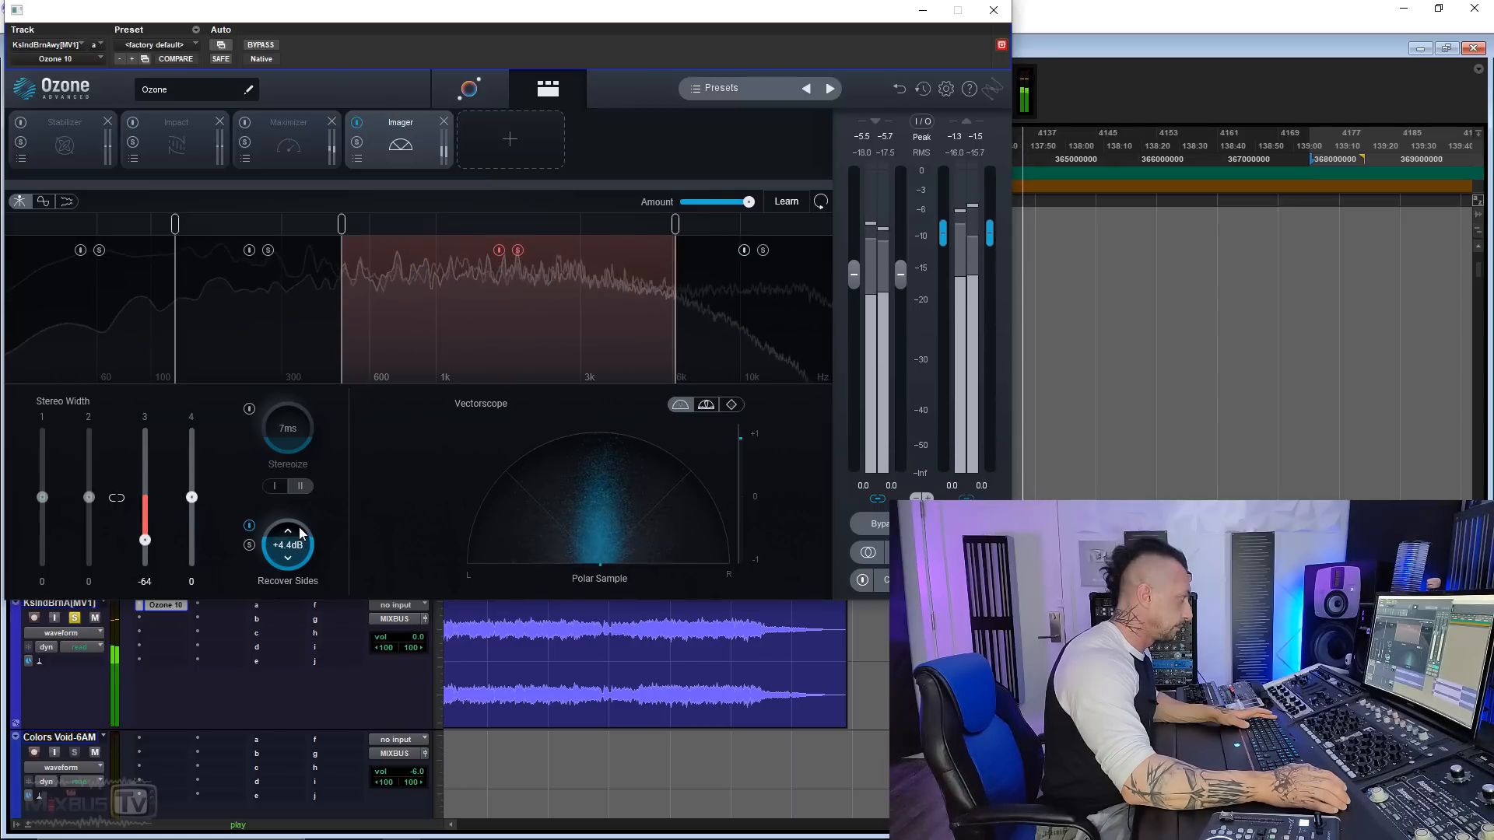
{"action": "left_click", "coordinate": [250, 528]}
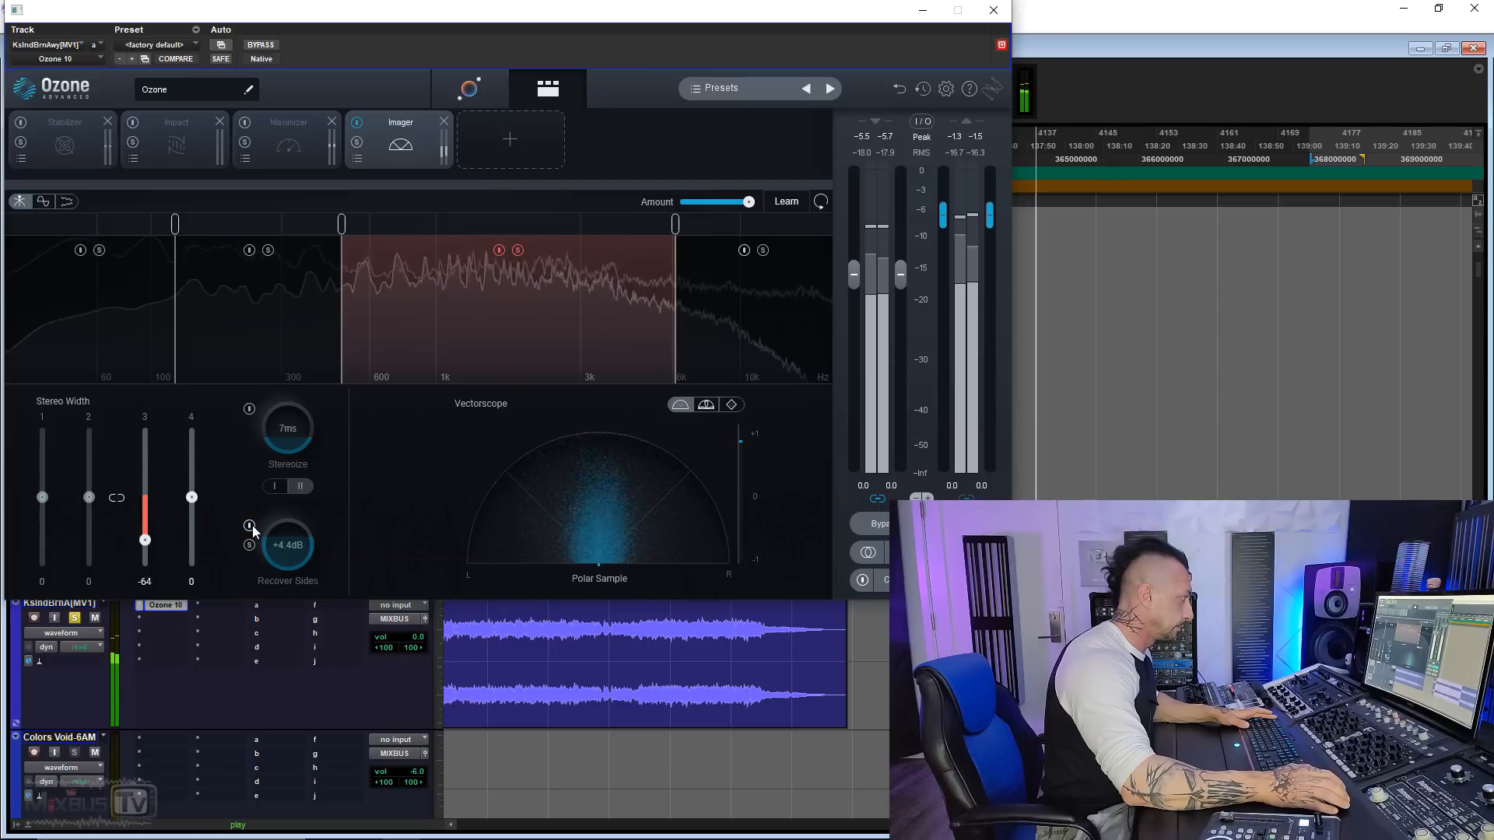
{"action": "left_click", "coordinate": [250, 527]}
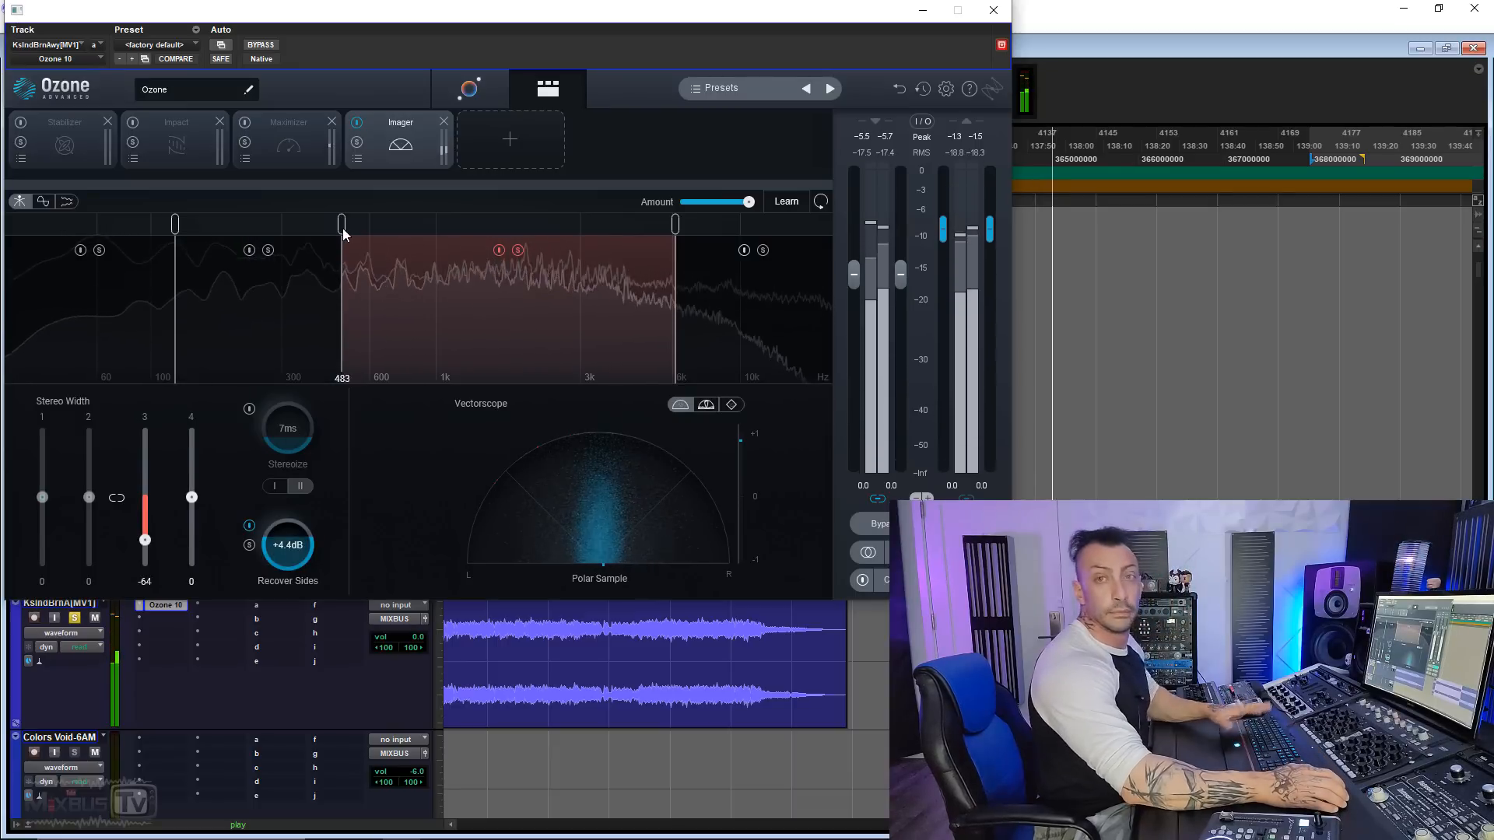
Extend band 3 down to below 300 Hz and compare the soloed band with Recover Sides off and on
{"action": "left_click_drag", "start_coordinate": [343, 226], "coordinate": [247, 226]}
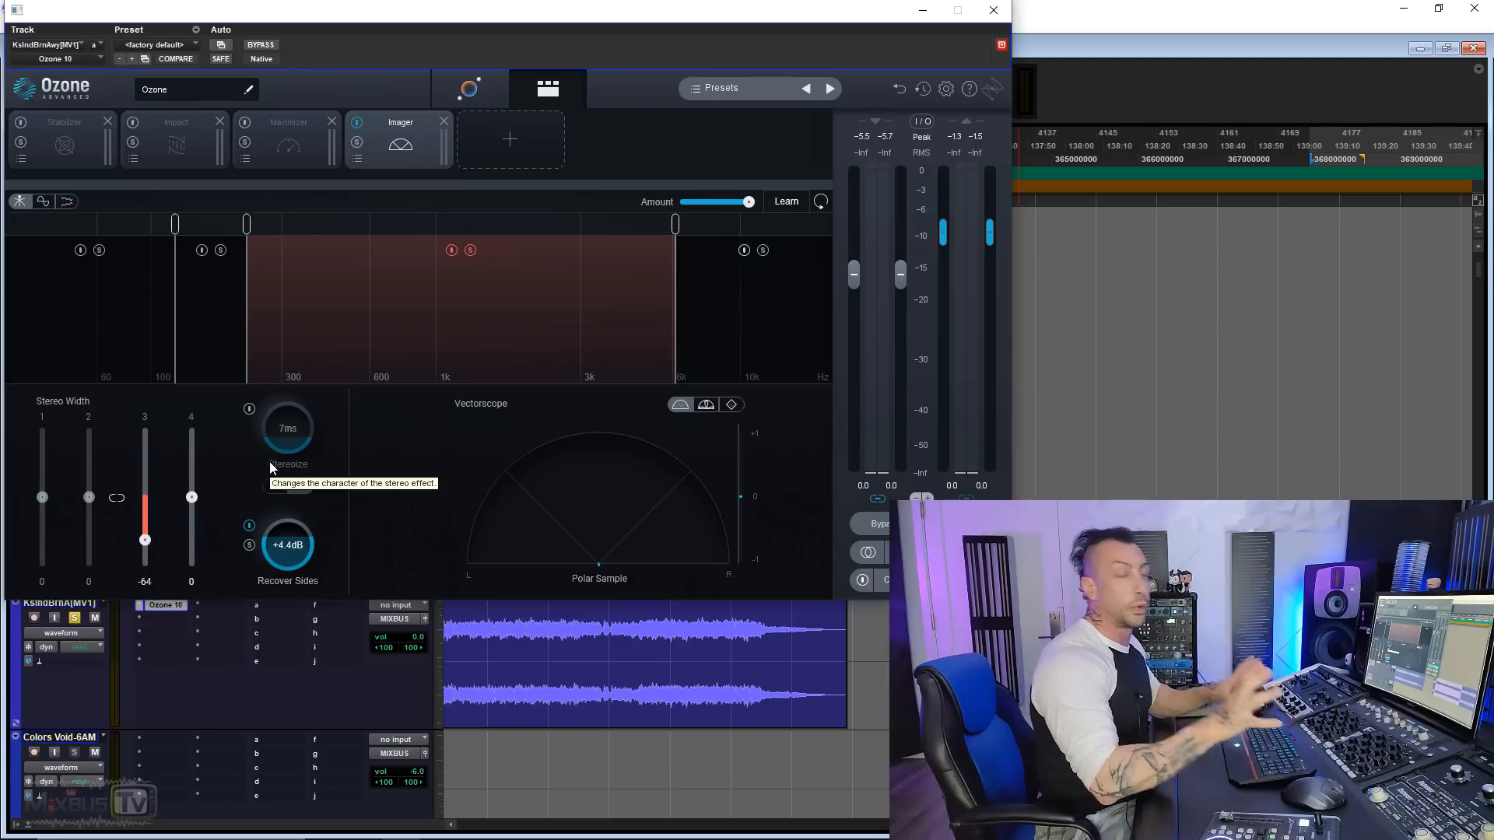
{"action": "key", "text": "space"}
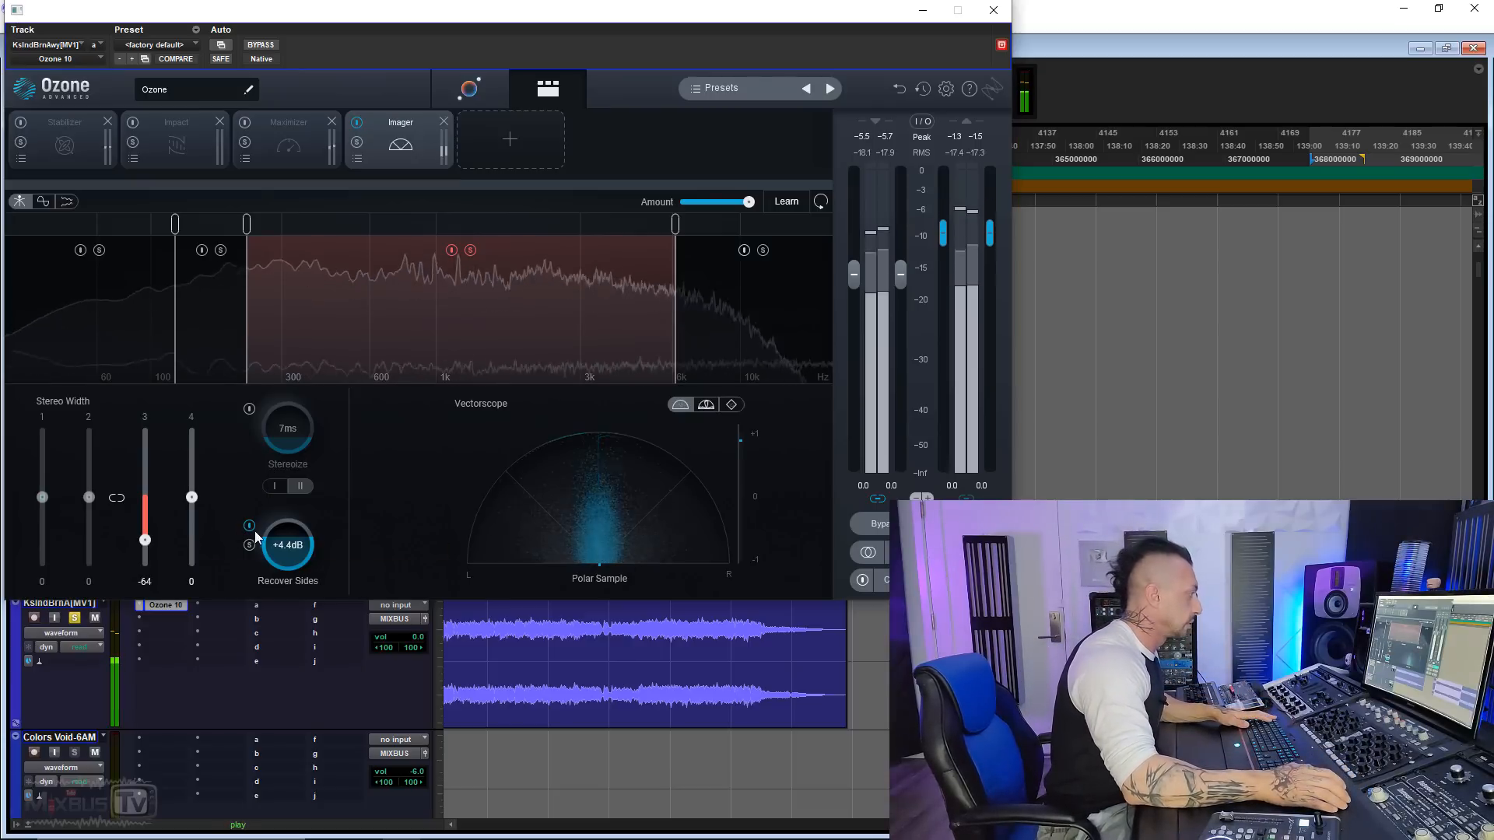
{"action": "left_click", "coordinate": [250, 527]}
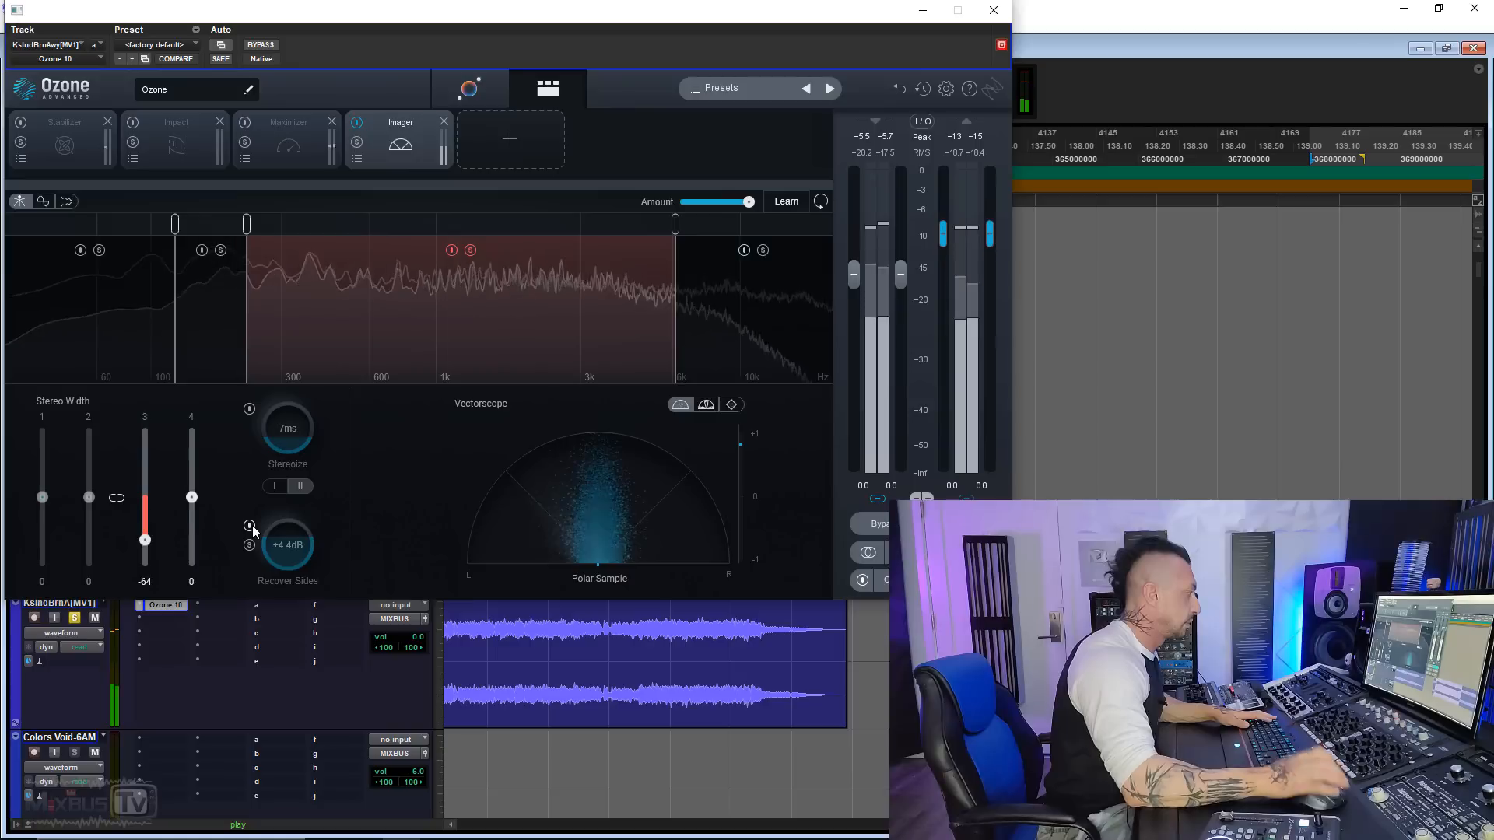
{"action": "left_click", "coordinate": [250, 527]}
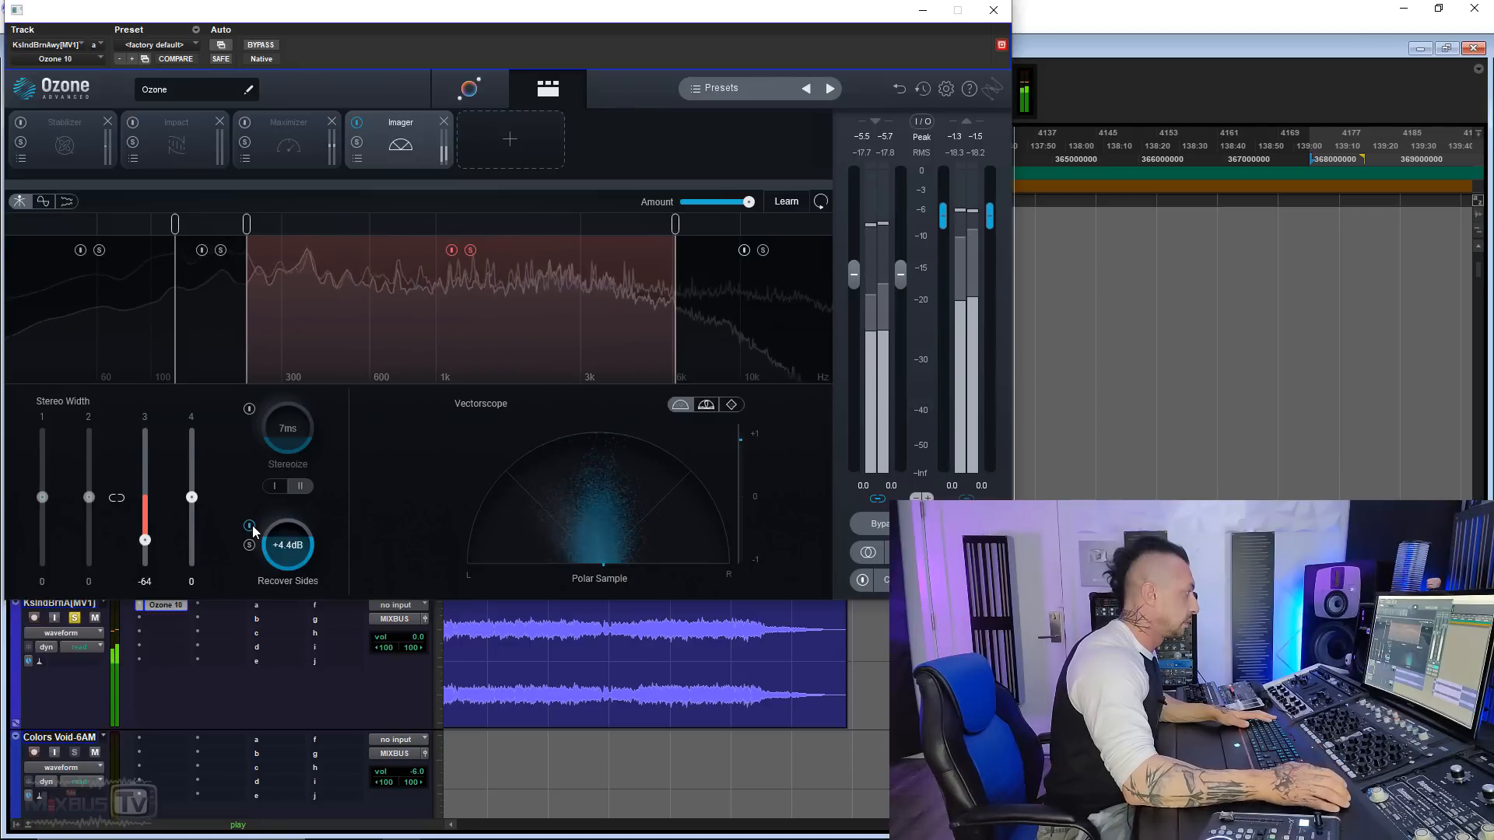
Unsolo band 3 and bring its stereo width back up to -2 while auditioning the track
{"action": "left_click", "coordinate": [470, 253]}
{"action": "key", "text": "space"}
{"action": "left_click_drag", "start_coordinate": [144, 542], "coordinate": [144, 538]}
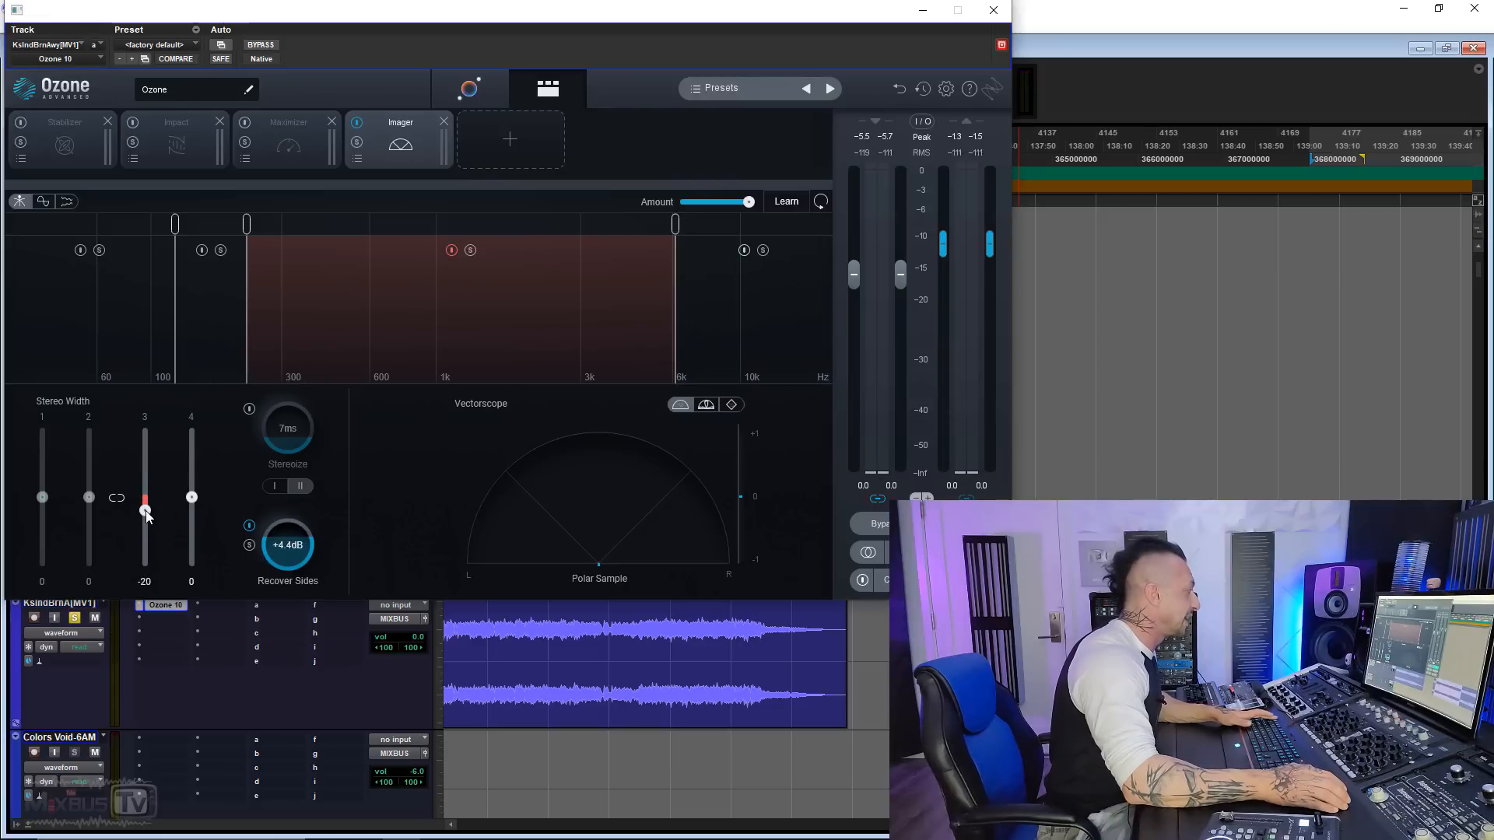
{"action": "key", "text": "space"}
{"action": "mouse_move", "coordinate": [146, 516]}
{"action": "left_mouse_down"}
{"action": "mouse_move", "coordinate": [148, 498]}
{"action": "mouse_move", "coordinate": [147, 540]}
{"action": "mouse_move", "coordinate": [145, 501]}
{"action": "left_mouse_up"}
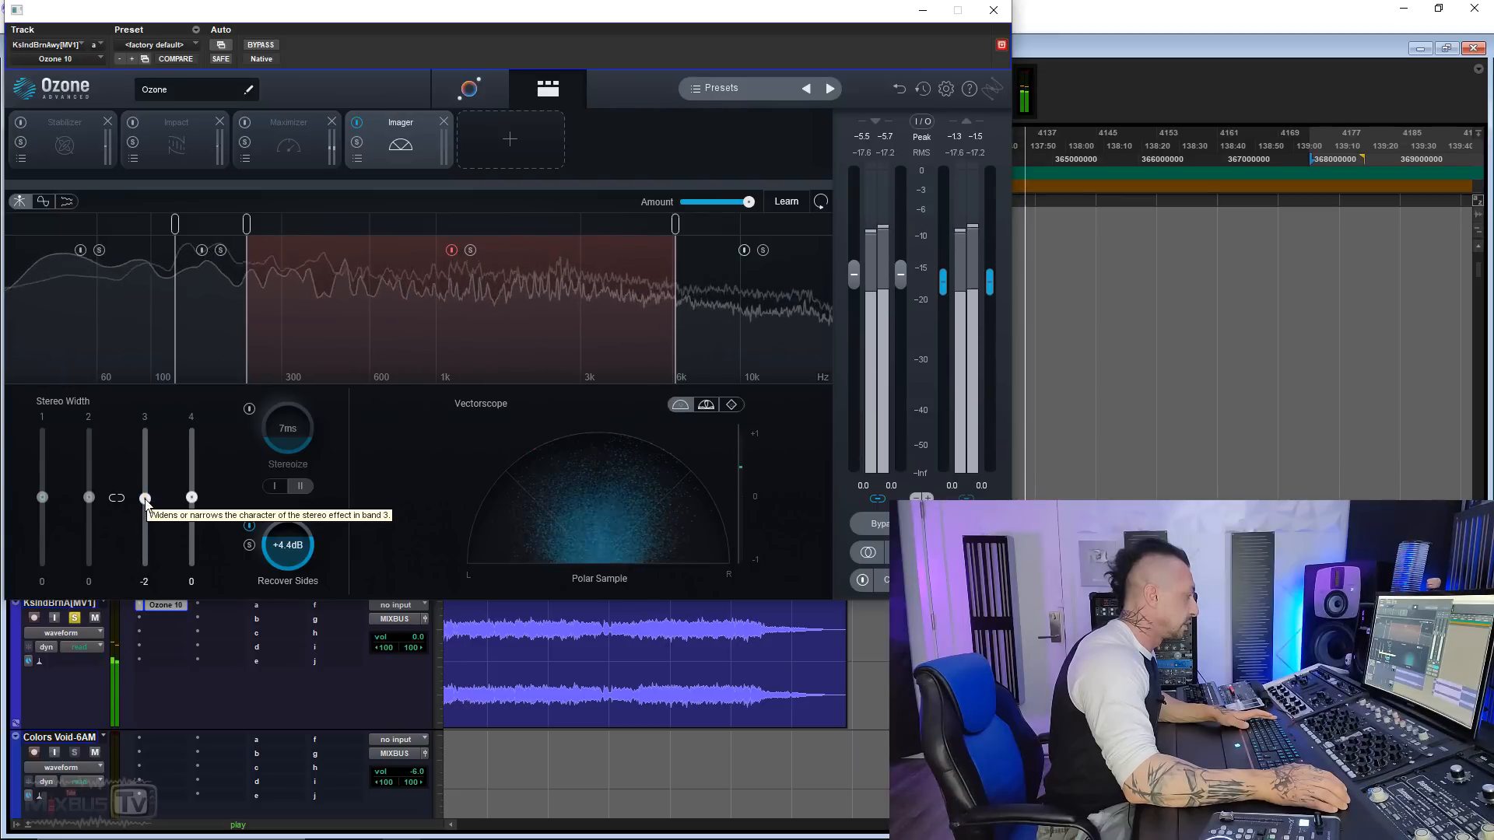
{"action": "key", "text": "space"}
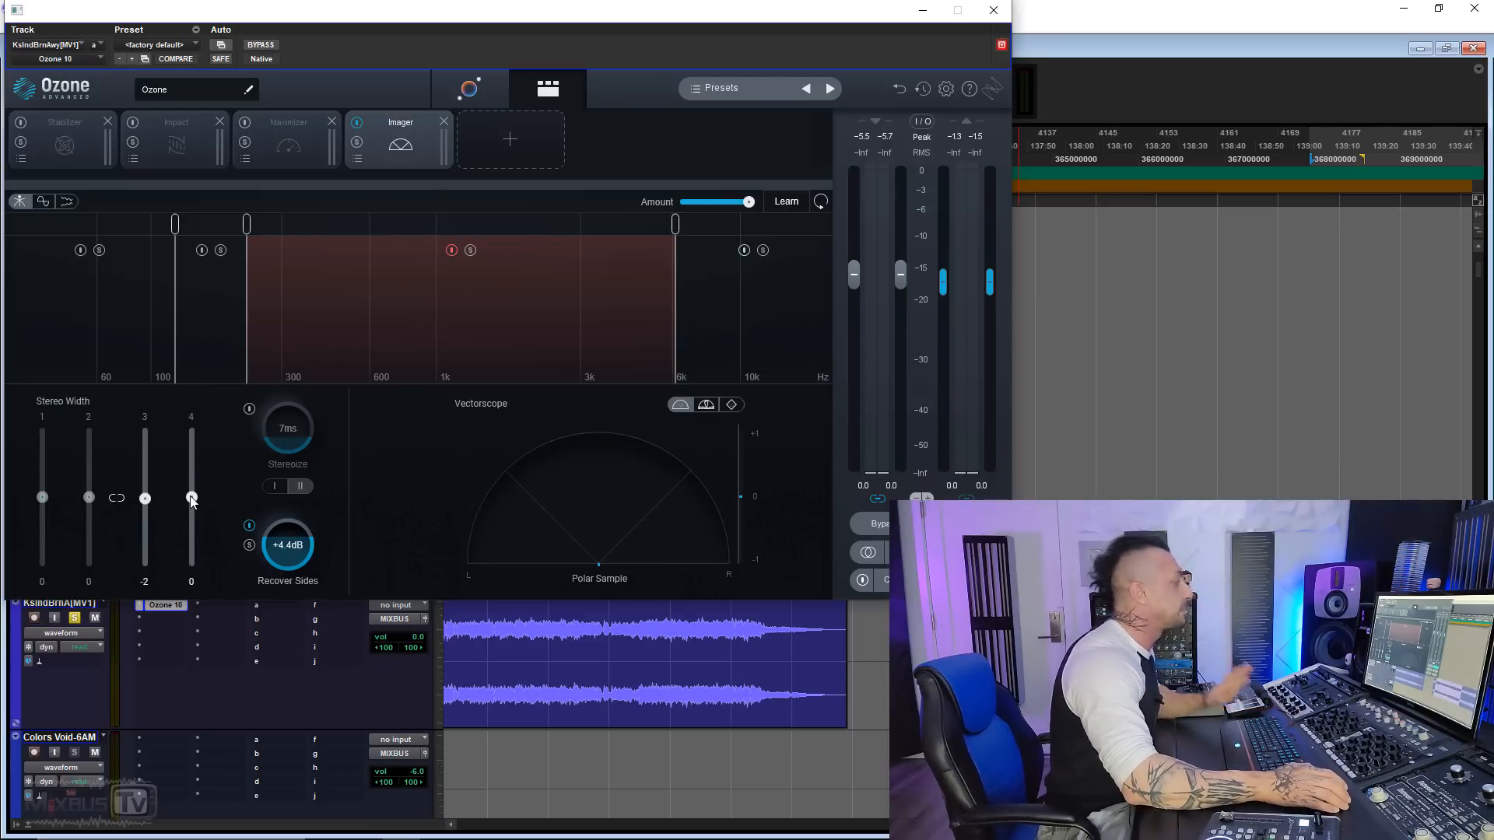
Set the stereo widths to -56, 32 and 33 for bands 1, 3 and 4, and compare Recover Sides on and off with band 1 soloed
{"action": "left_click_drag", "start_coordinate": [39, 498], "coordinate": [38, 535]}
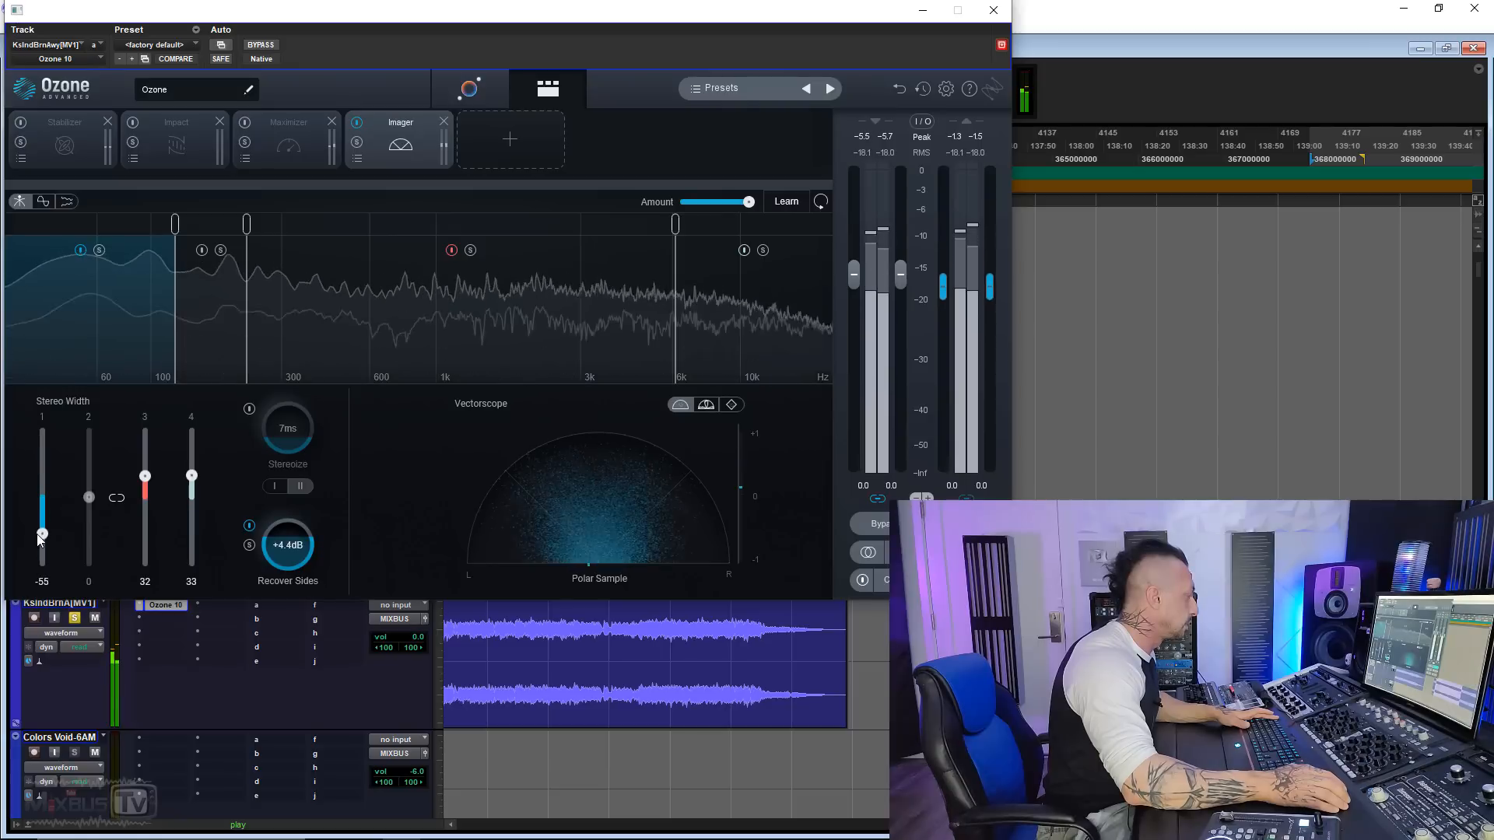
{"action": "left_click", "coordinate": [100, 251]}
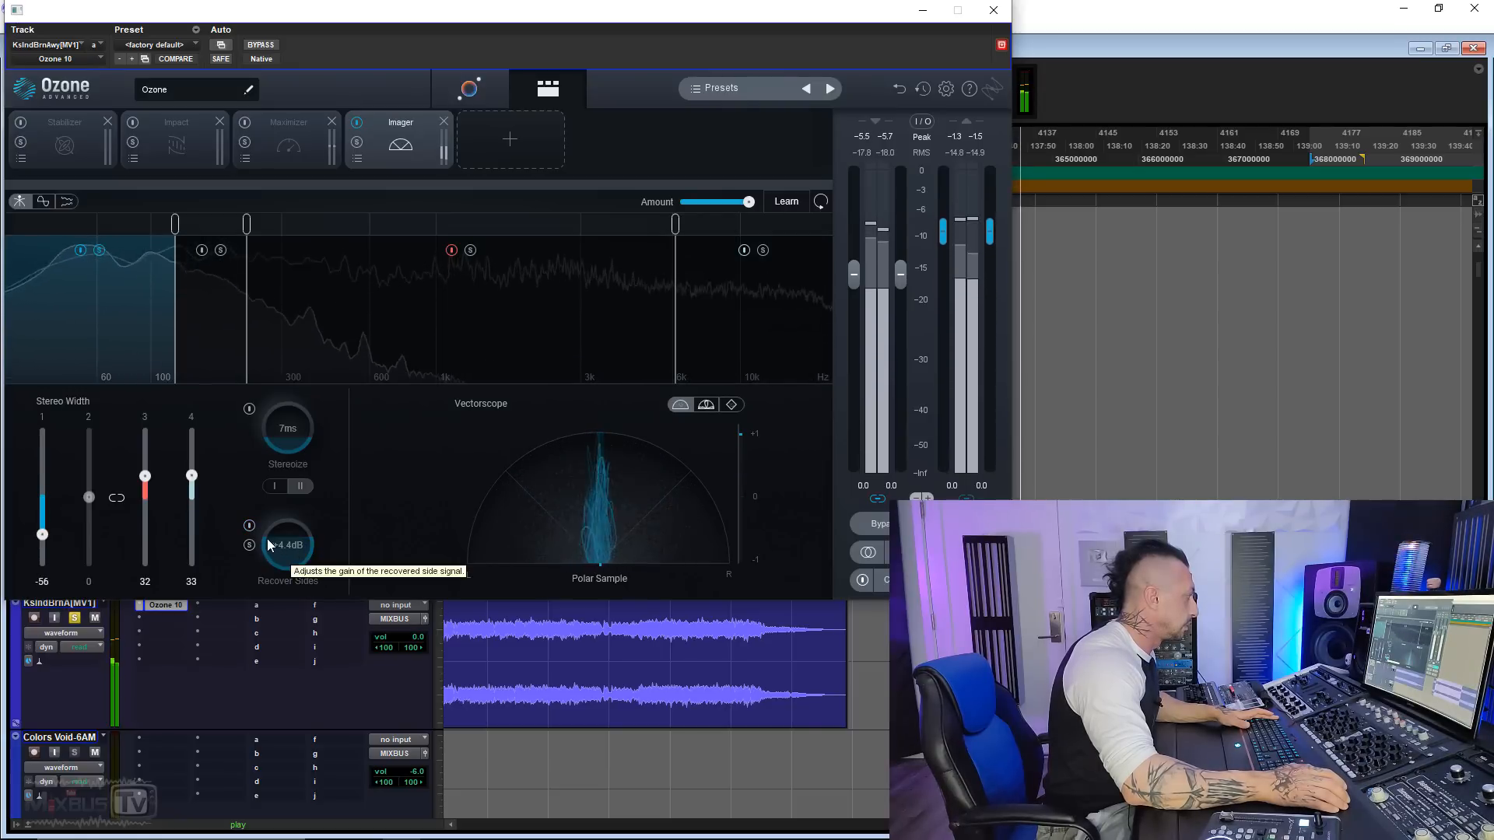
{"action": "left_click", "coordinate": [249, 526]}
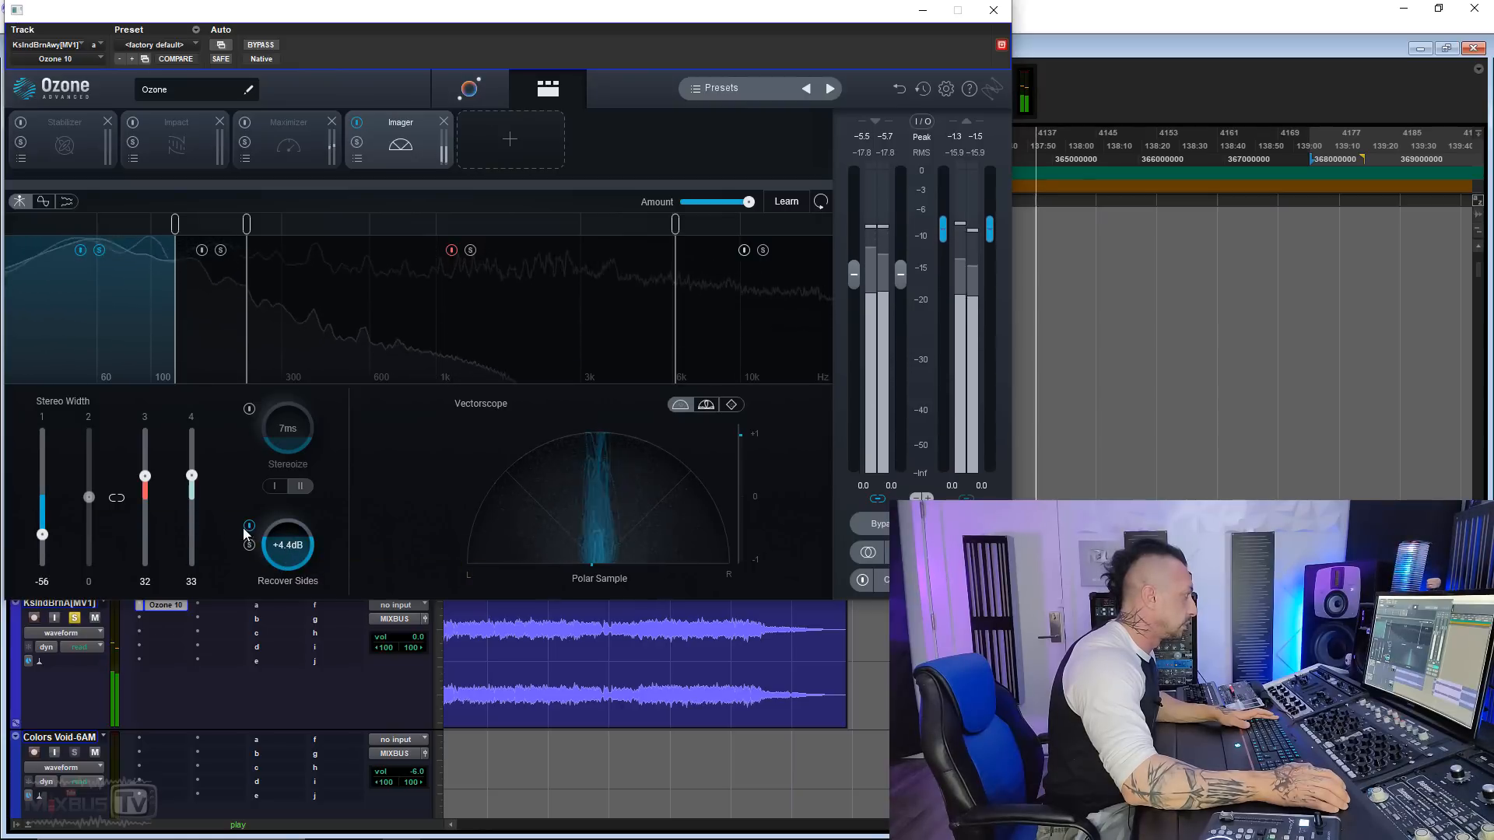
{"action": "left_click", "coordinate": [249, 526]}
{"action": "key", "text": "space"}
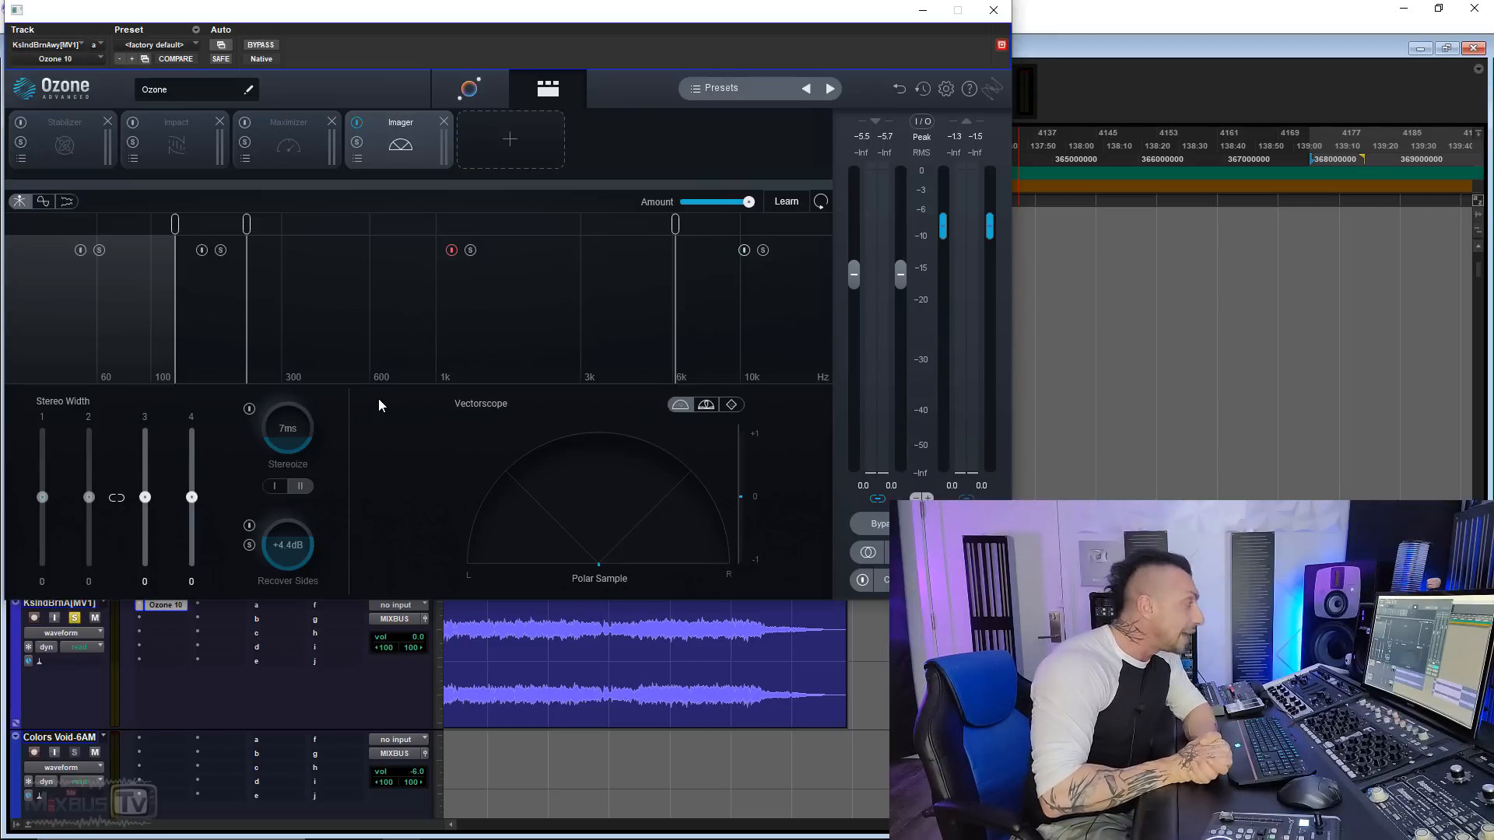
Show the assistant view with the Tone Match, Width Match and Dynamics Match settings
{"action": "left_click", "coordinate": [495, 92]}
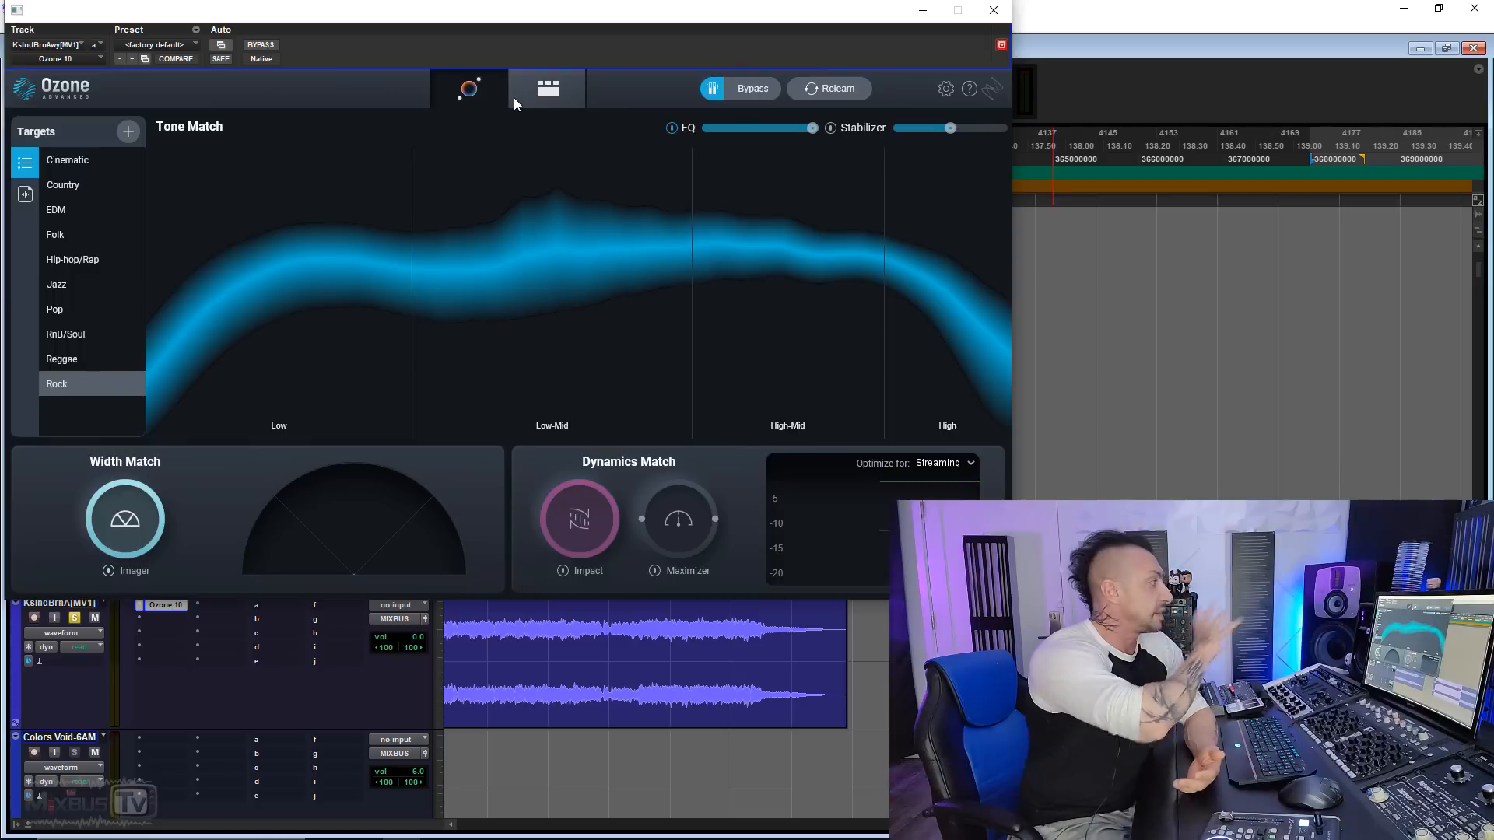